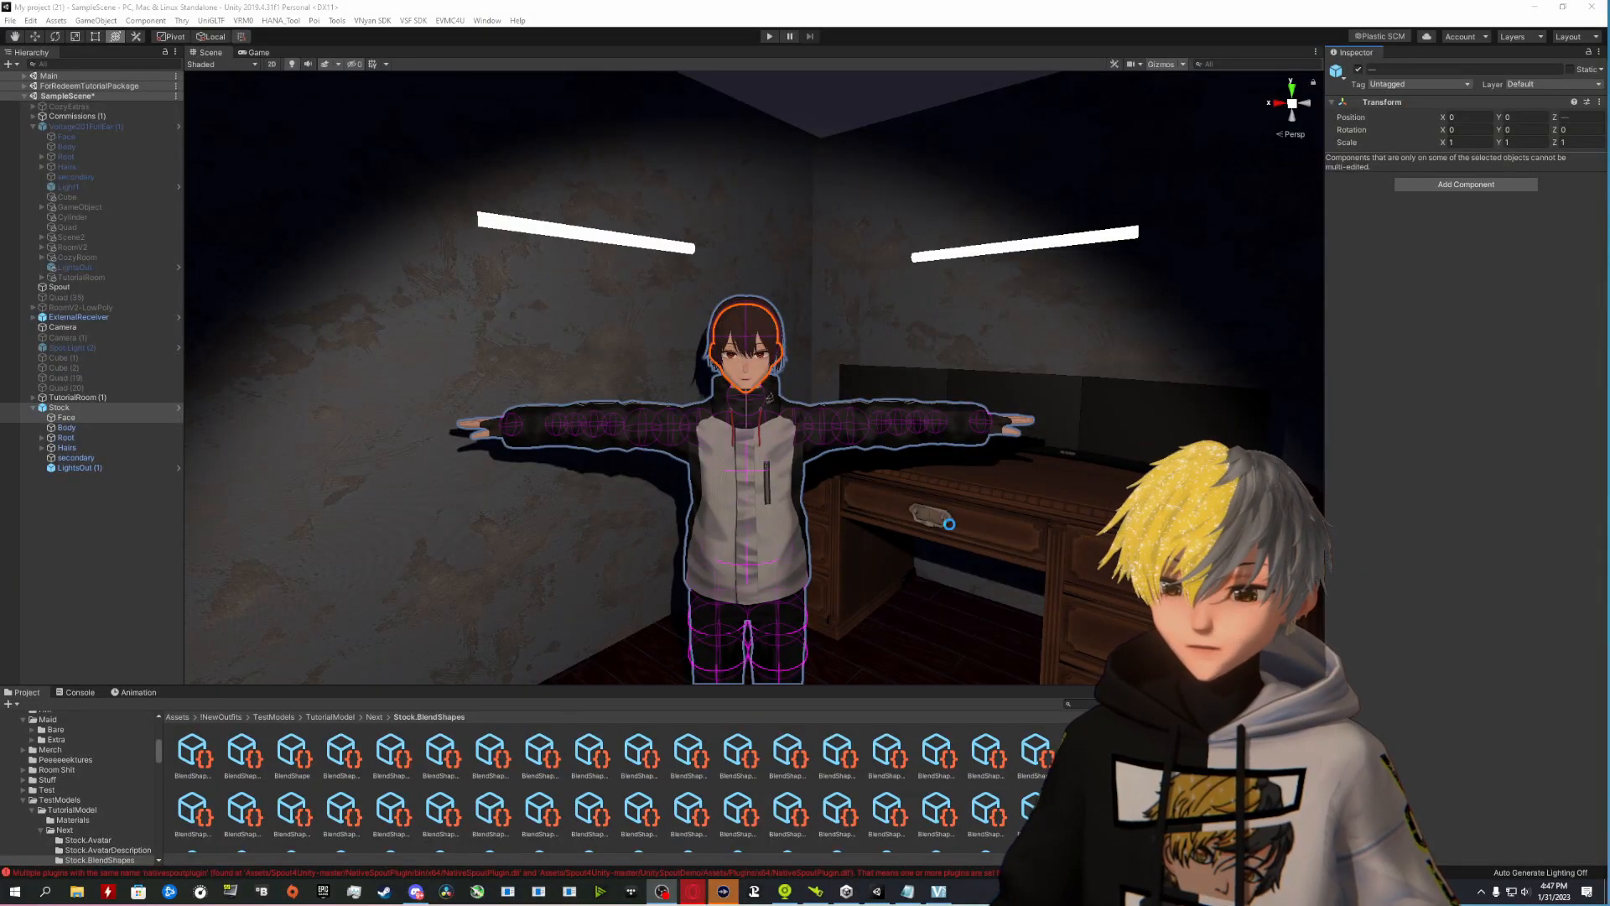
Step: Select the Stock avatar in the scene and open the TutorialModel/Next asset folder
key(w)
right_drag(949, 523, 936, 557)
click(954, 266)
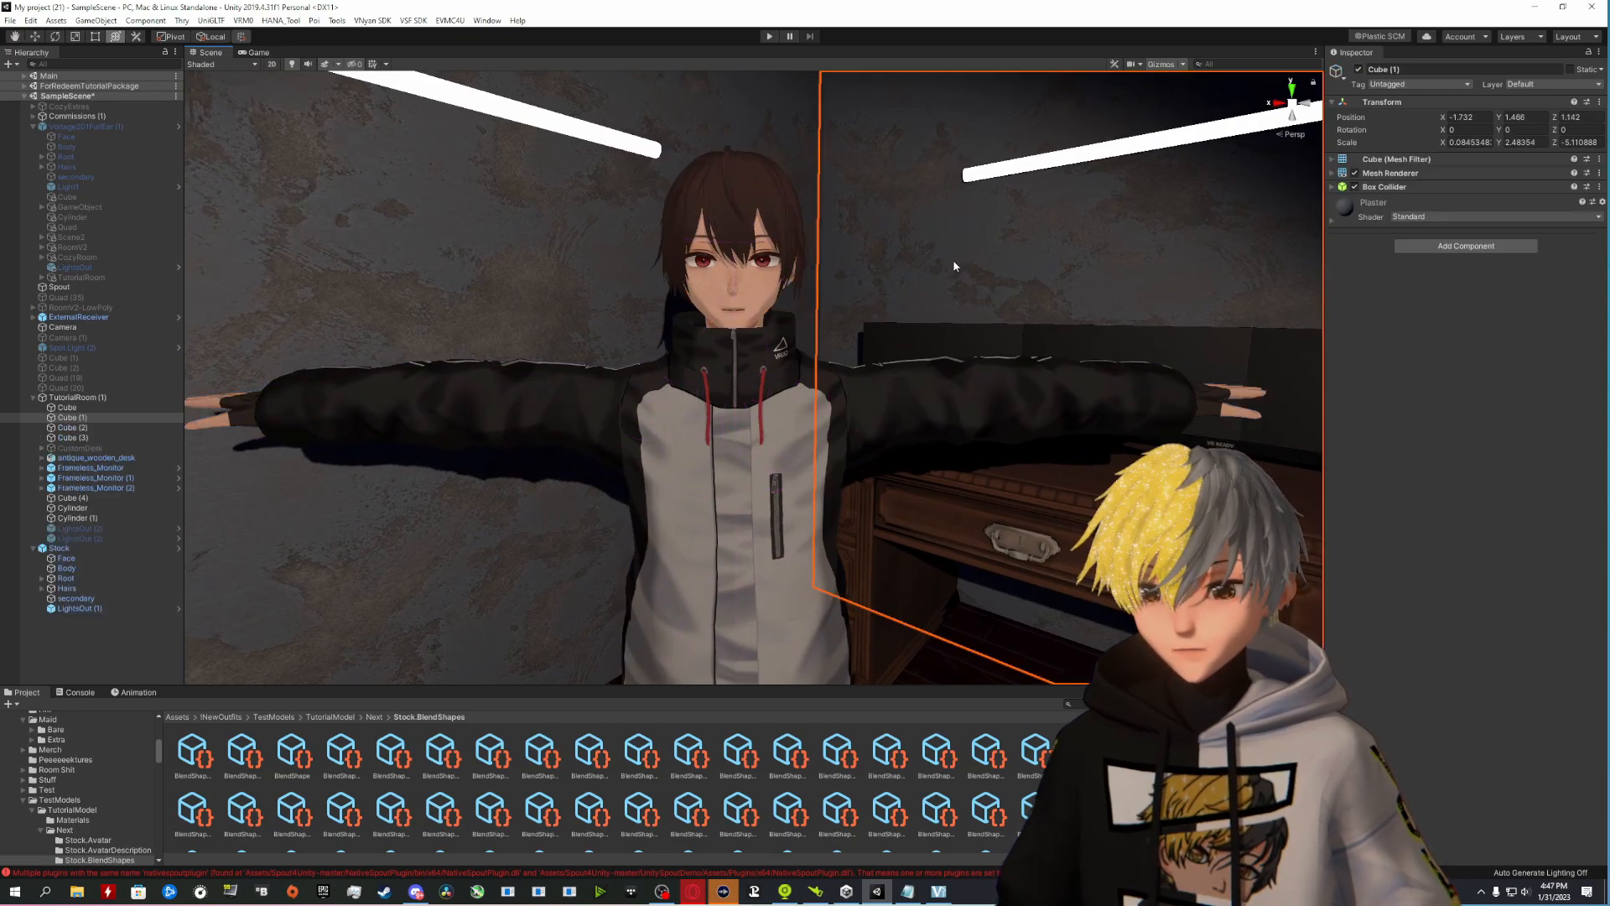
click(759, 391)
right_drag(867, 301, 869, 364)
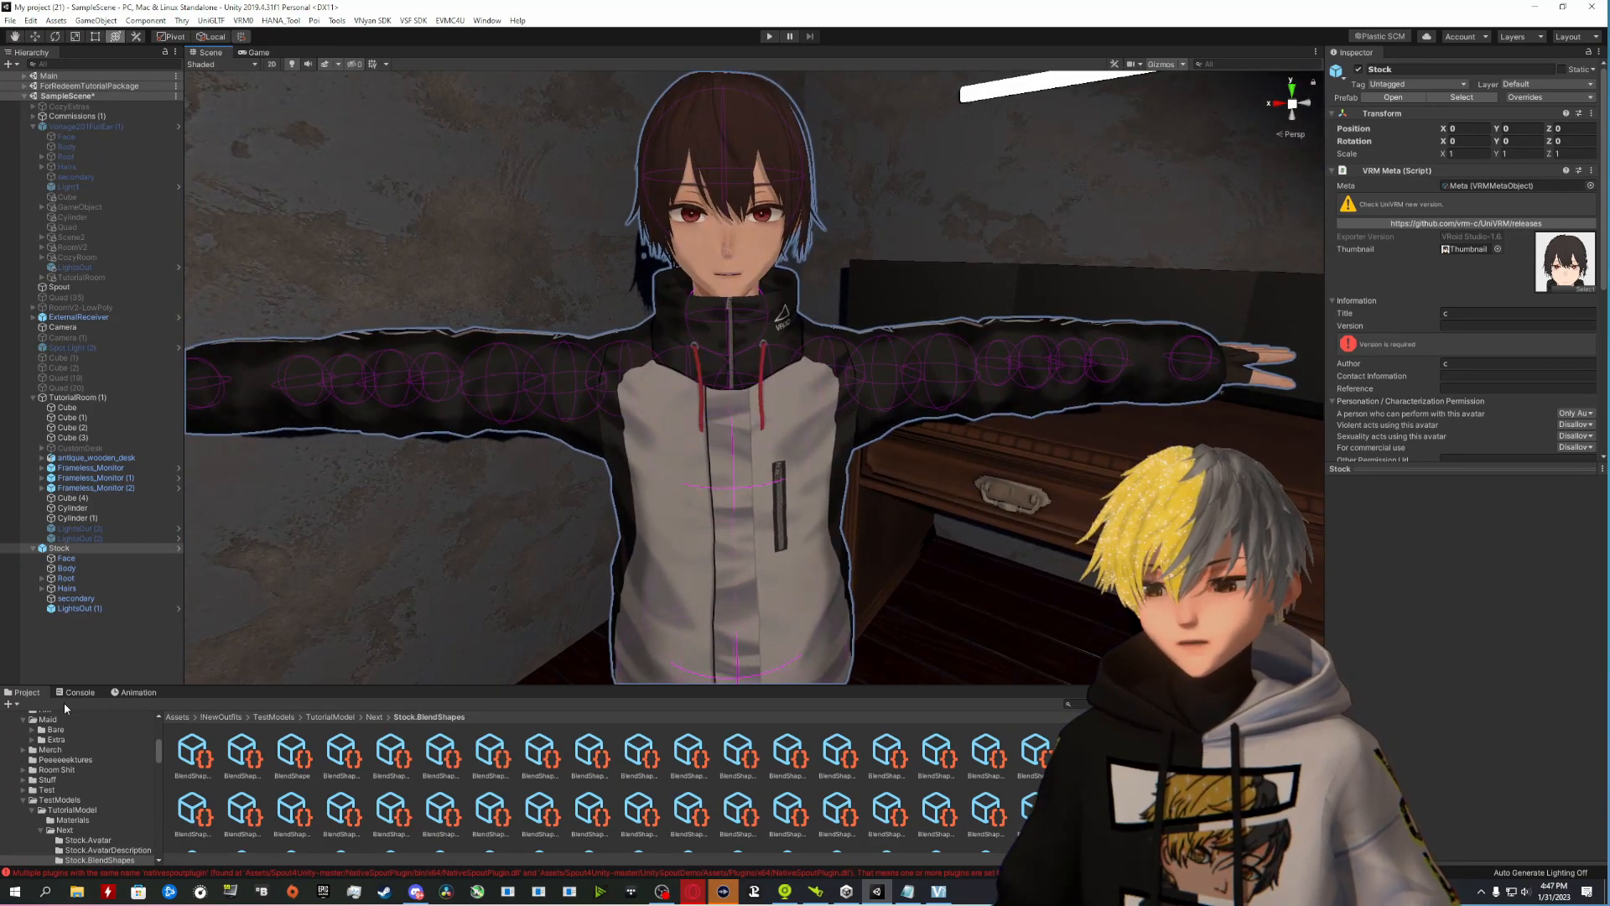
scroll(55, 749, up, 10)
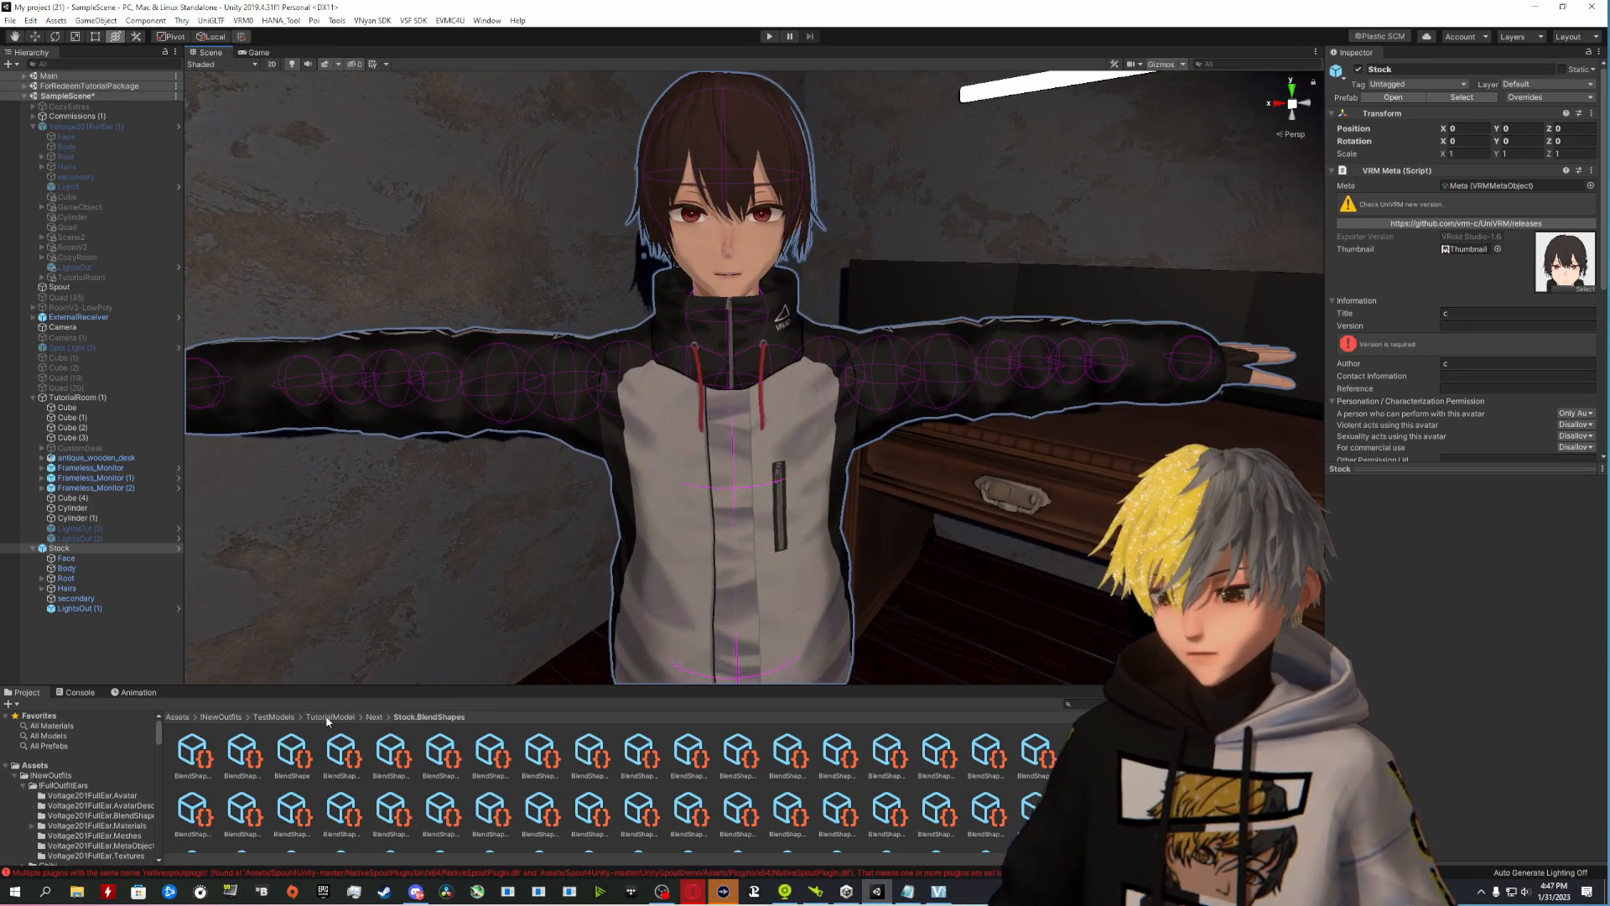
click(372, 718)
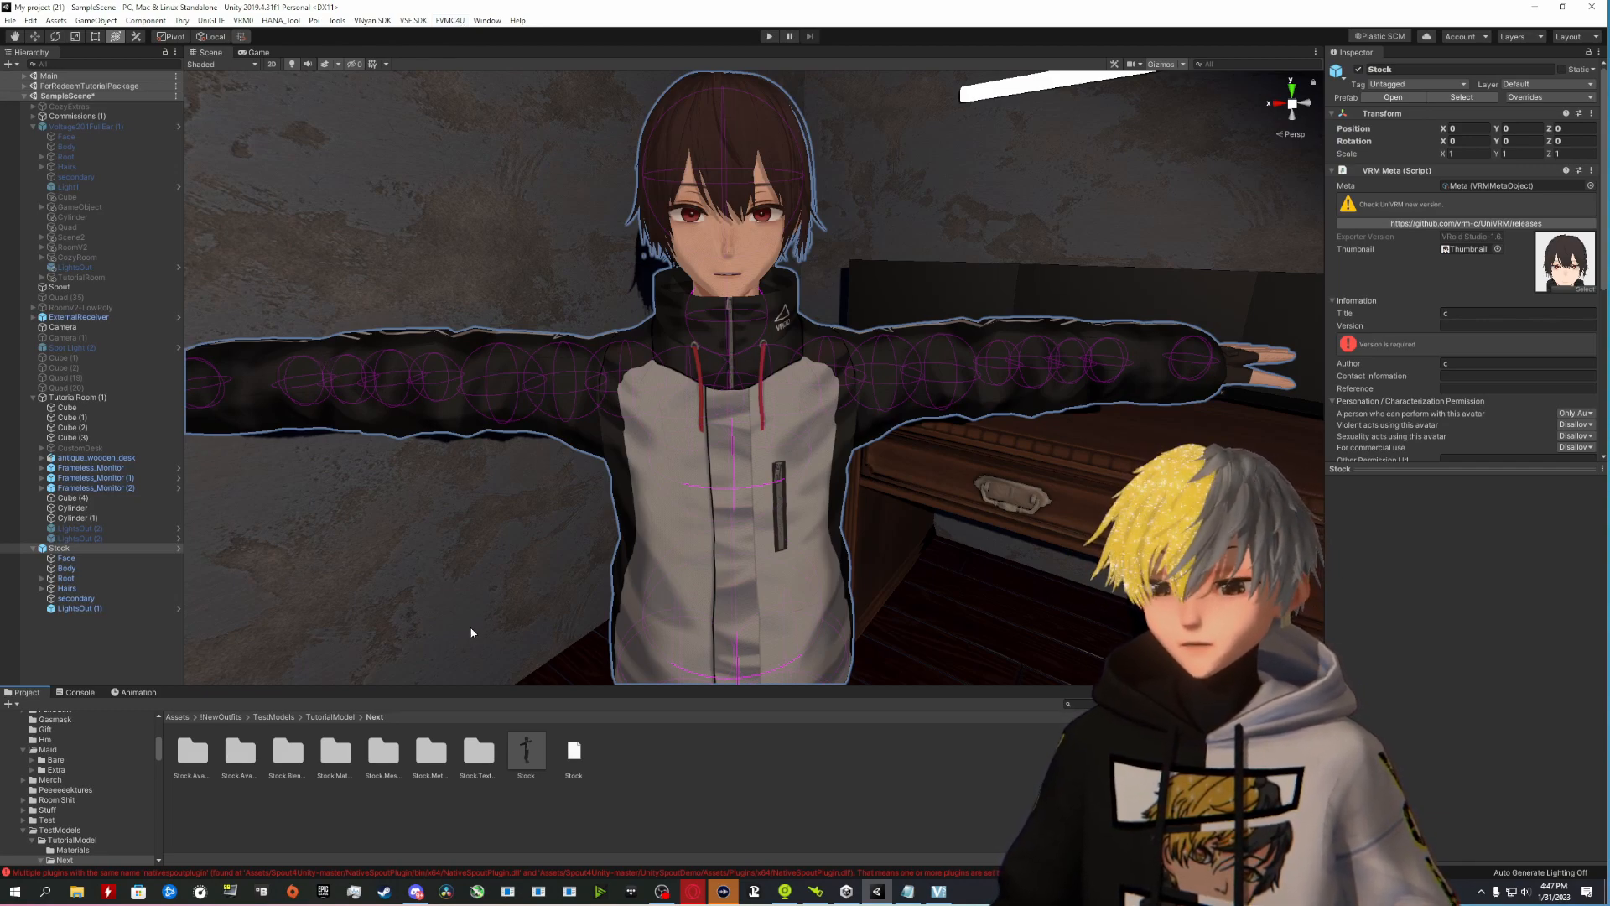
Step: Examine the Stock avatar's face and hair up close, selecting one of the front hair strands
right_drag(459, 599, 488, 607)
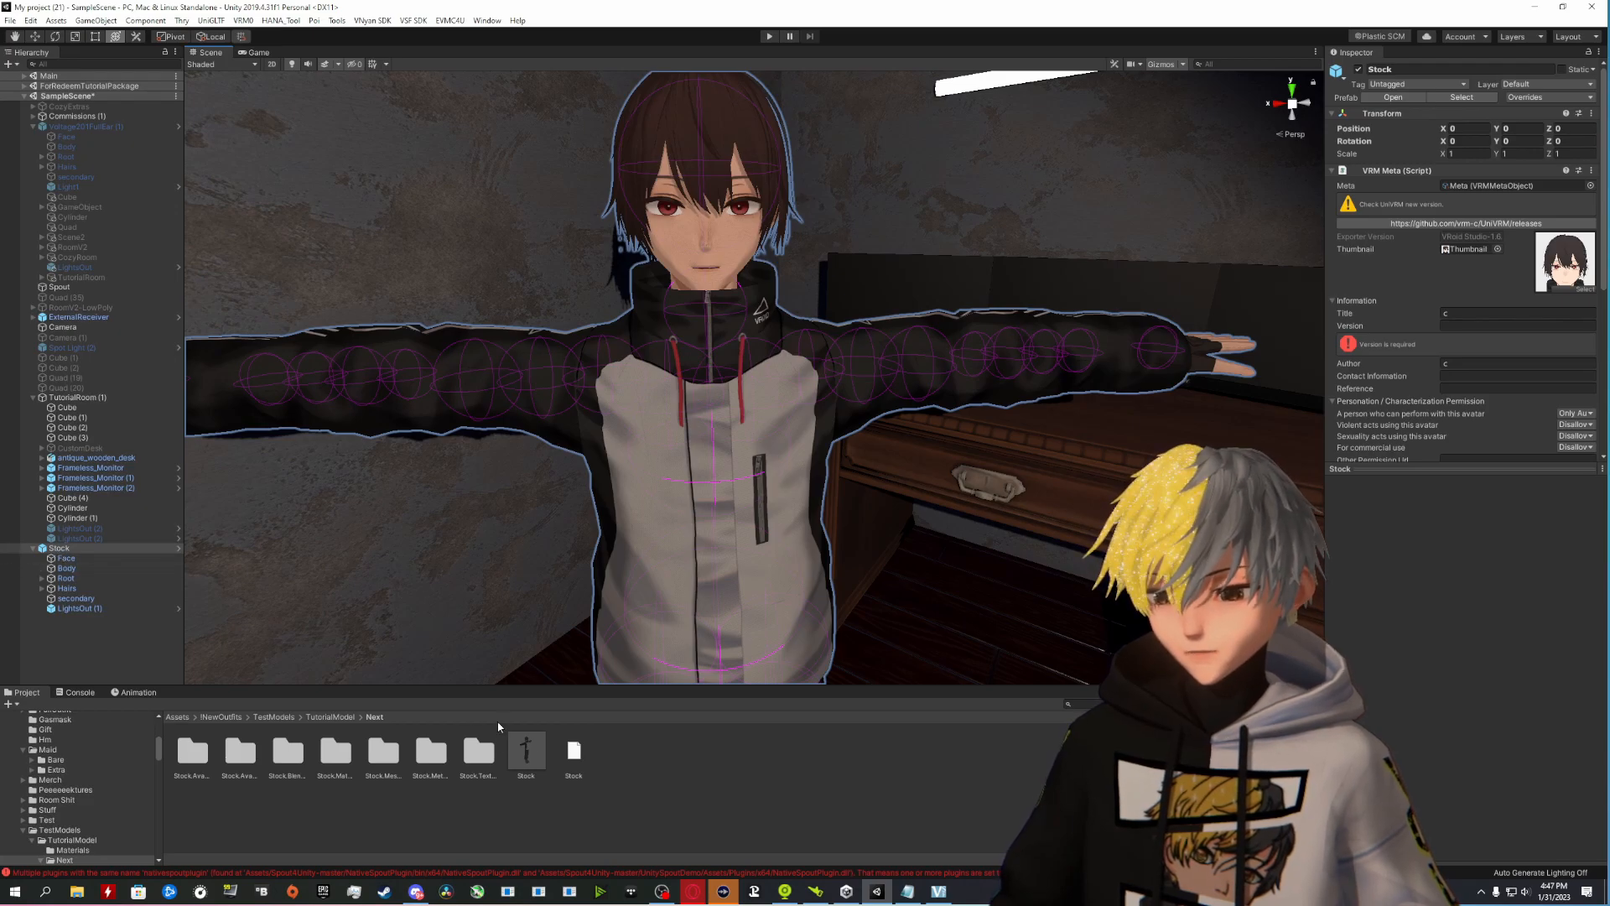
right_drag(571, 525, 770, 486)
key(w)
key(s)
key(s)
key(w)
key(s)
key(w)
key(s)
key(w)
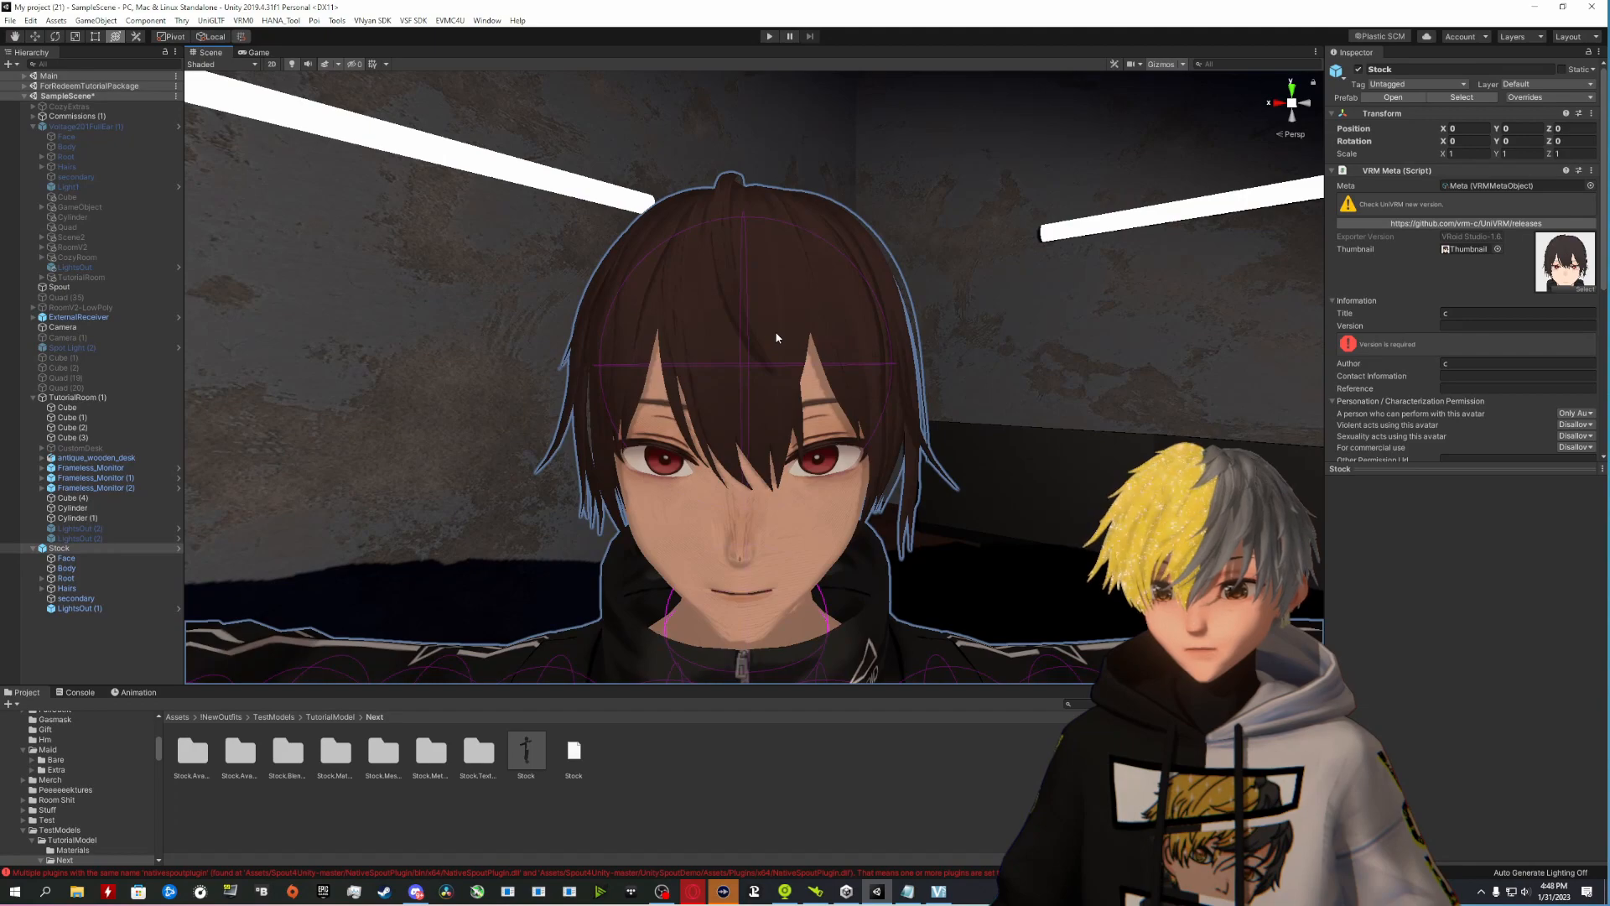
click(777, 336)
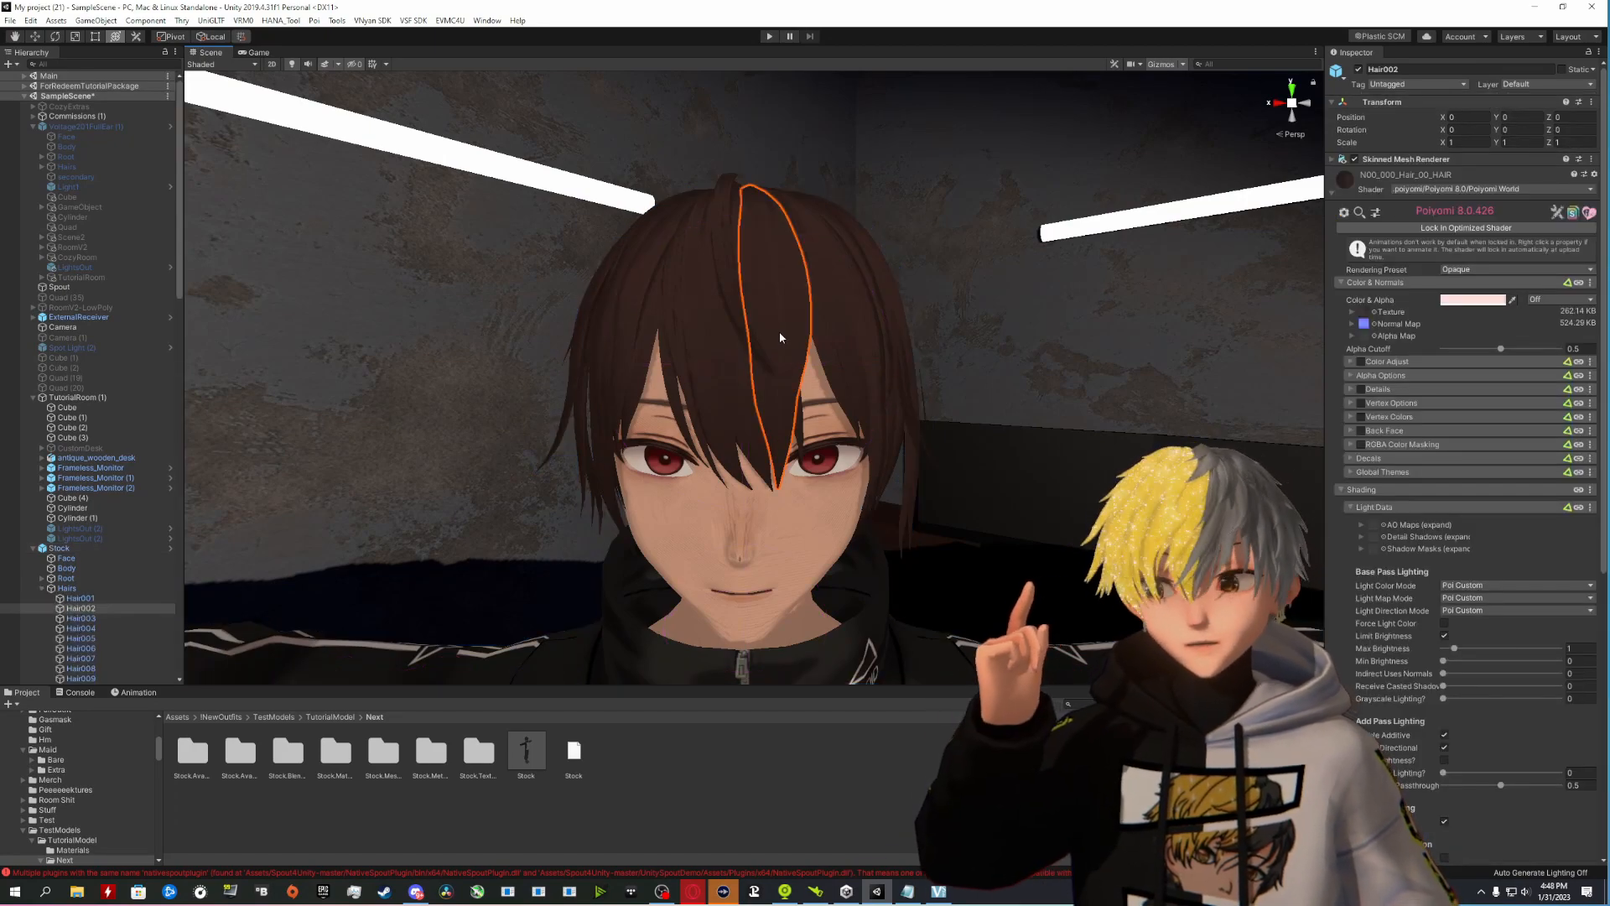
right_drag(778, 330, 756, 551)
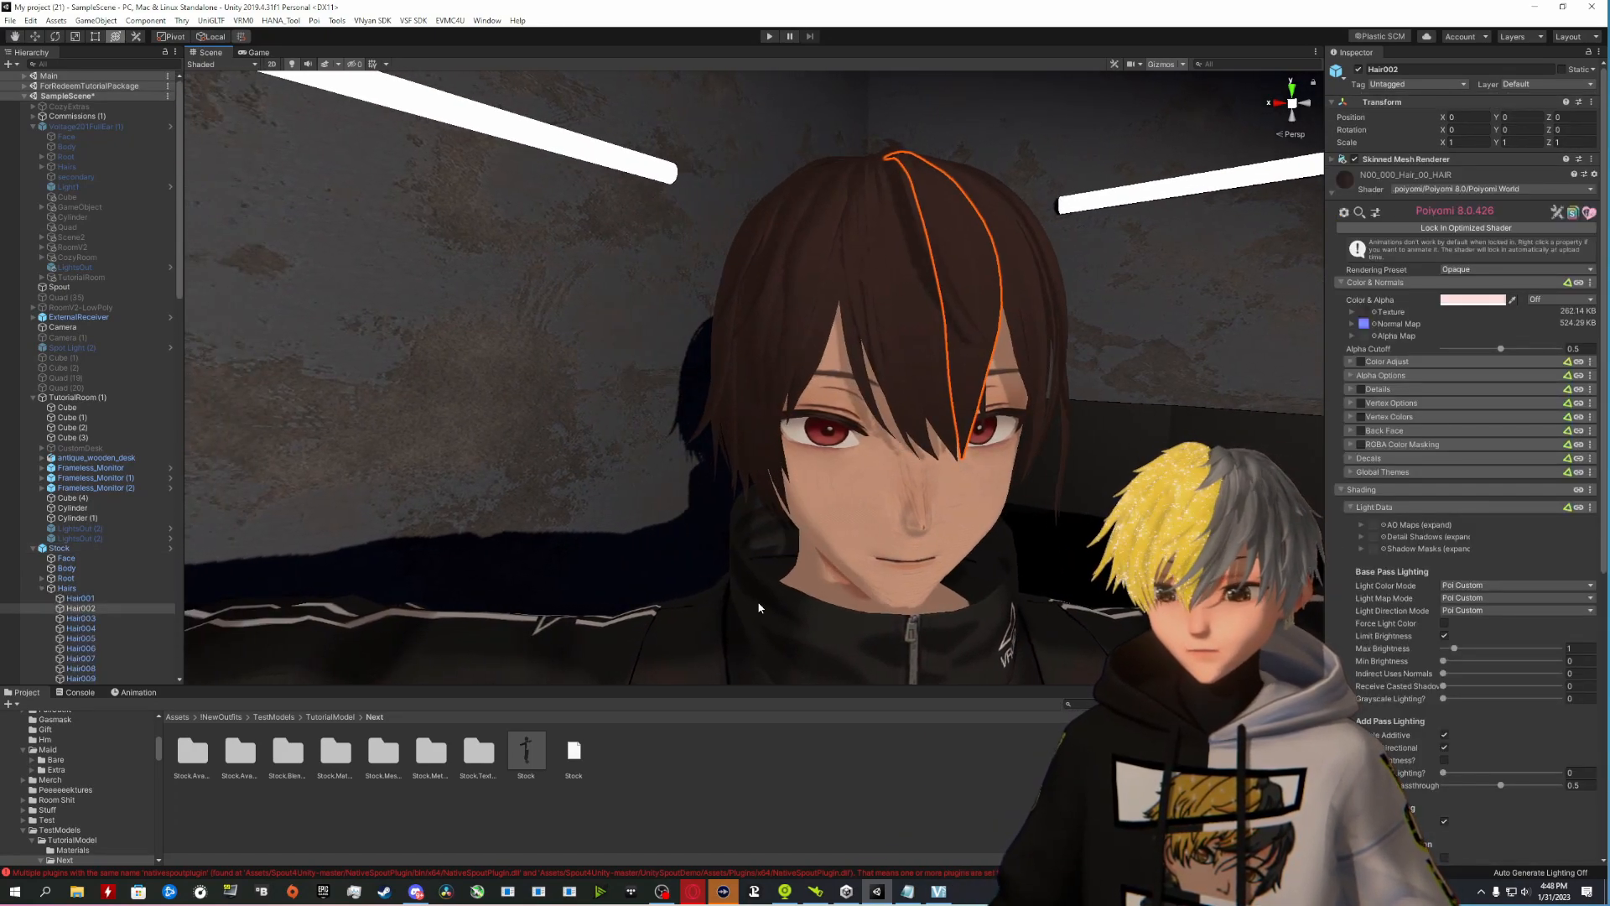
Step: Create a new folder named Materials inside the Next folder
right_click(640, 765)
mouse_move(729, 436)
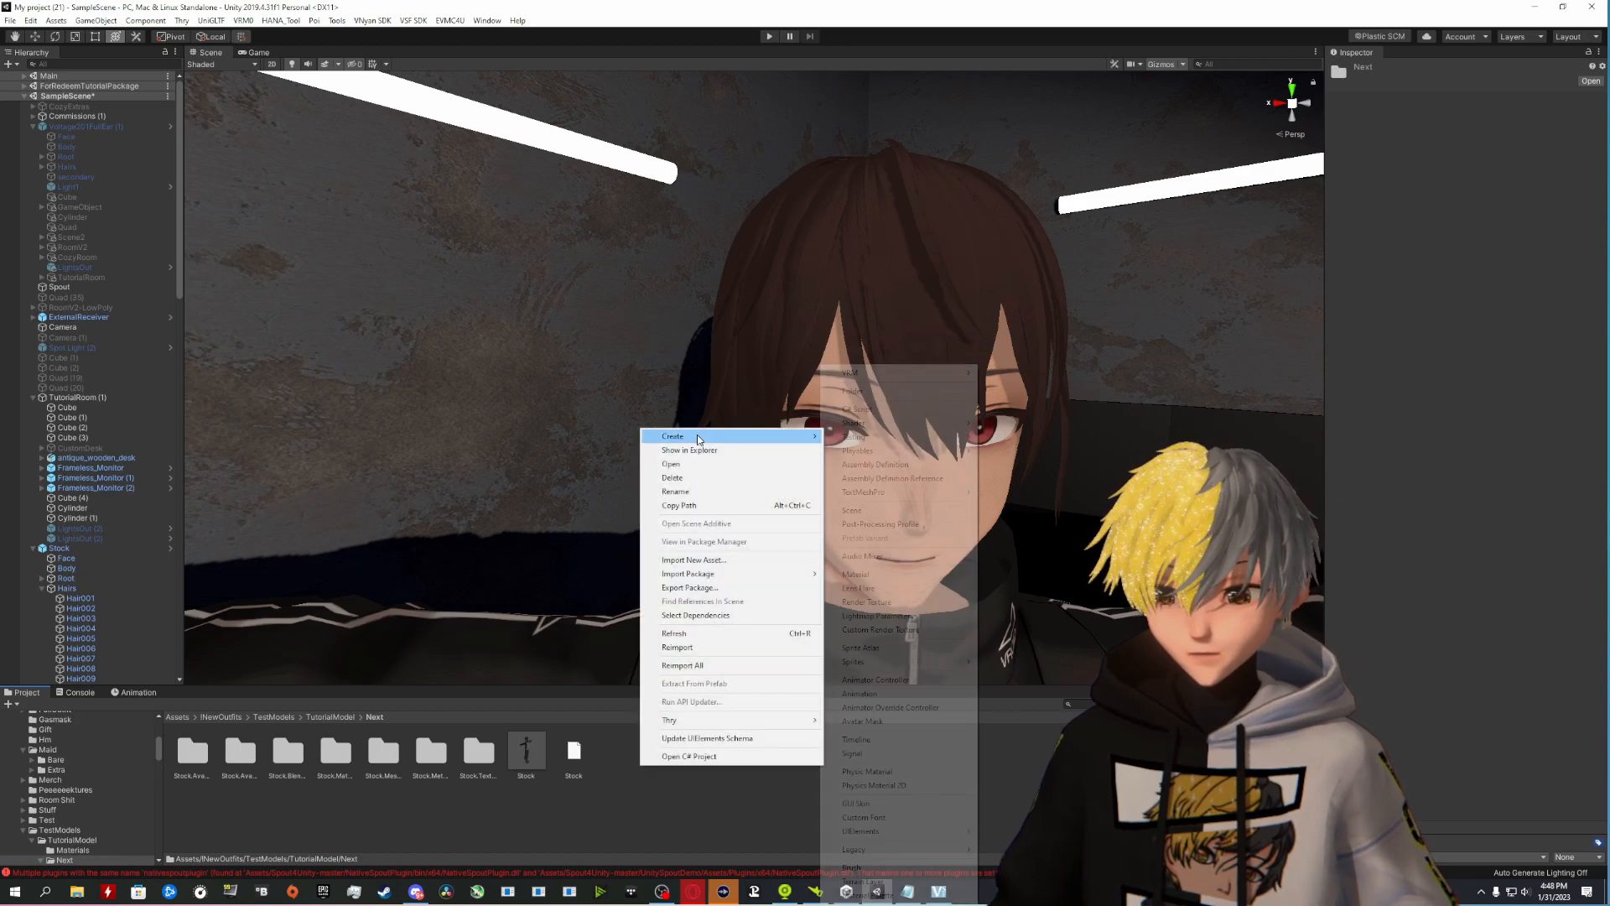
click(877, 397)
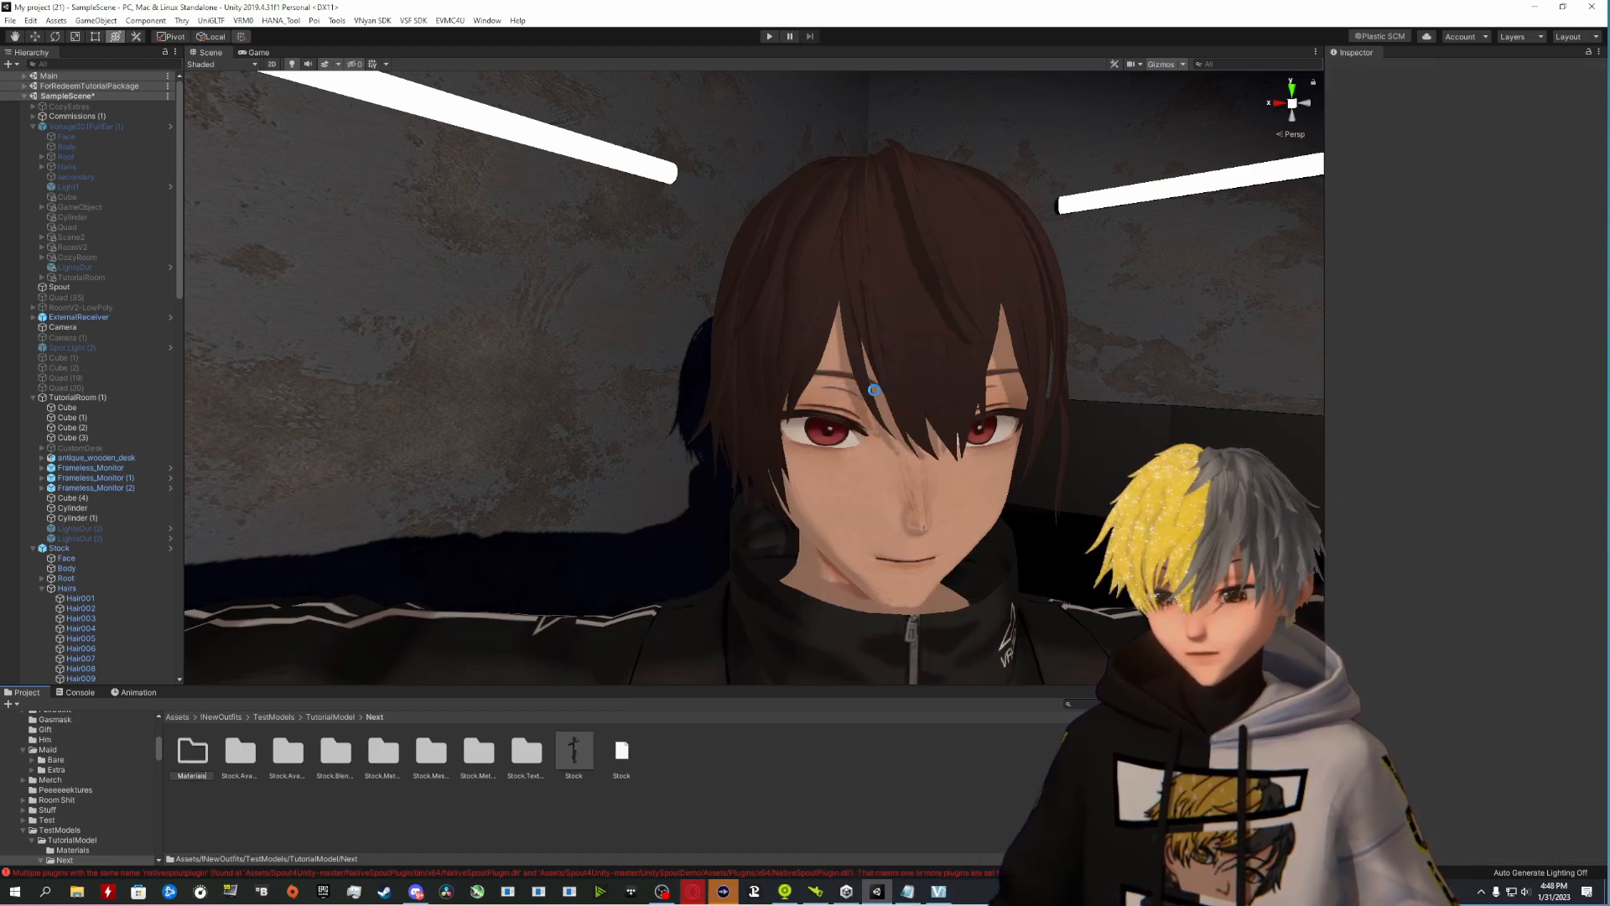
key(Return)
right_drag(721, 409, 724, 332)
click(722, 332)
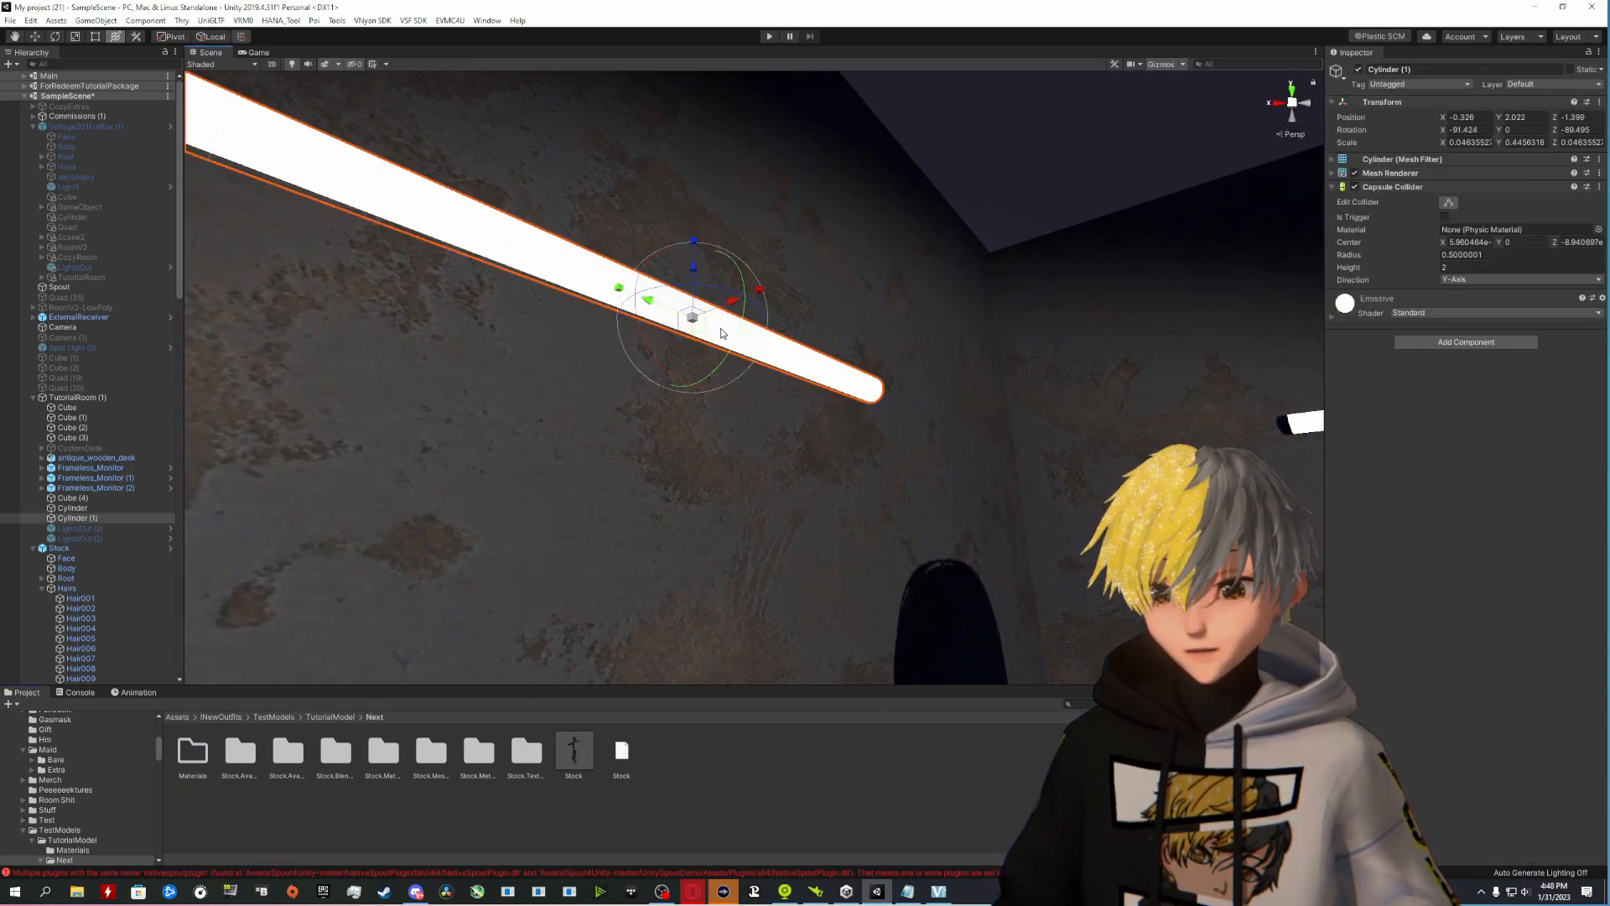
right_drag(909, 416, 968, 527)
key(s)
key(w)
key(w)
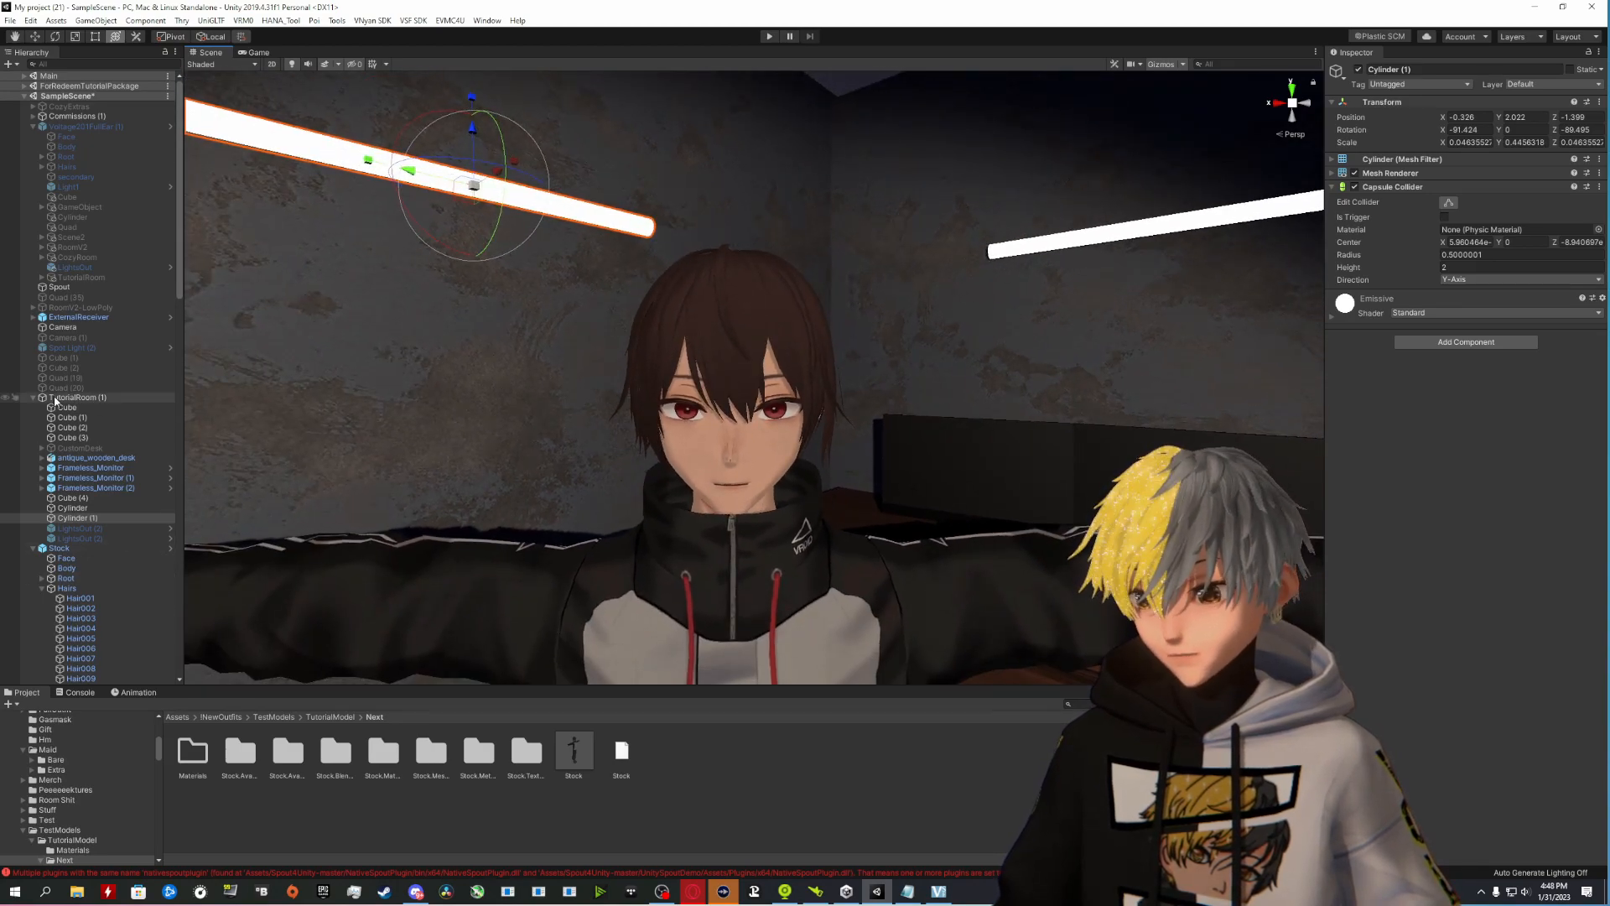
Step: Disable the Post-Processing Behaviour component on the Camera object
click(59, 327)
right_drag(968, 400, 968, 400)
key(s)
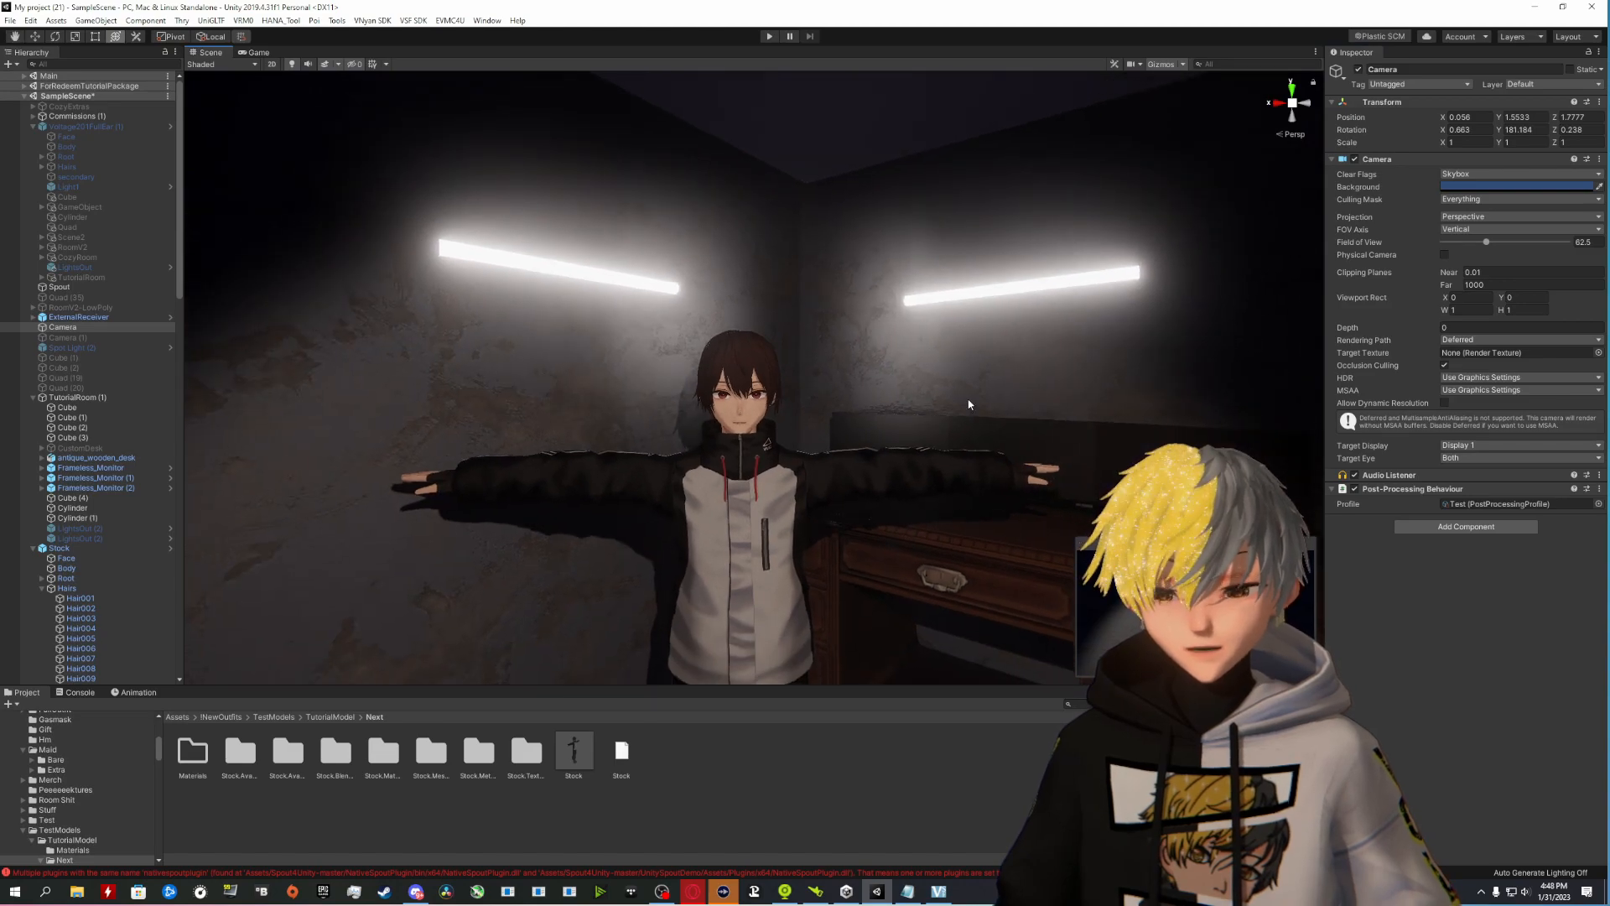
click(1355, 489)
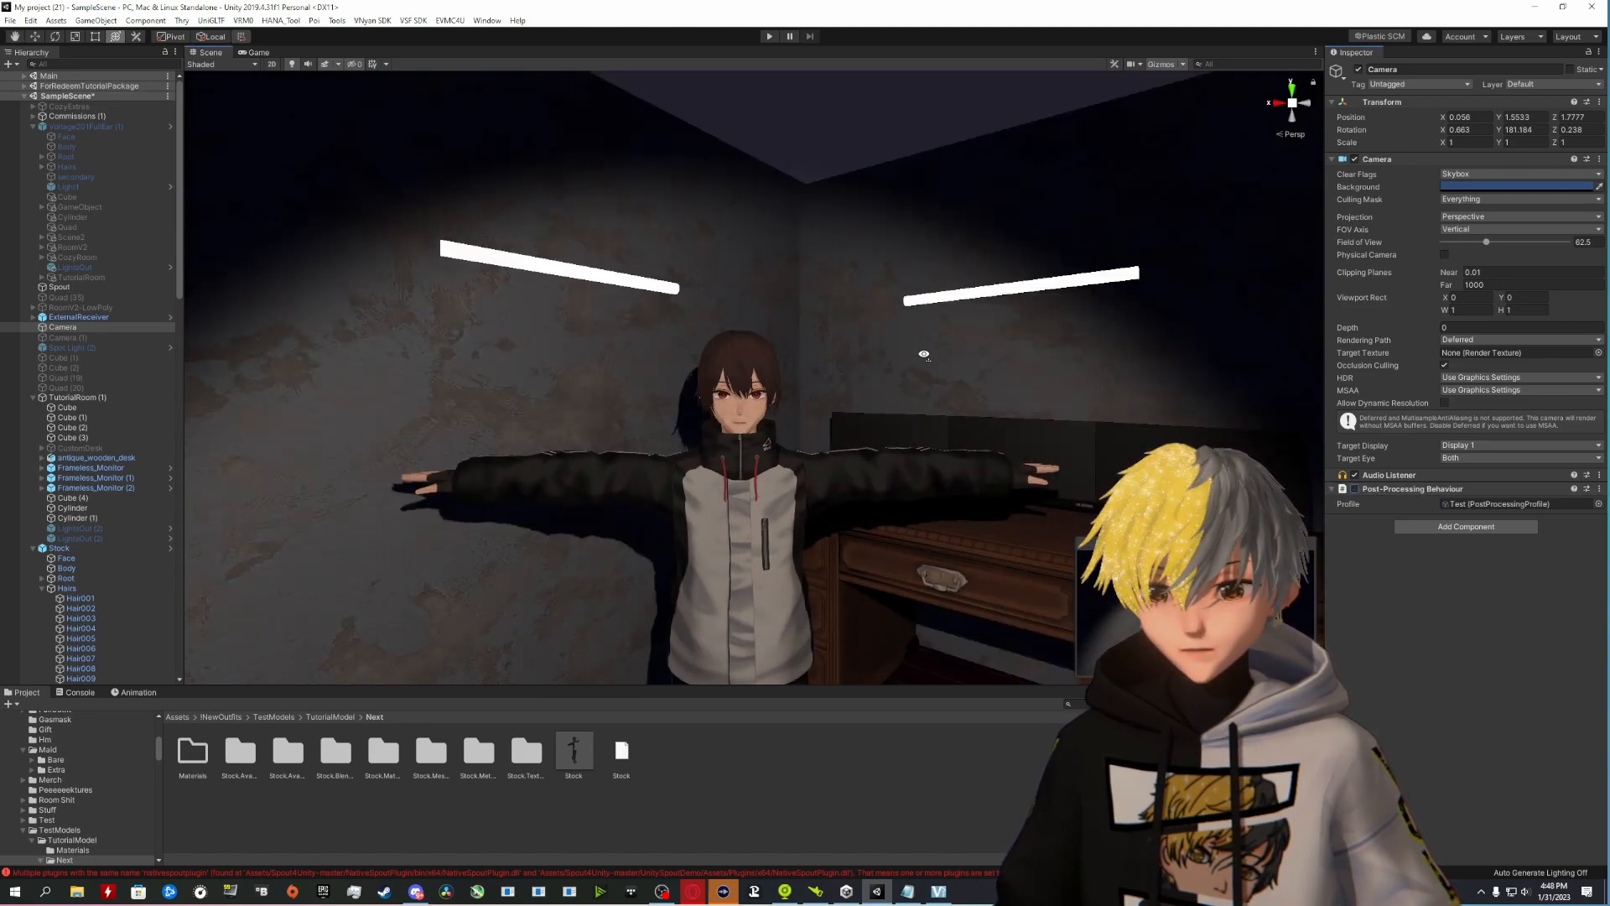
scroll(922, 359, up, 5)
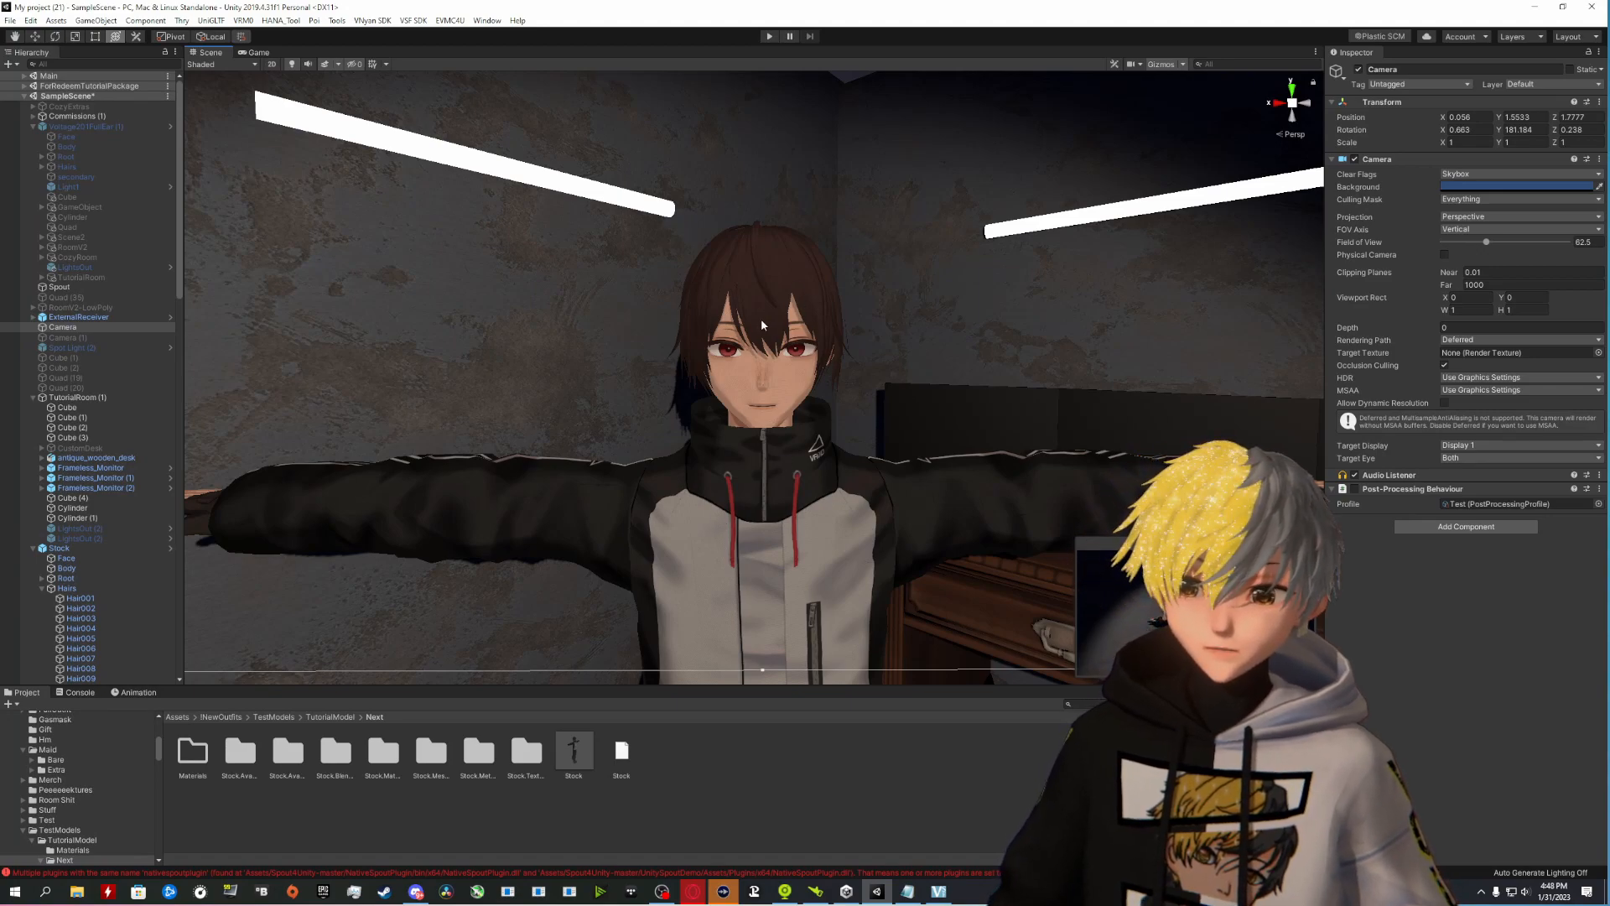
Step: Create a new material named HairGlitter inside the Materials folder
double_click(193, 757)
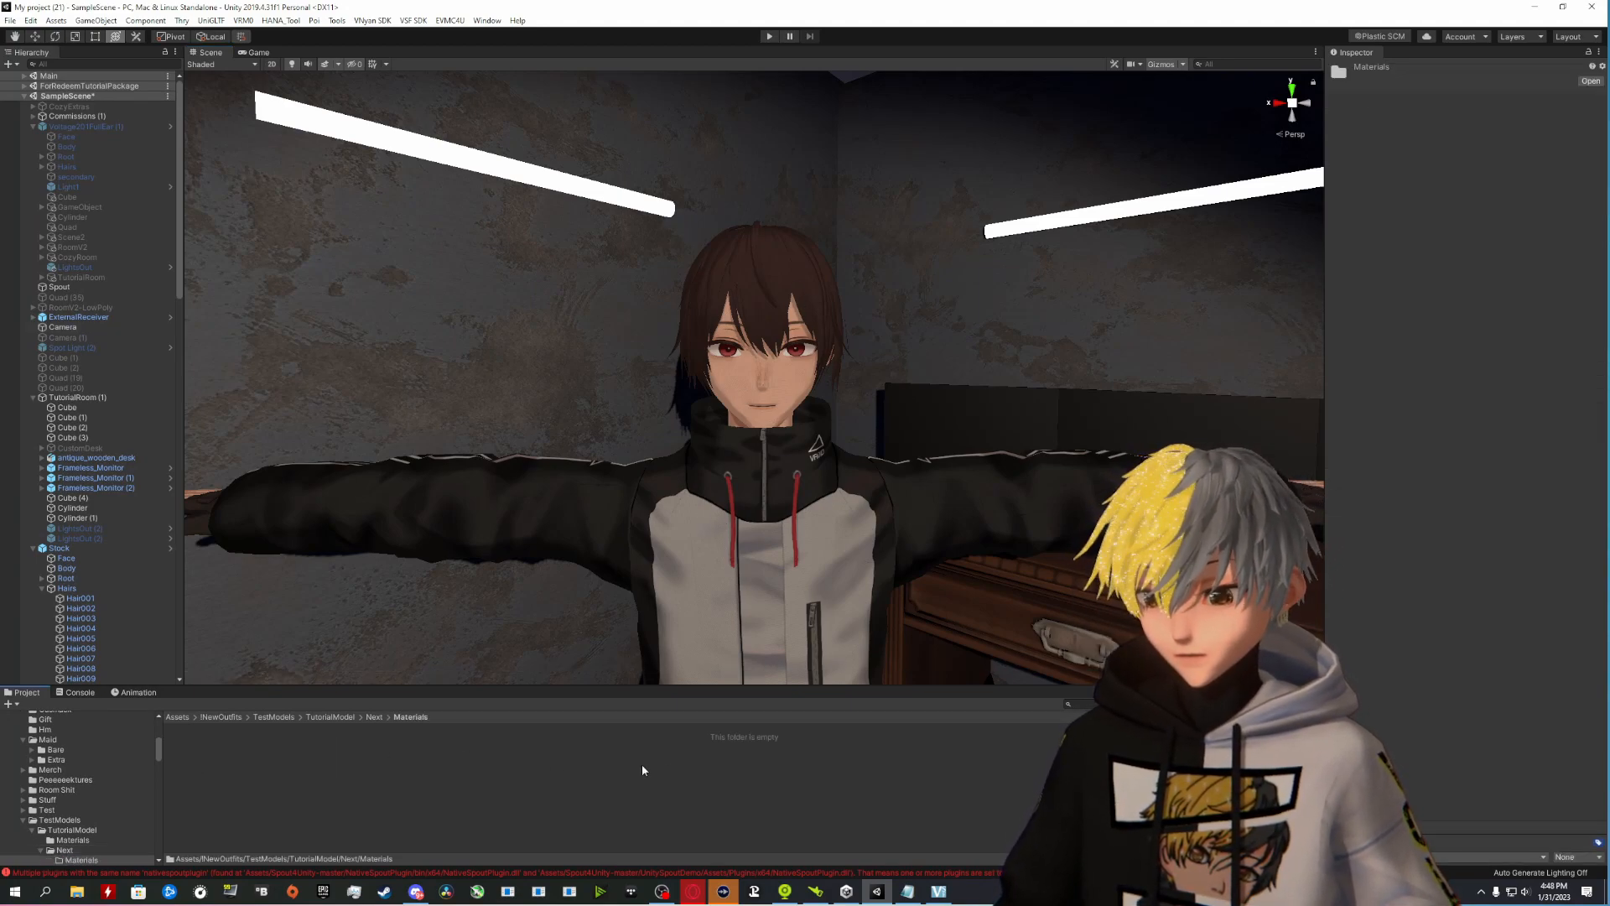
right_click(266, 763)
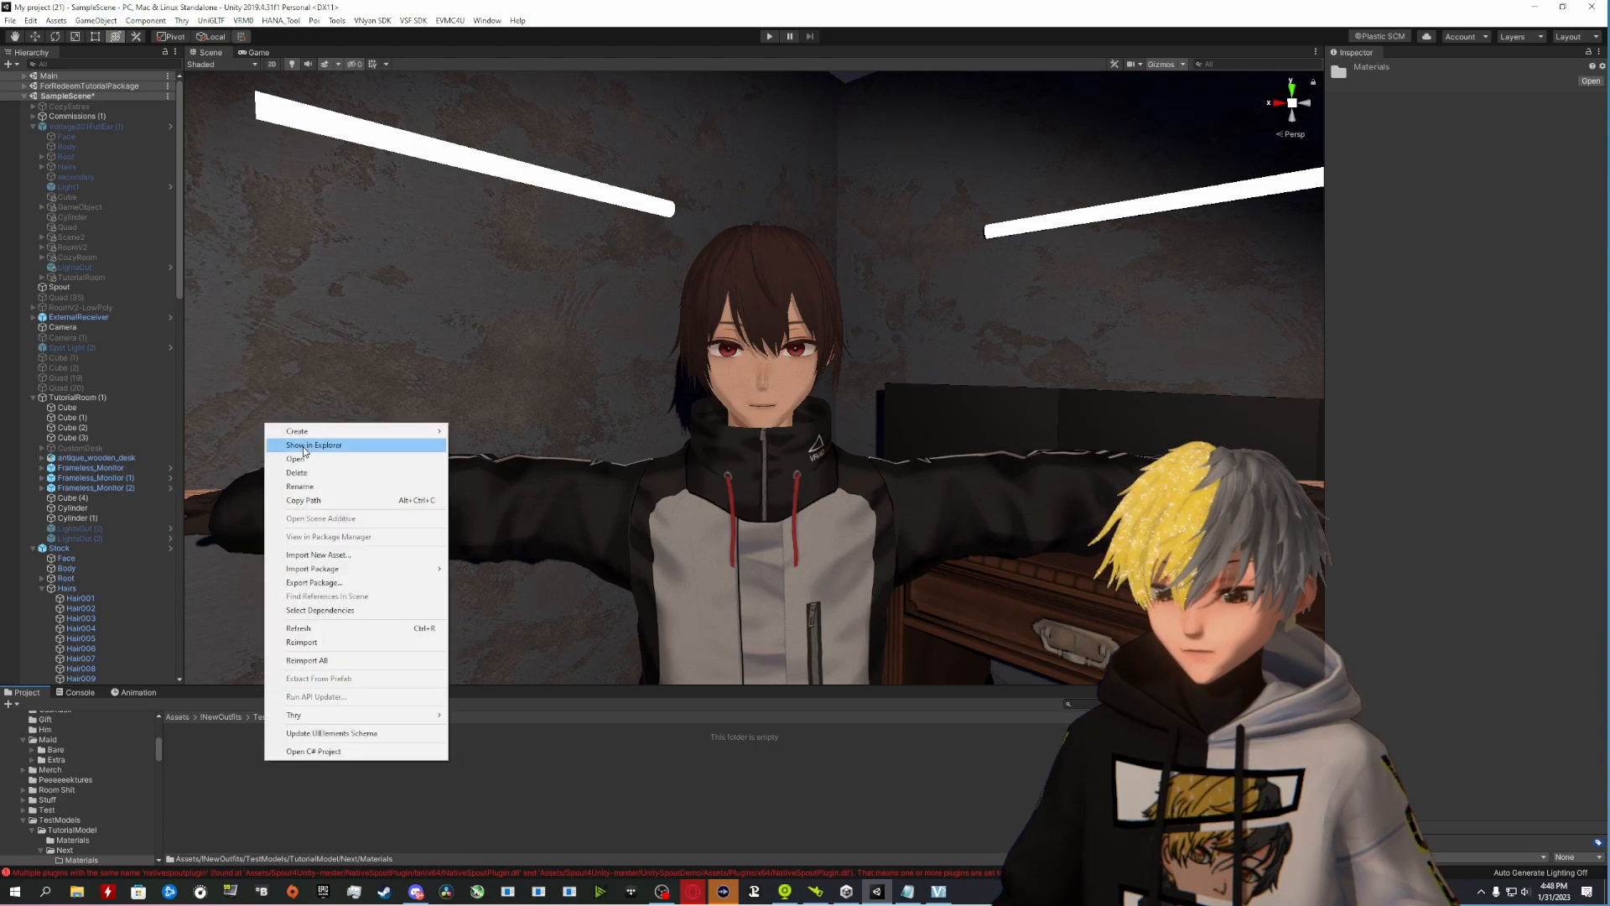
mouse_move(336, 431)
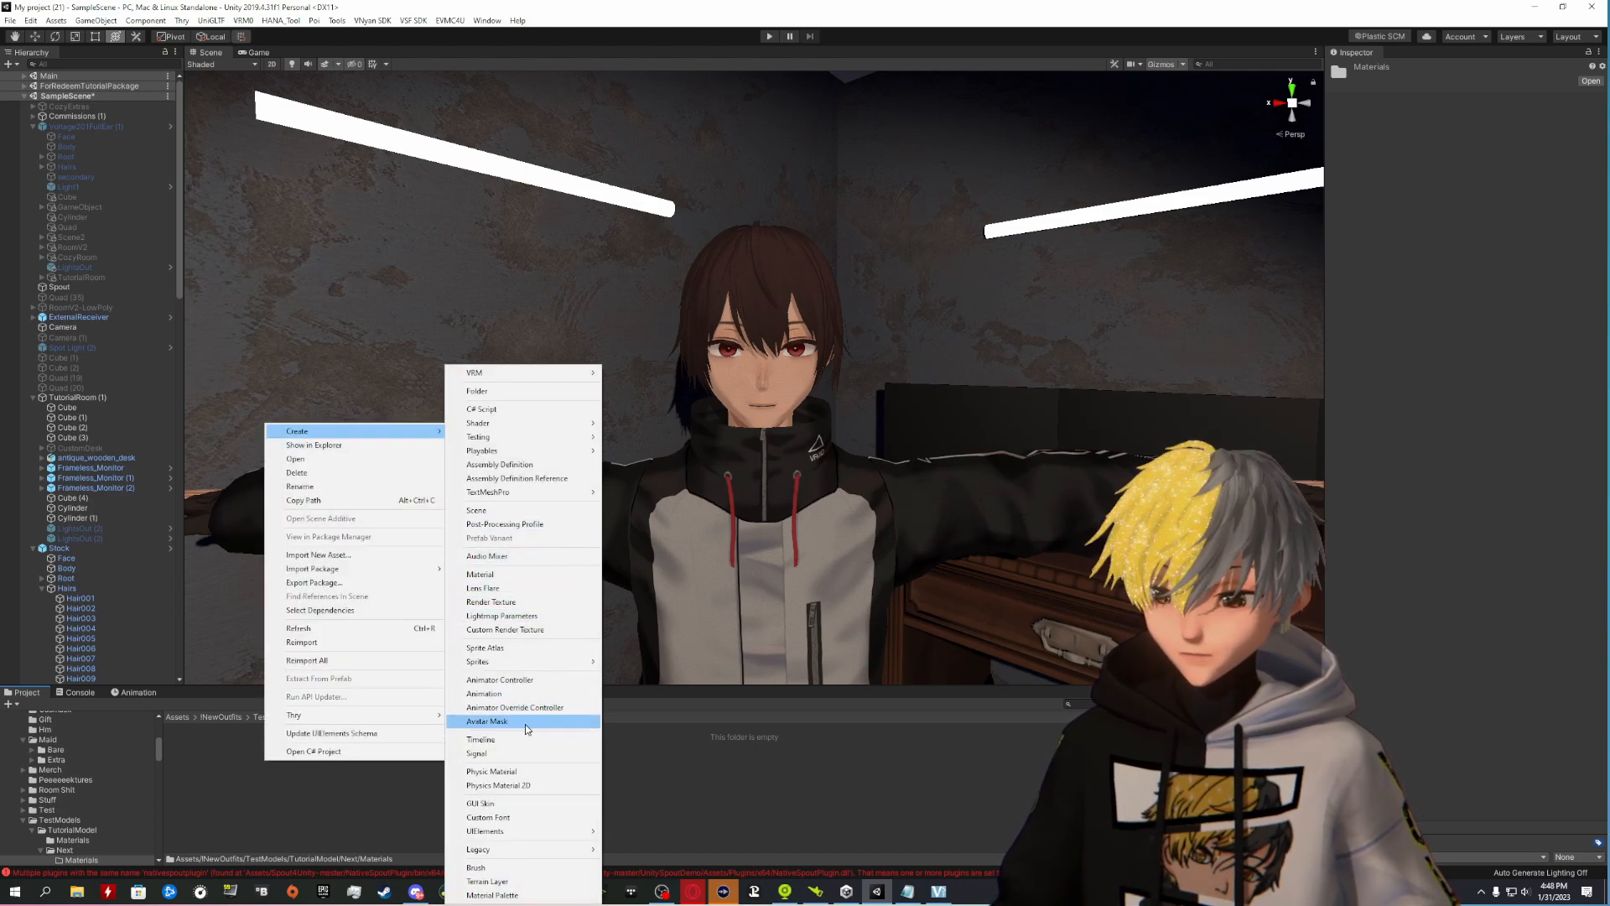
click(496, 574)
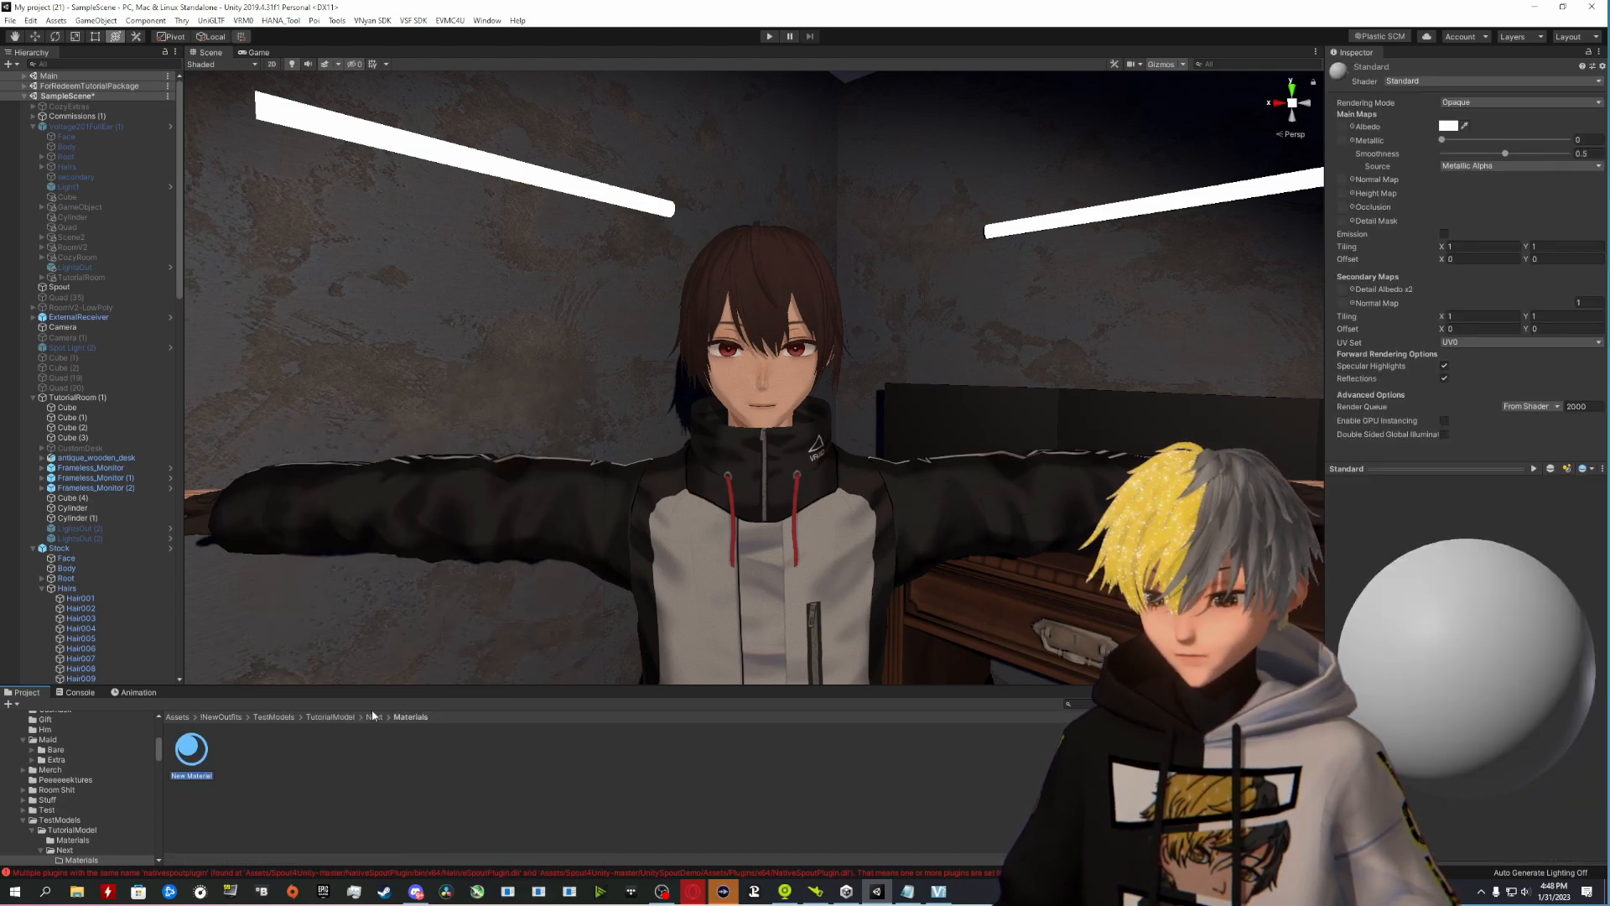
text(HairGlitter)
key(Return)
Step: Create a second material named HairEmissive in the Materials folder
right_click(247, 761)
mouse_move(273, 426)
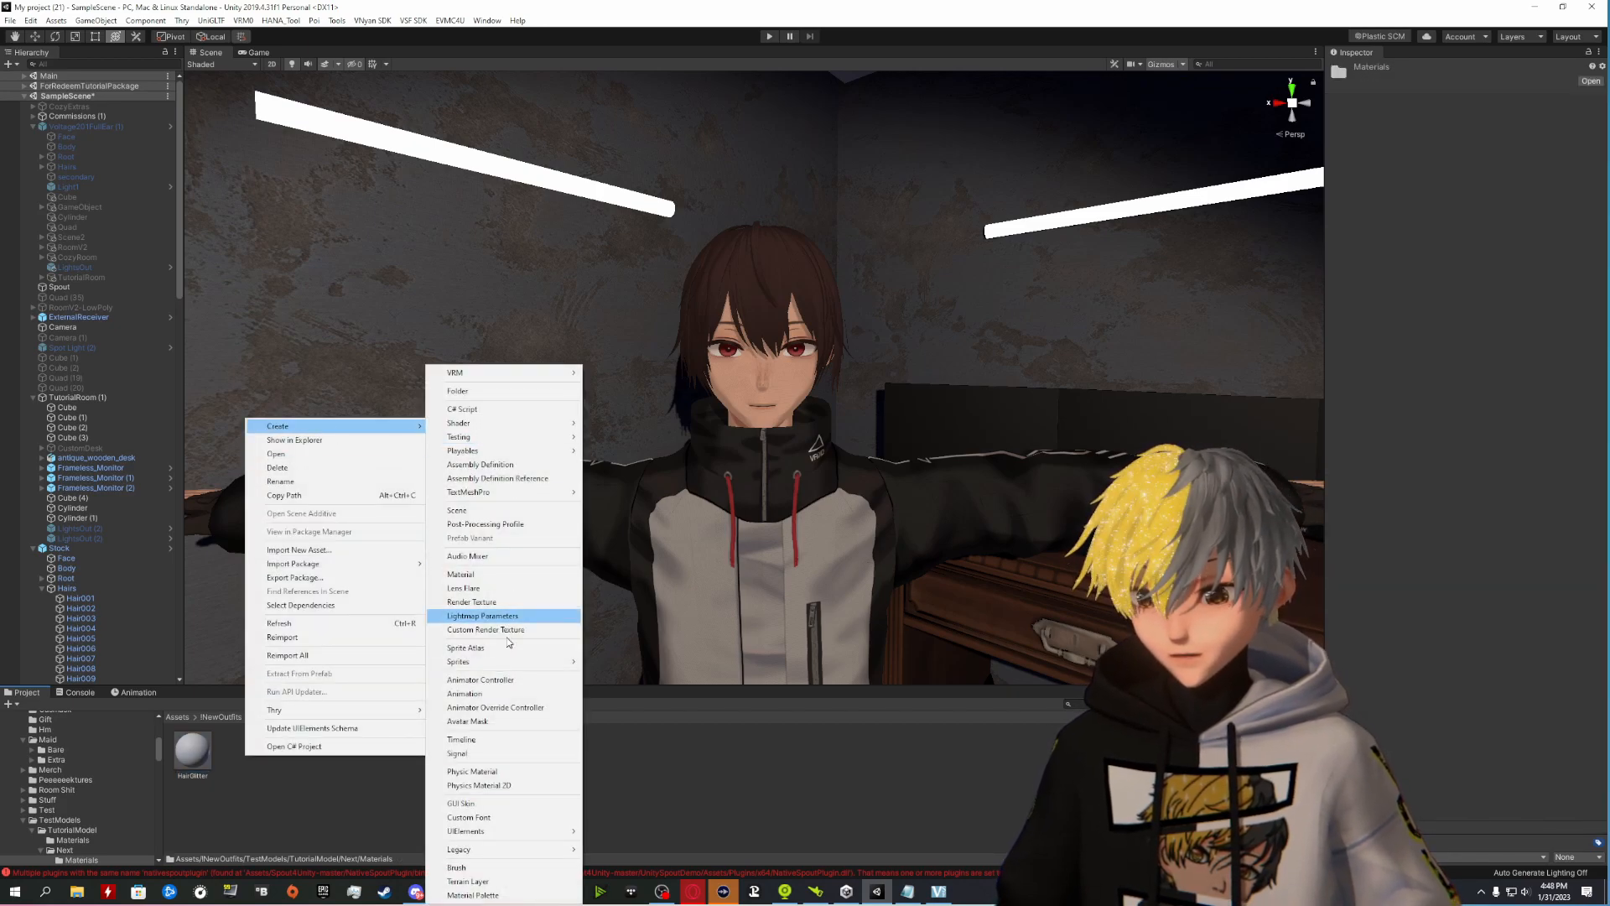
click(482, 574)
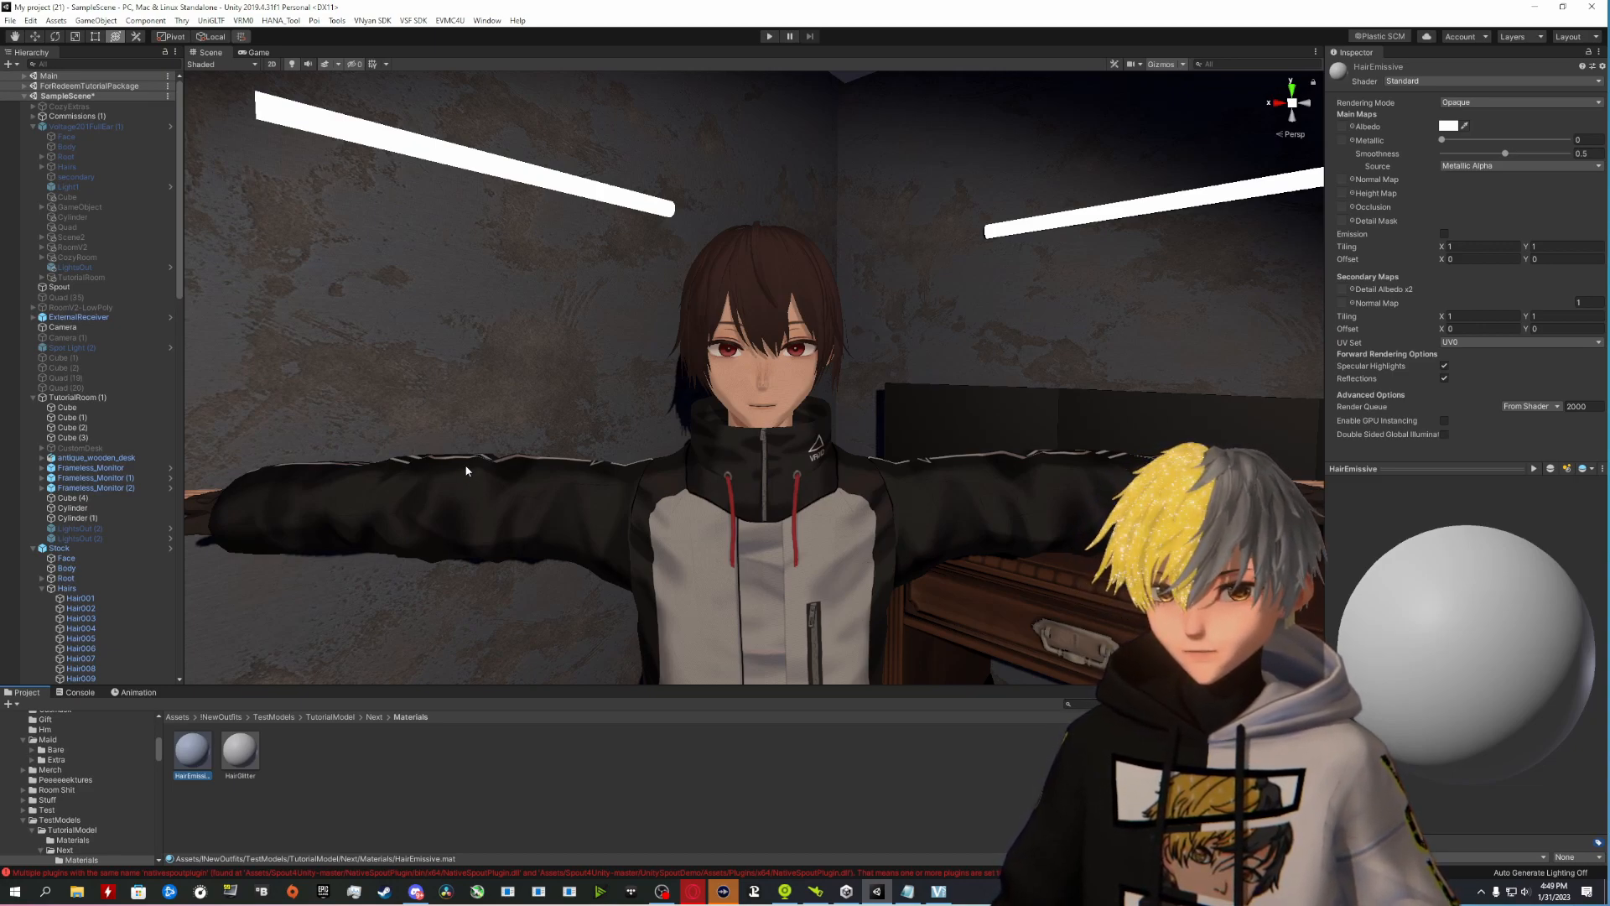
Step: Create a third material named PoiEmissive in the Materials folder
right_drag(496, 457, 281, 764)
key(w)
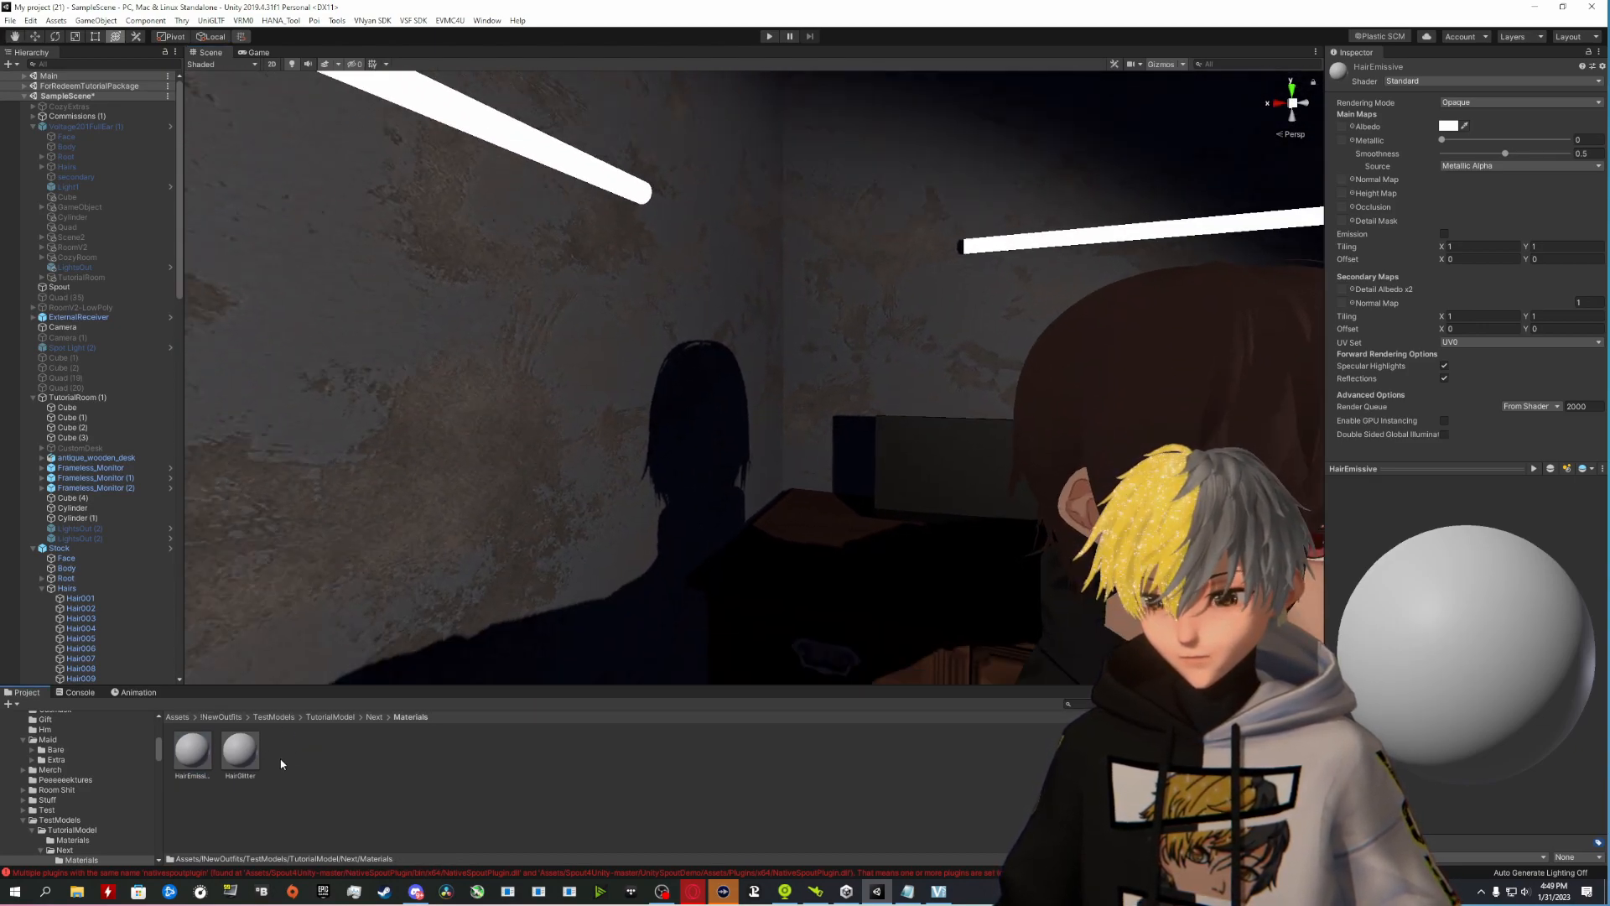
right_click(282, 764)
mouse_move(376, 430)
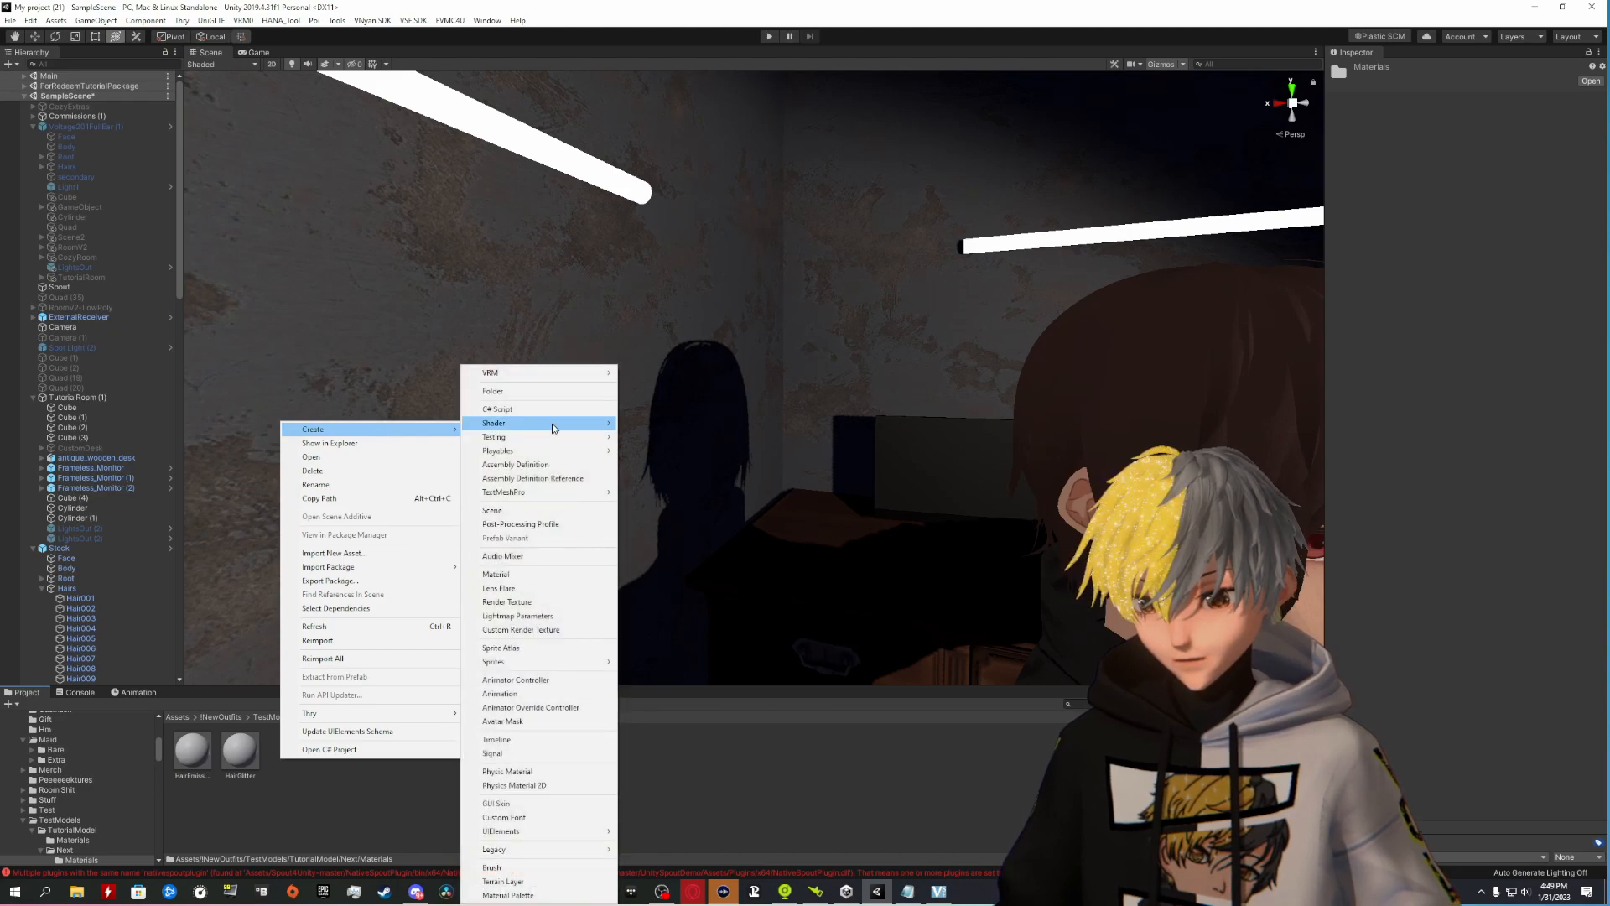
click(496, 574)
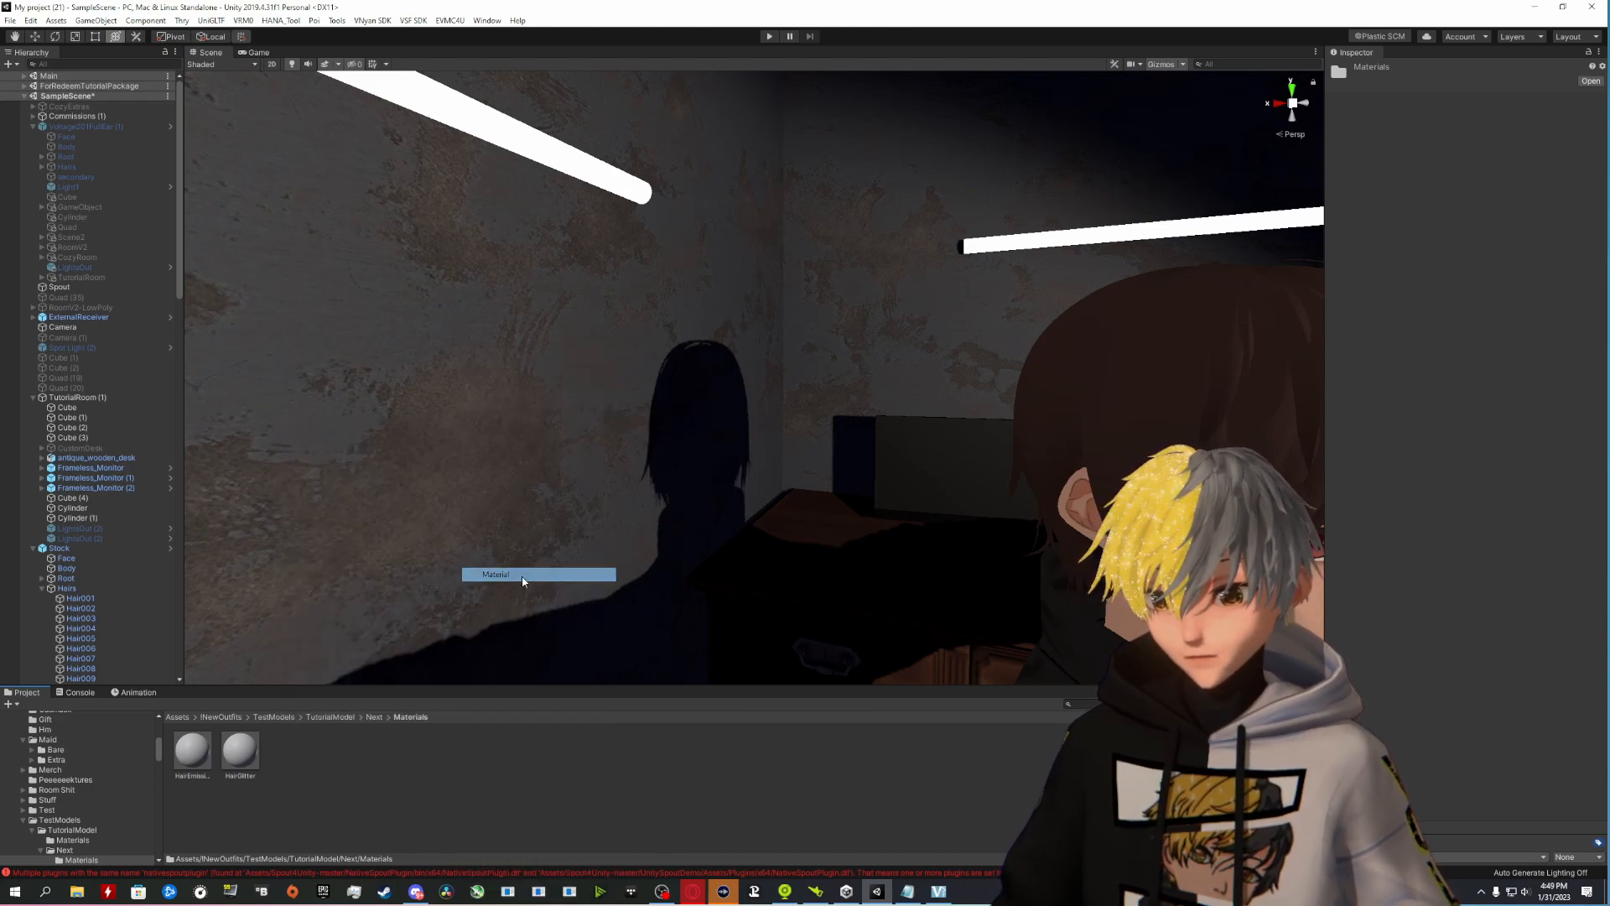
key(Return)
text(PoiEmissive)
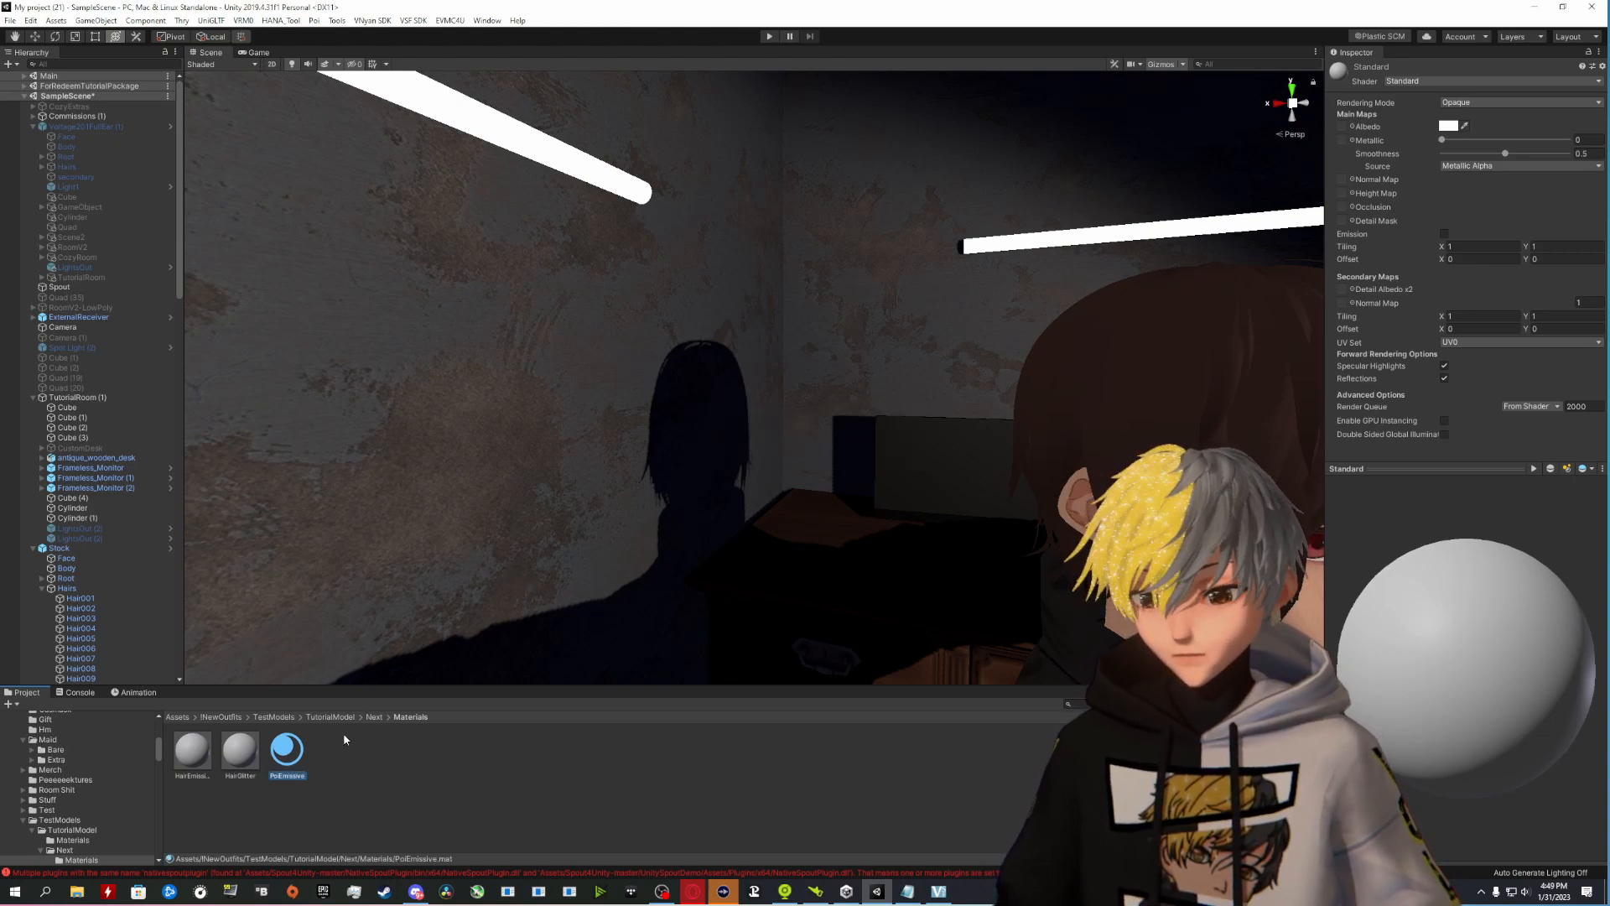
key(Return)
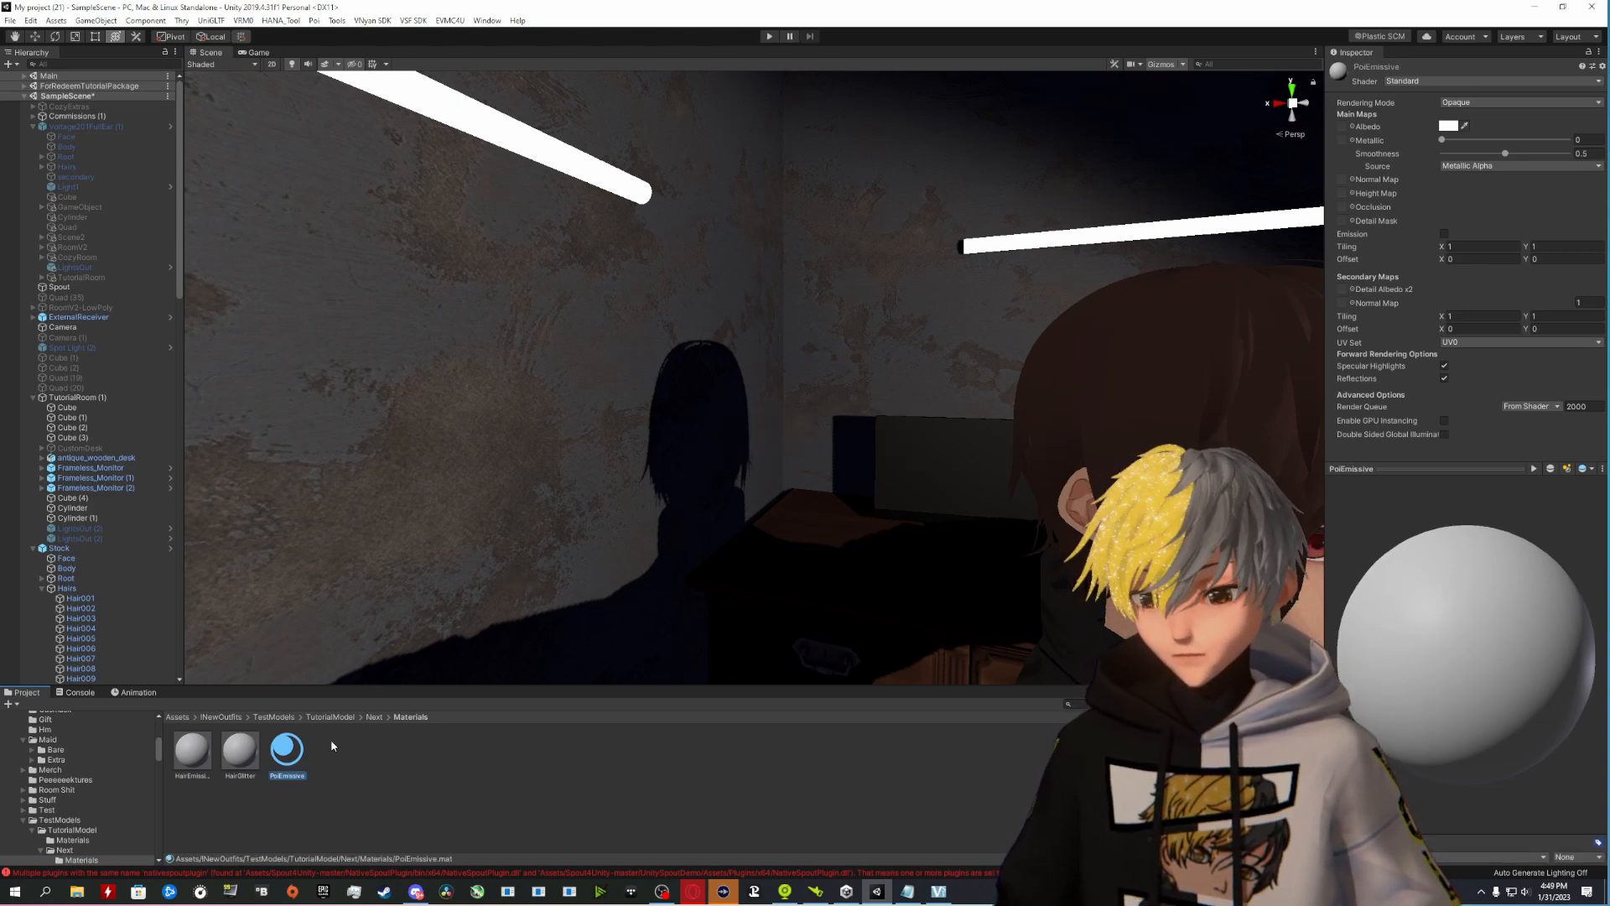
Step: Switch the PoiEmissive material's shader to Poiyomi World from the Poiyomi 8.0 group
right_drag(692, 444, 877, 338)
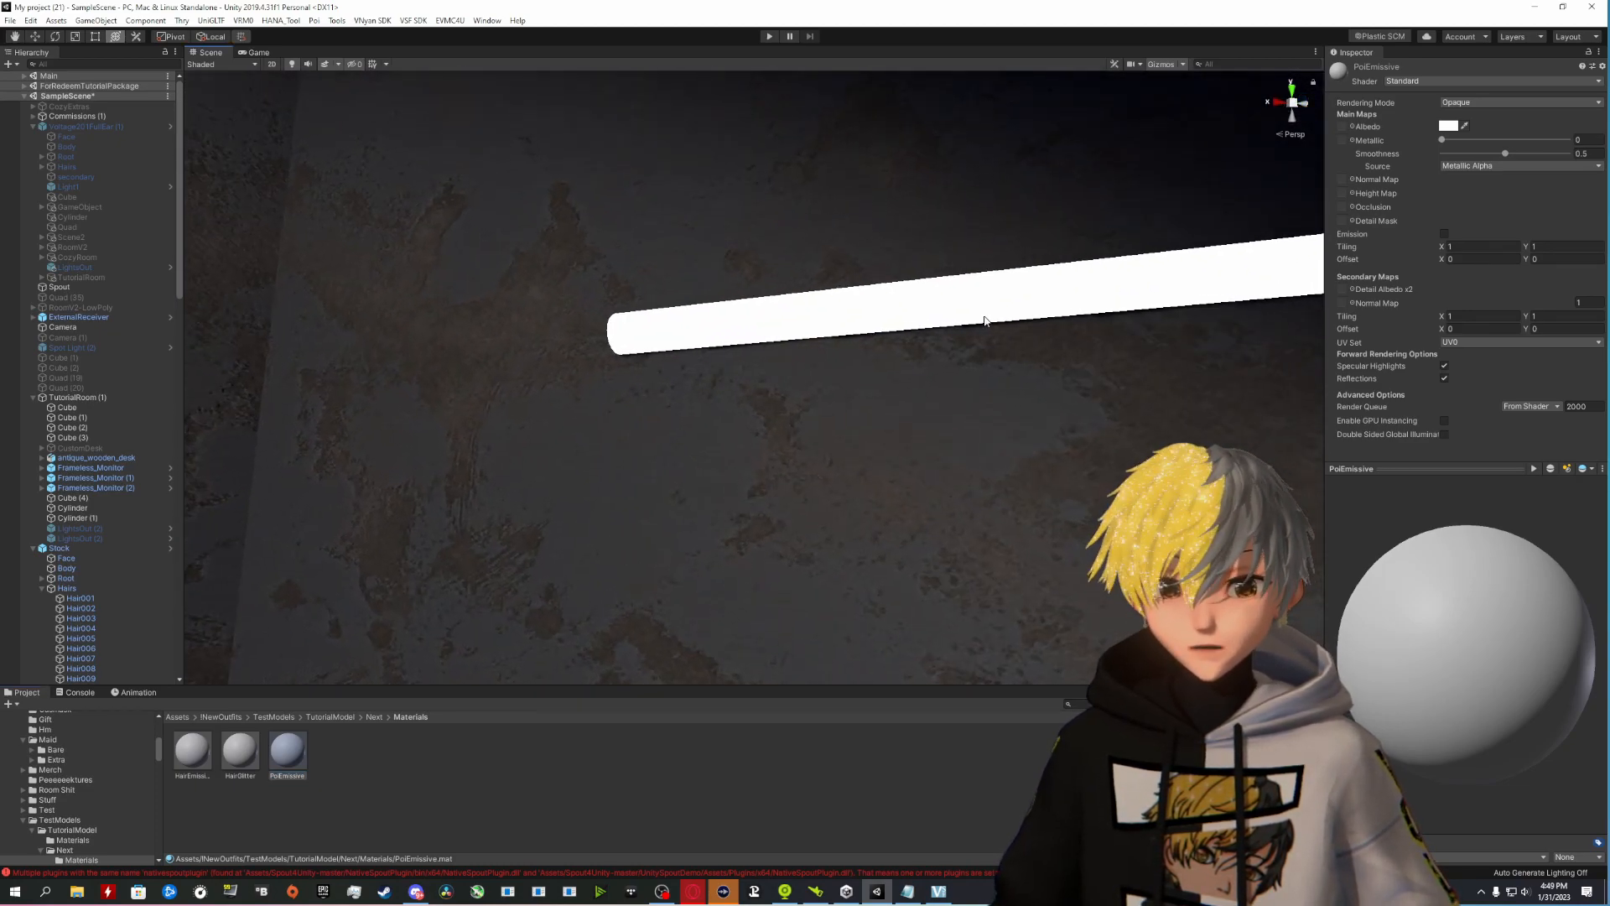
click(294, 757)
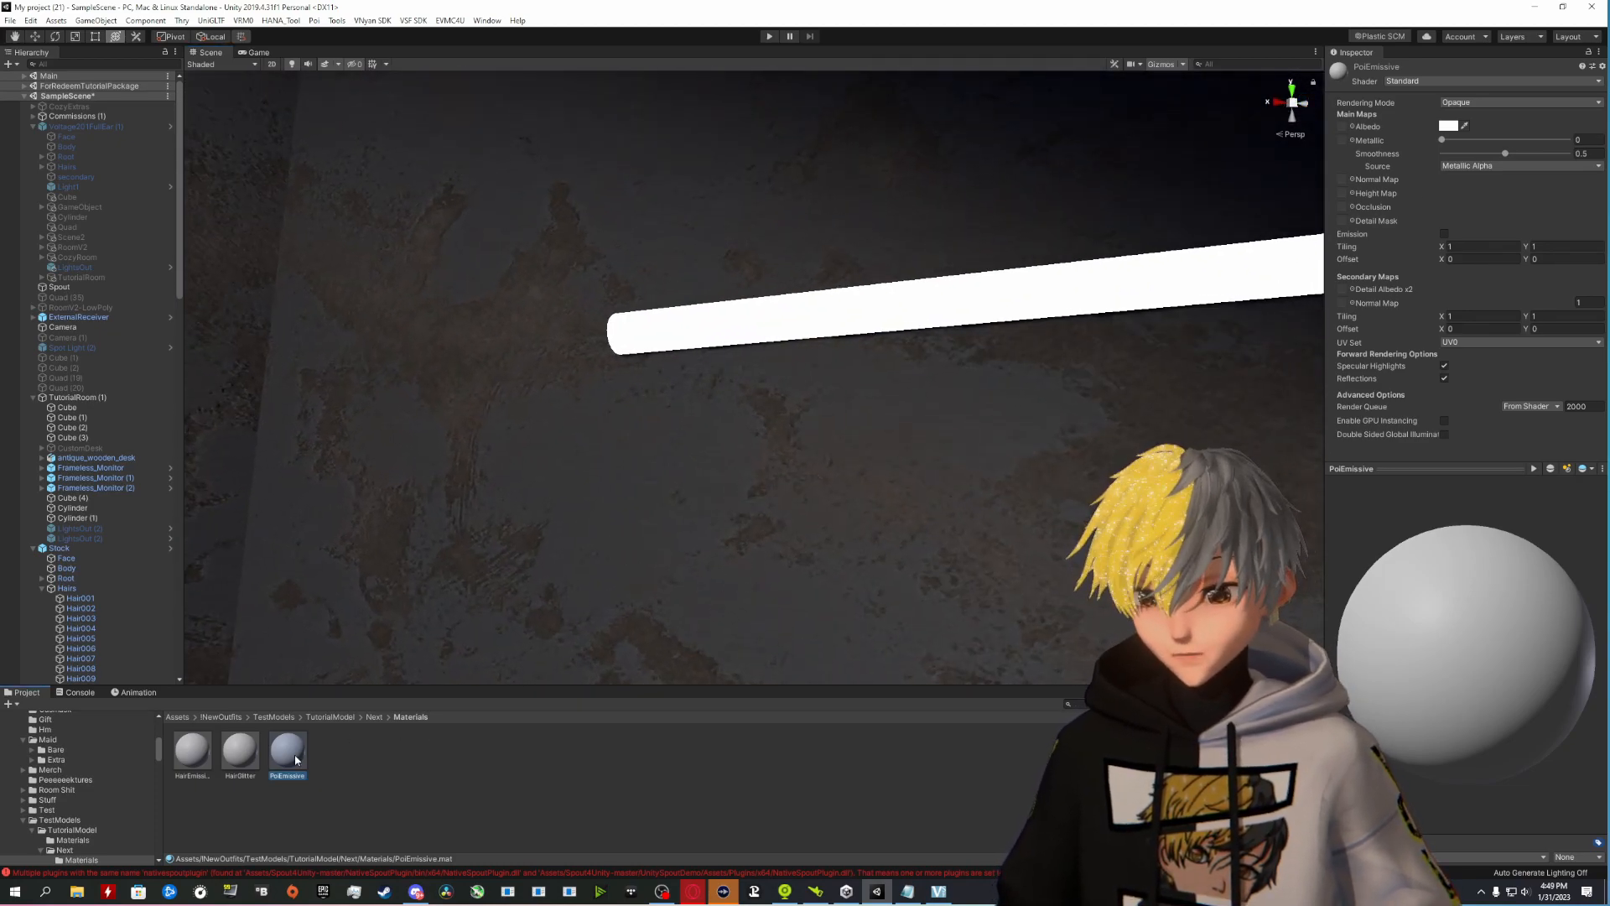
click(1427, 81)
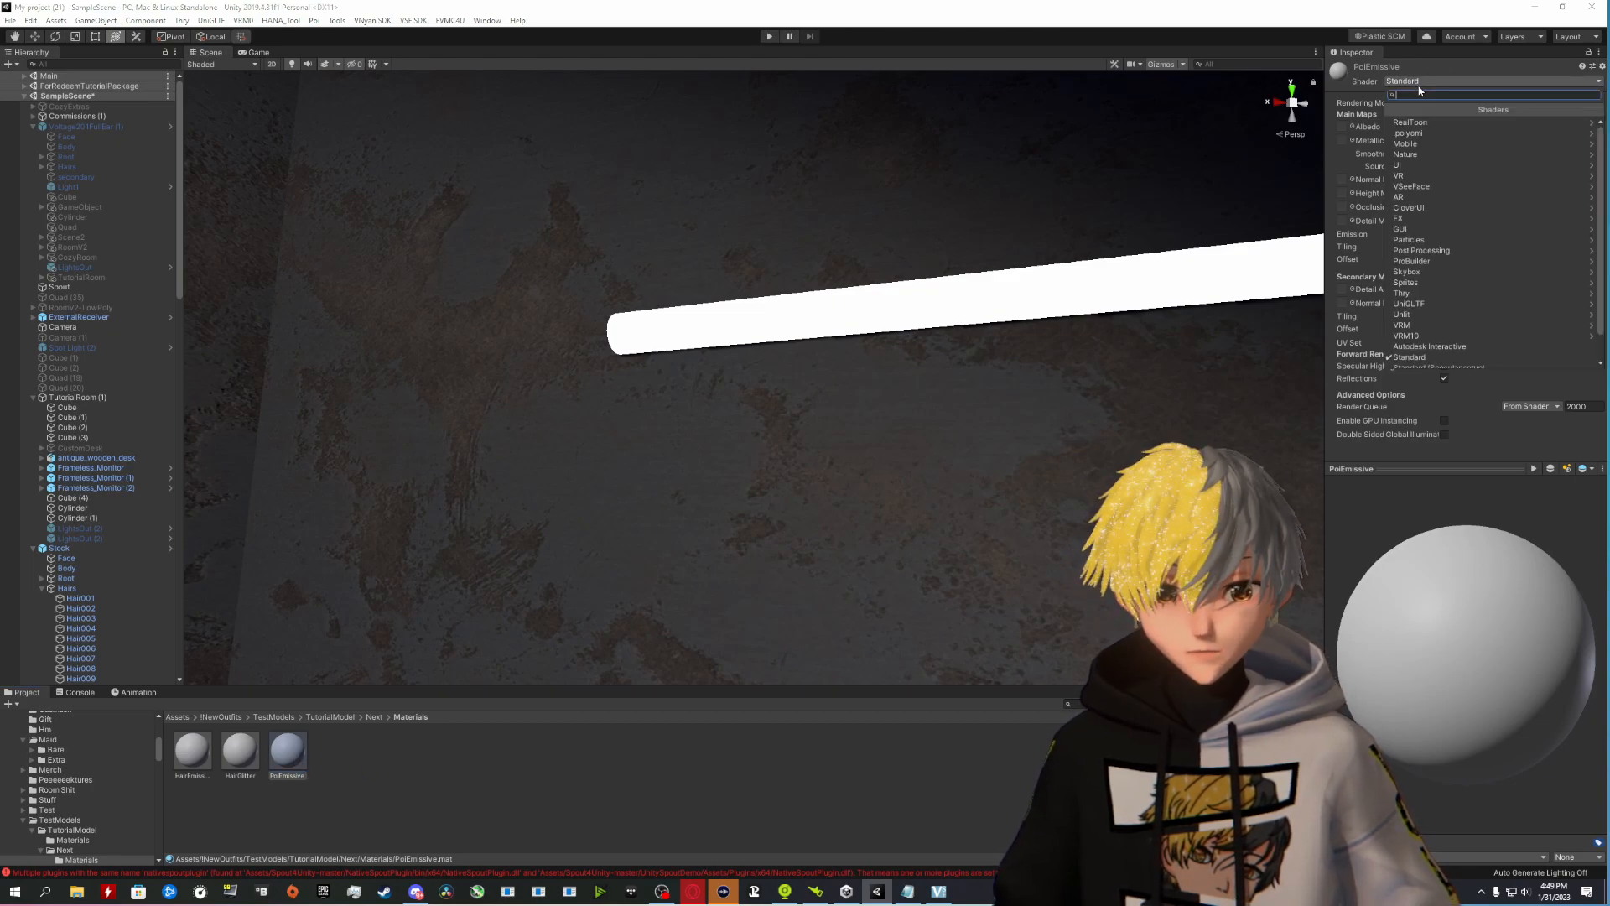
click(1426, 132)
click(1431, 133)
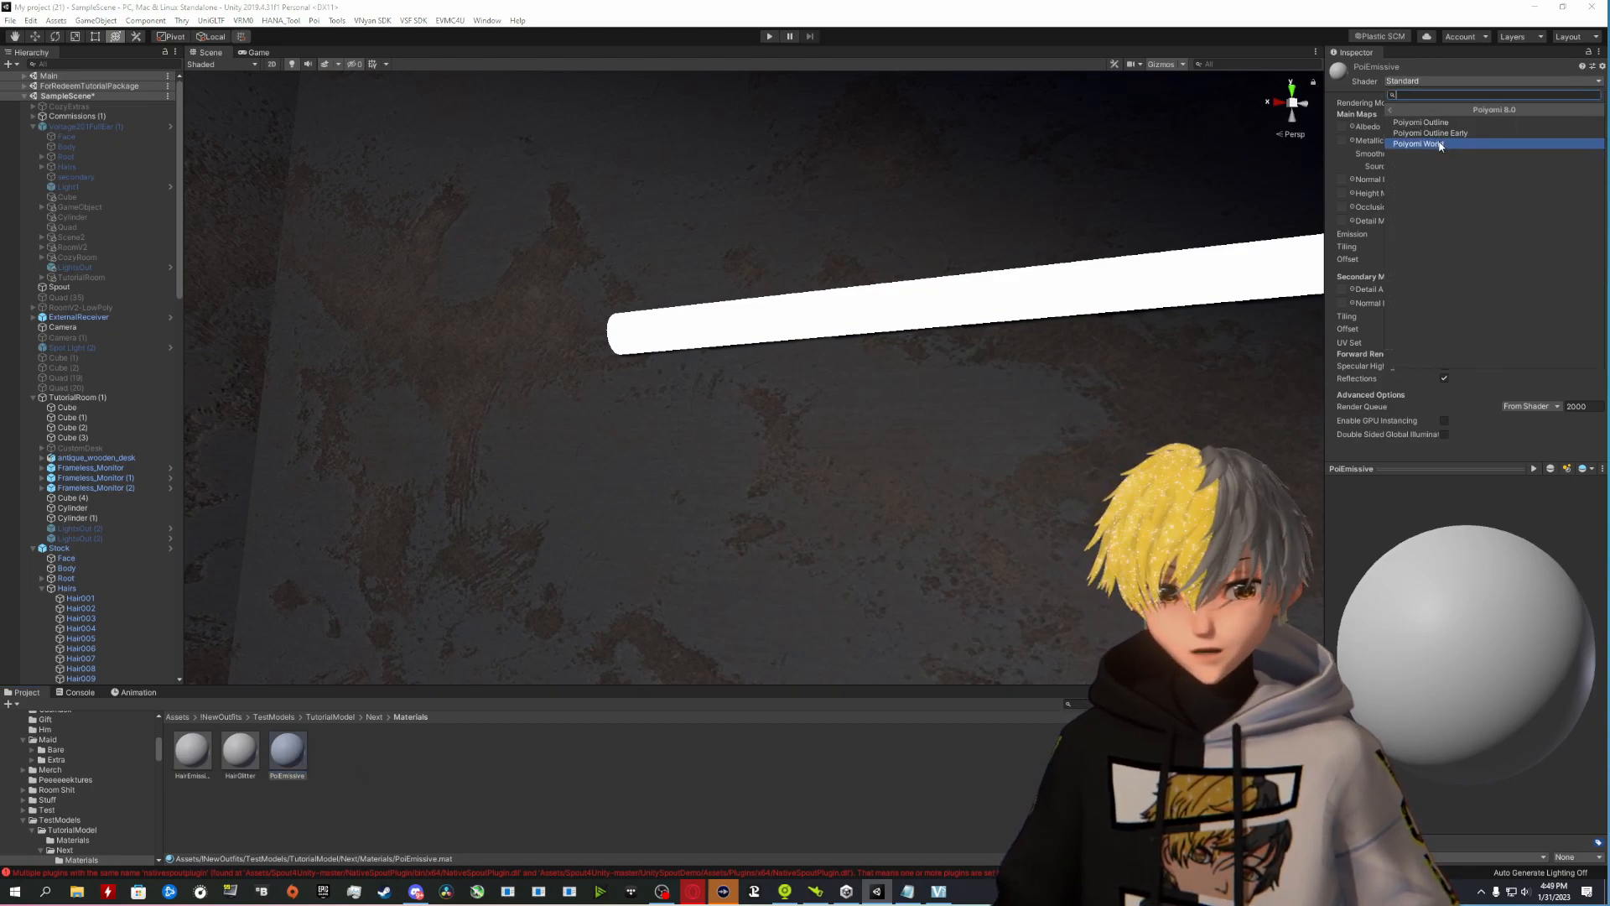
click(1438, 143)
Step: Enable Emission 0 in the Special FX of the PoiEmissive material and turn on Replace Base Color
click(1353, 173)
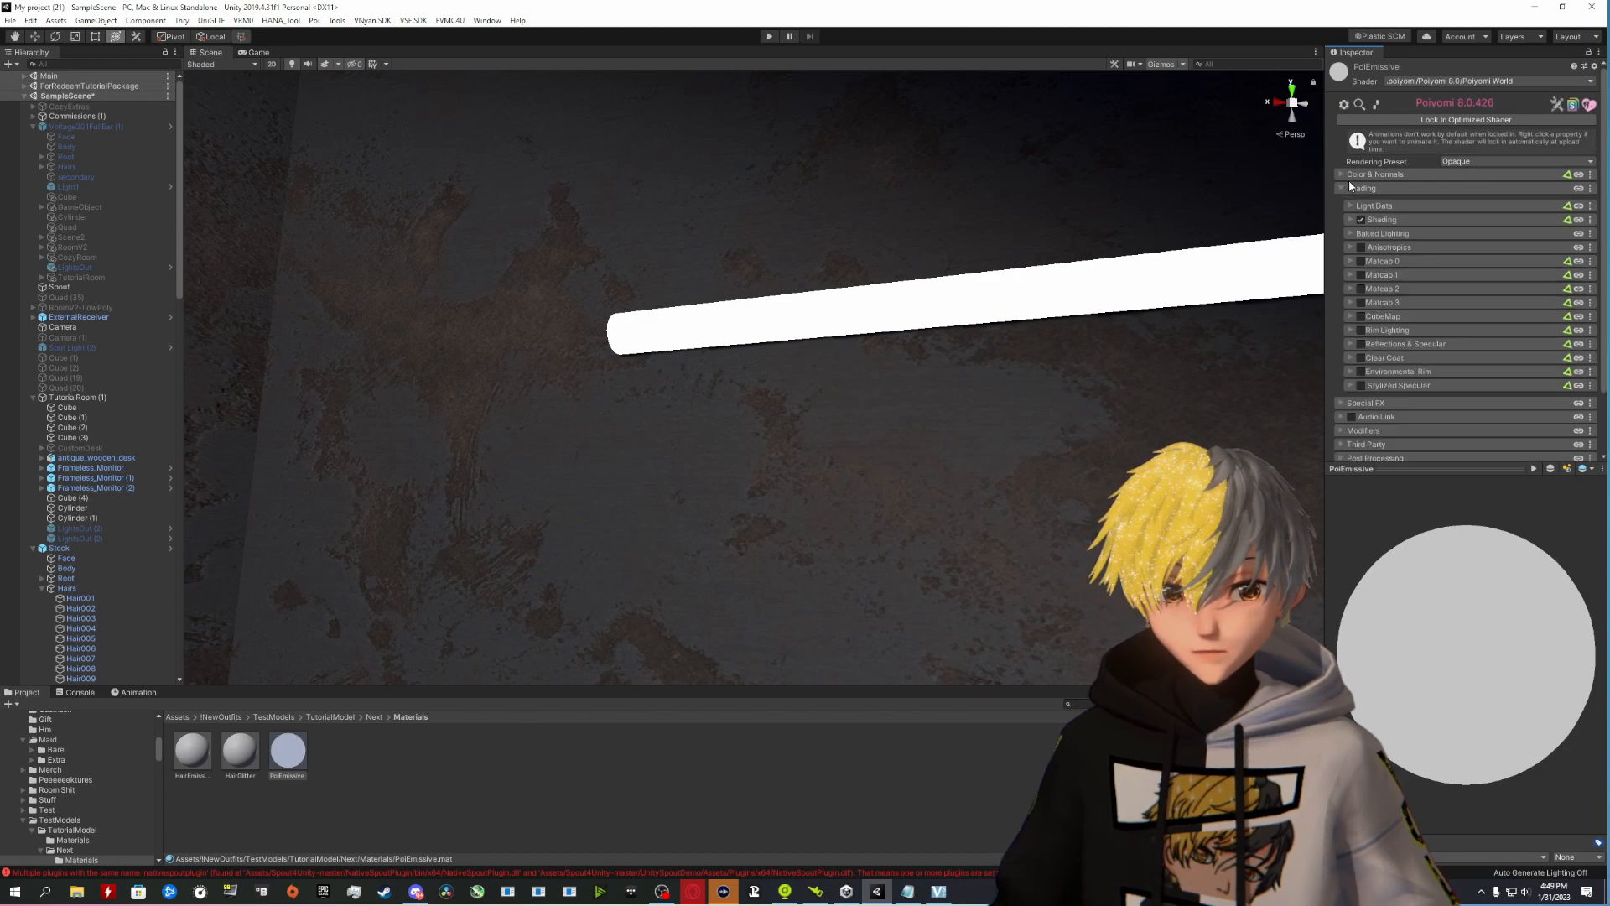
click(1354, 189)
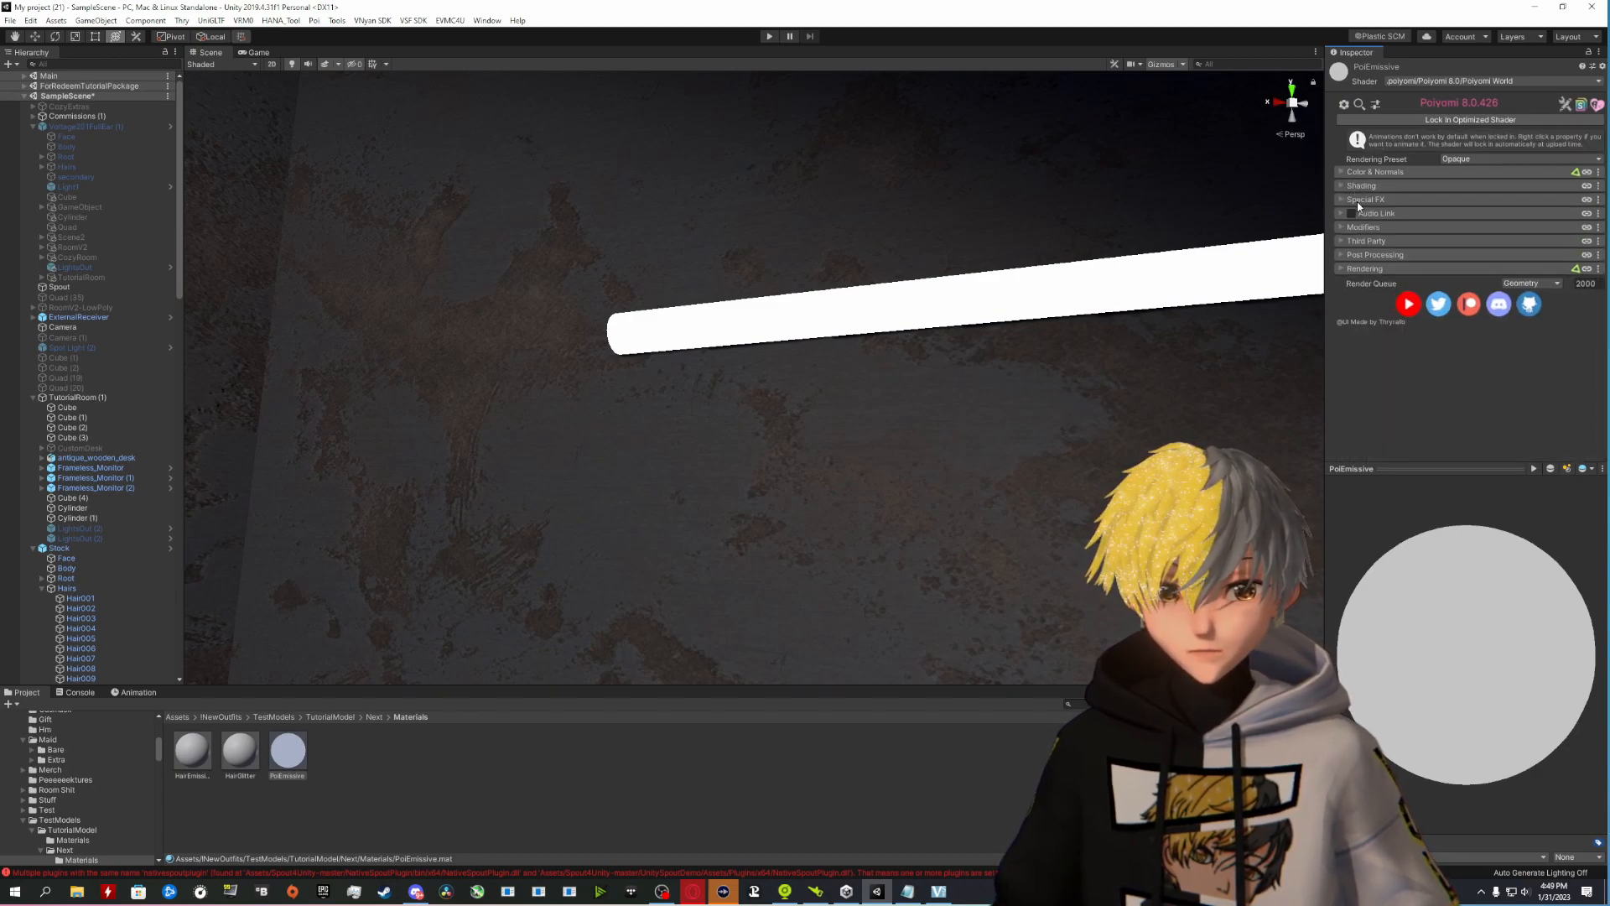
click(1363, 201)
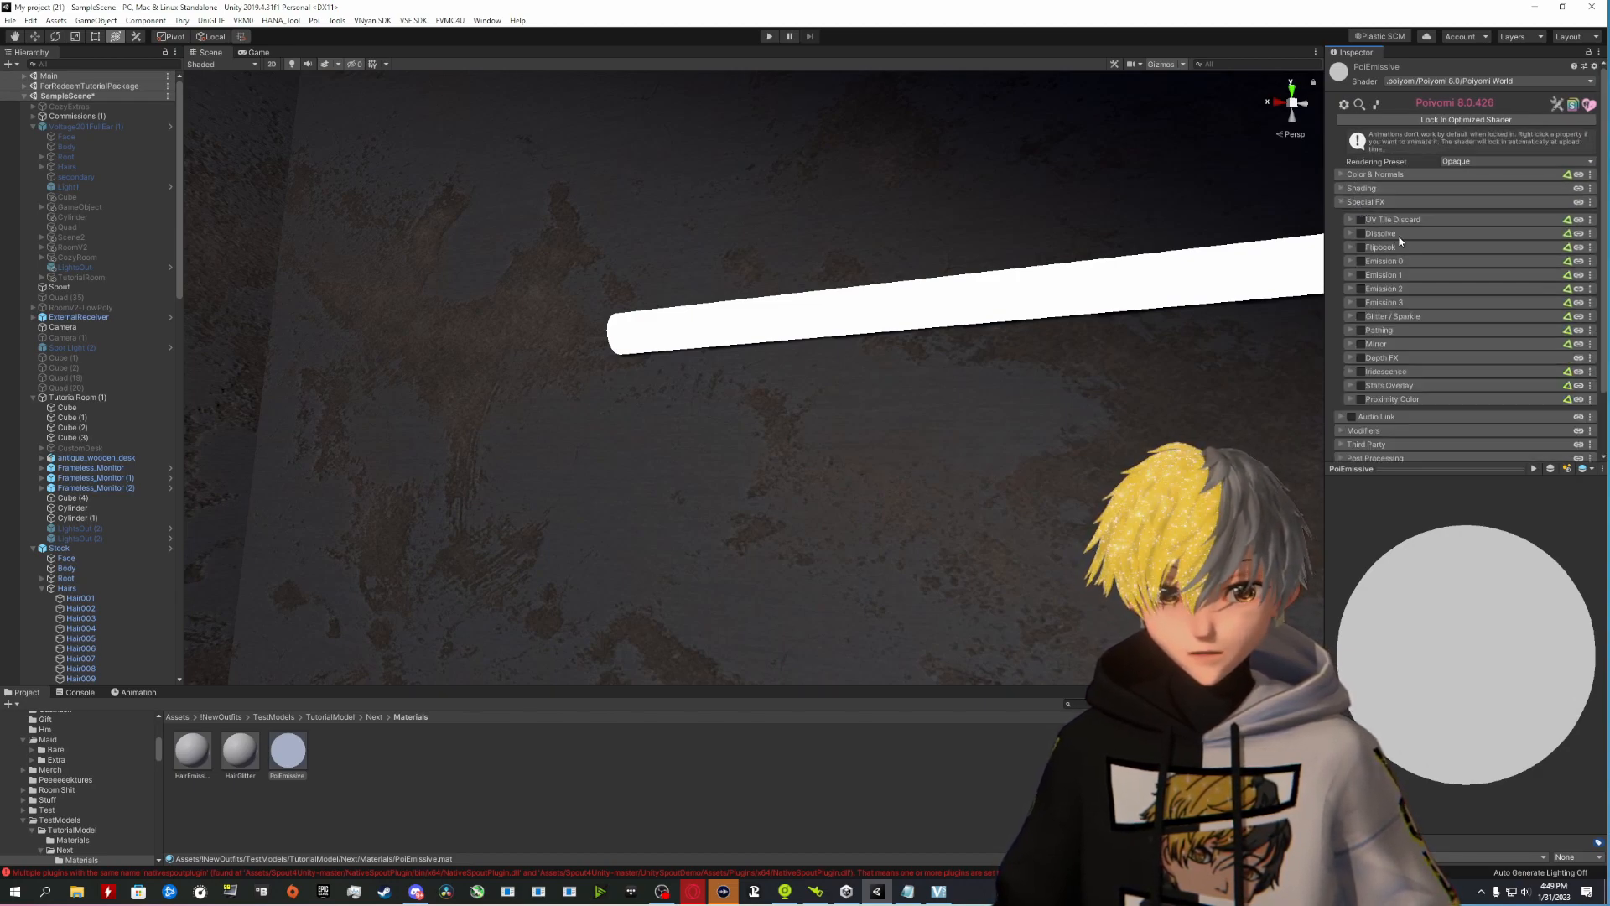
click(1355, 264)
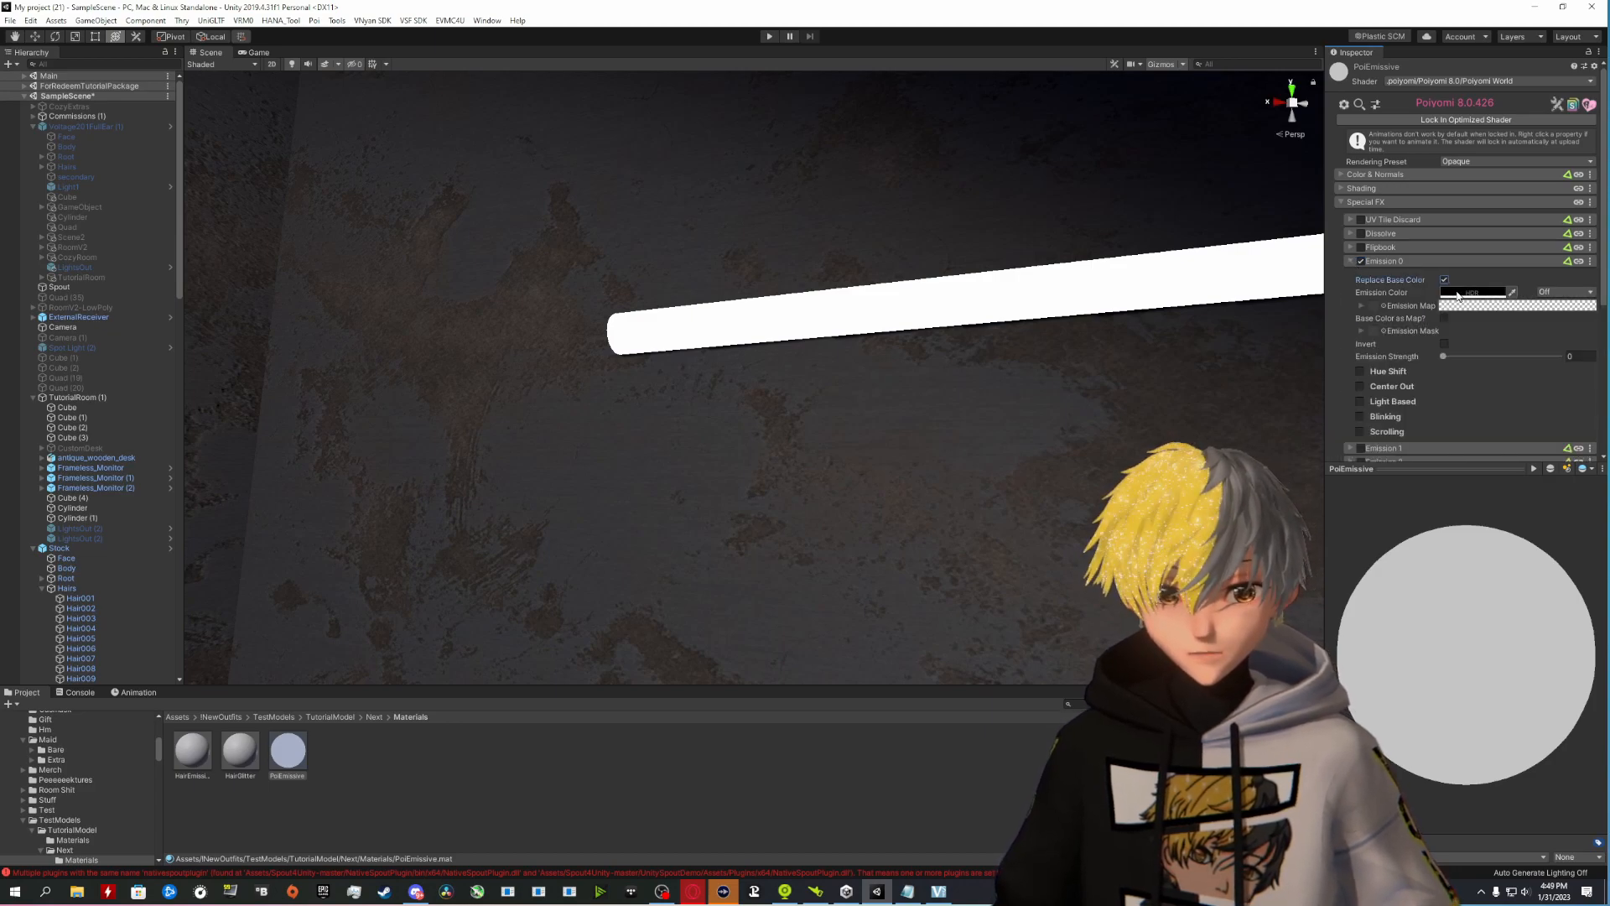
Step: Set PoiEmissive's emission color to white with an HDR intensity of 7.8 and its Emission Strength to 2.6
click(1458, 293)
mouse_move(1437, 338)
mouse_down()
mouse_move(1456, 313)
mouse_move(1388, 306)
mouse_up()
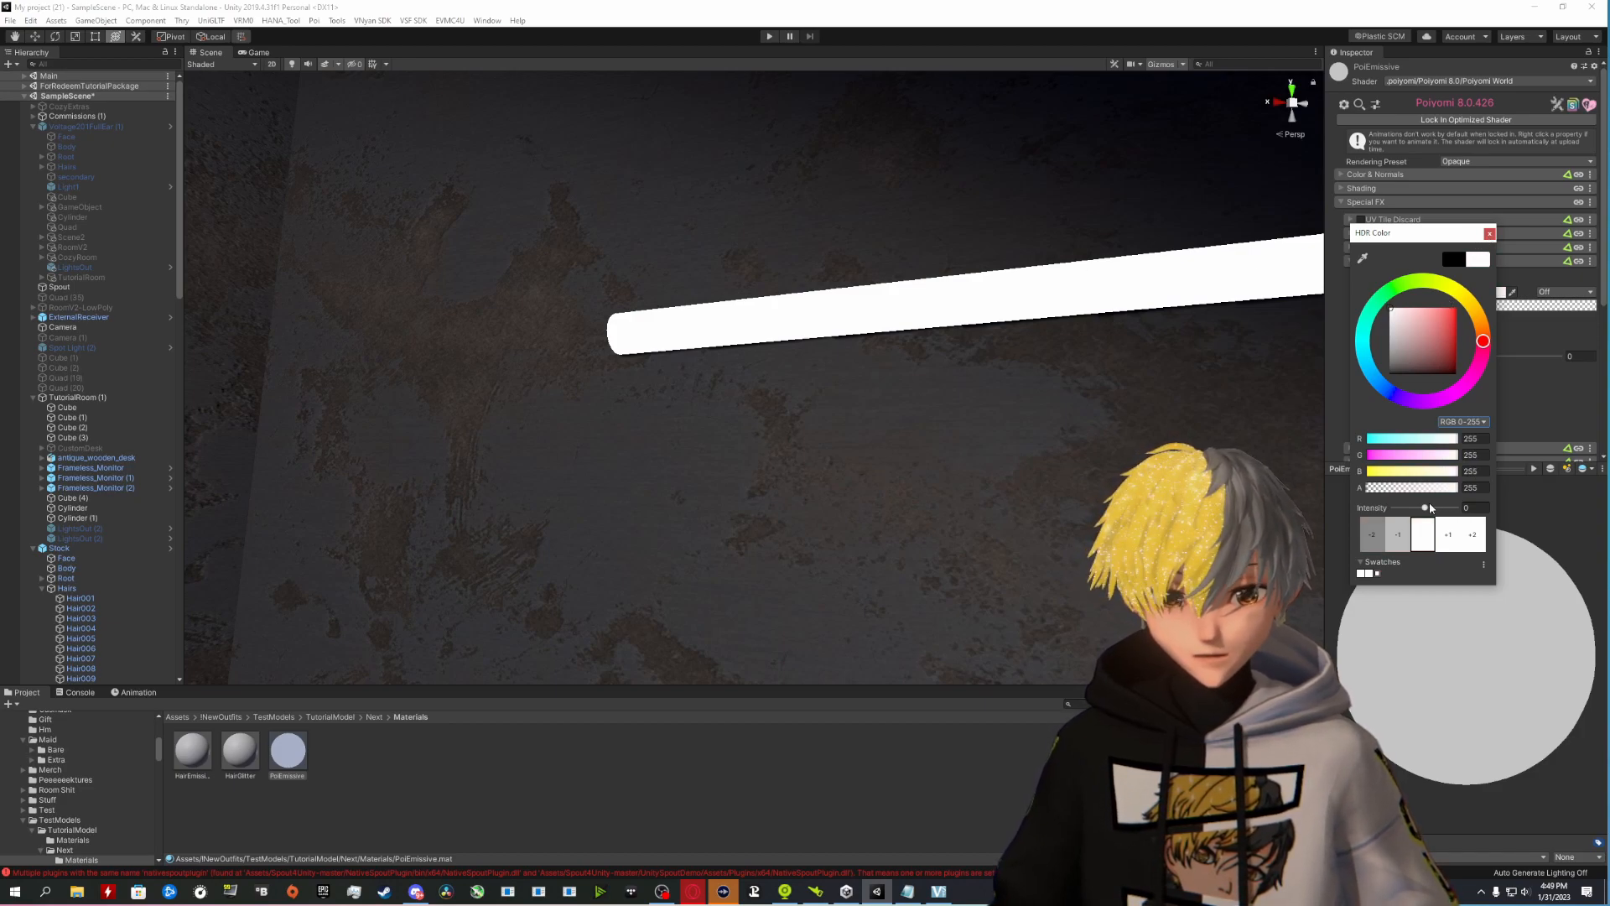
drag(1431, 509, 1449, 508)
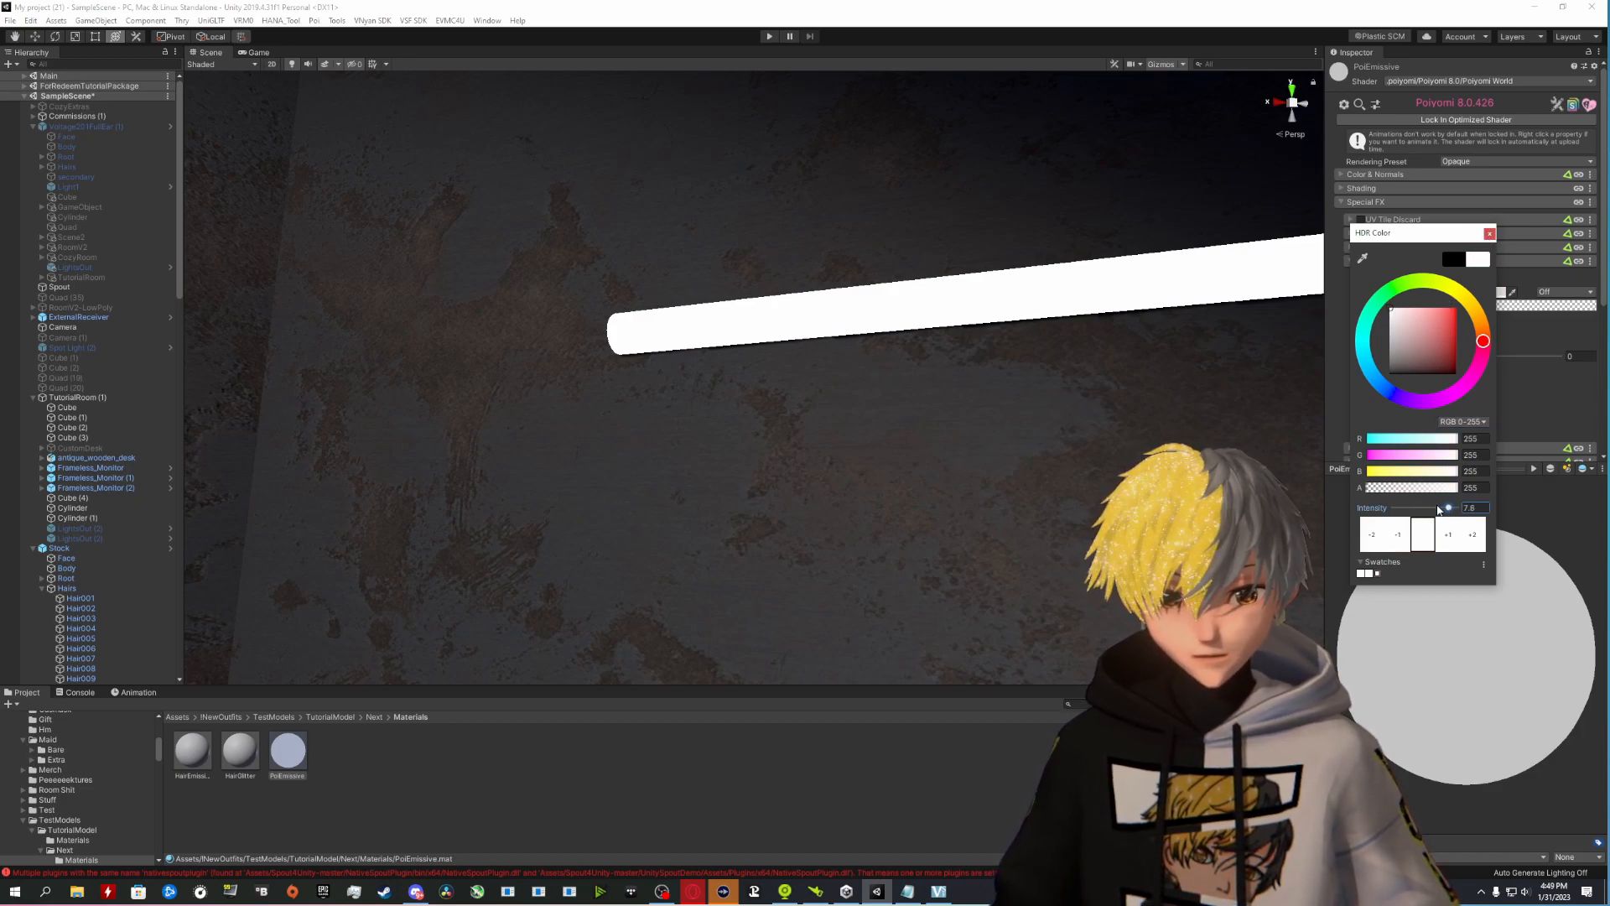
click(1489, 235)
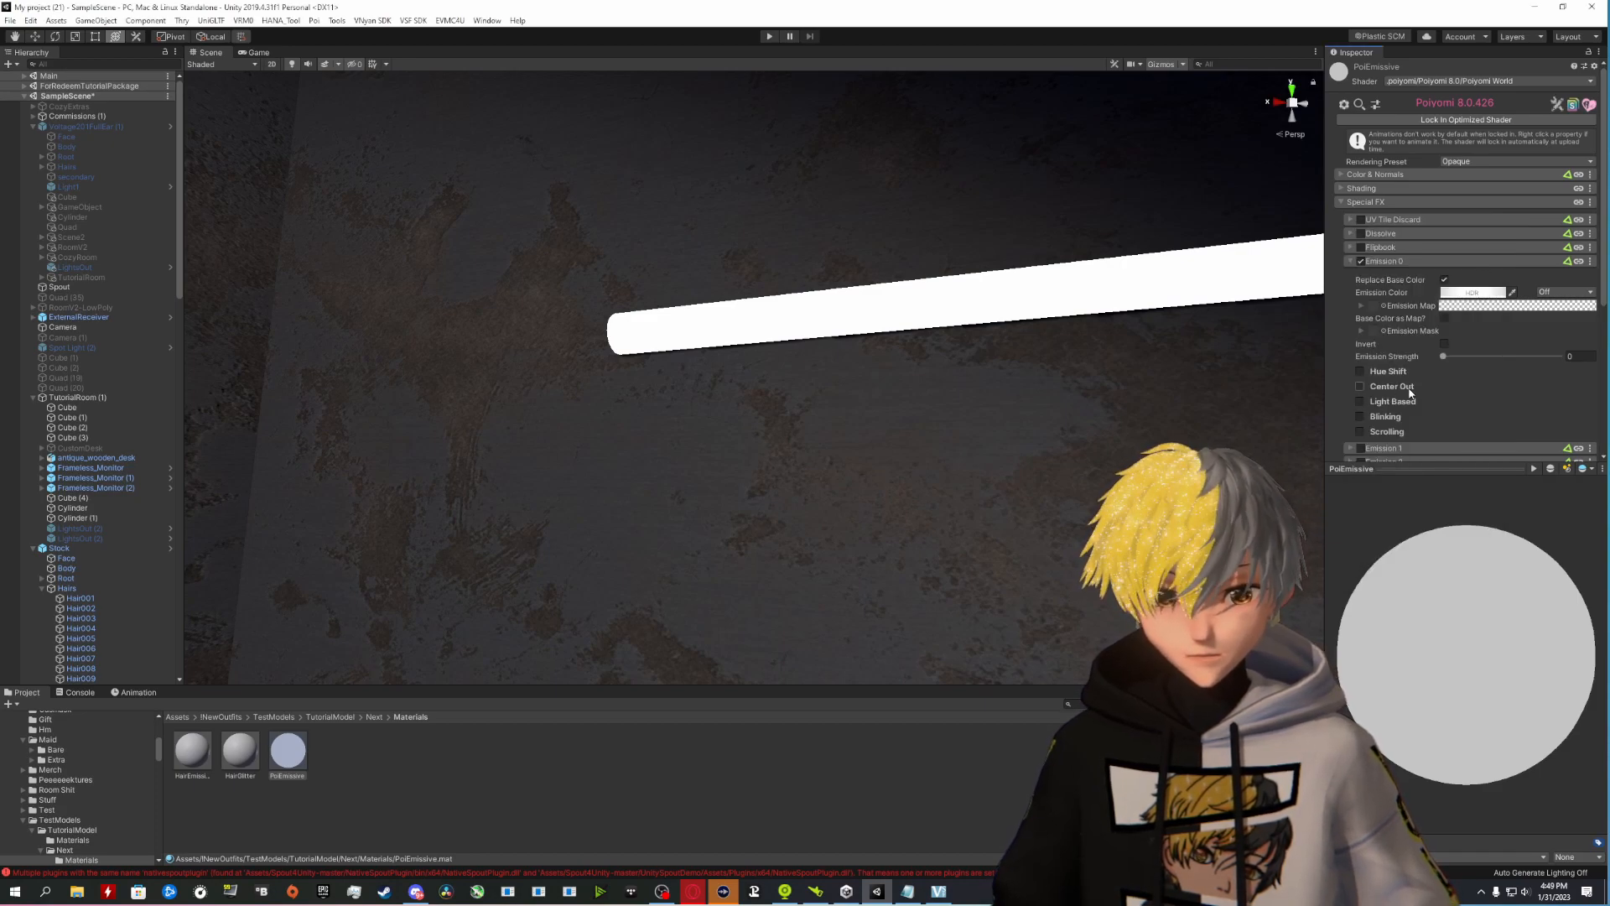
drag(1444, 360, 1456, 360)
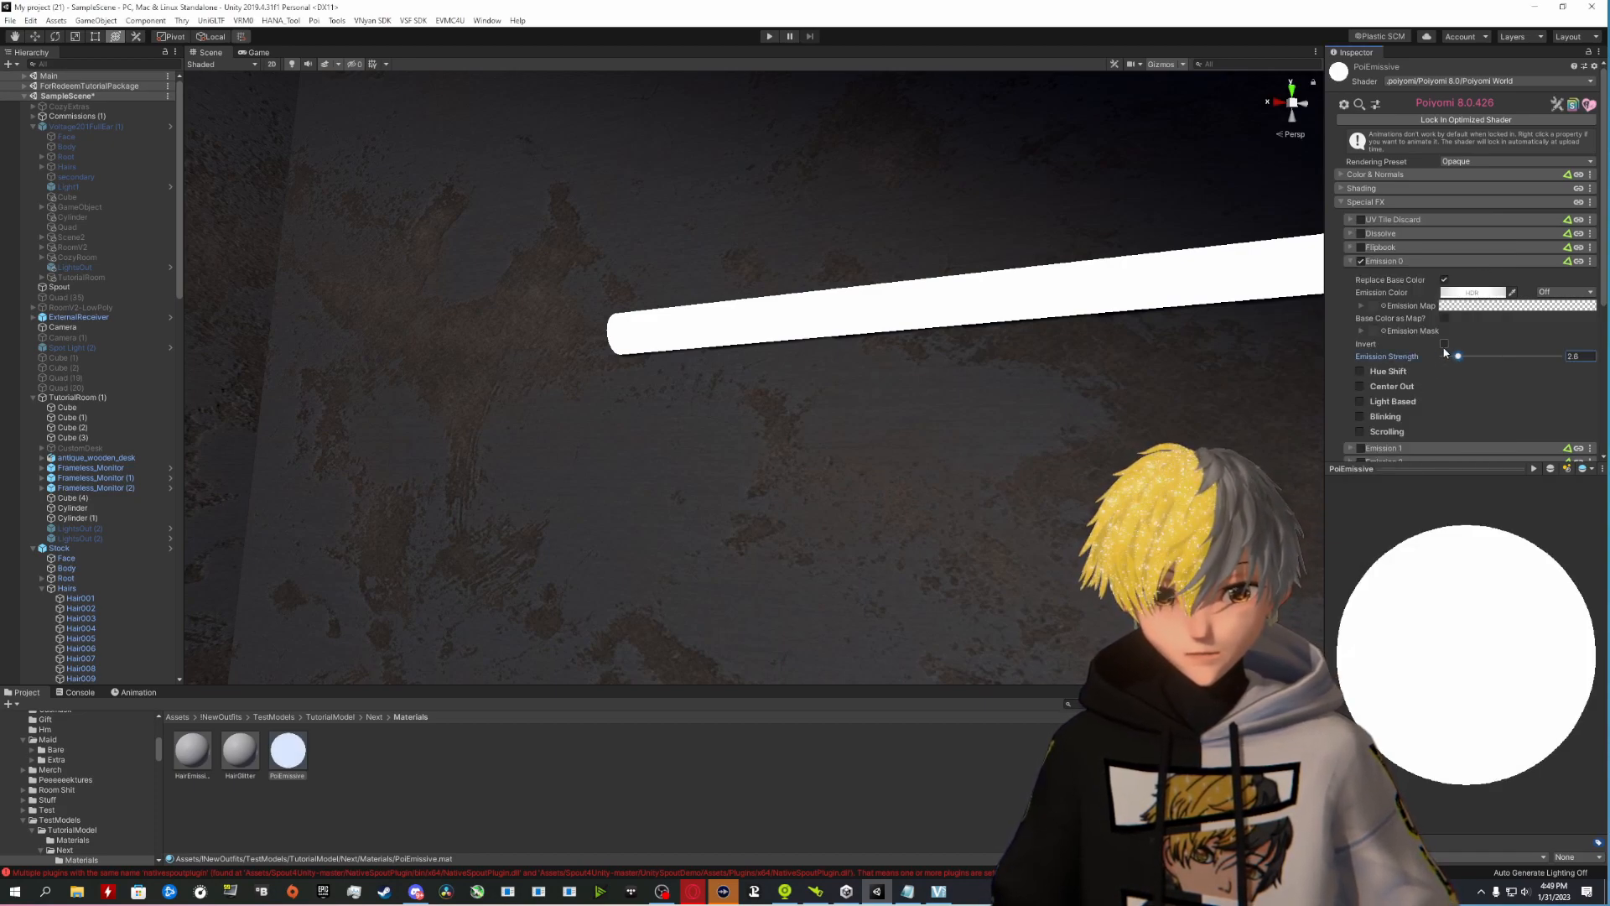
Step: Apply the PoiEmissive material to the light tube on the wall and enable Post-Processing Behaviour on the Camera
drag(304, 768, 791, 327)
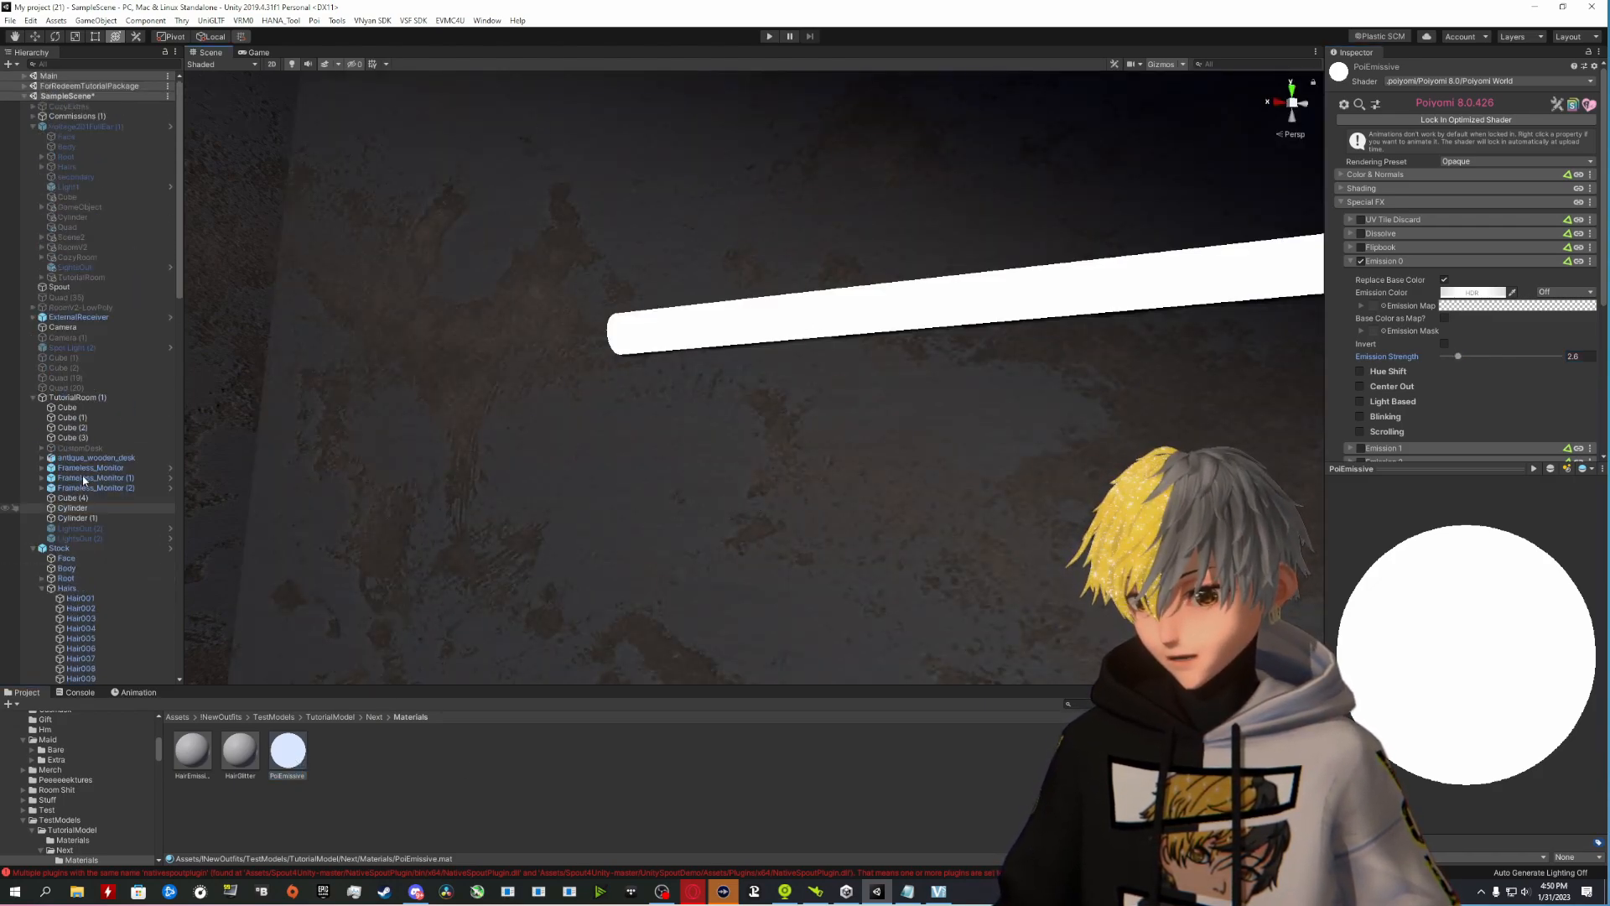
click(74, 329)
right_drag(846, 336, 889, 394)
Step: Raise the PoiEmissive material's Emission Strength to 7.3
click(288, 750)
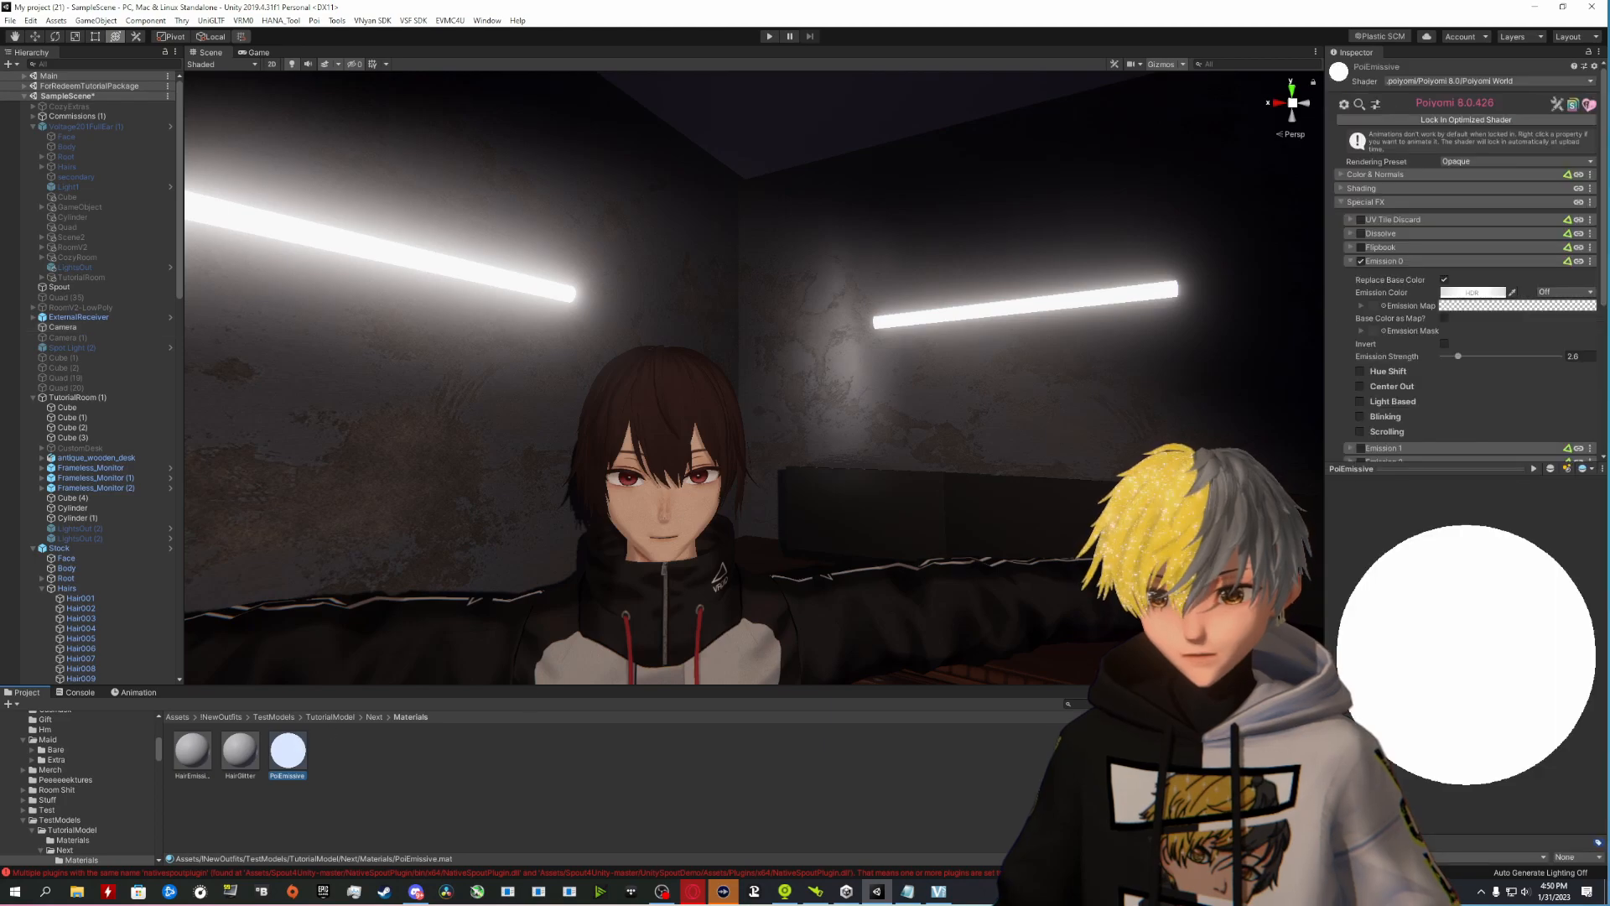
drag(1459, 359, 1476, 369)
key(s)
right_drag(1034, 297, 989, 287)
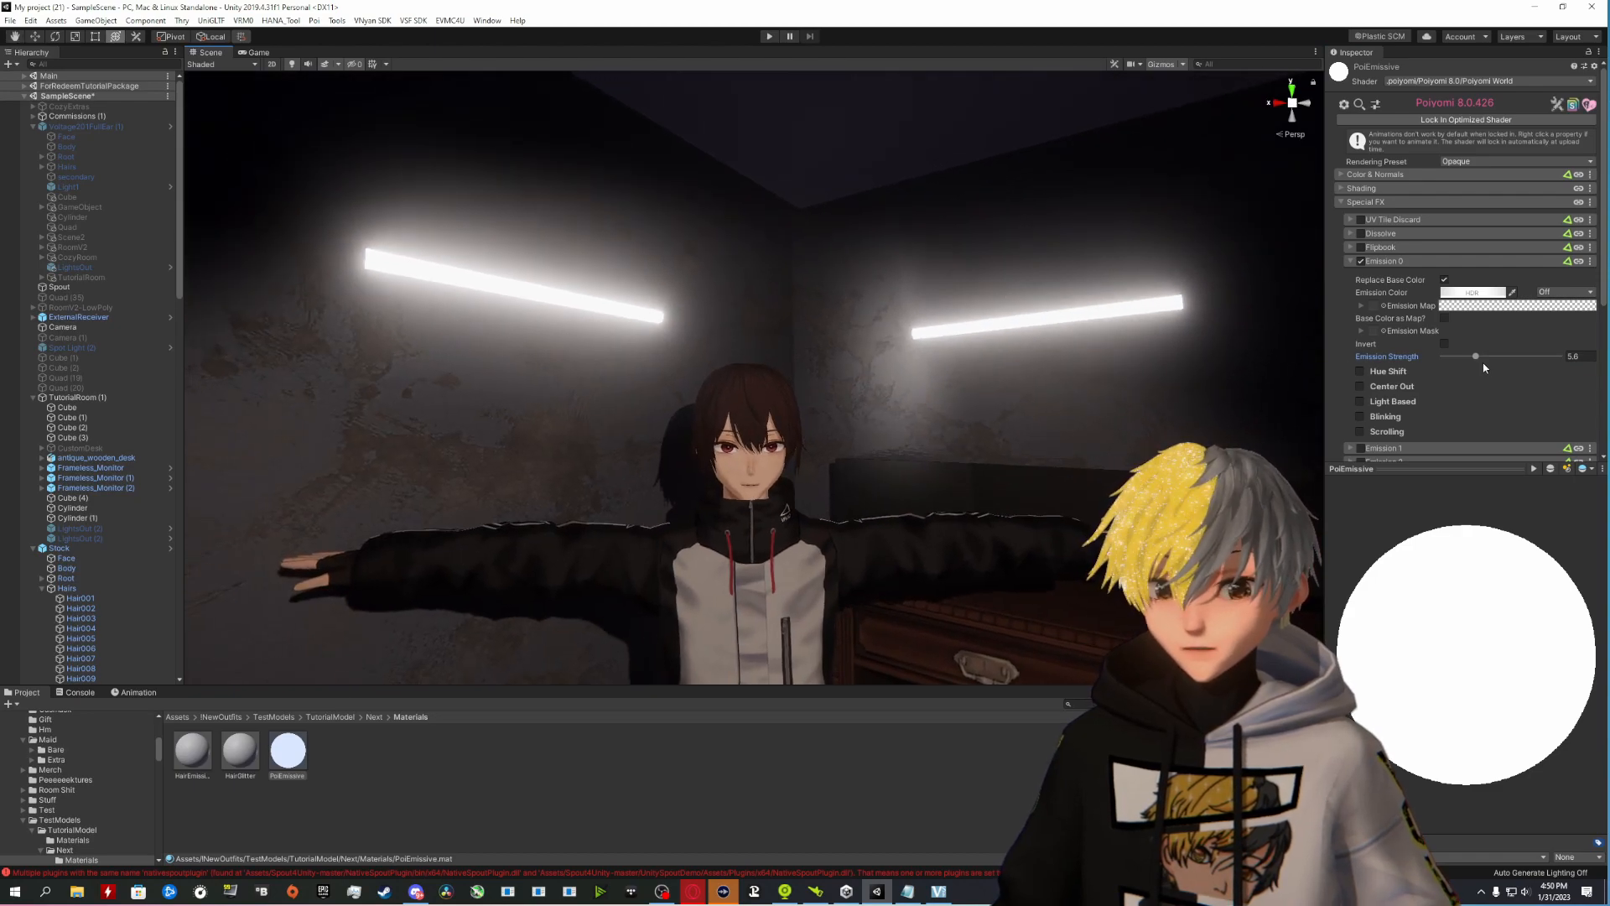
click(1486, 357)
key(w)
right_drag(1271, 376, 521, 366)
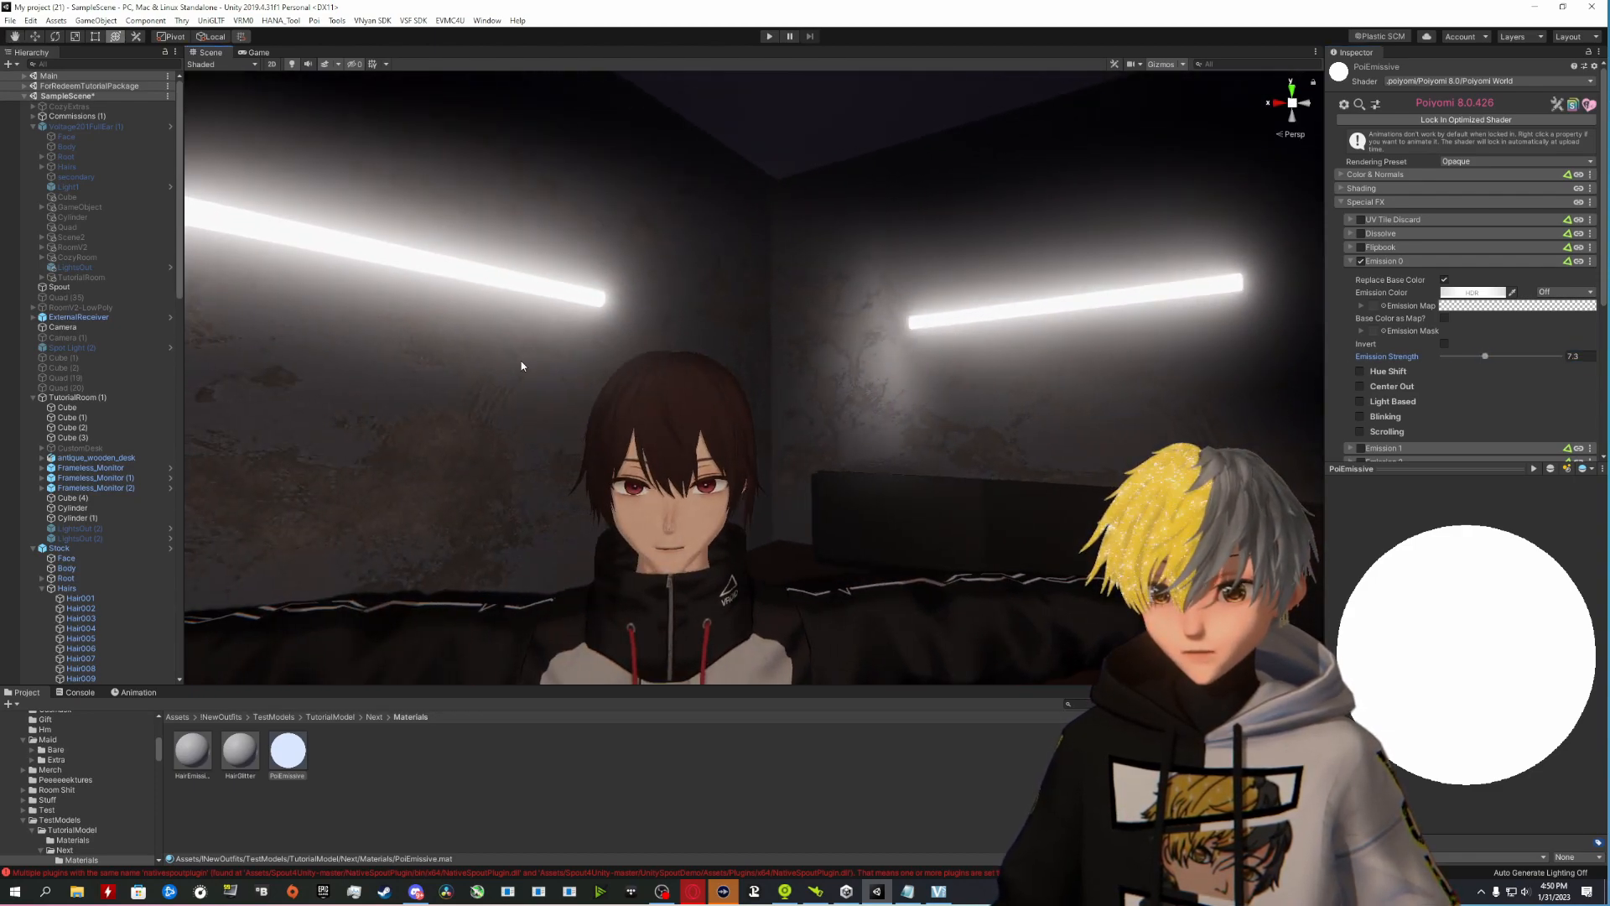
Step: Toggle Emission repeatedly on the Standard Emissive material of Cylinder (1) to compare the glow, ending with it off
click(506, 286)
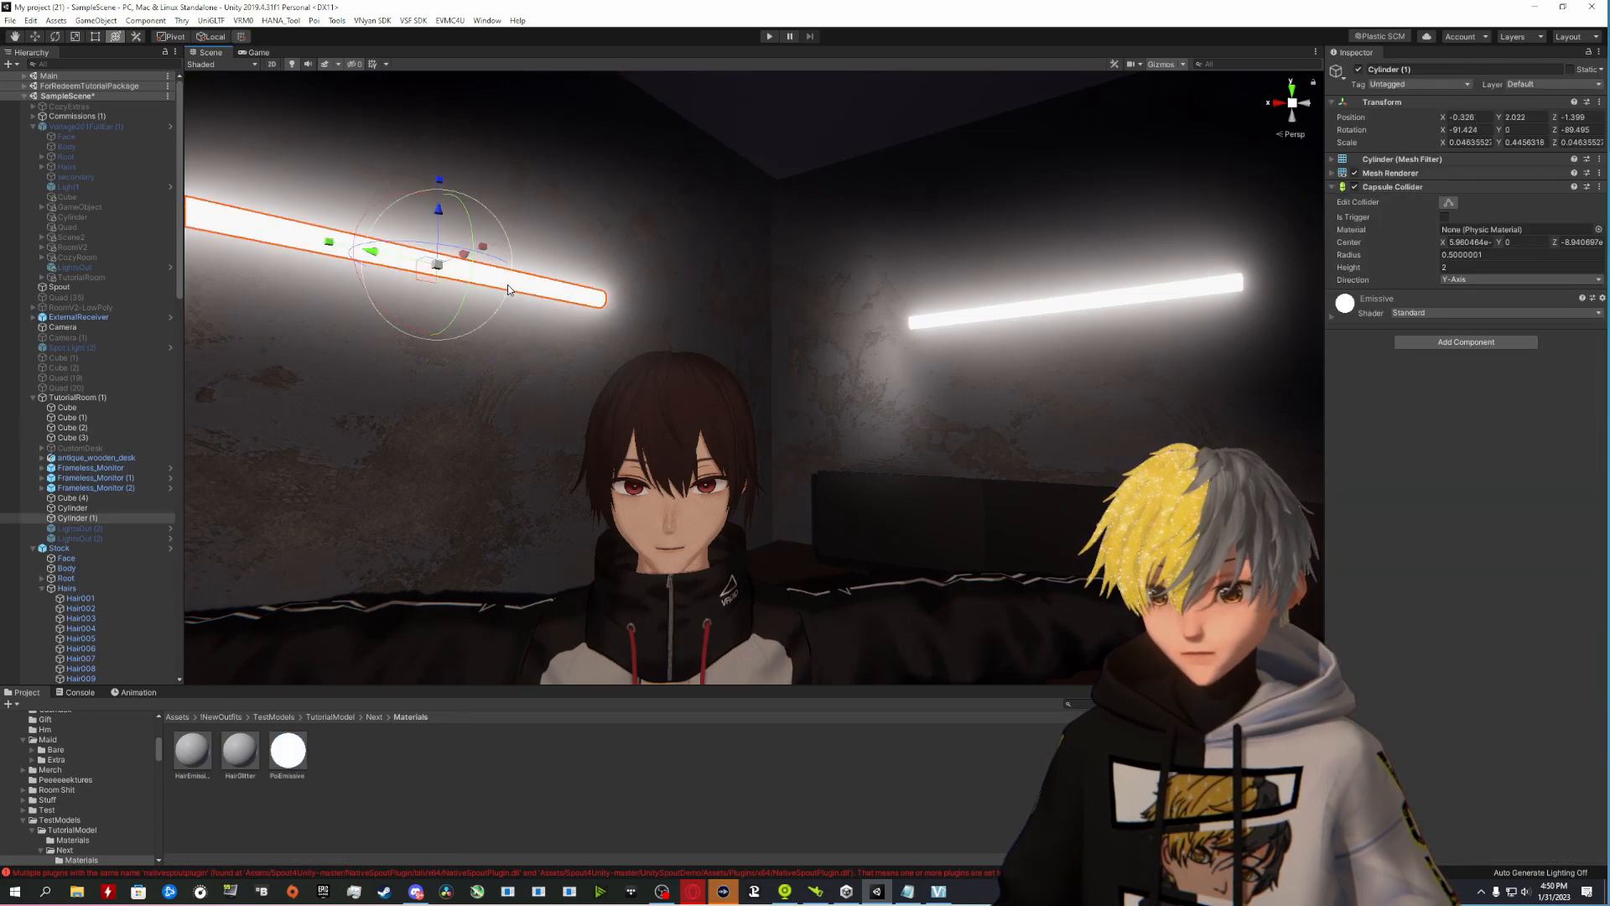
click(1332, 316)
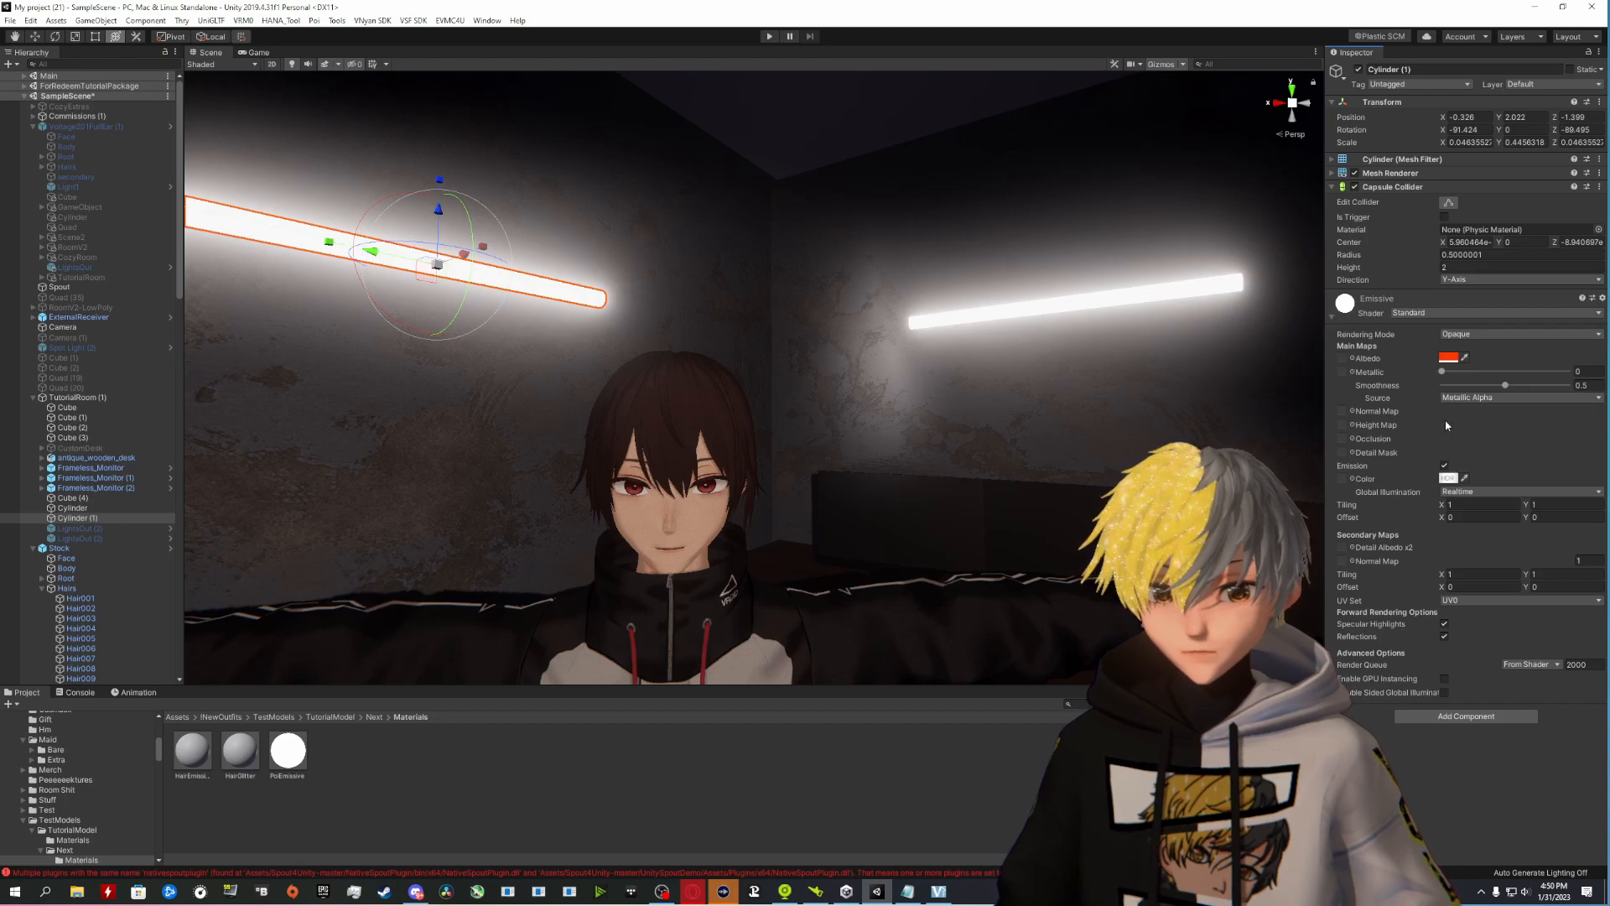
click(1444, 466)
click(1443, 466)
click(1444, 466)
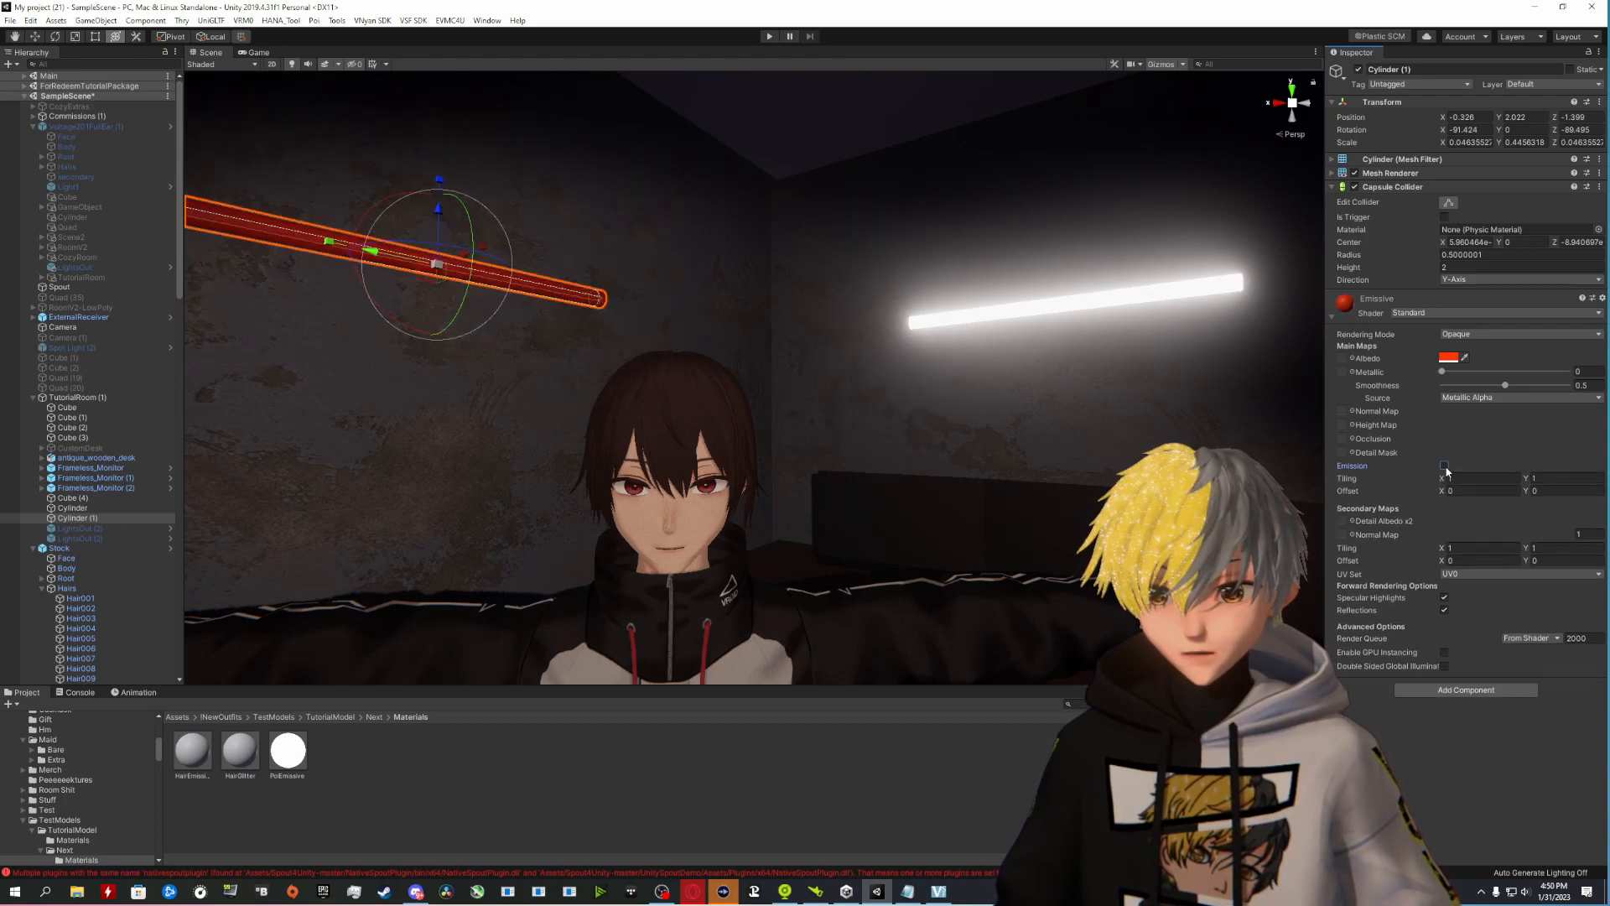
click(1444, 466)
click(1444, 466)
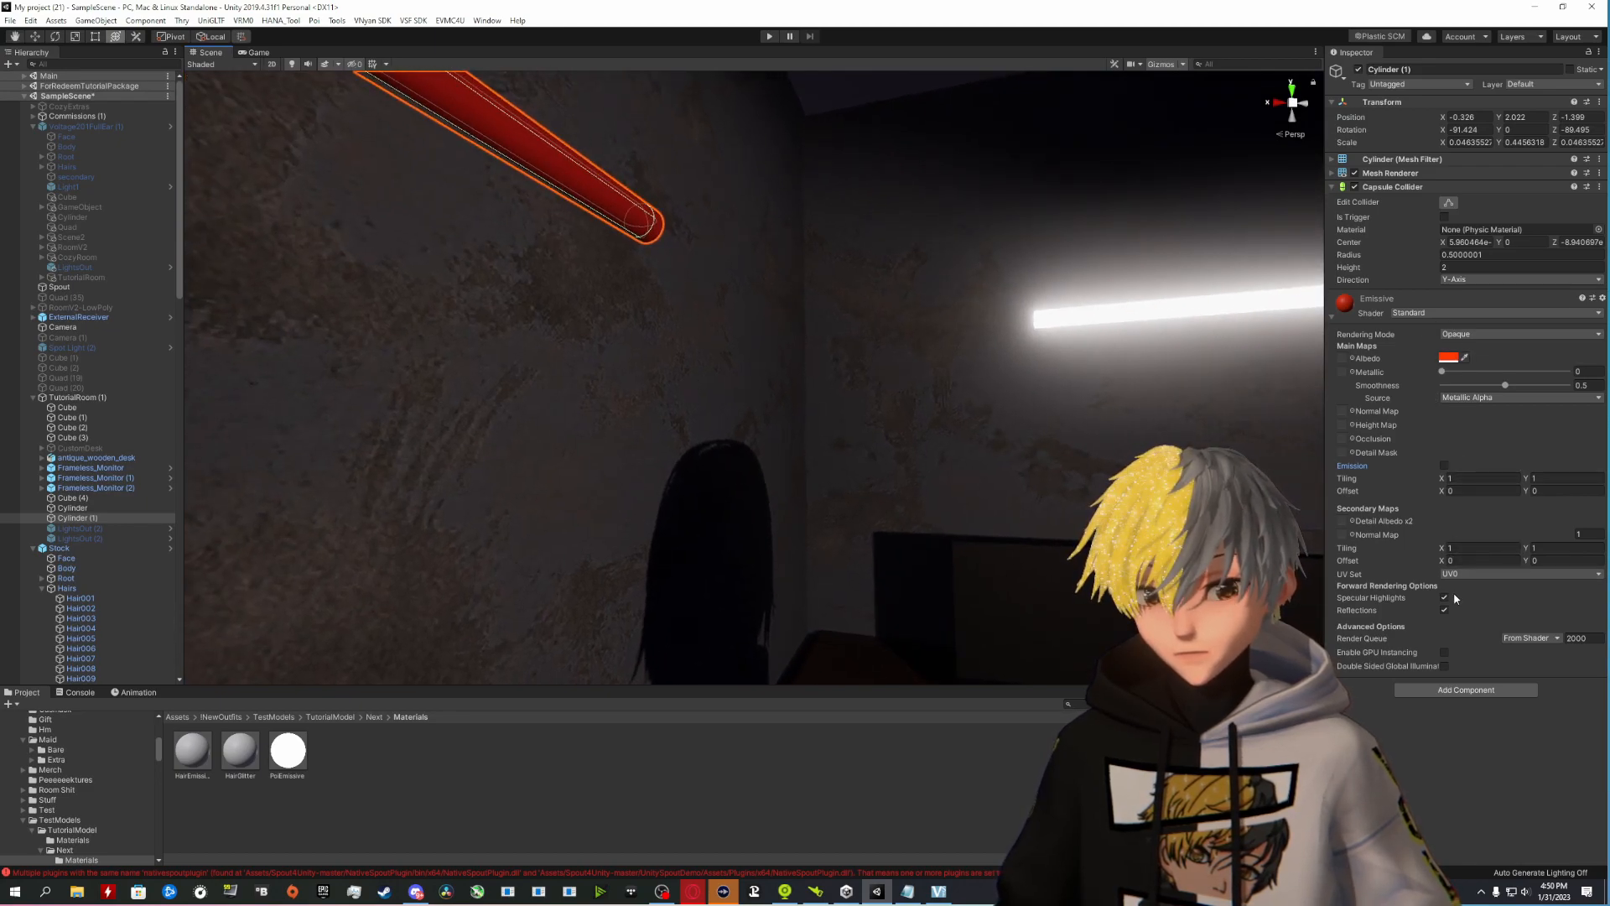
click(1444, 466)
click(1444, 466)
click(1444, 466)
click(1443, 467)
click(1444, 466)
click(1444, 466)
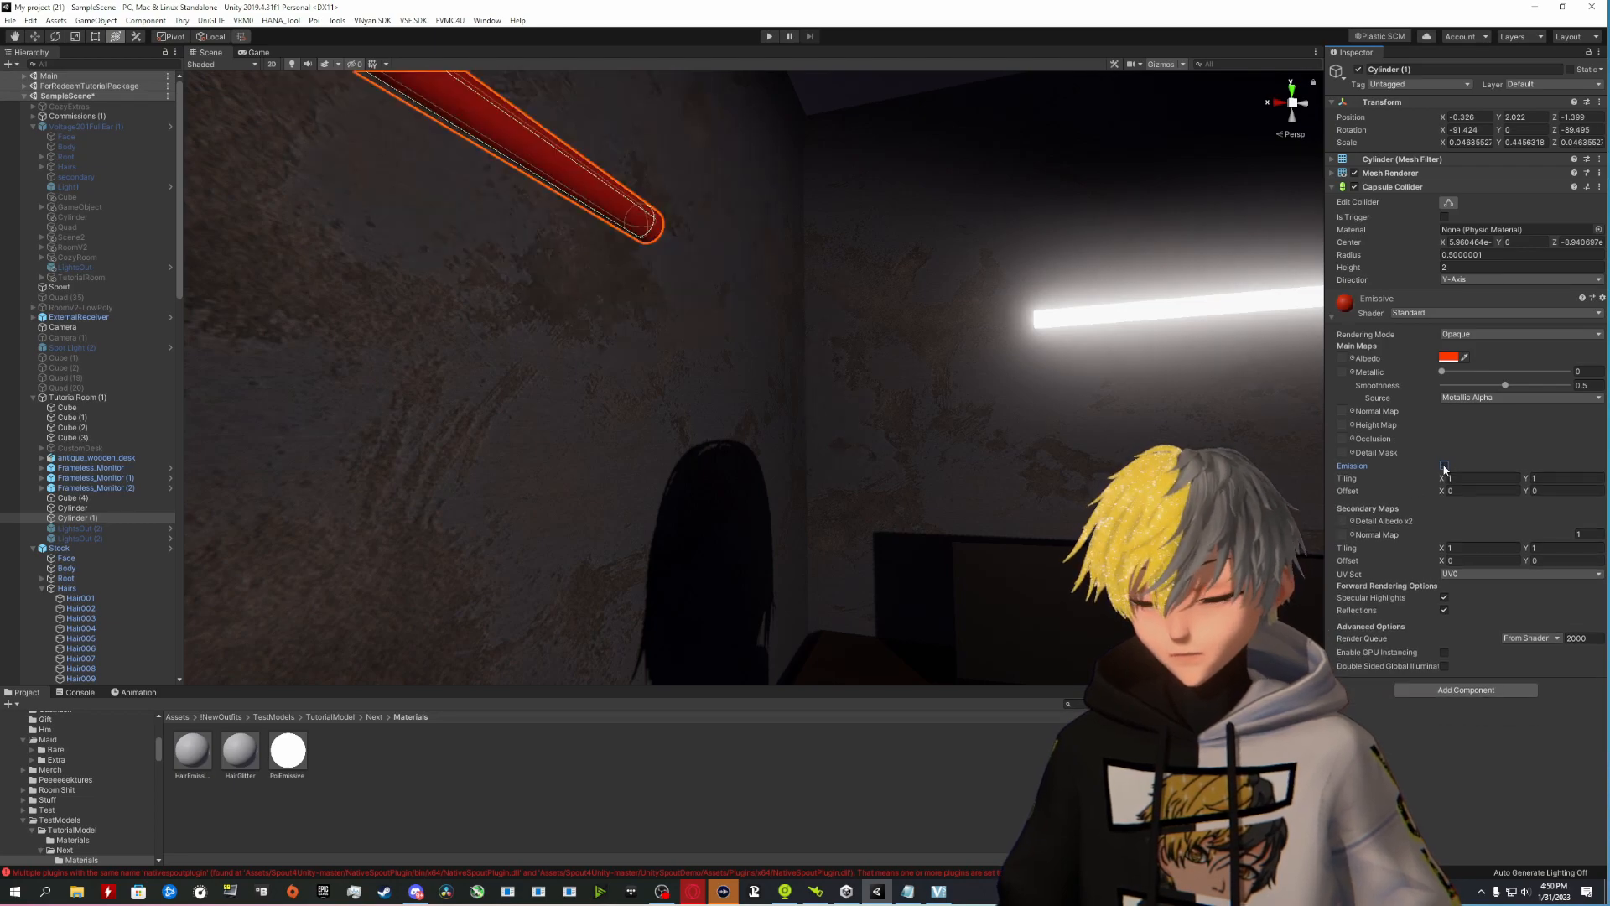
Step: Toggle Replace Base Color repeatedly in Emission 0 of the PoiEmissive material to compare its effect on the tube
click(288, 750)
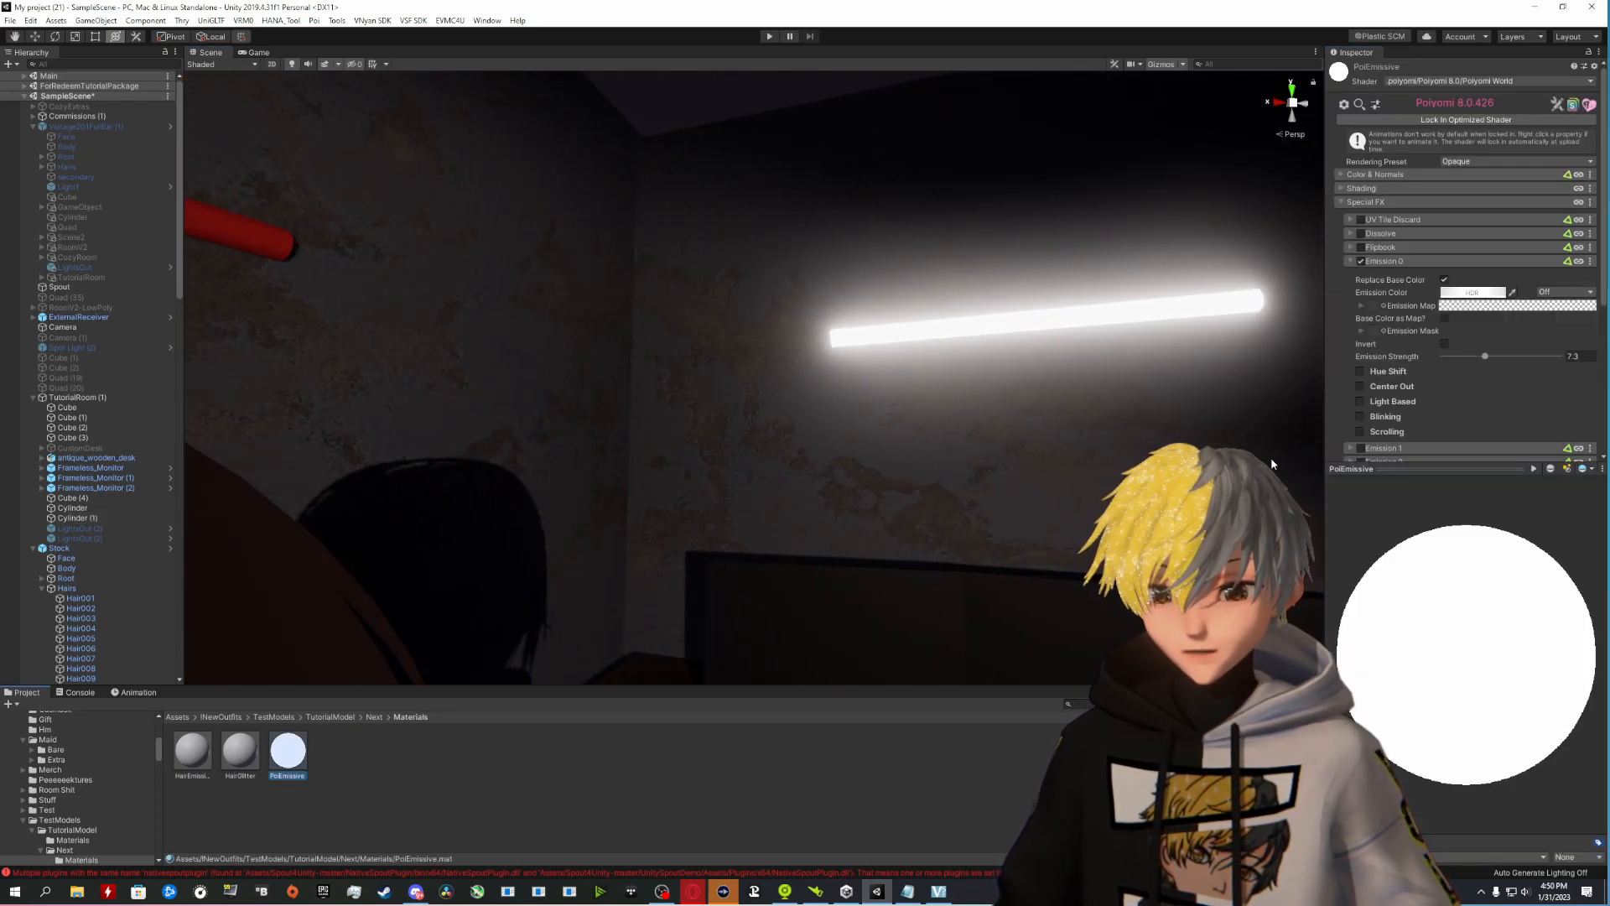
click(1444, 281)
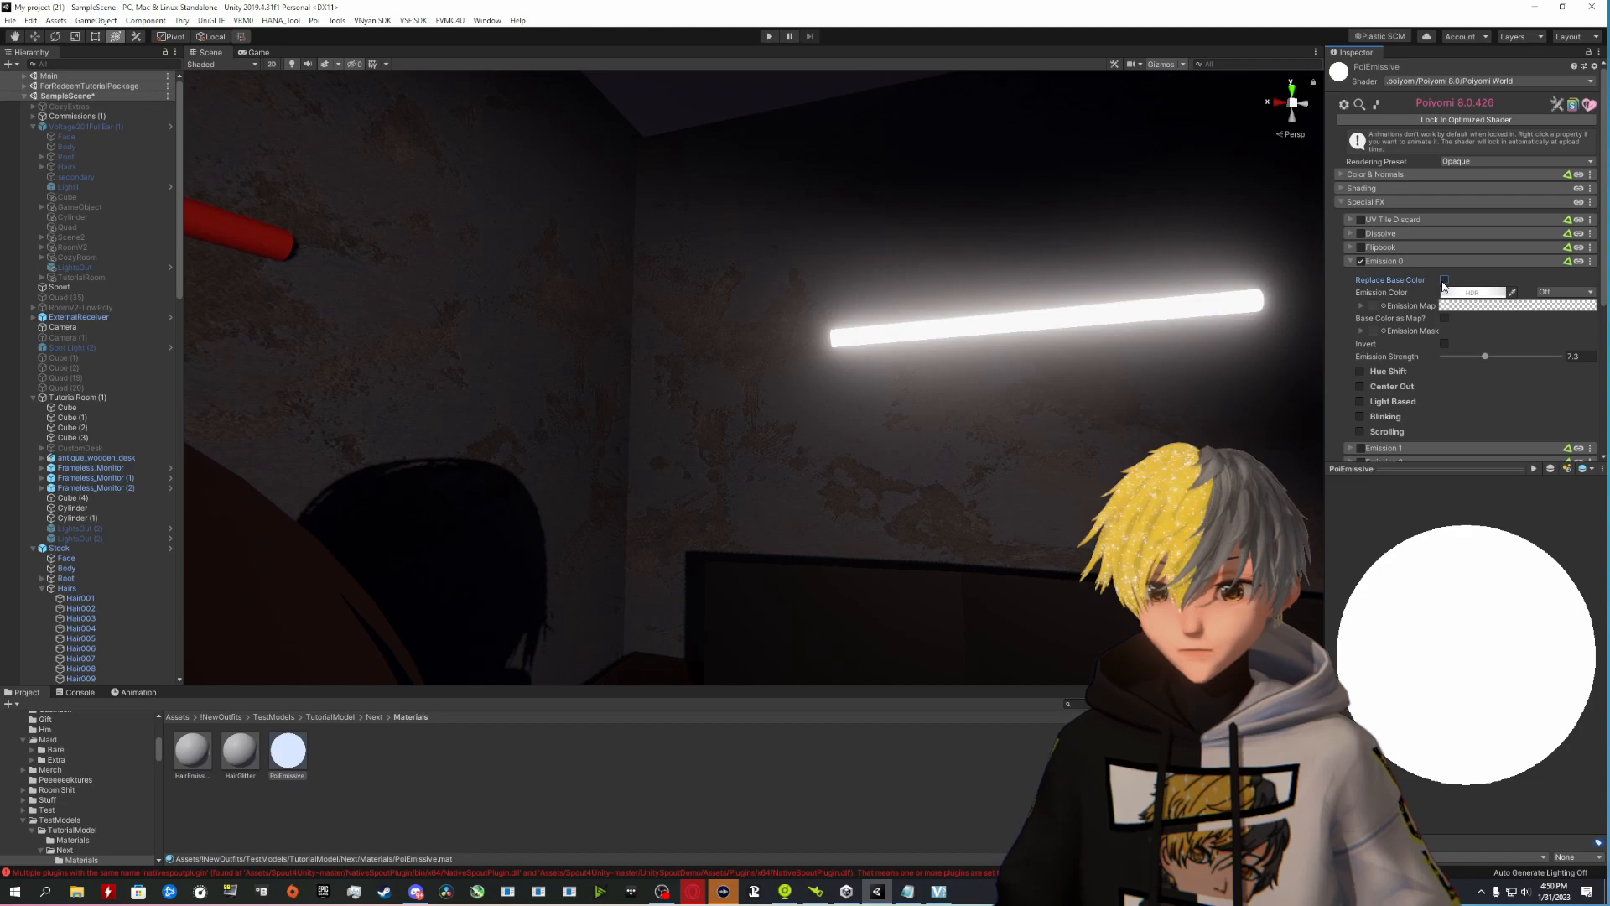
click(1444, 281)
click(1444, 281)
click(1444, 281)
click(1444, 281)
right_drag(1038, 392, 1313, 385)
click(1444, 281)
click(1445, 281)
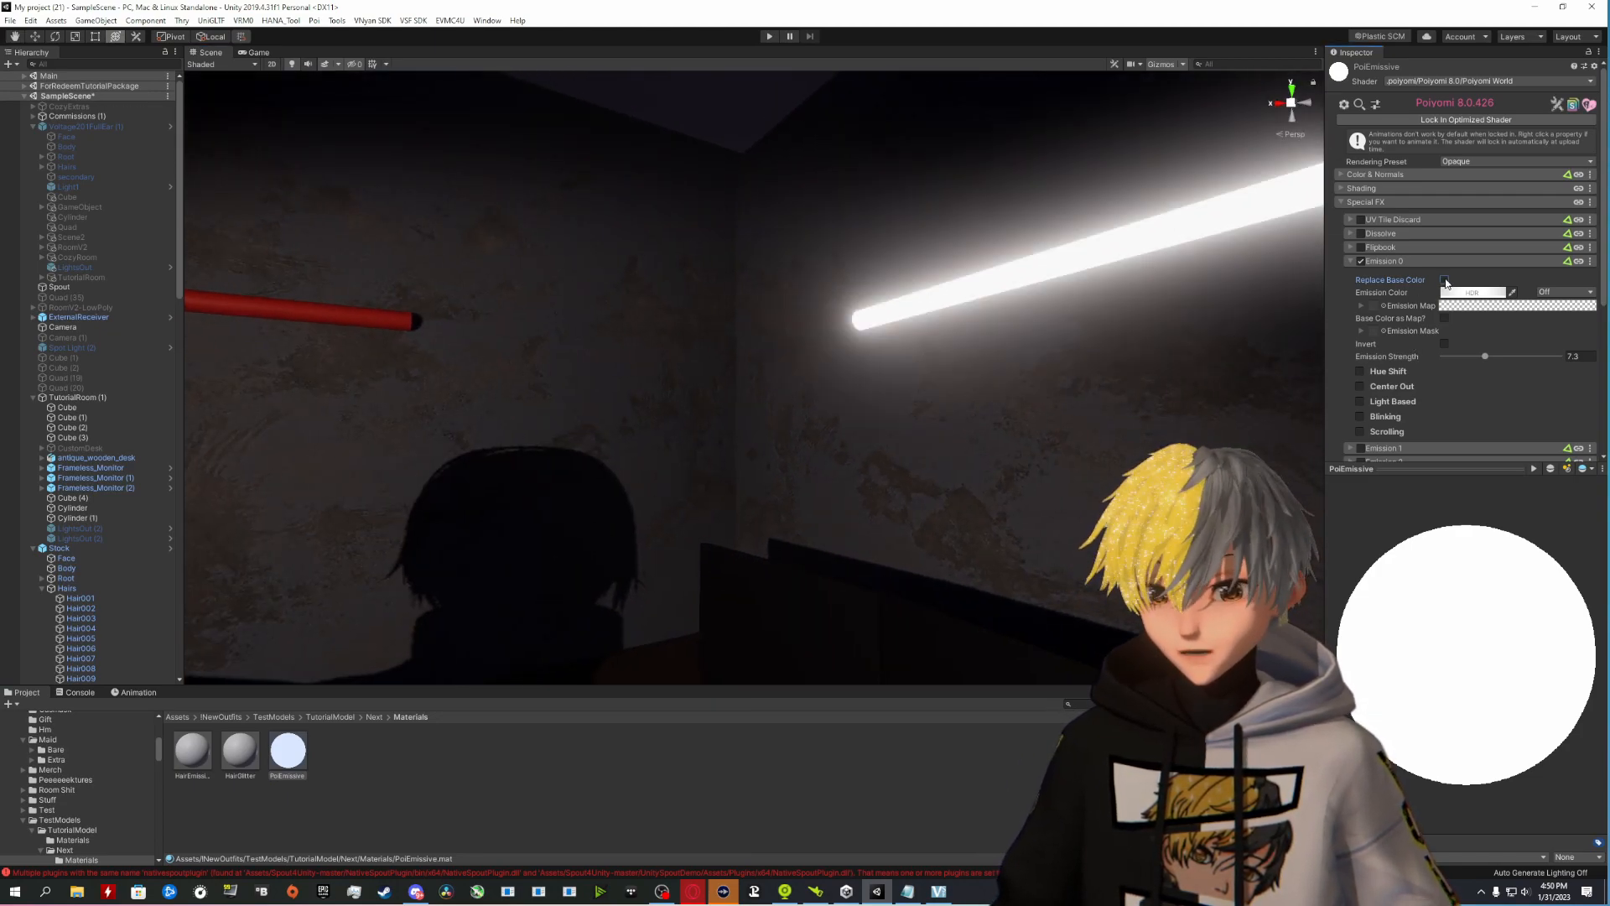
click(1444, 281)
click(1444, 281)
click(1445, 281)
click(1445, 281)
click(1445, 281)
click(1445, 281)
click(1445, 281)
Step: Turn Emission back on for the Emissive material of Cylinder (1)
right_drag(1149, 349, 902, 375)
click(904, 372)
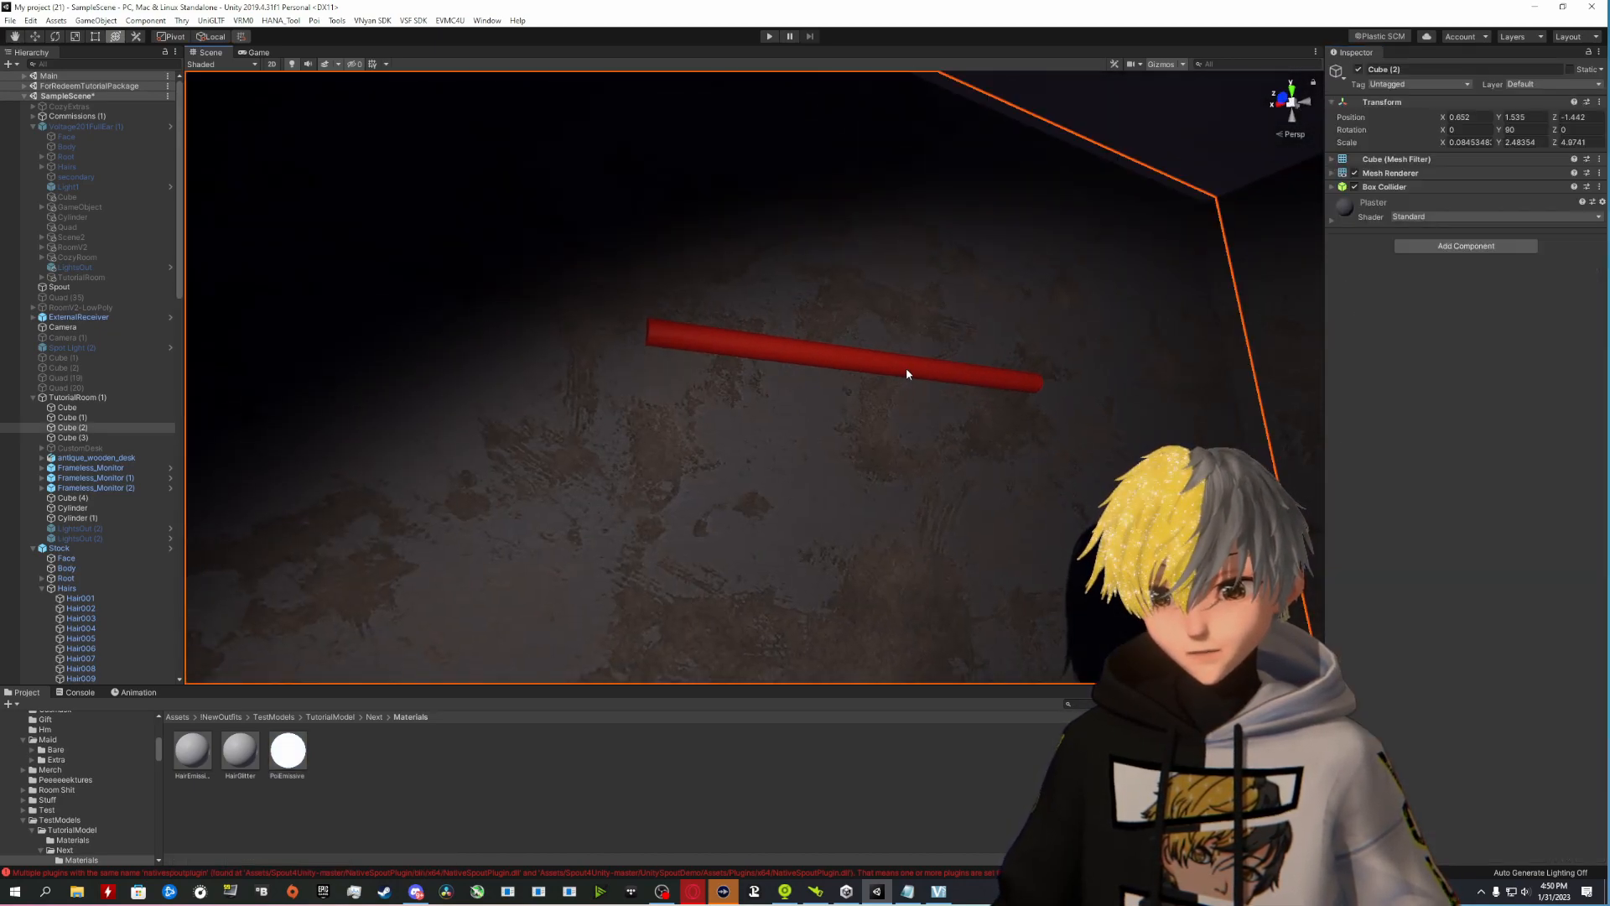
click(906, 370)
click(1444, 465)
Step: Examine the glow of both light tubes around the avatar from several distances and angles
right_drag(922, 369, 1098, 411)
right_drag(838, 395, 994, 401)
key(s)
key(w)
right_drag(931, 335, 848, 378)
key(s)
key(a)
key(w)
right_drag(826, 433, 794, 444)
key(s)
key(w)
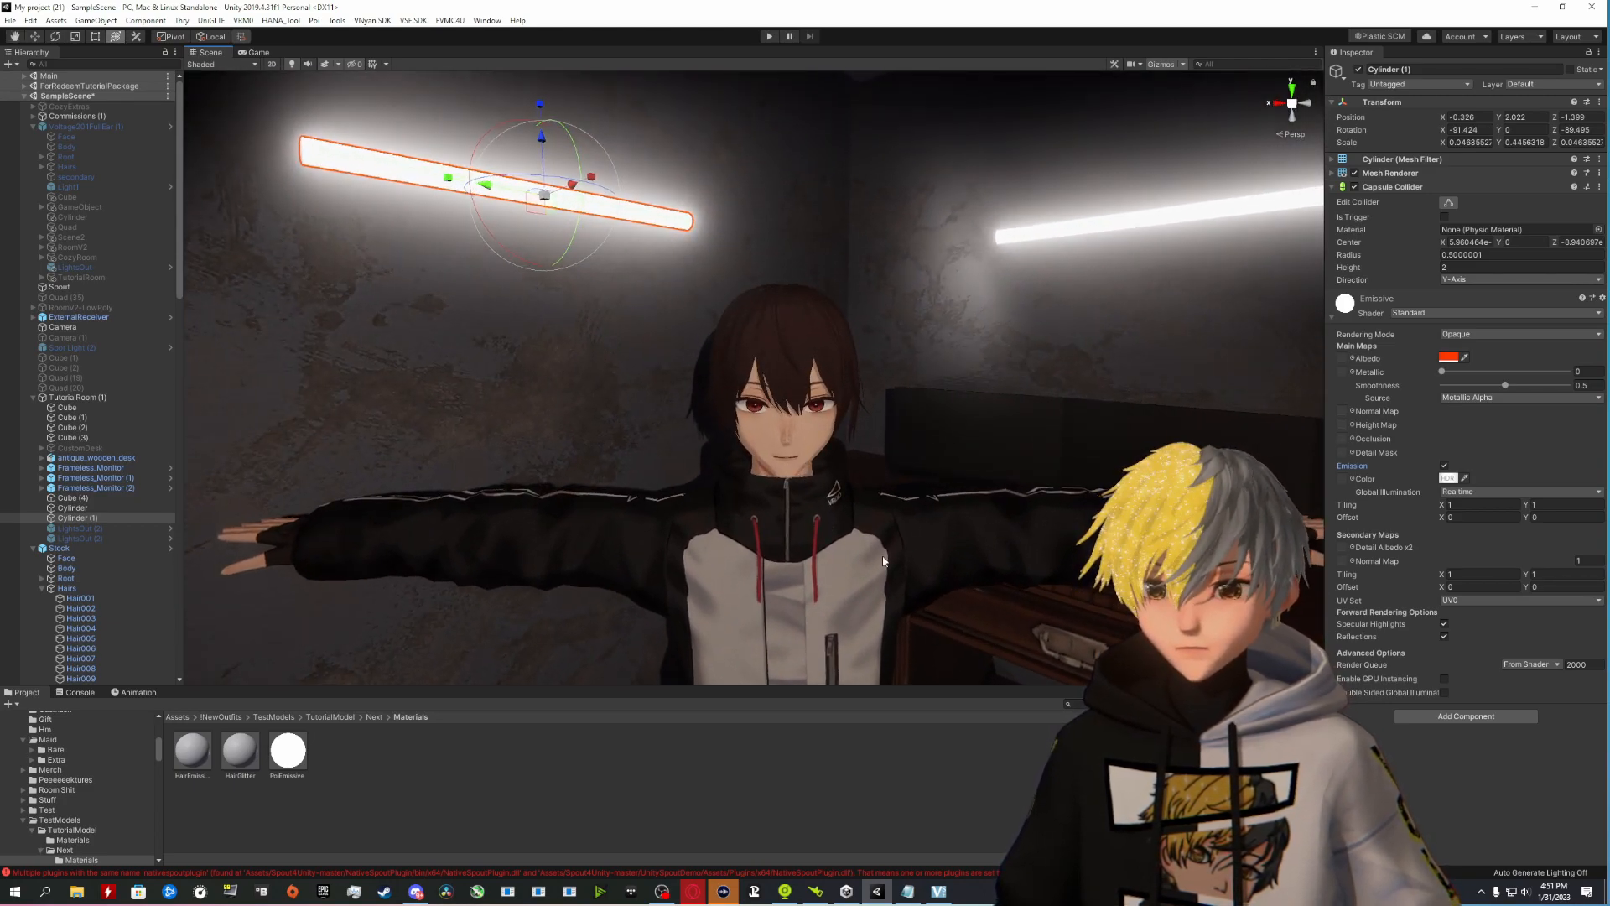
right_drag(1316, 217, 1002, 240)
key(s)
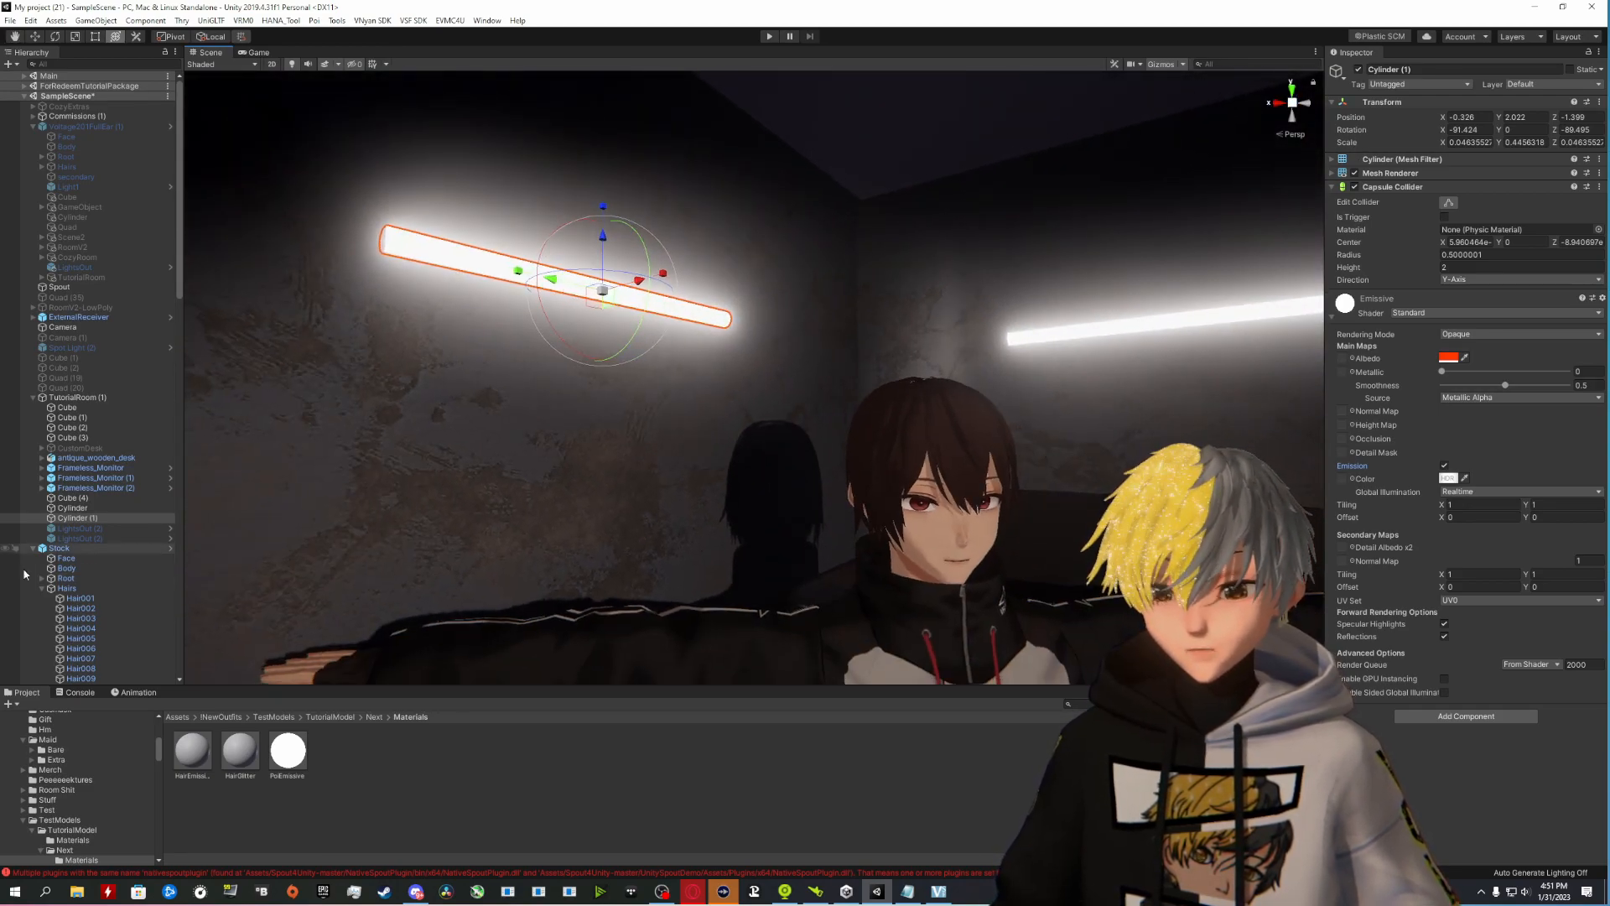
Step: Disable Post-Processing Behaviour on the Camera to view the light tubes without bloom
click(65, 327)
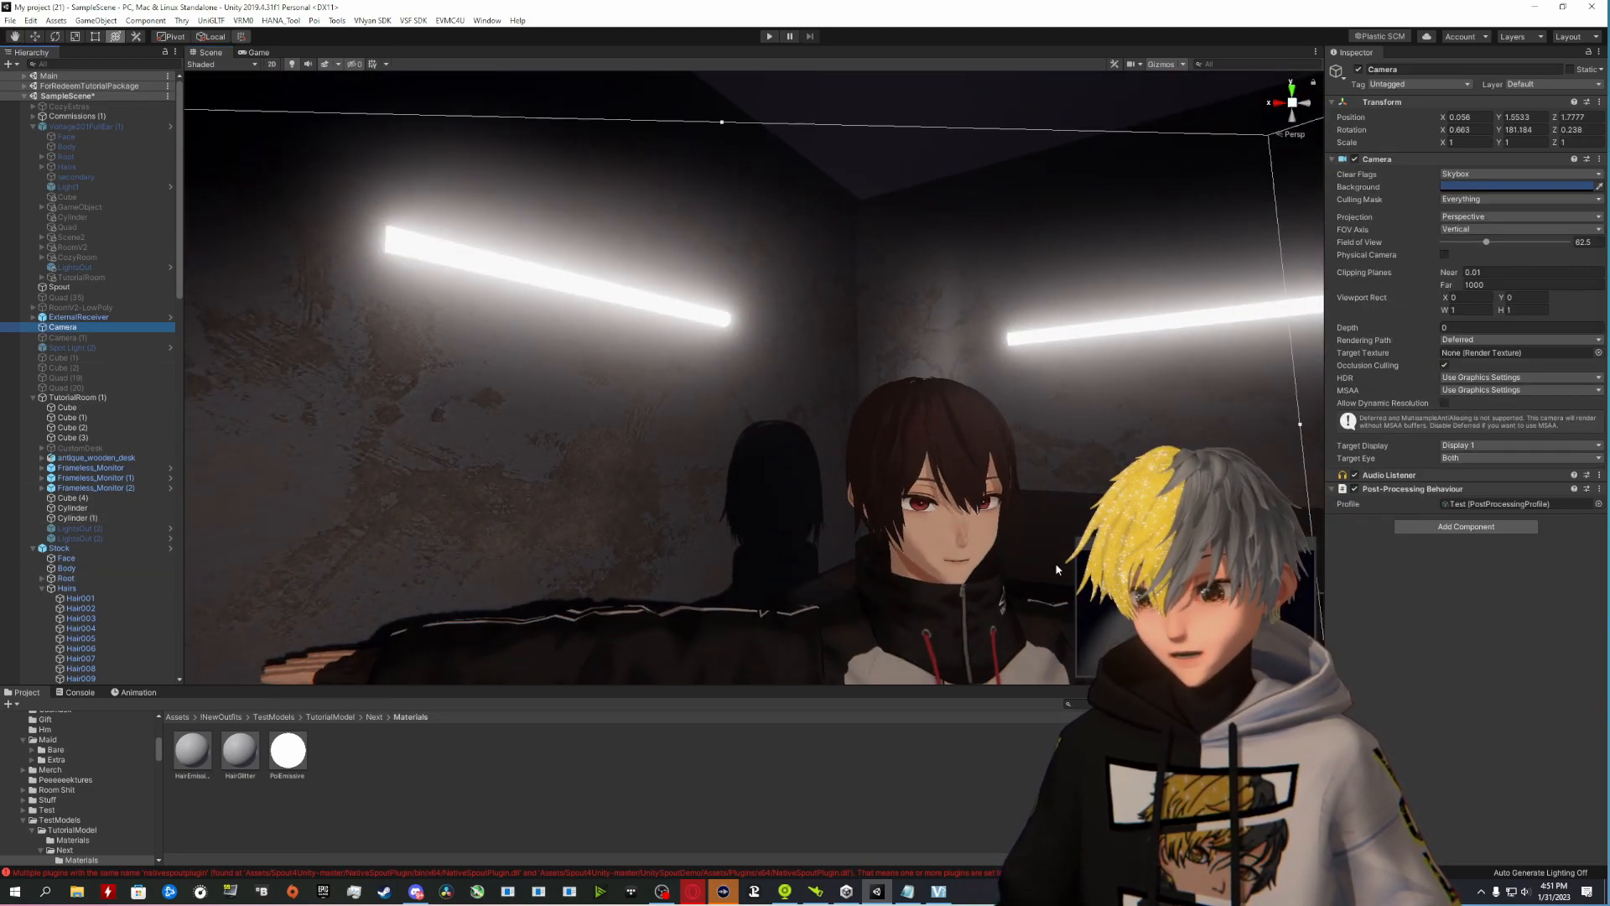
click(1354, 488)
right_drag(931, 432, 896, 530)
key(w)
Step: Switch to VSeeFace and open the Bloom section of its effect settings
click(939, 891)
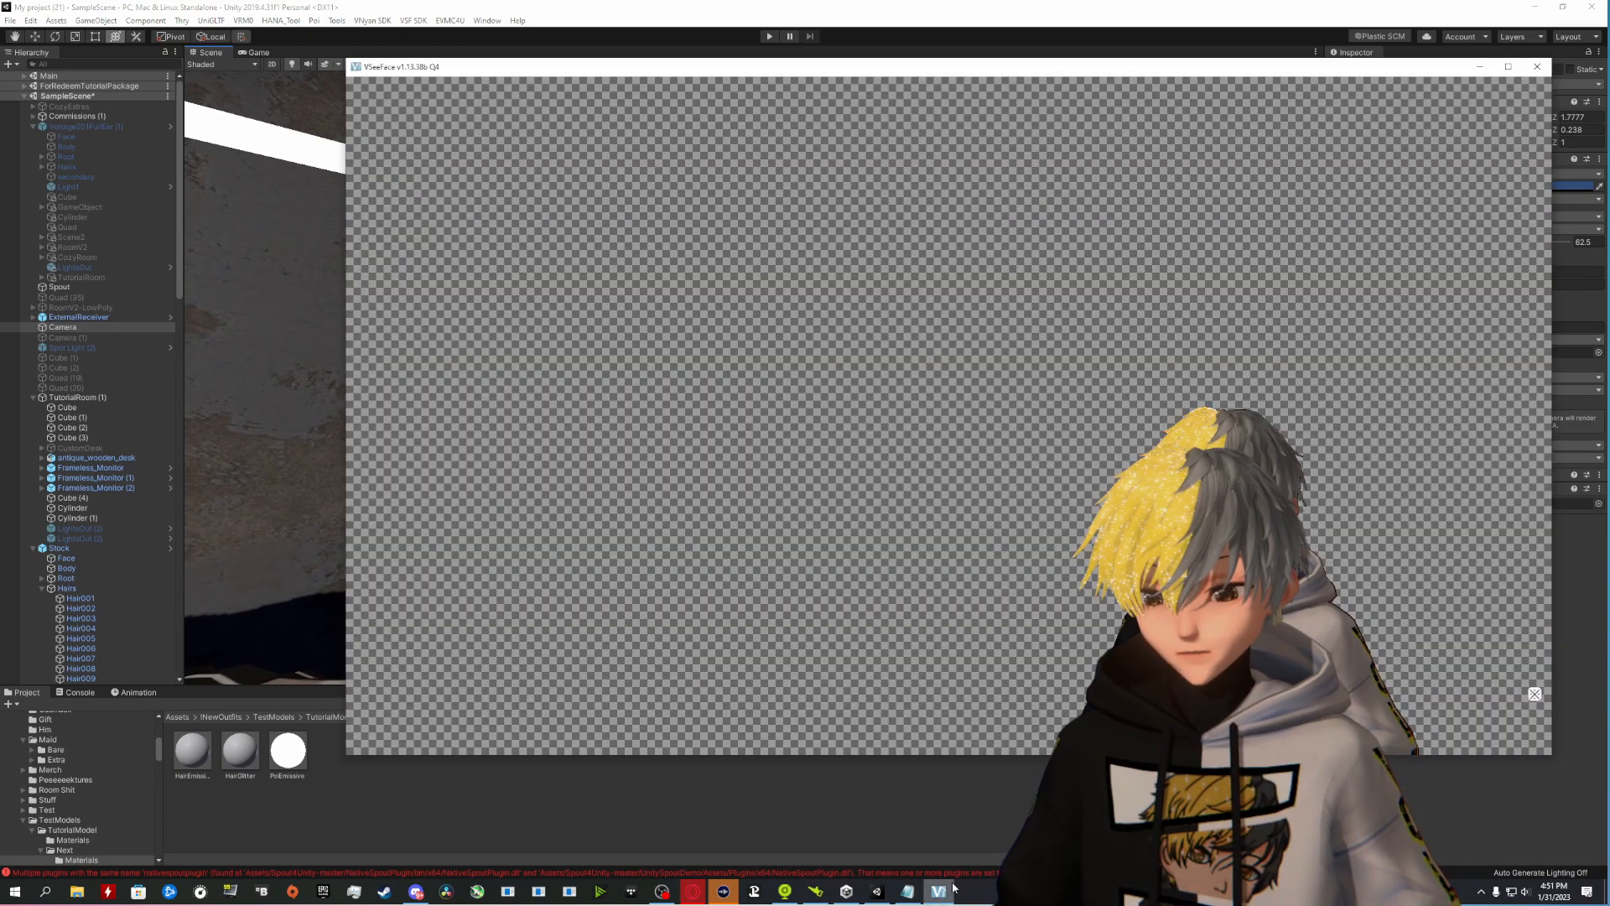
click(1533, 694)
click(1532, 15)
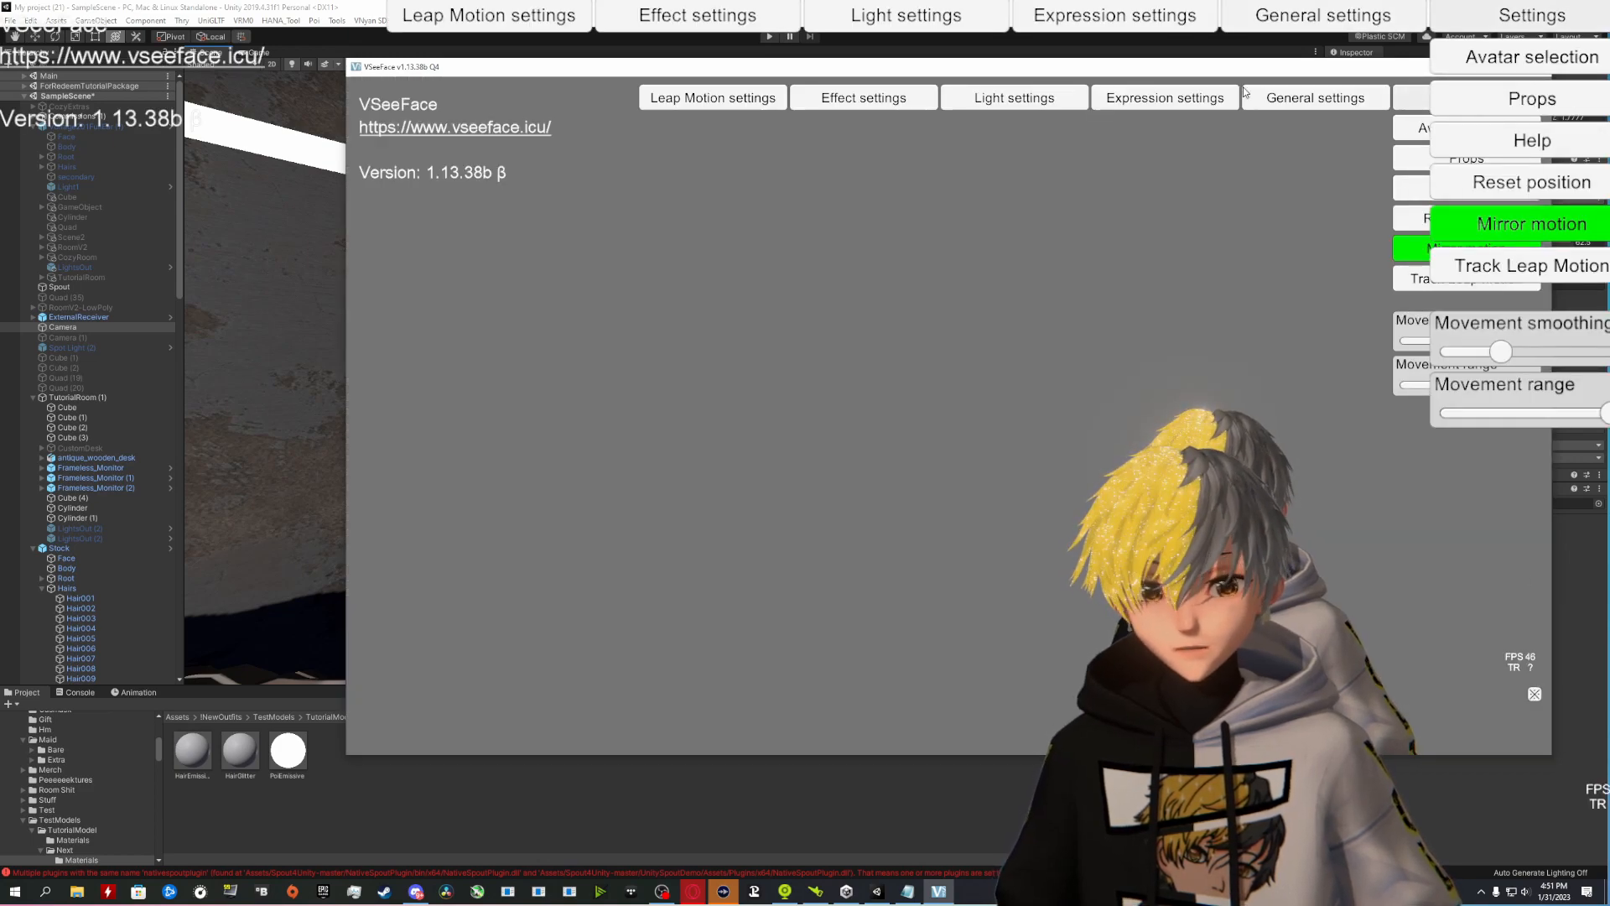
click(895, 107)
click(428, 258)
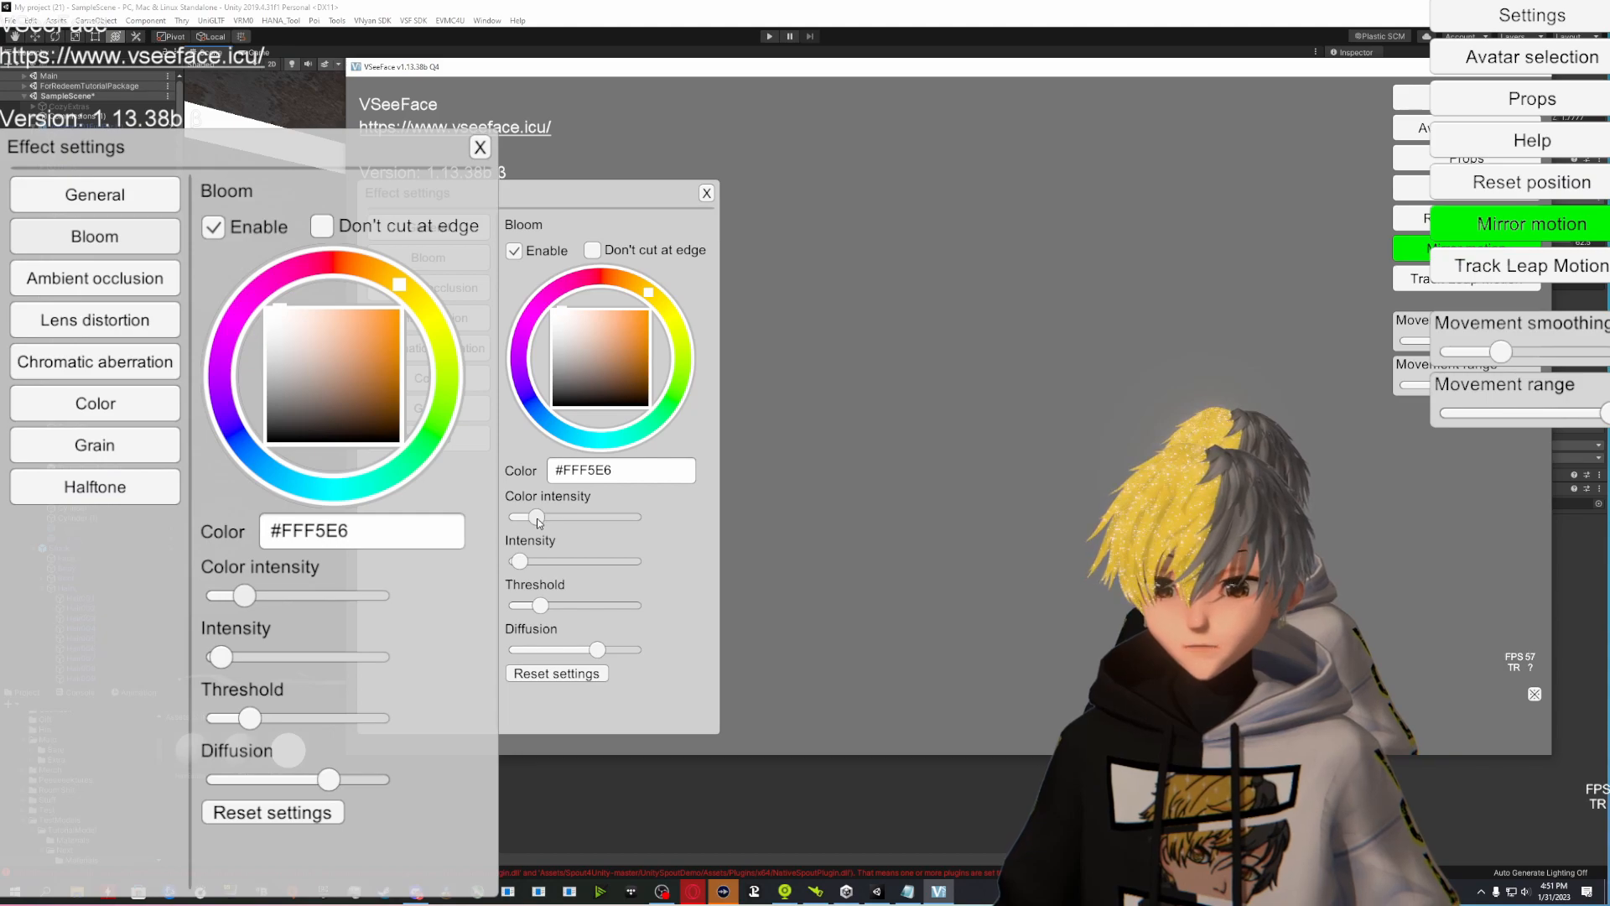
Step: Inspect the bloom color intensity and diffusion values, close the effect settings and switch back to Unity
mouse_move(538, 523)
mouse_move(537, 523)
mouse_down()
mouse_move(566, 526)
mouse_move(537, 528)
mouse_up()
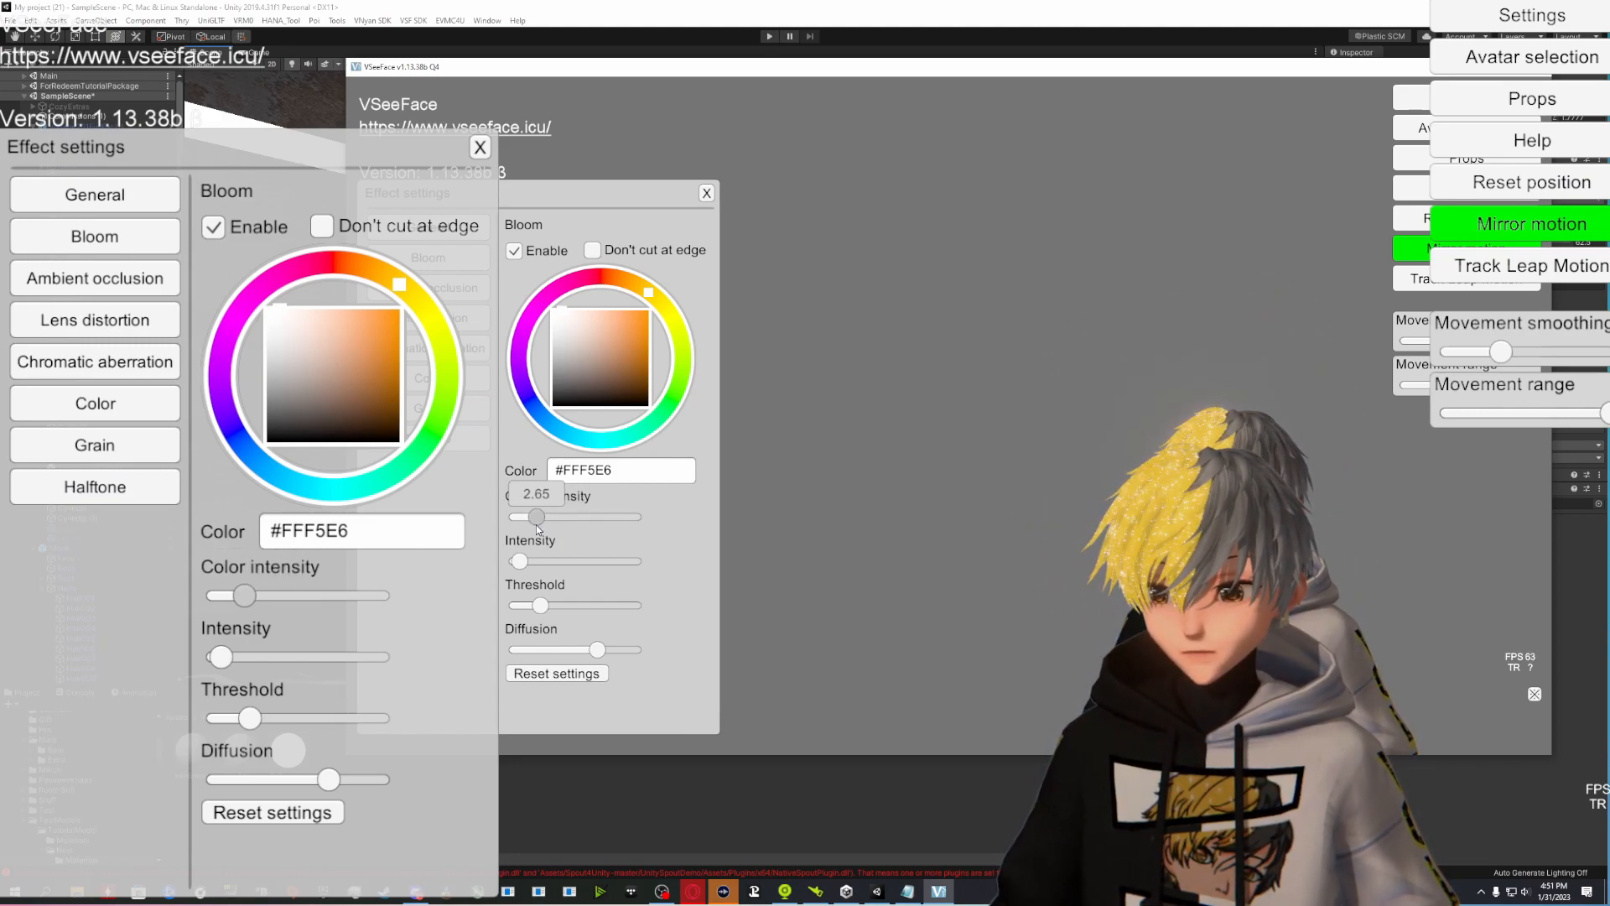
mouse_move(601, 653)
mouse_move(601, 653)
mouse_down()
mouse_move(577, 660)
mouse_move(601, 657)
mouse_up()
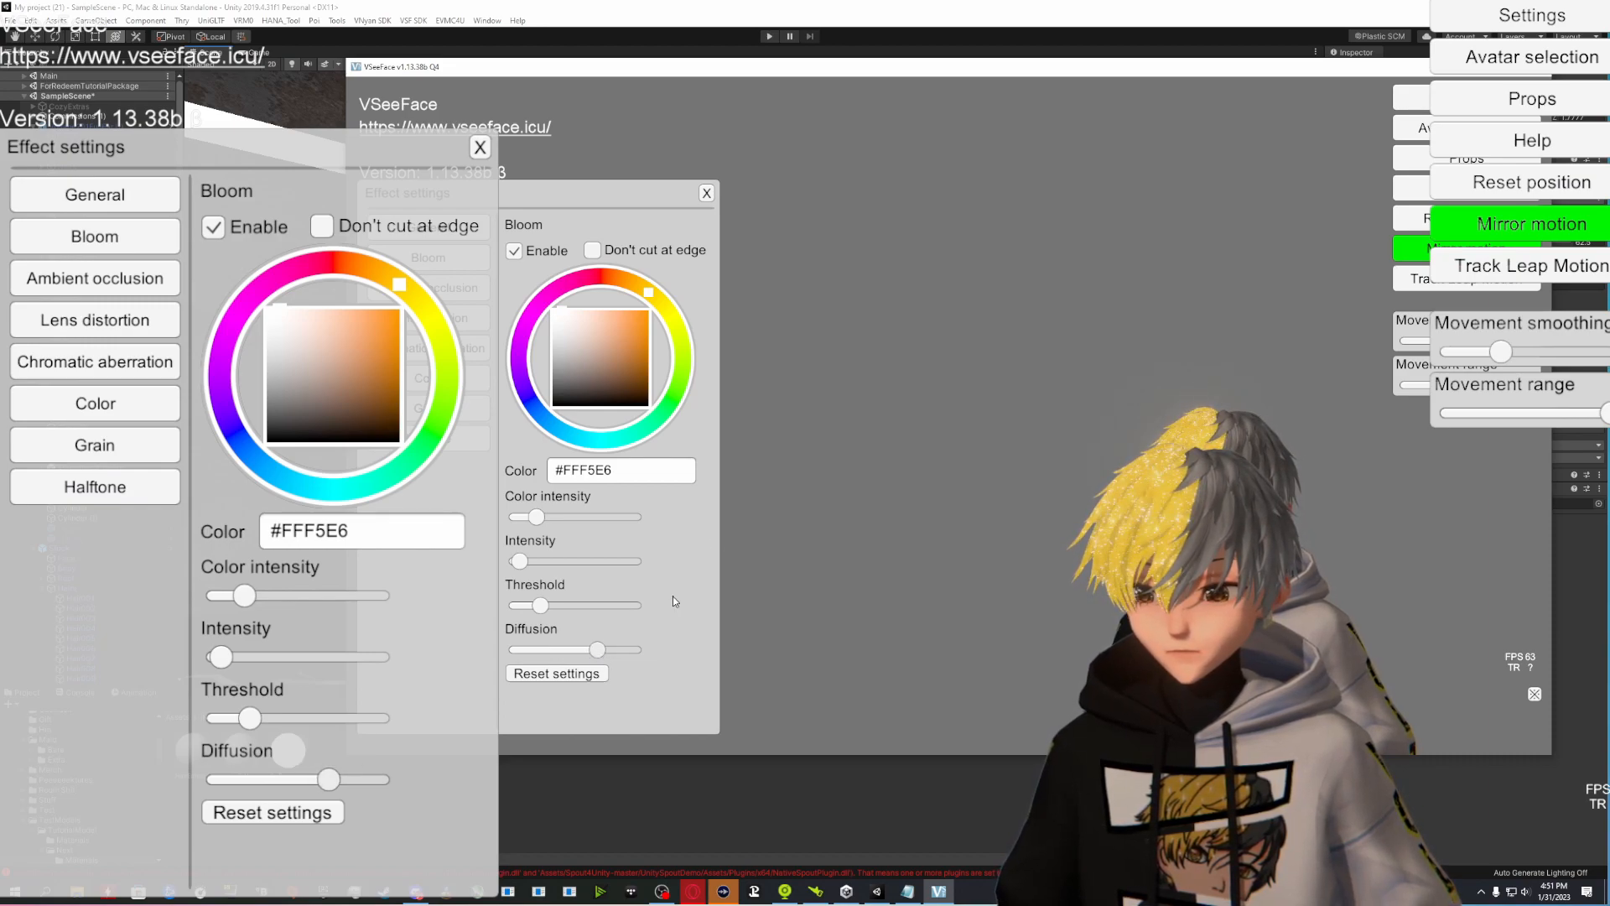
click(707, 194)
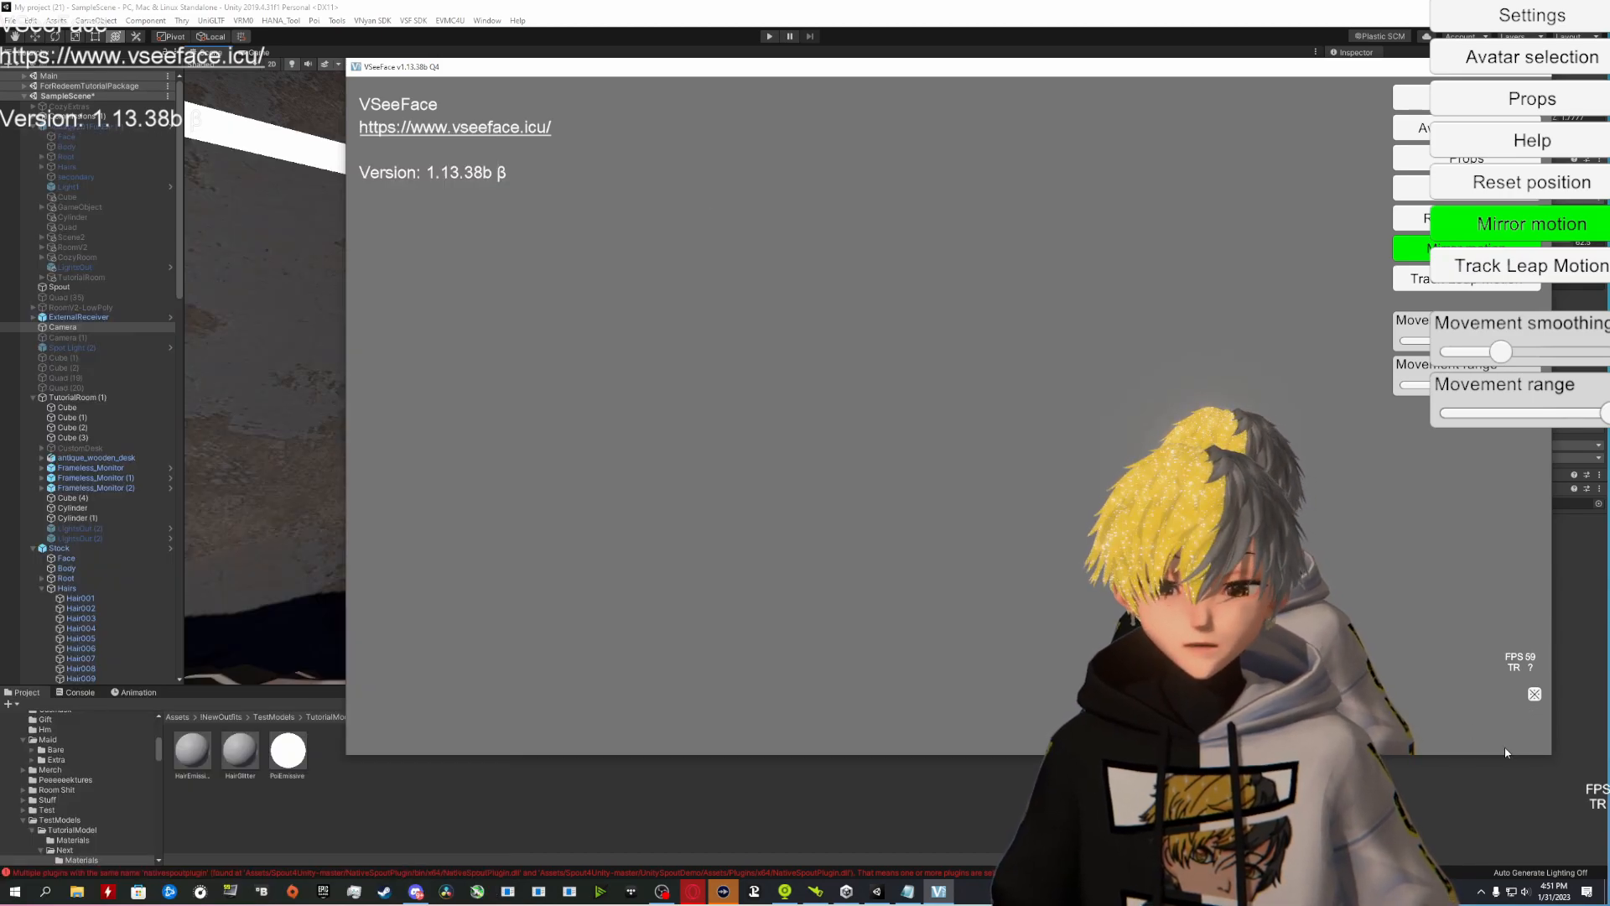
click(1535, 694)
click(887, 362)
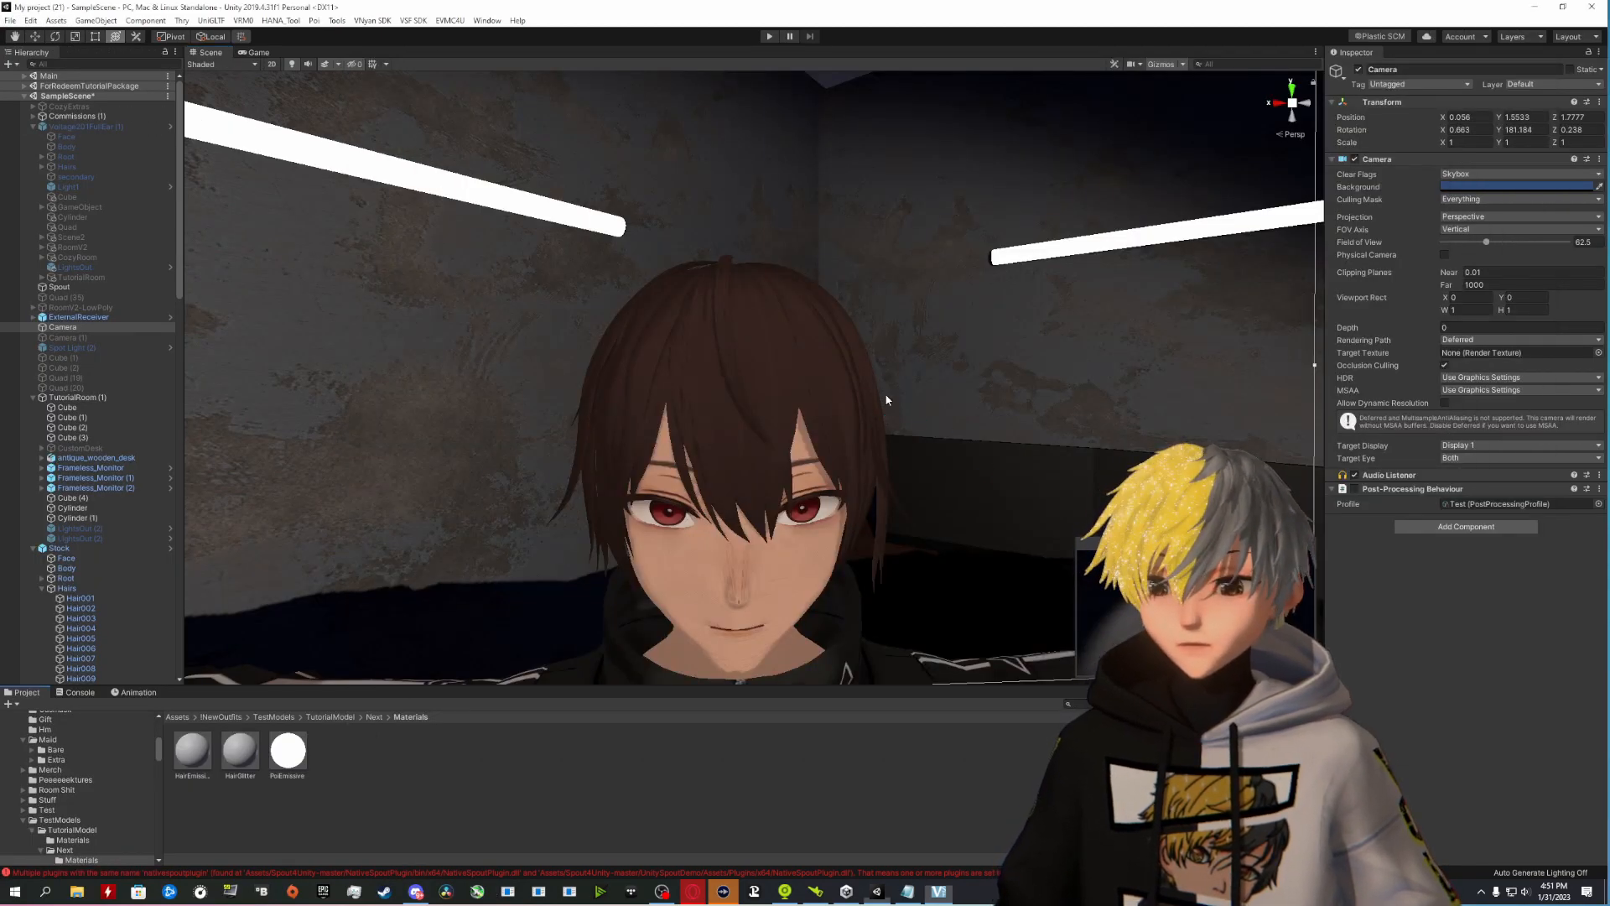
right_drag(888, 362, 877, 367)
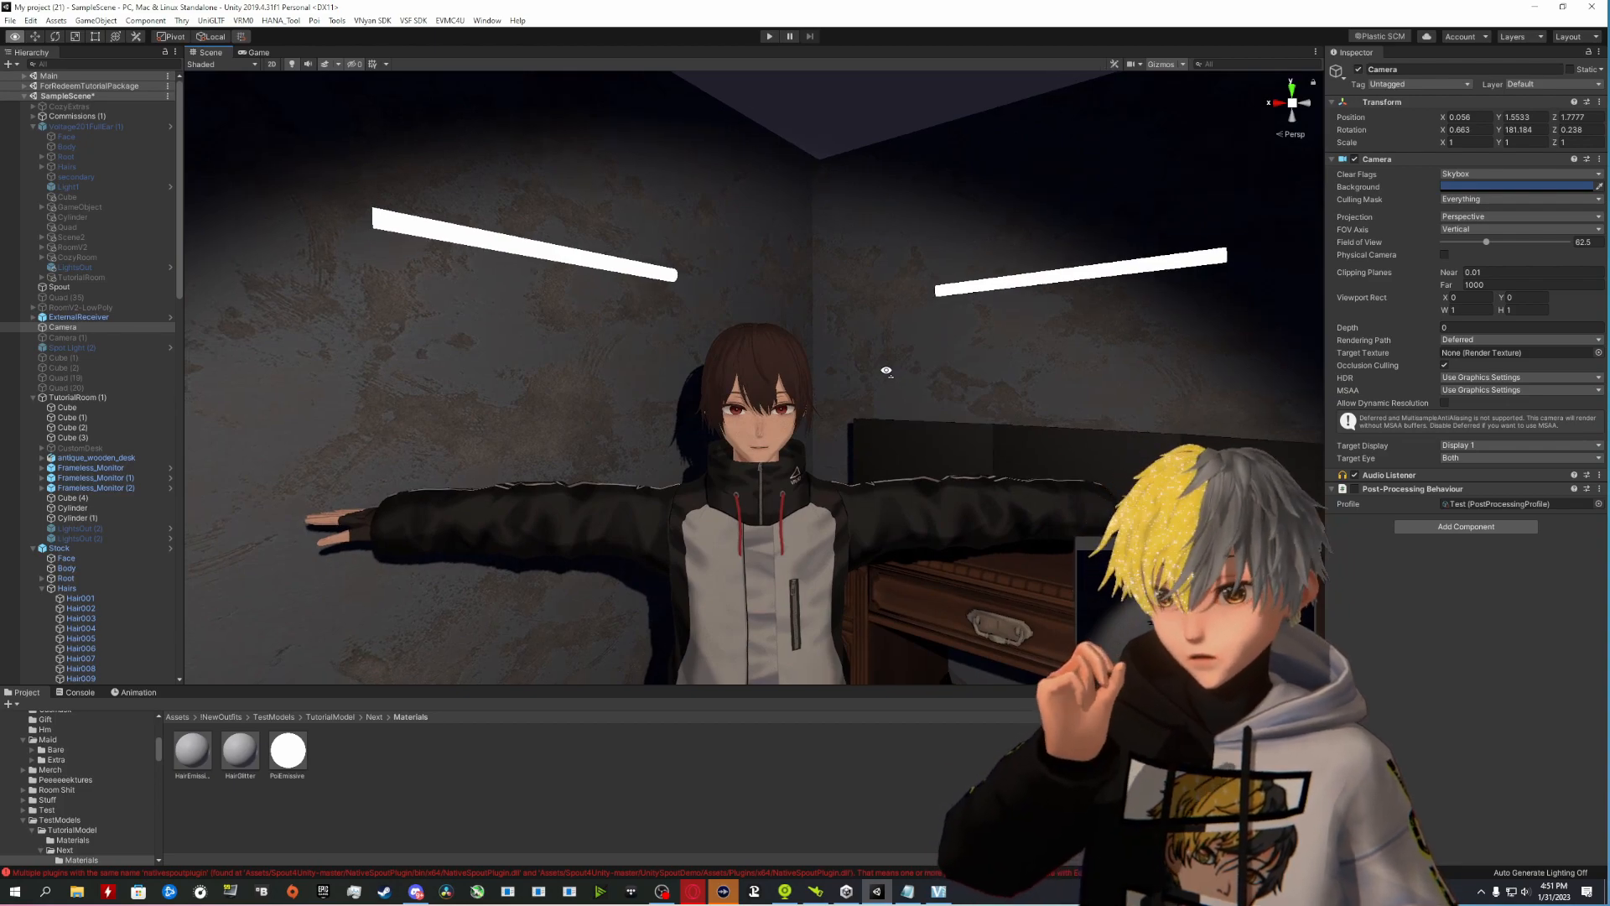
click(67, 328)
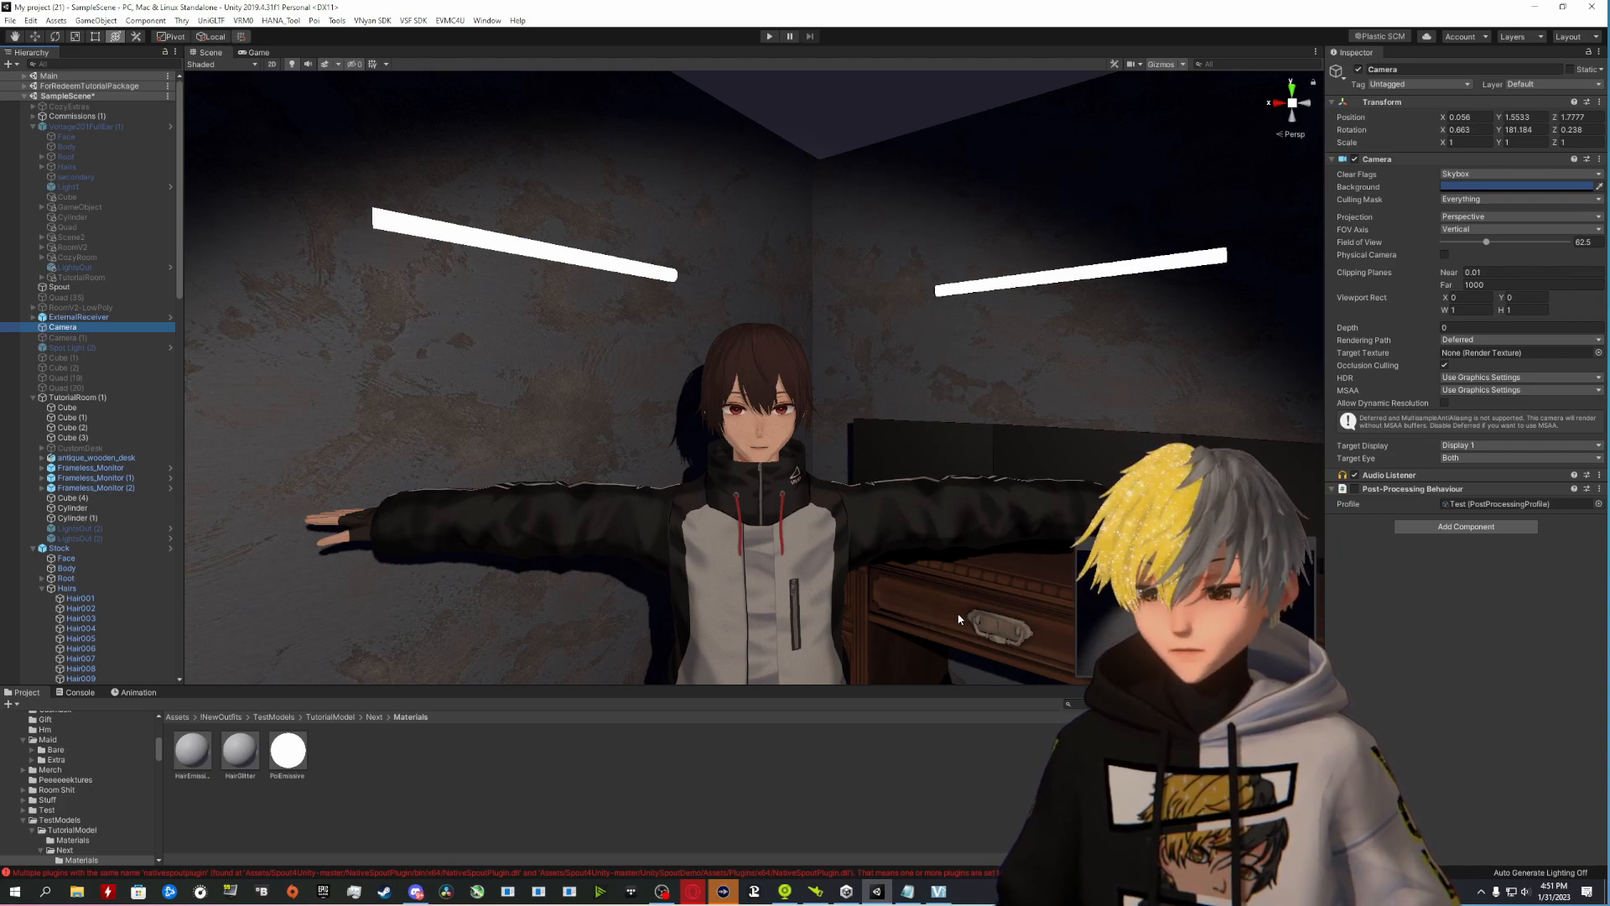
right_drag(812, 492, 573, 642)
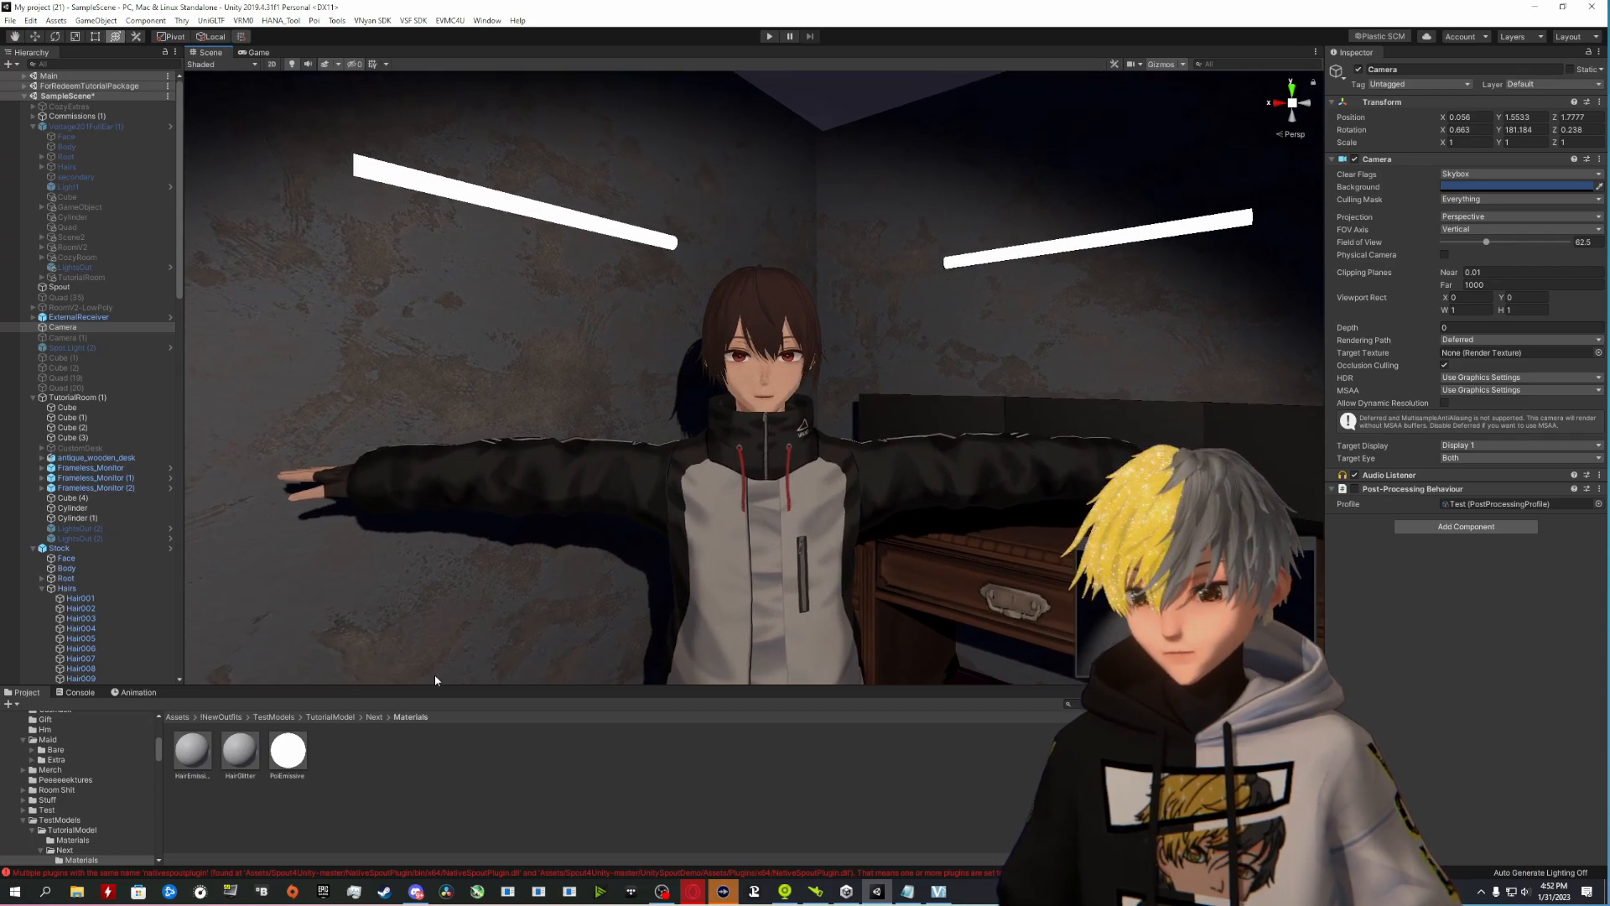
right_drag(772, 534, 797, 512)
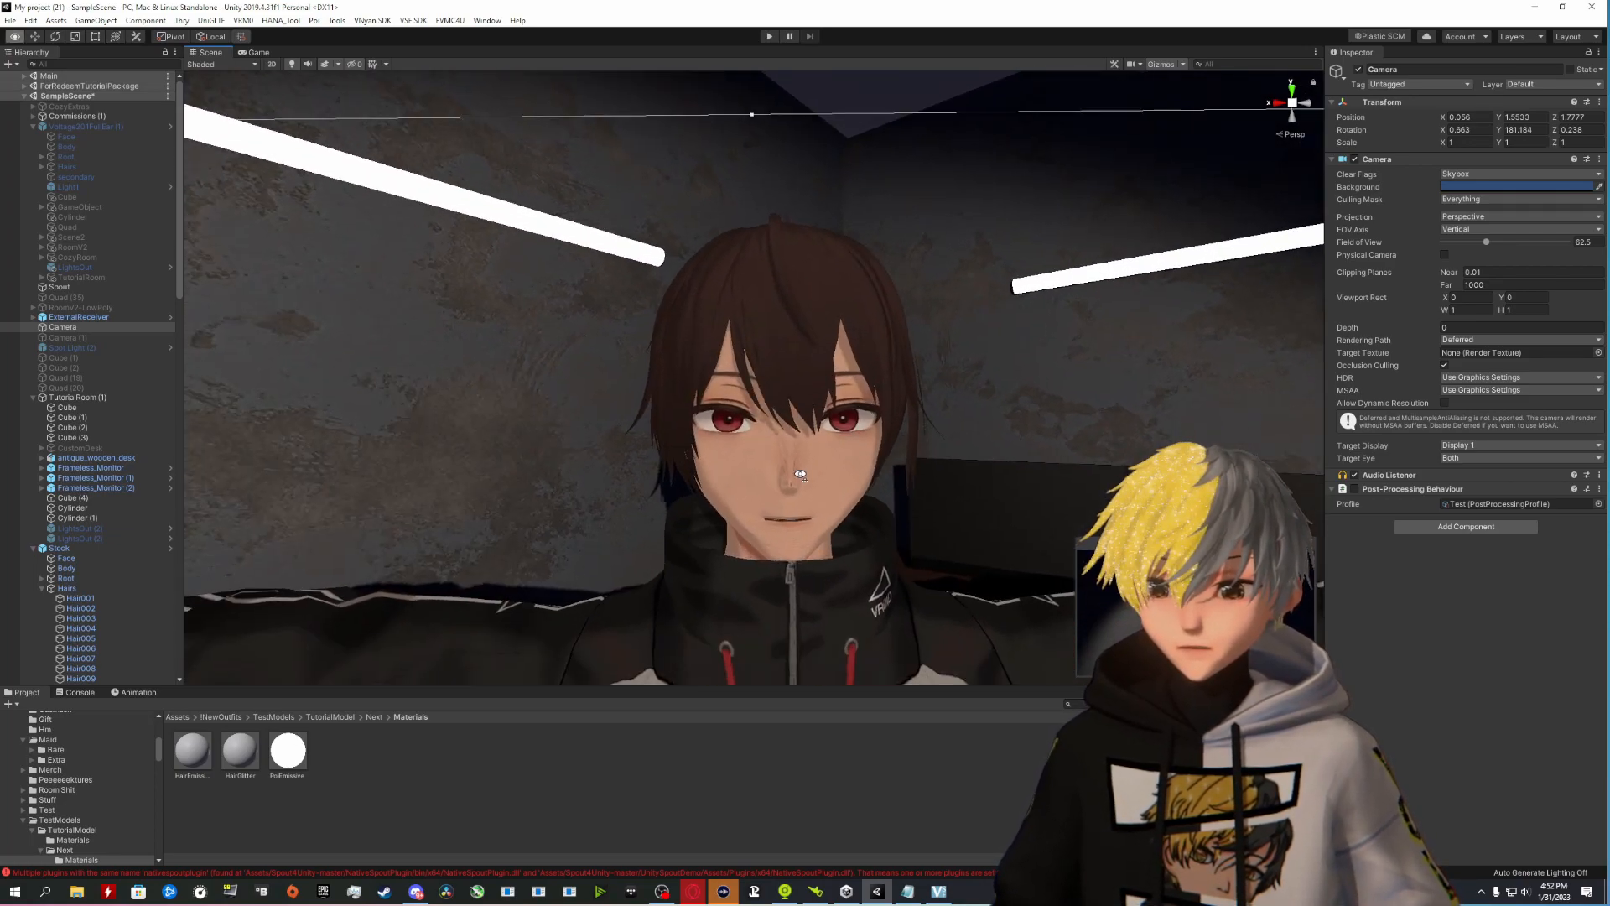
Step: Switch the HairGlitter material's shader to Poiyomi World from the Poiyomi 8.0 group
click(240, 750)
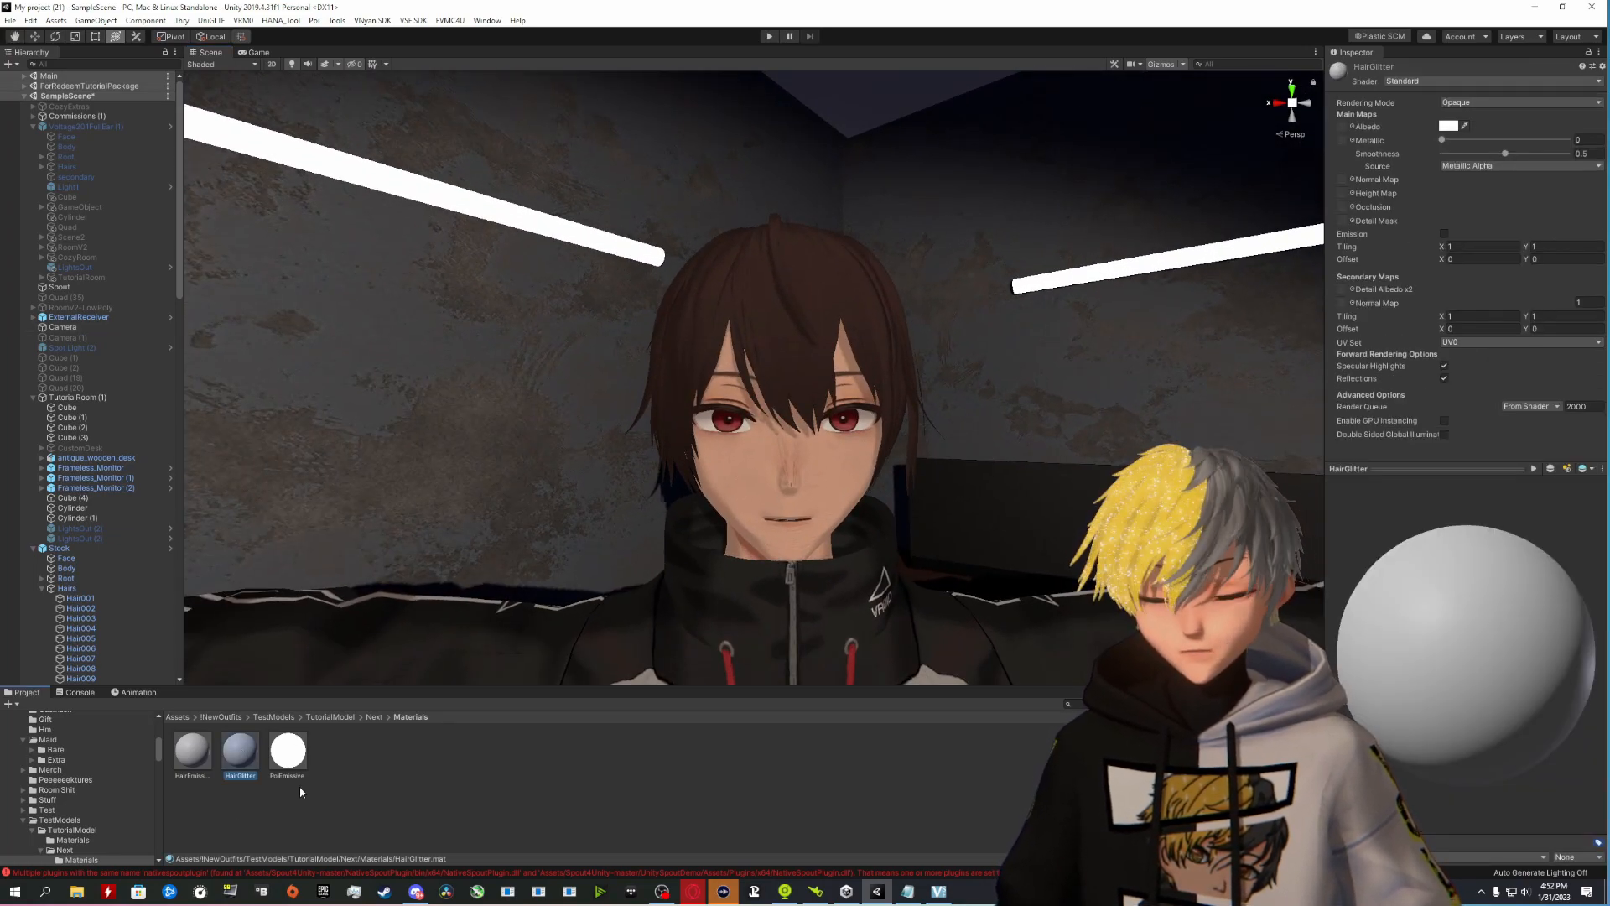
click(1421, 79)
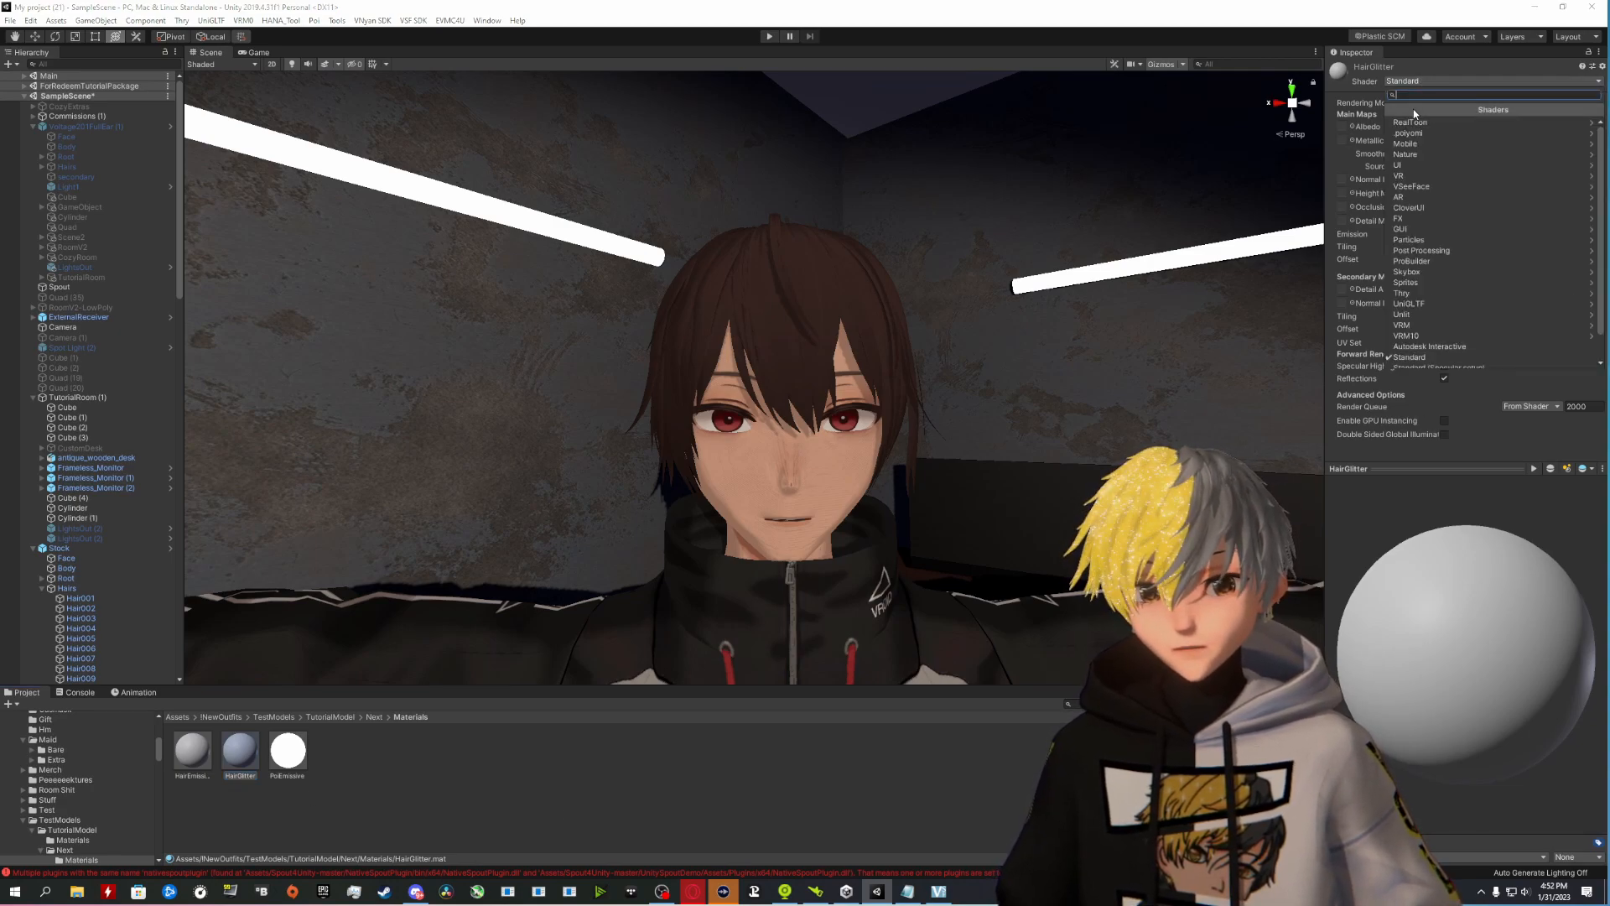
click(1415, 134)
click(1420, 134)
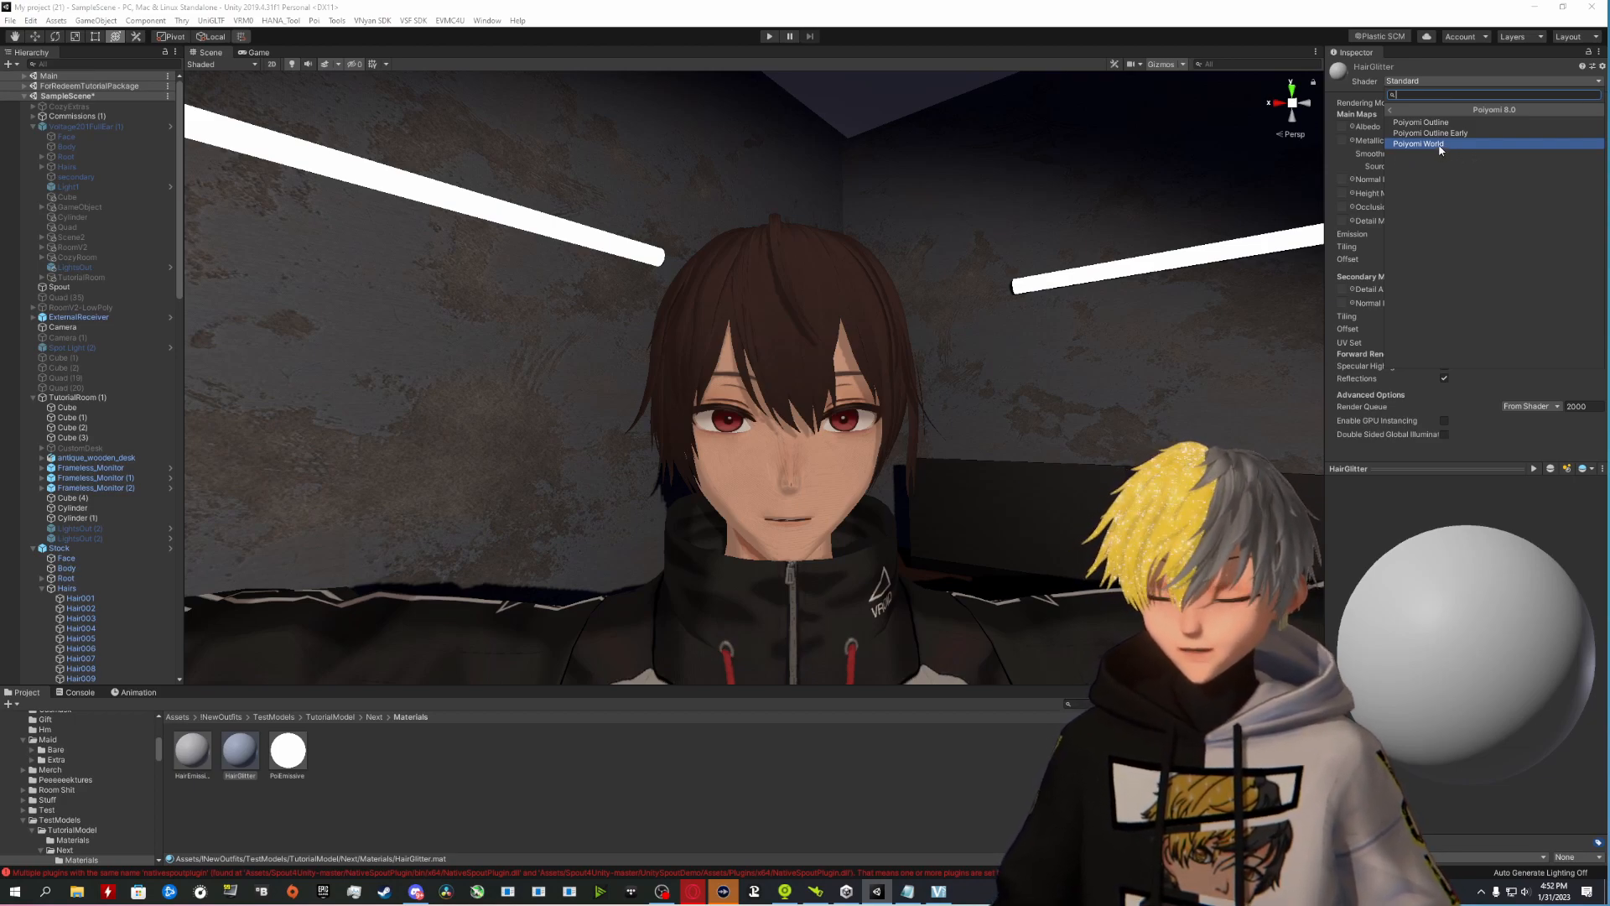
click(1439, 144)
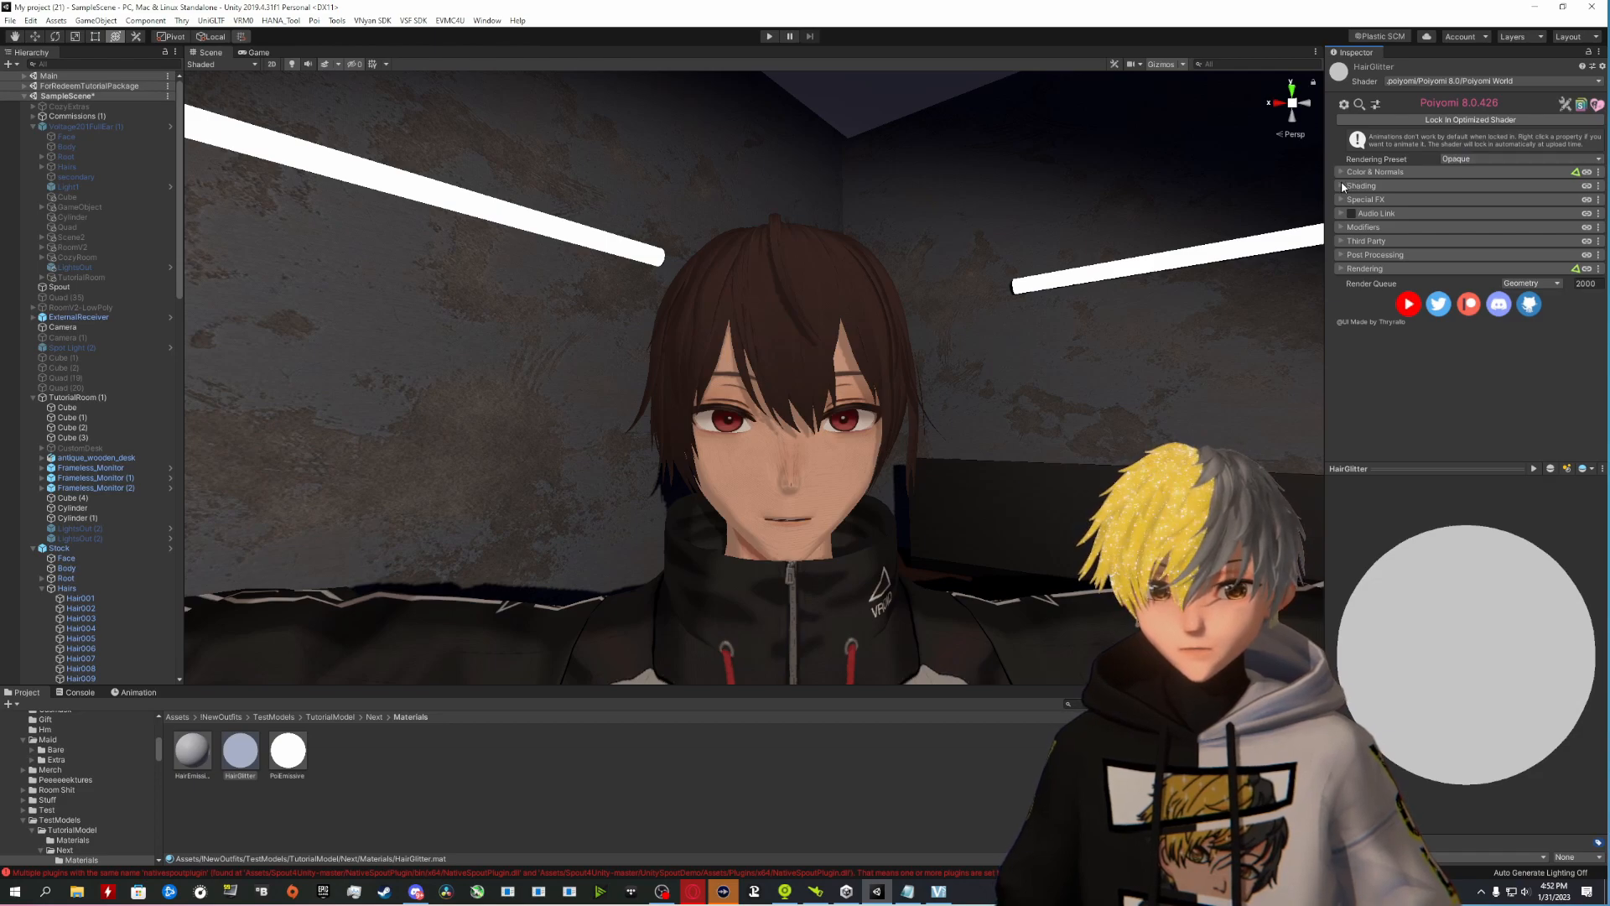
Step: Set the HairGlitter material's base color to golden yellow, hex D2AA1B, in Color & Normals
click(1347, 199)
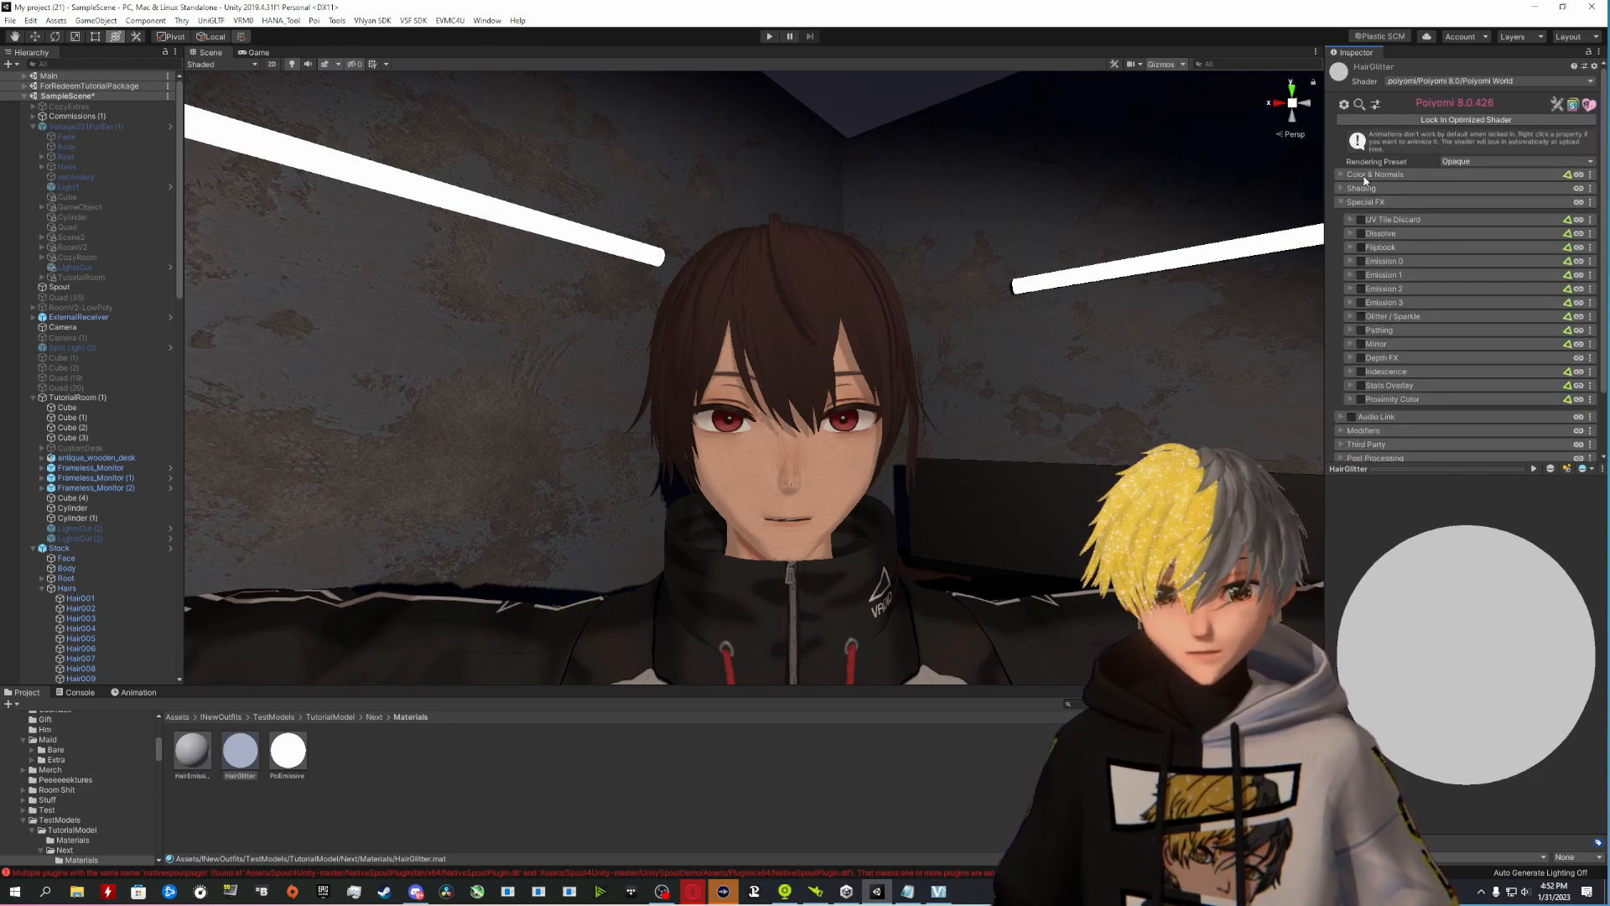
click(1415, 175)
click(1469, 192)
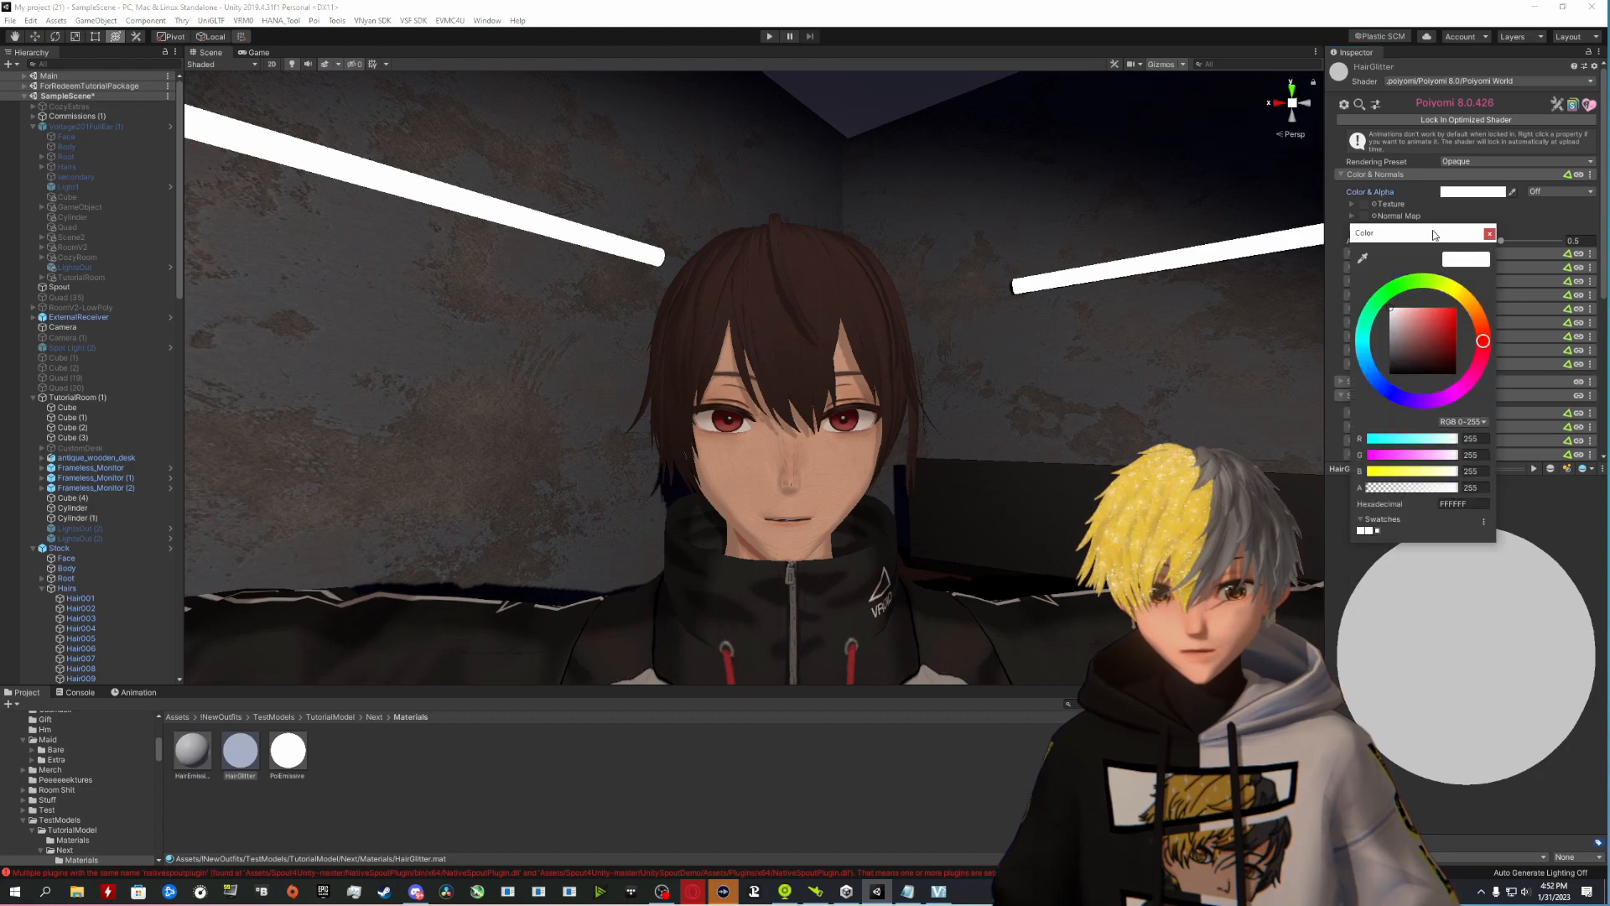
click(1466, 303)
drag(1451, 315, 1447, 324)
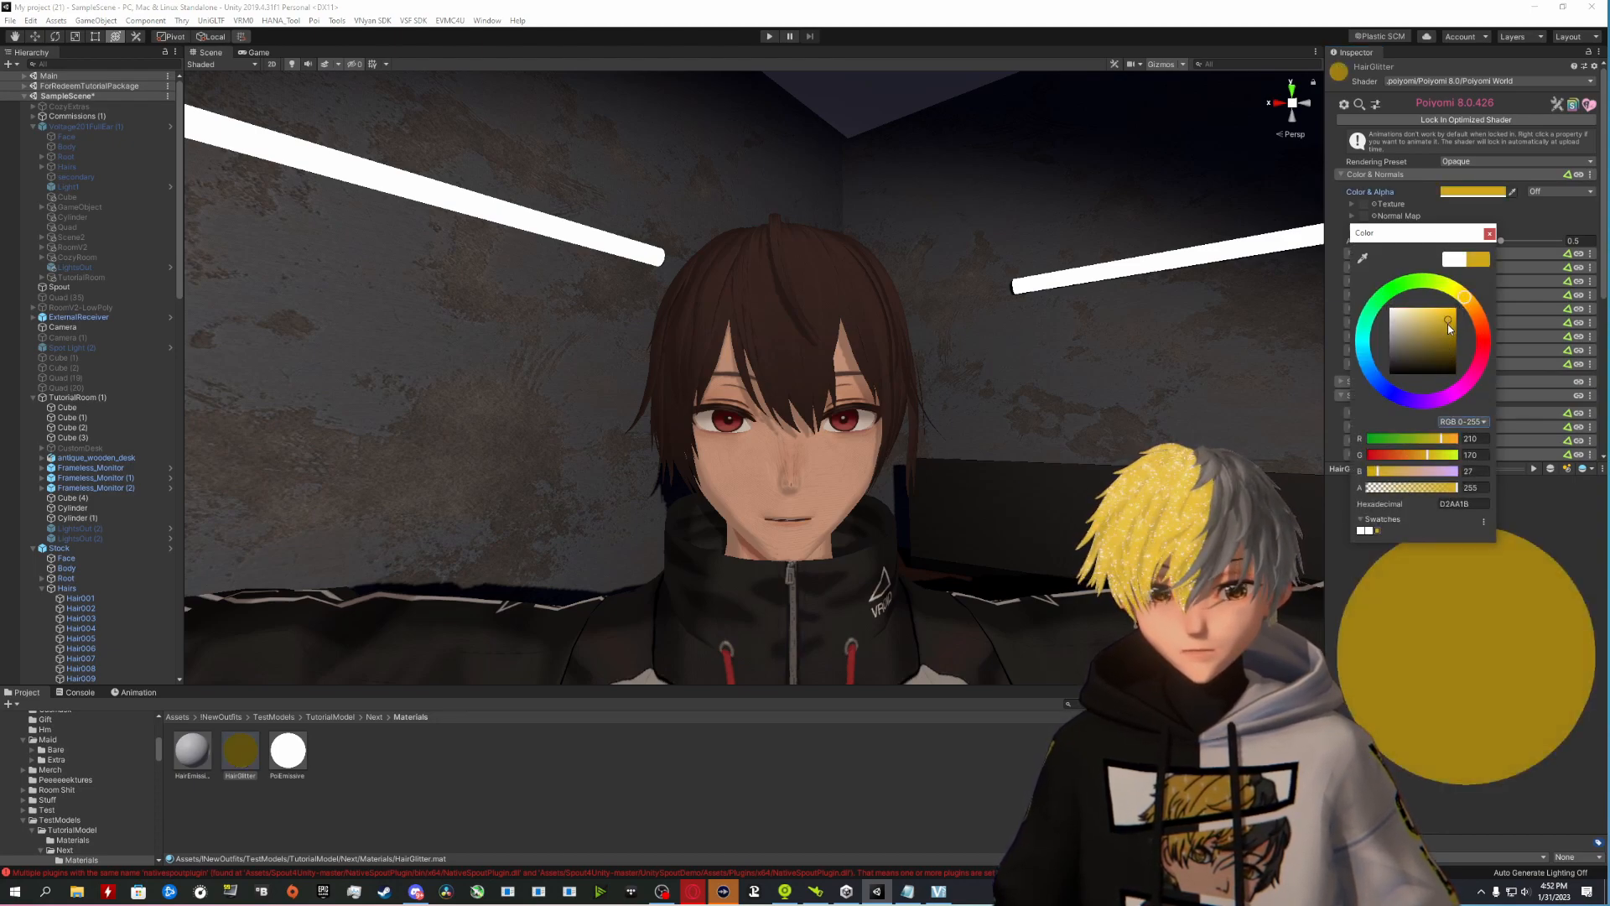
click(1490, 233)
Step: Enable and expand the material's Glitter / Sparkle effect, and apply HairGlitter to the avatar's front hair strand
scroll(1363, 344, down, 5)
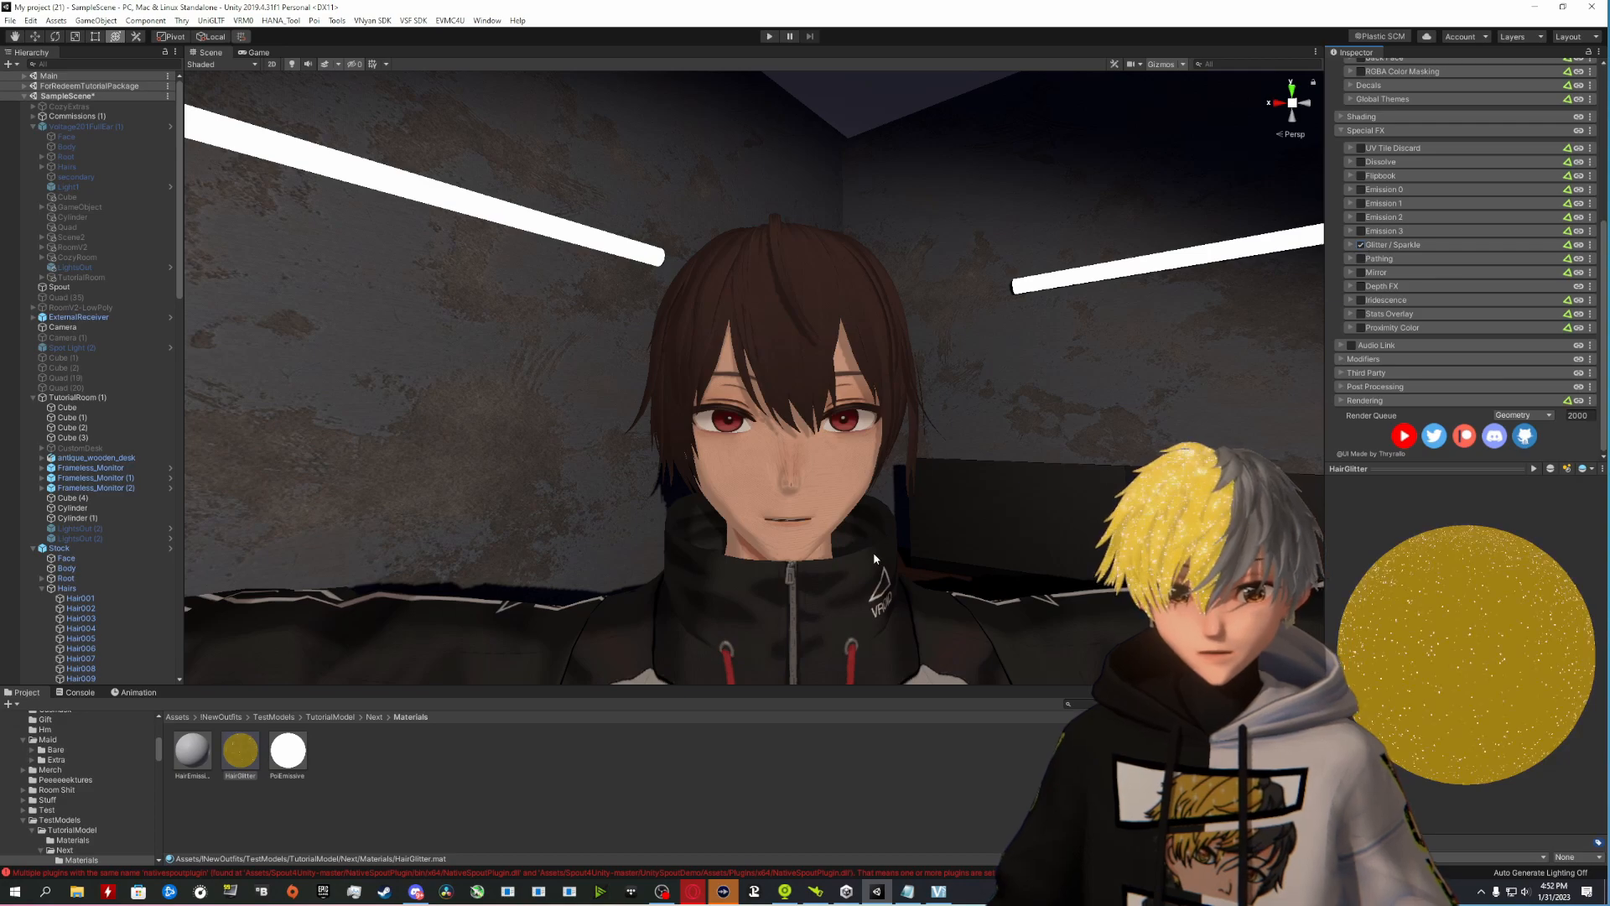
drag(241, 751, 763, 276)
mouse_move(760, 279)
right_down()
mouse_move(756, 226)
mouse_move(789, 281)
right_up()
key(w)
click(1350, 247)
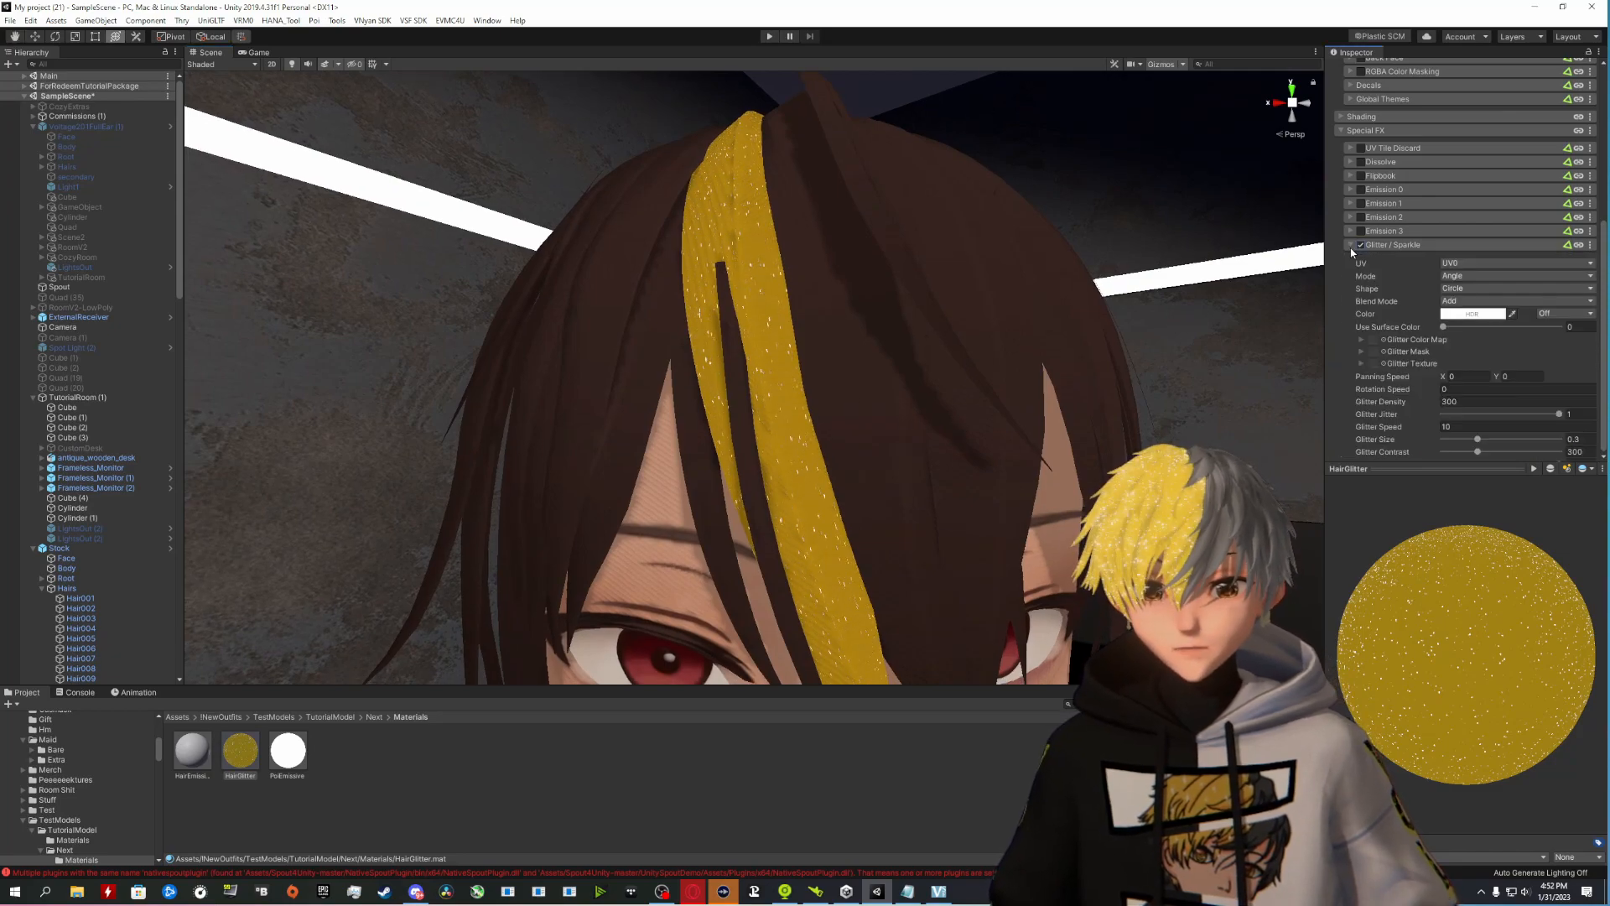
scroll(1415, 323, down, 3)
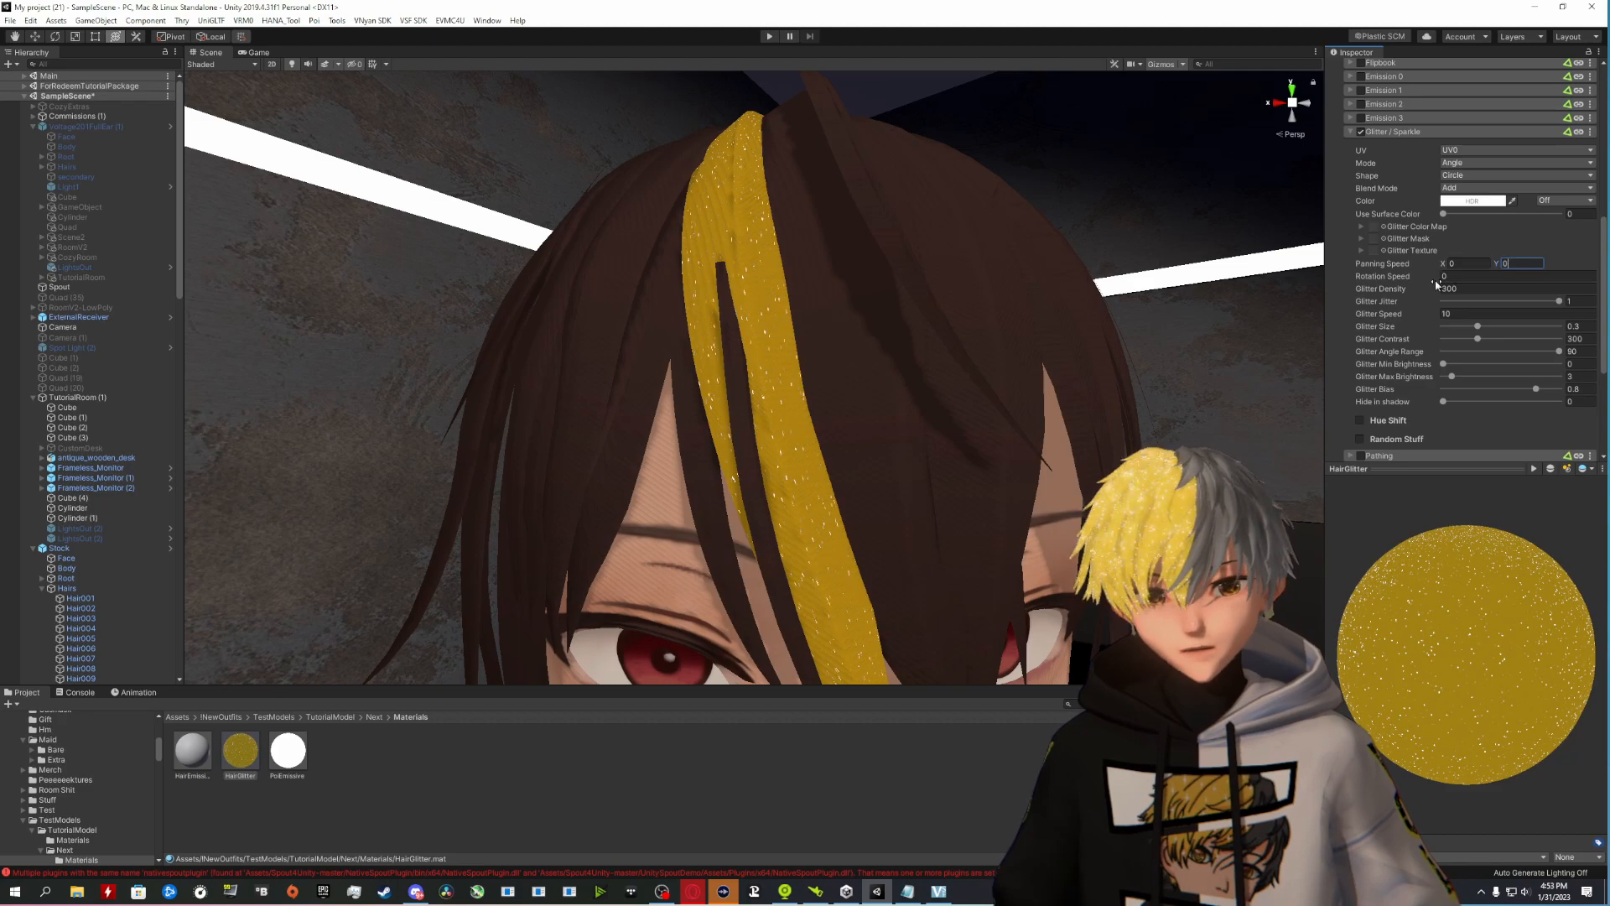
Step: Try other Rotation Speed and Glitter Density values, restoring them to 0 and 300
drag(1435, 282, 1548, 280)
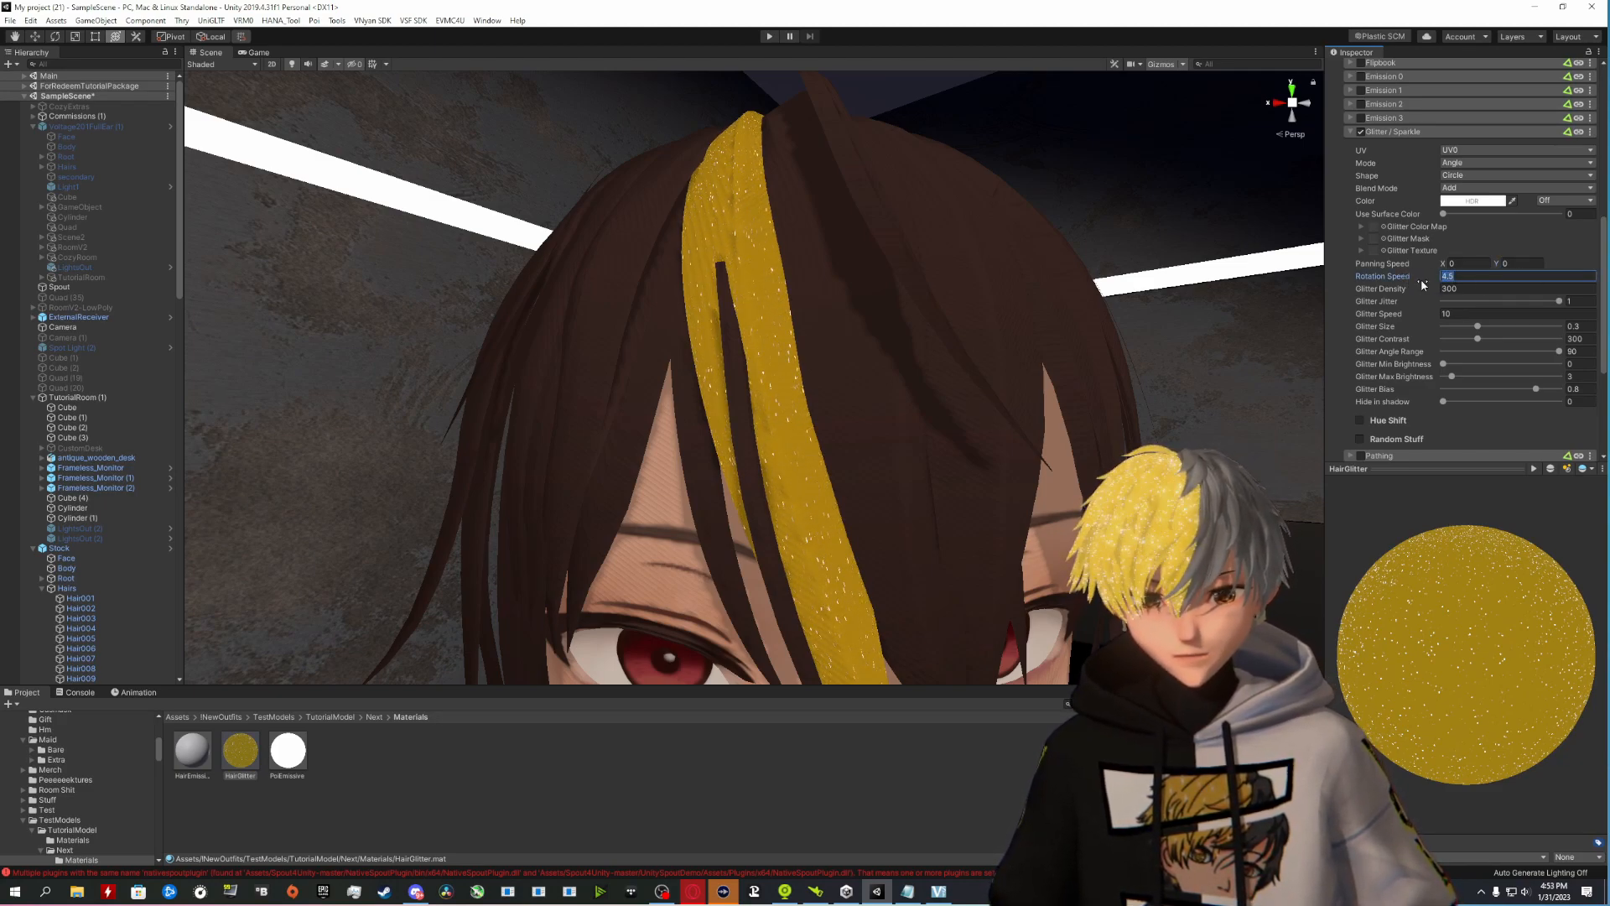
key(BackSpace)
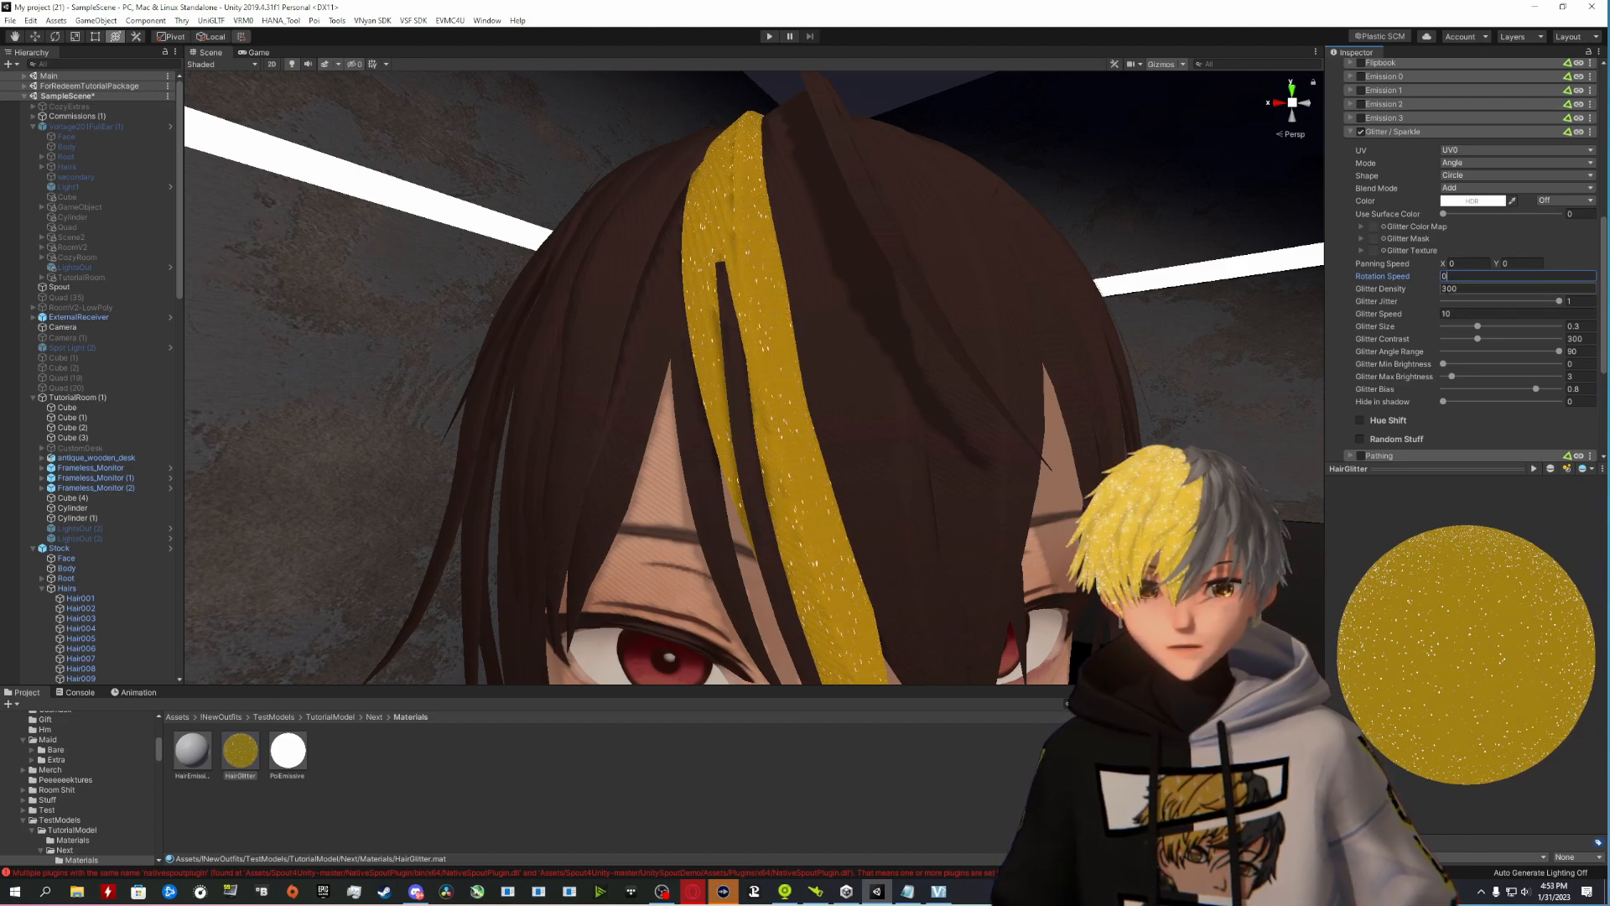
drag(1436, 290, 1468, 291)
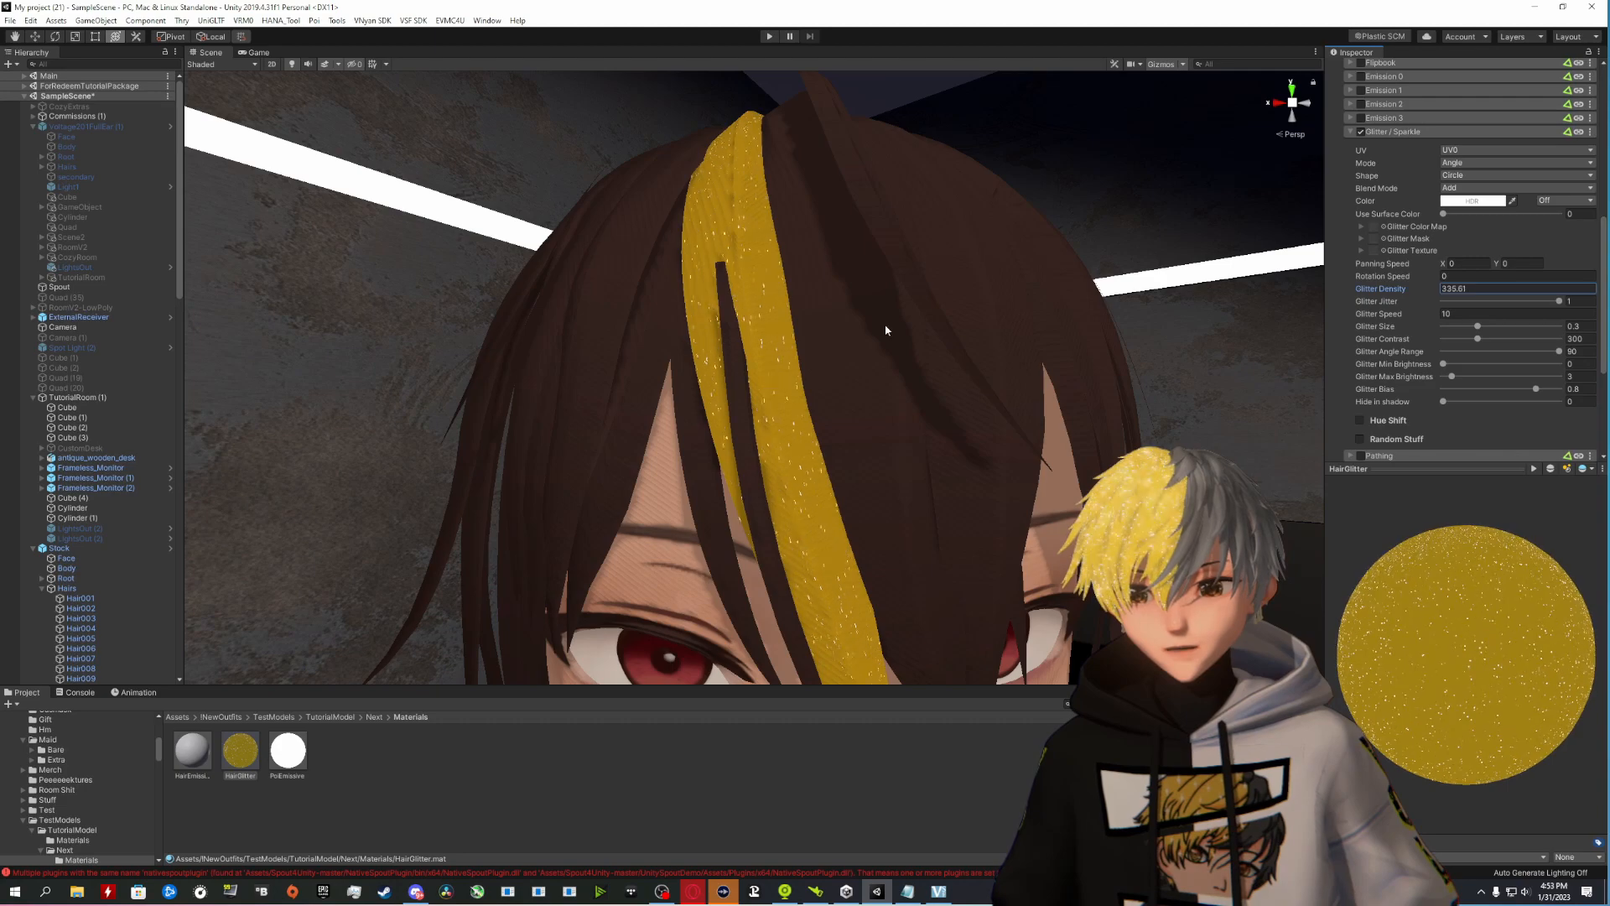
drag(219, 412, 1425, 288)
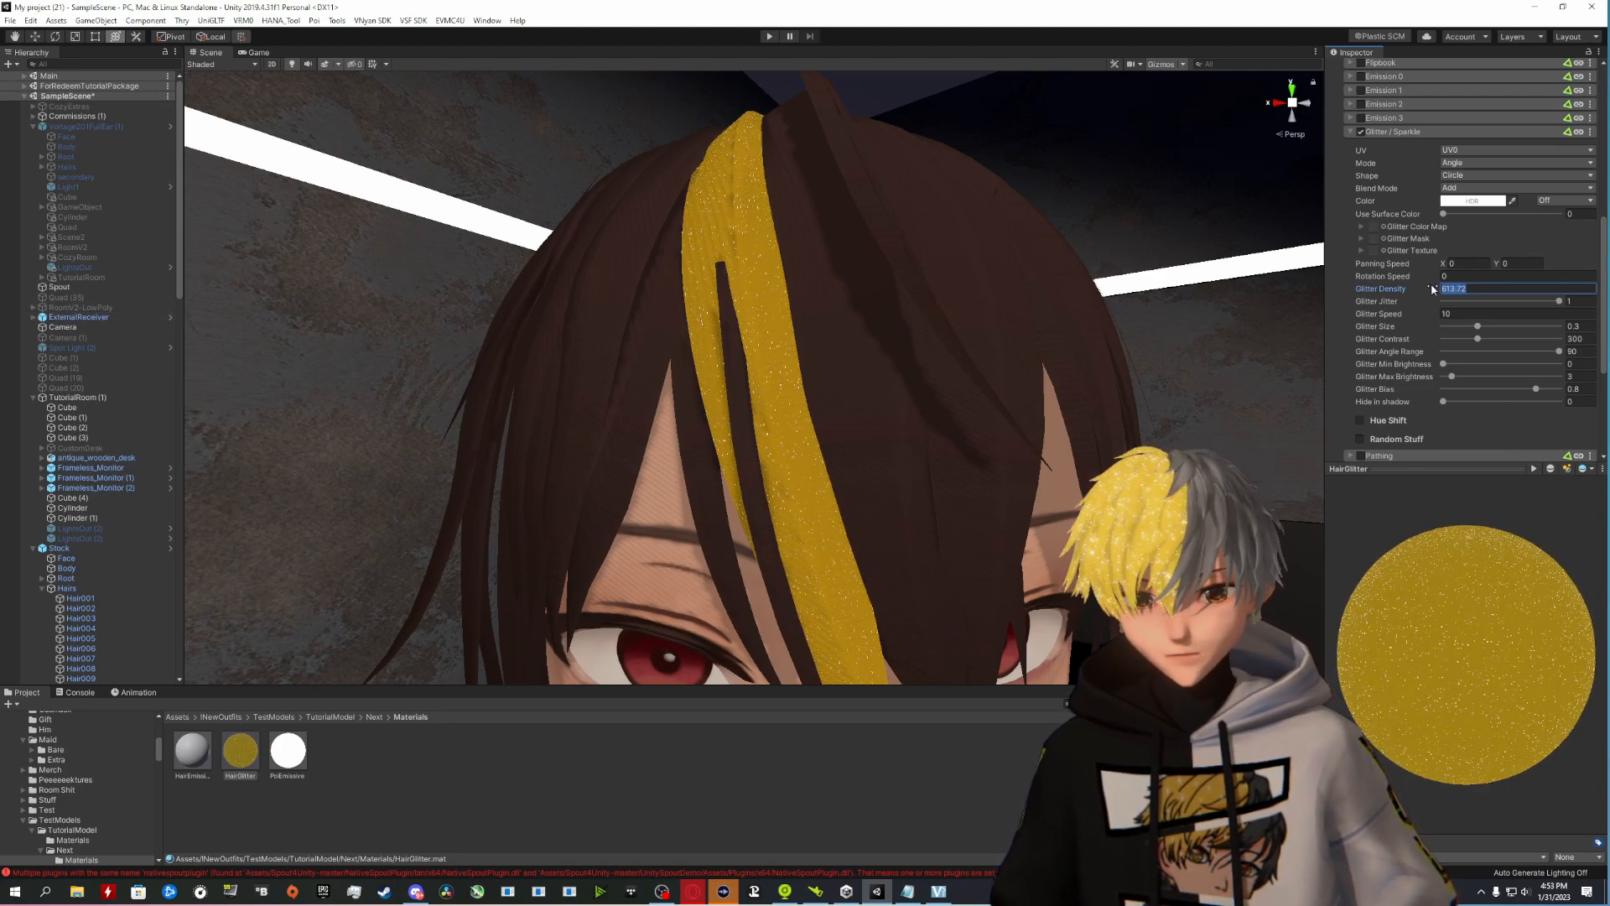
text(300)
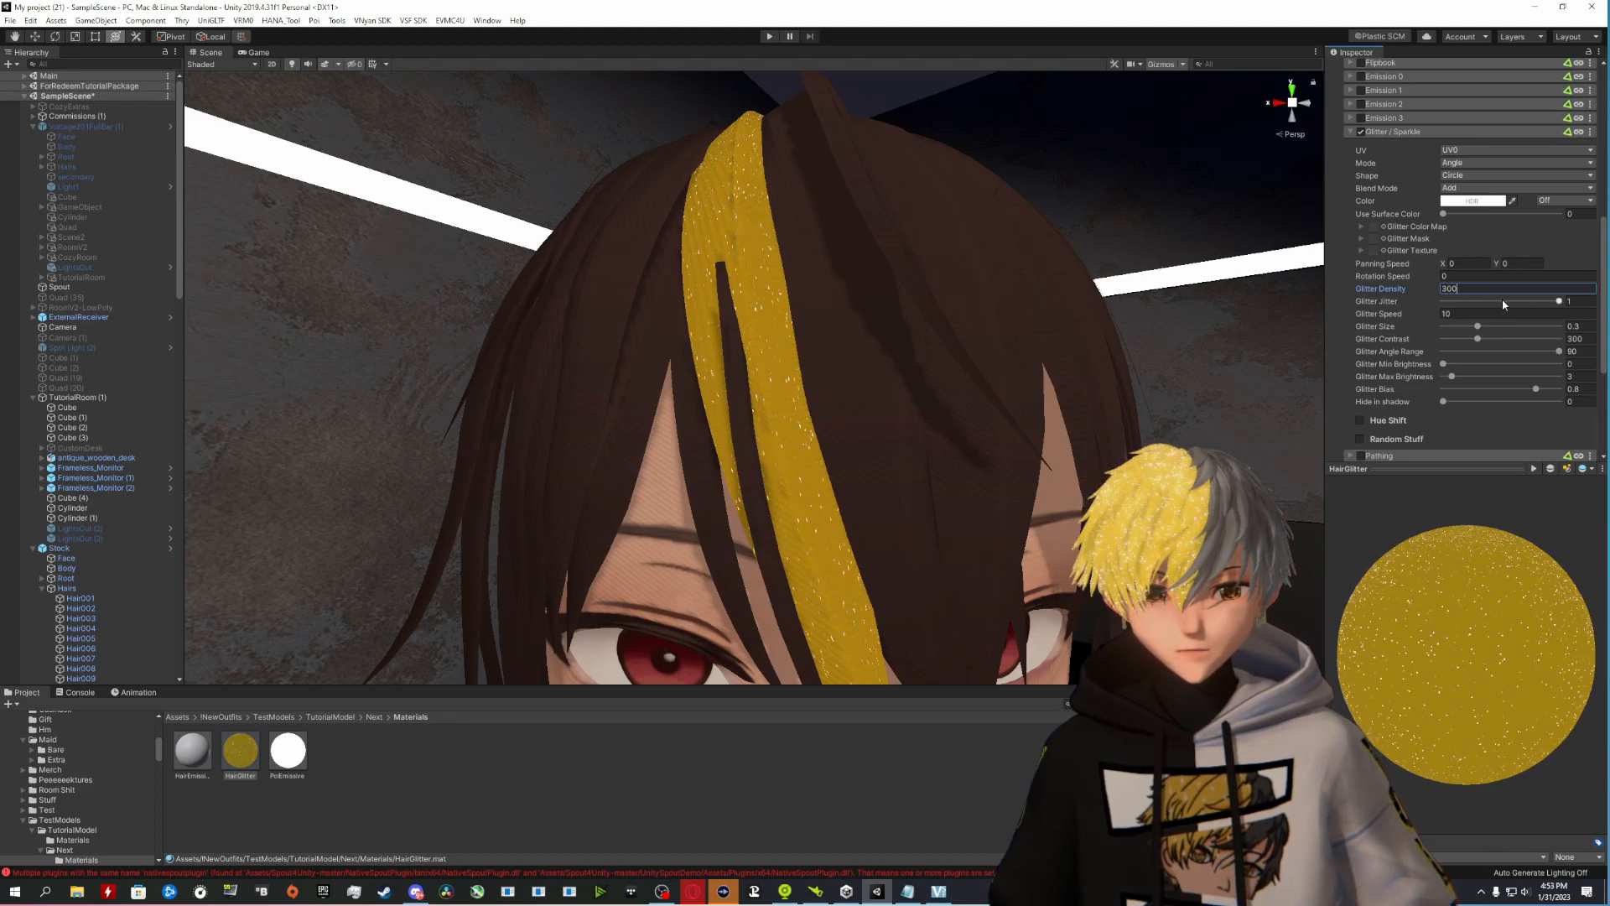
Step: Try Glitter Jitter at 0 and Glitter Speed at 100, restoring them to 1 and 10
drag(1559, 301, 1397, 303)
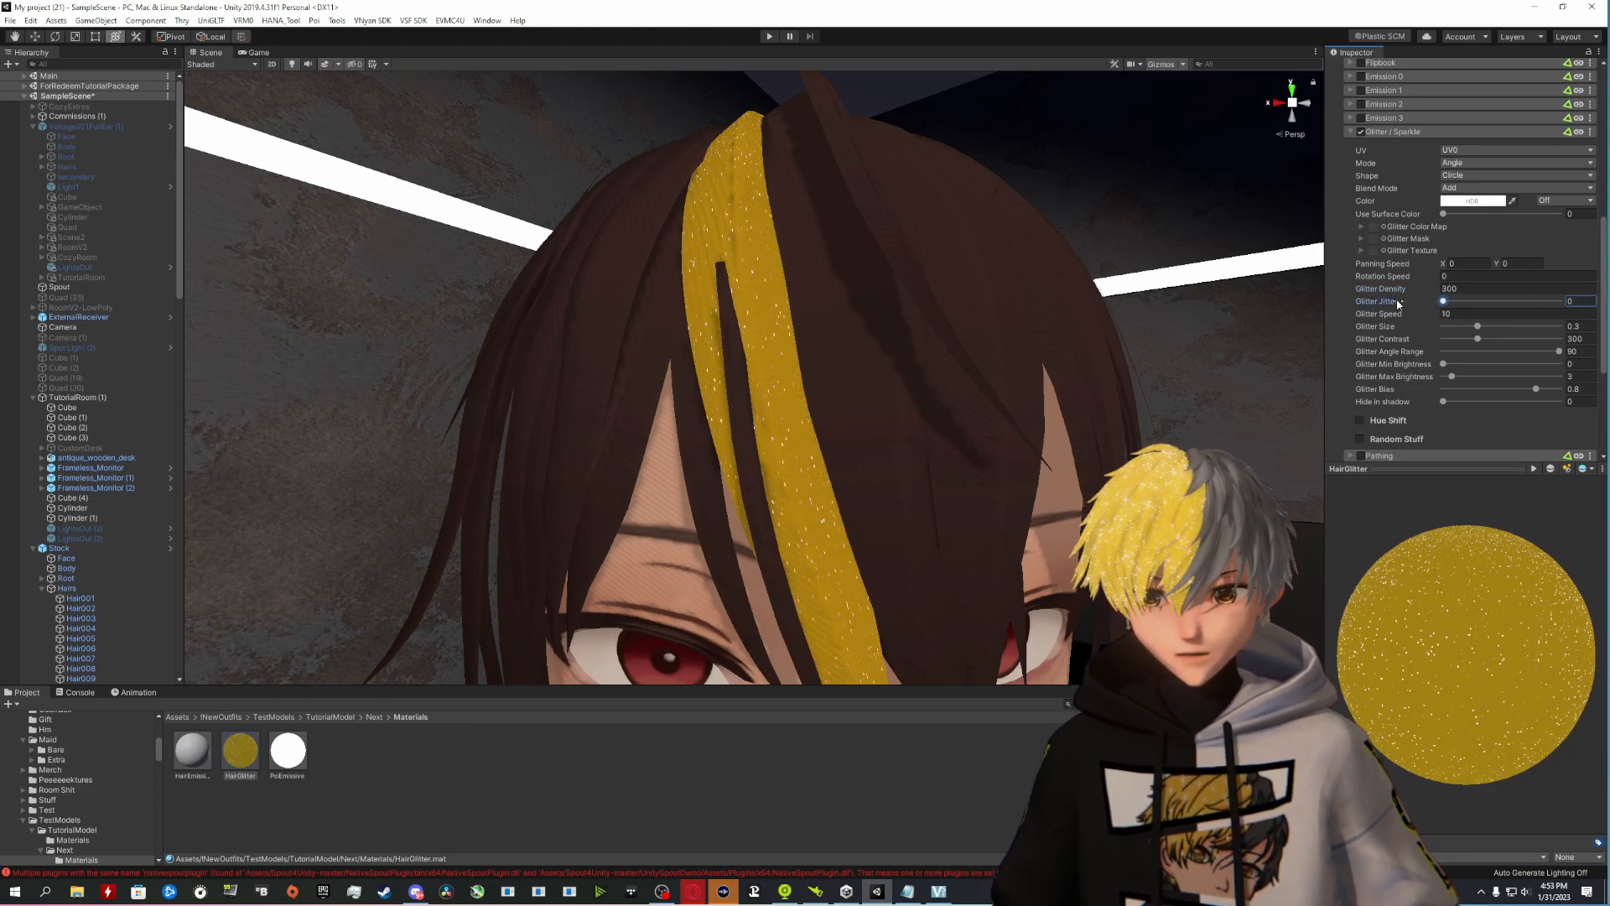
click(1451, 314)
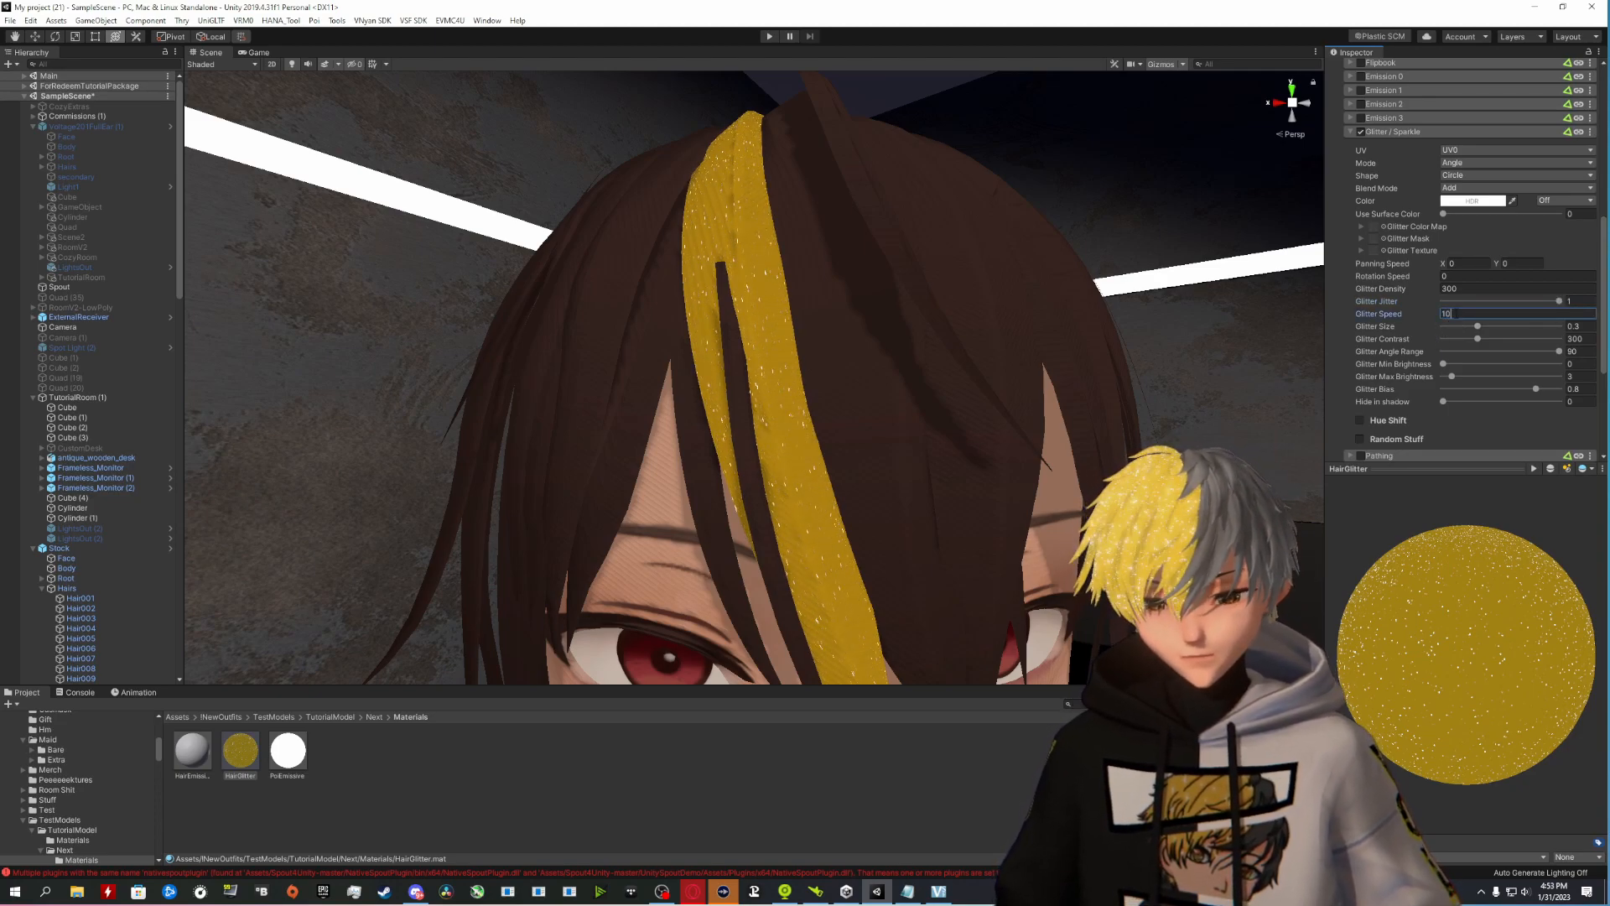
text(0)
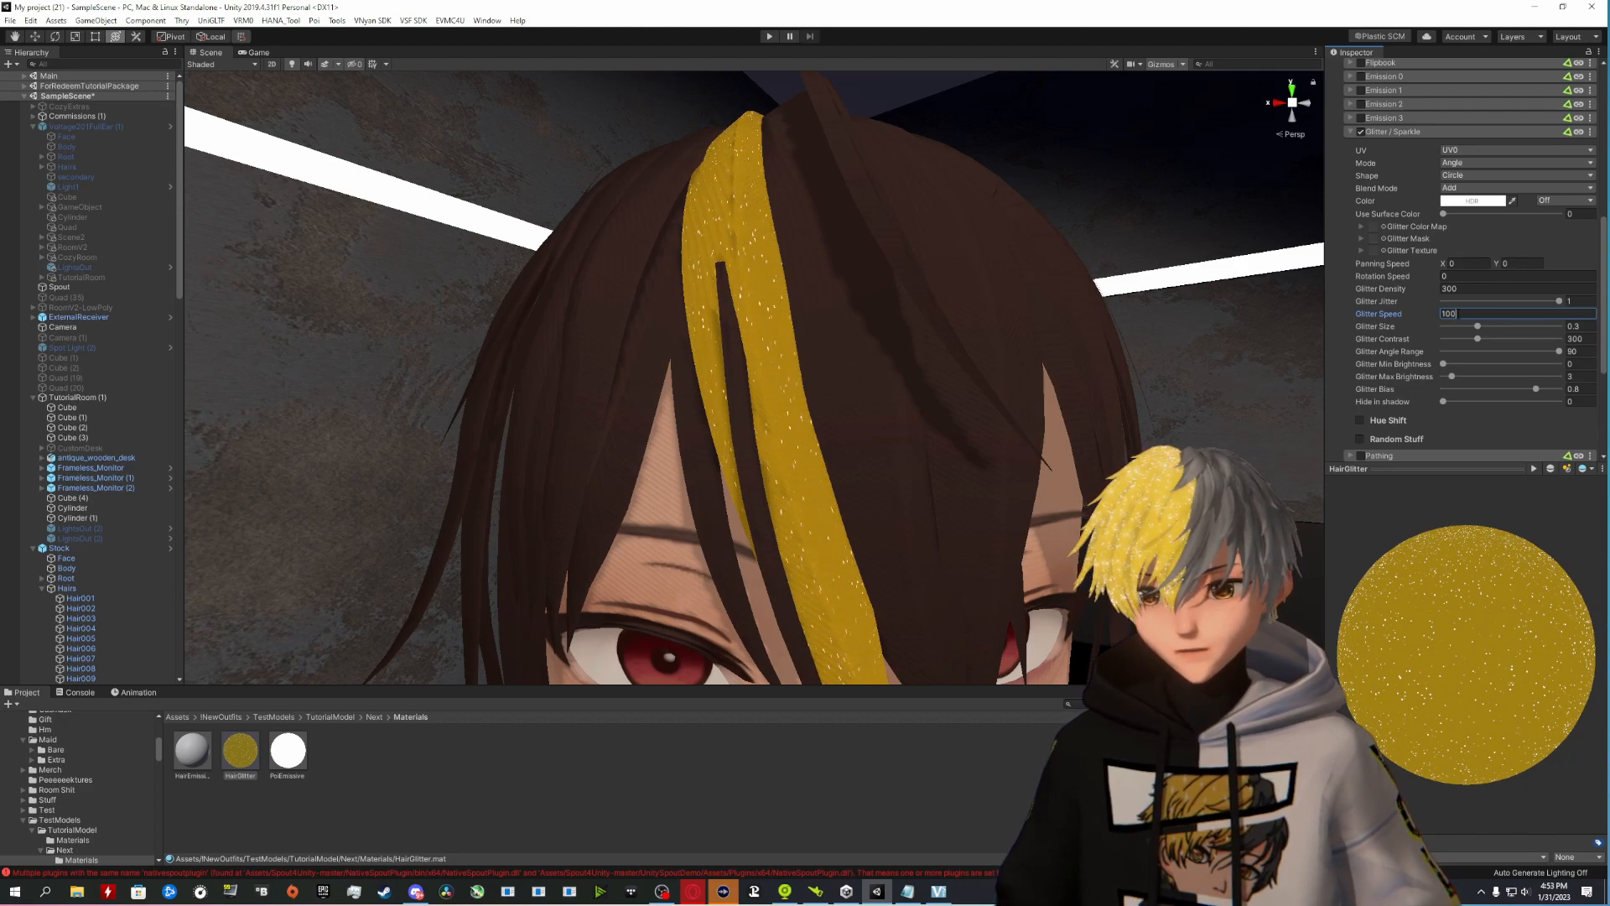
key(BackSpace)
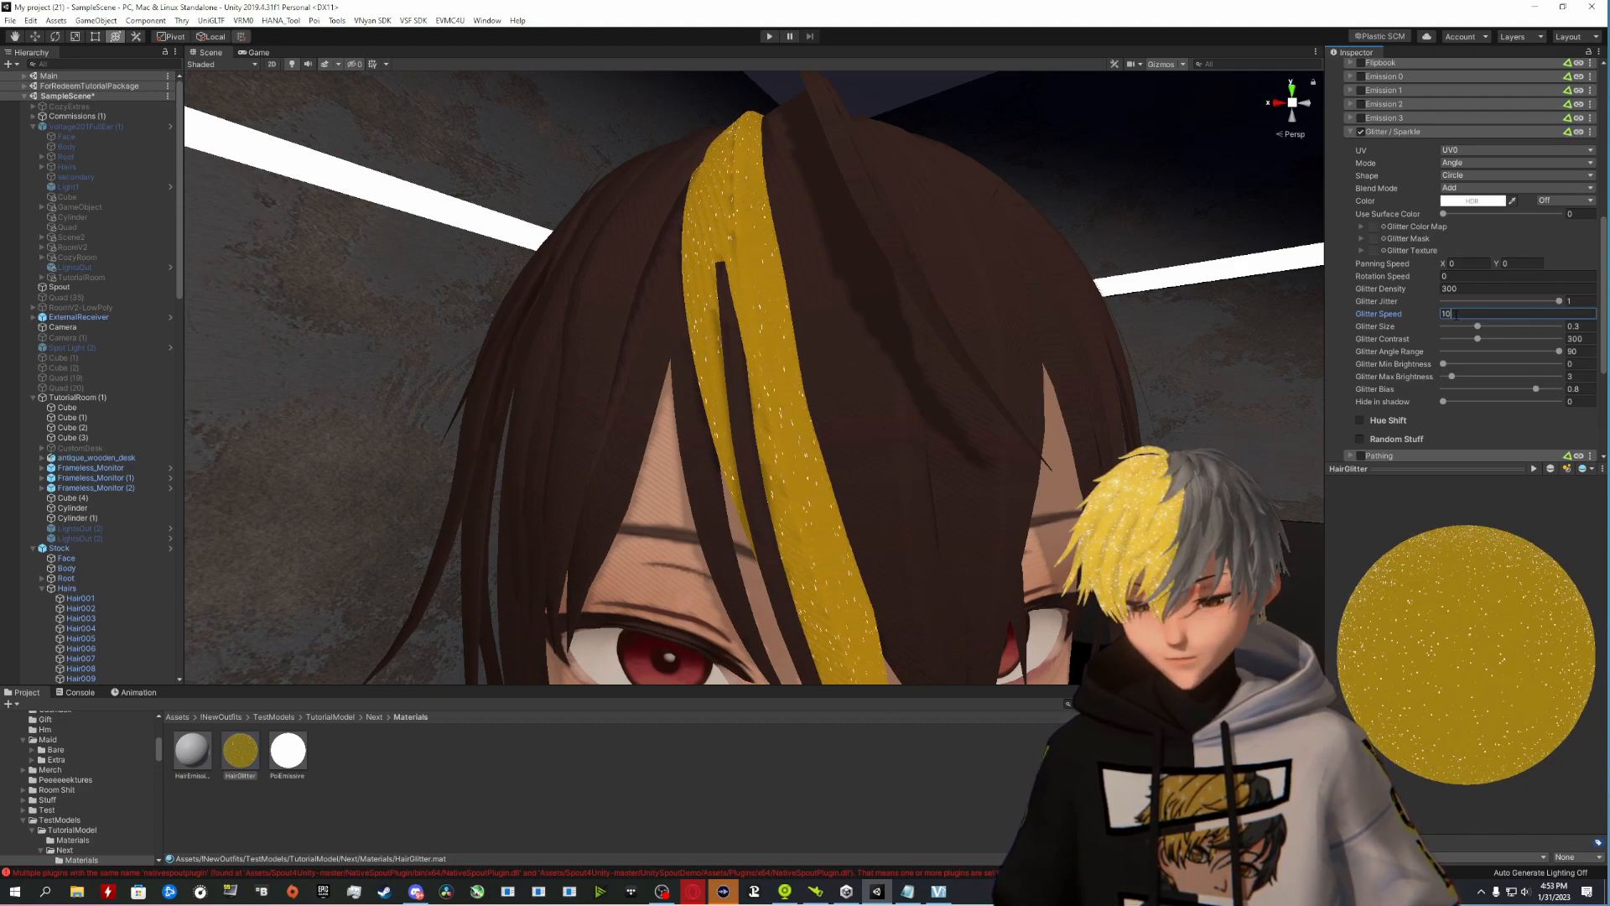
Step: Set Glitter Size to 1, Glitter Contrast to 440 and Glitter Bias to 0.698
drag(1479, 327, 1479, 328)
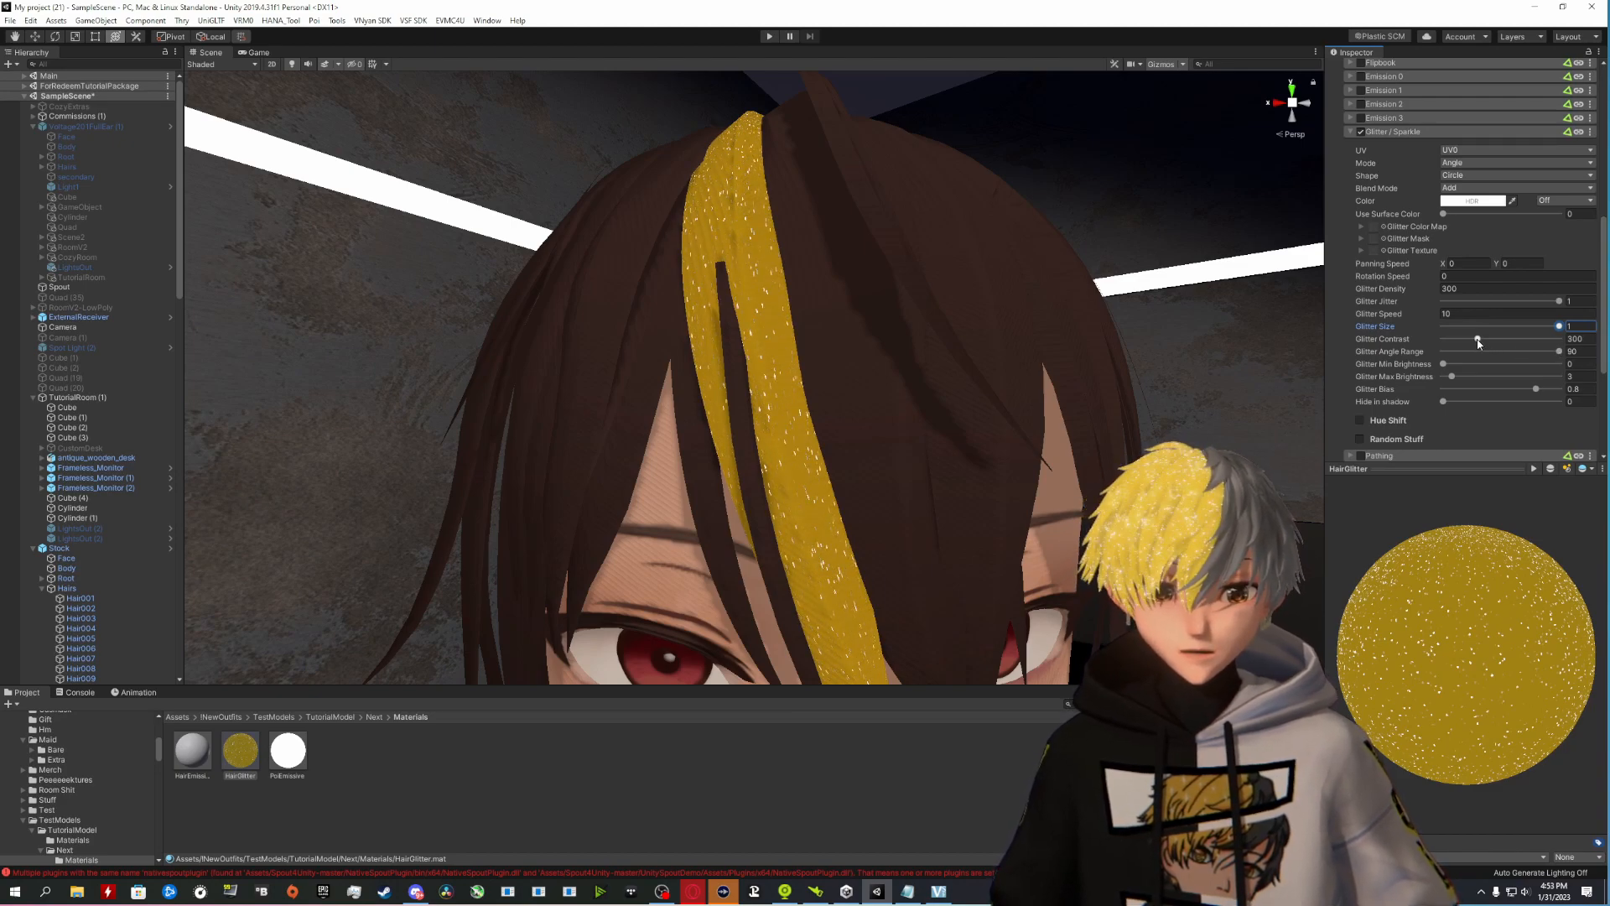
mouse_move(1477, 340)
mouse_down()
mouse_move(1450, 346)
mouse_move(1482, 340)
mouse_up()
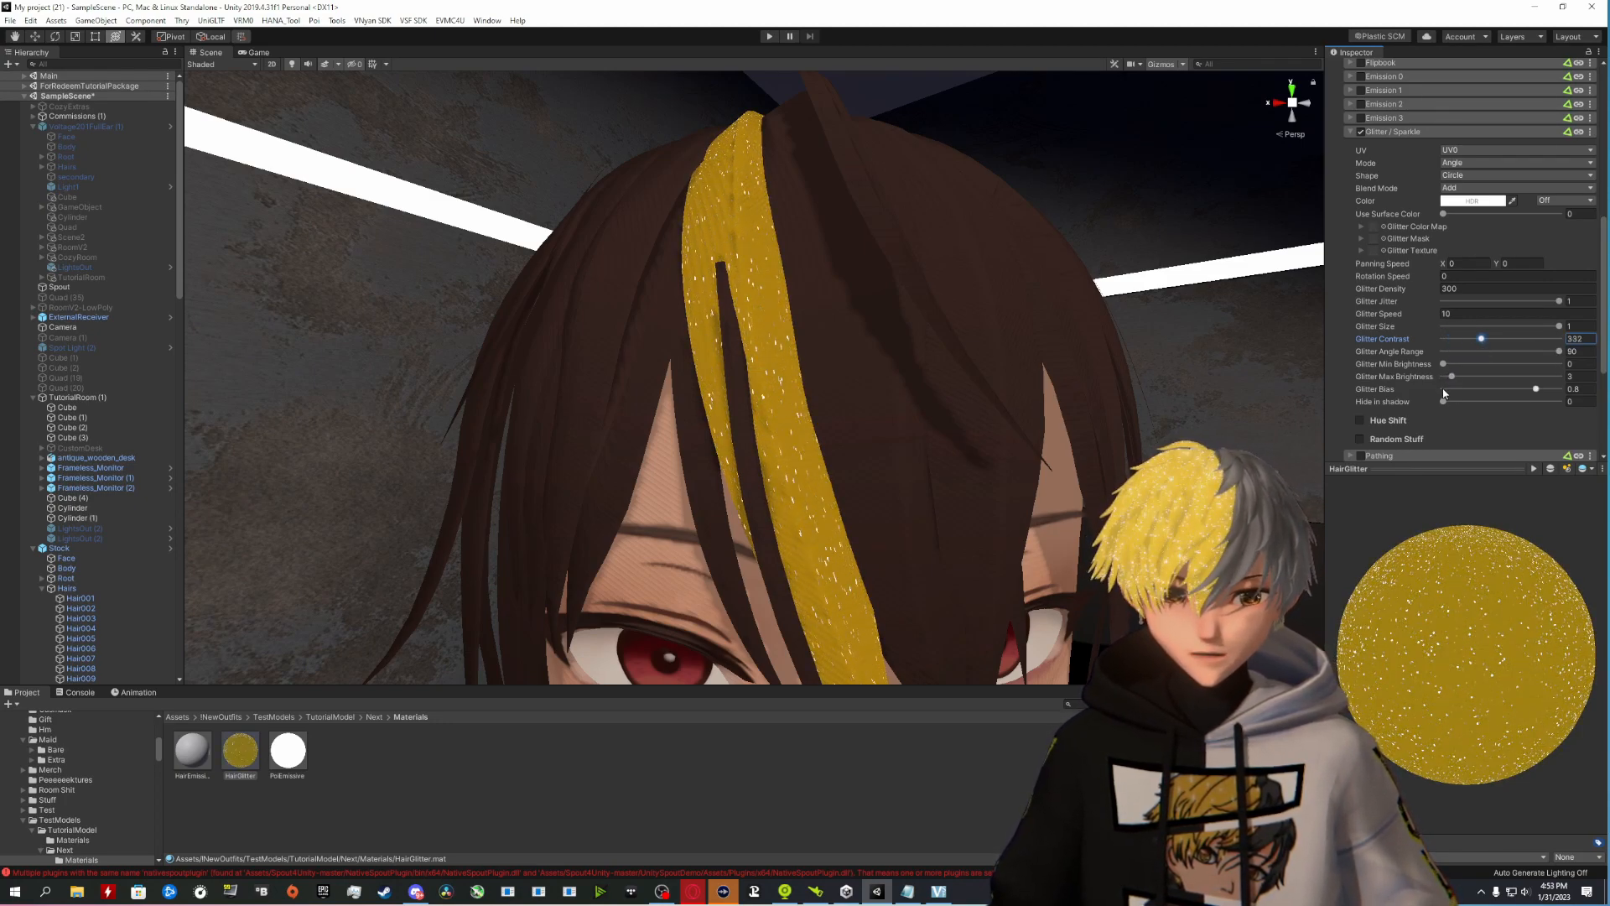
drag(1537, 393, 1557, 391)
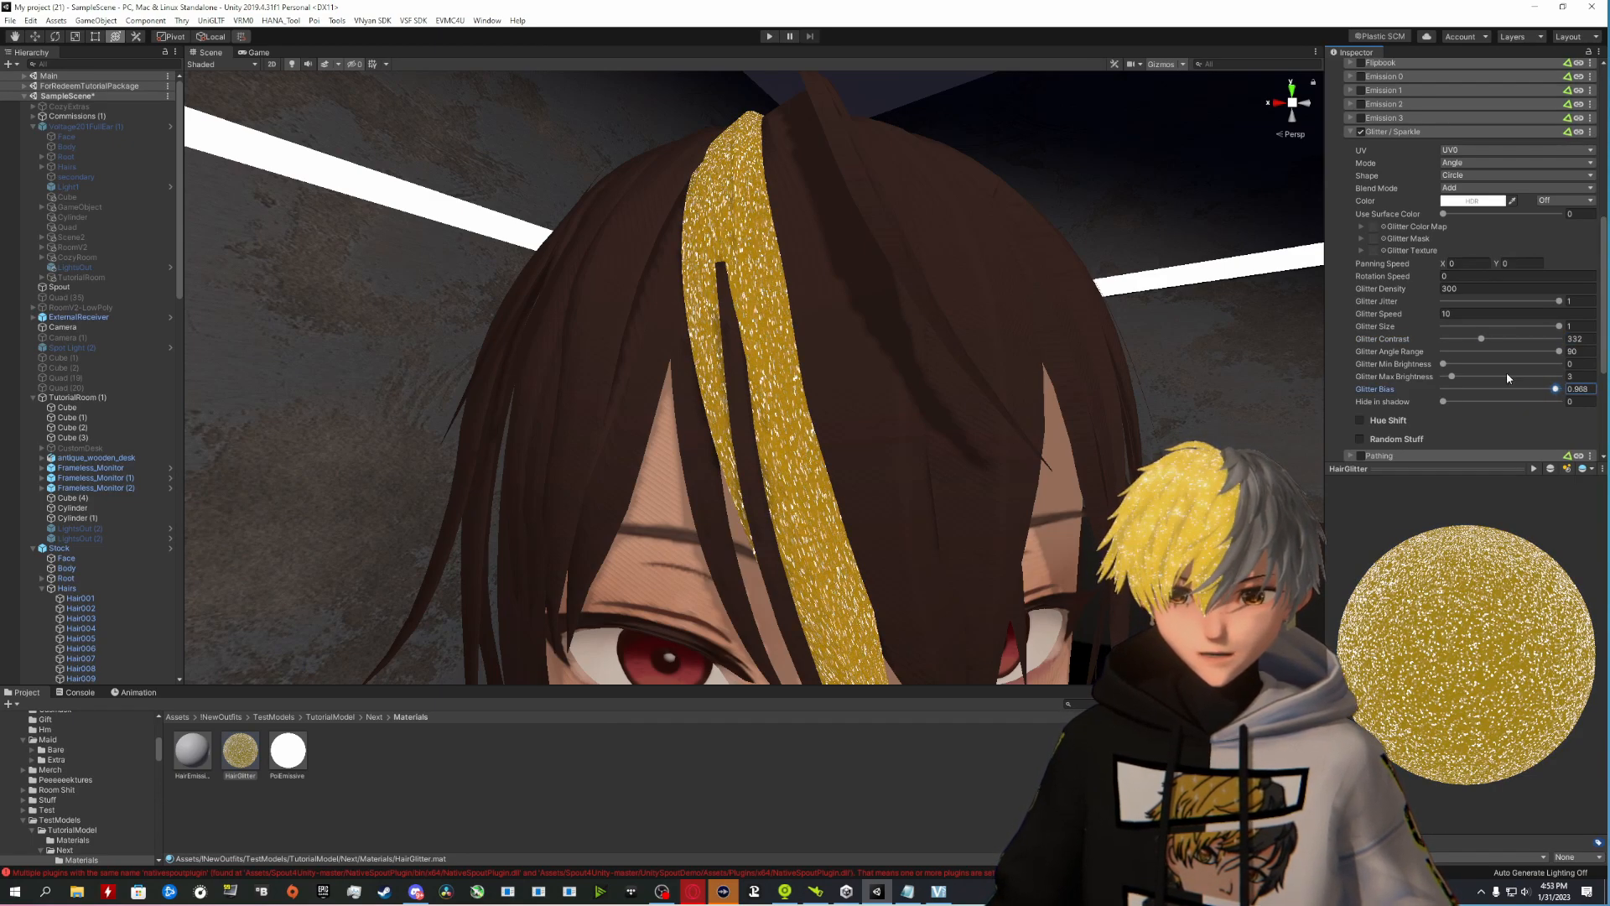
drag(1477, 342, 1493, 339)
drag(1555, 390, 1520, 394)
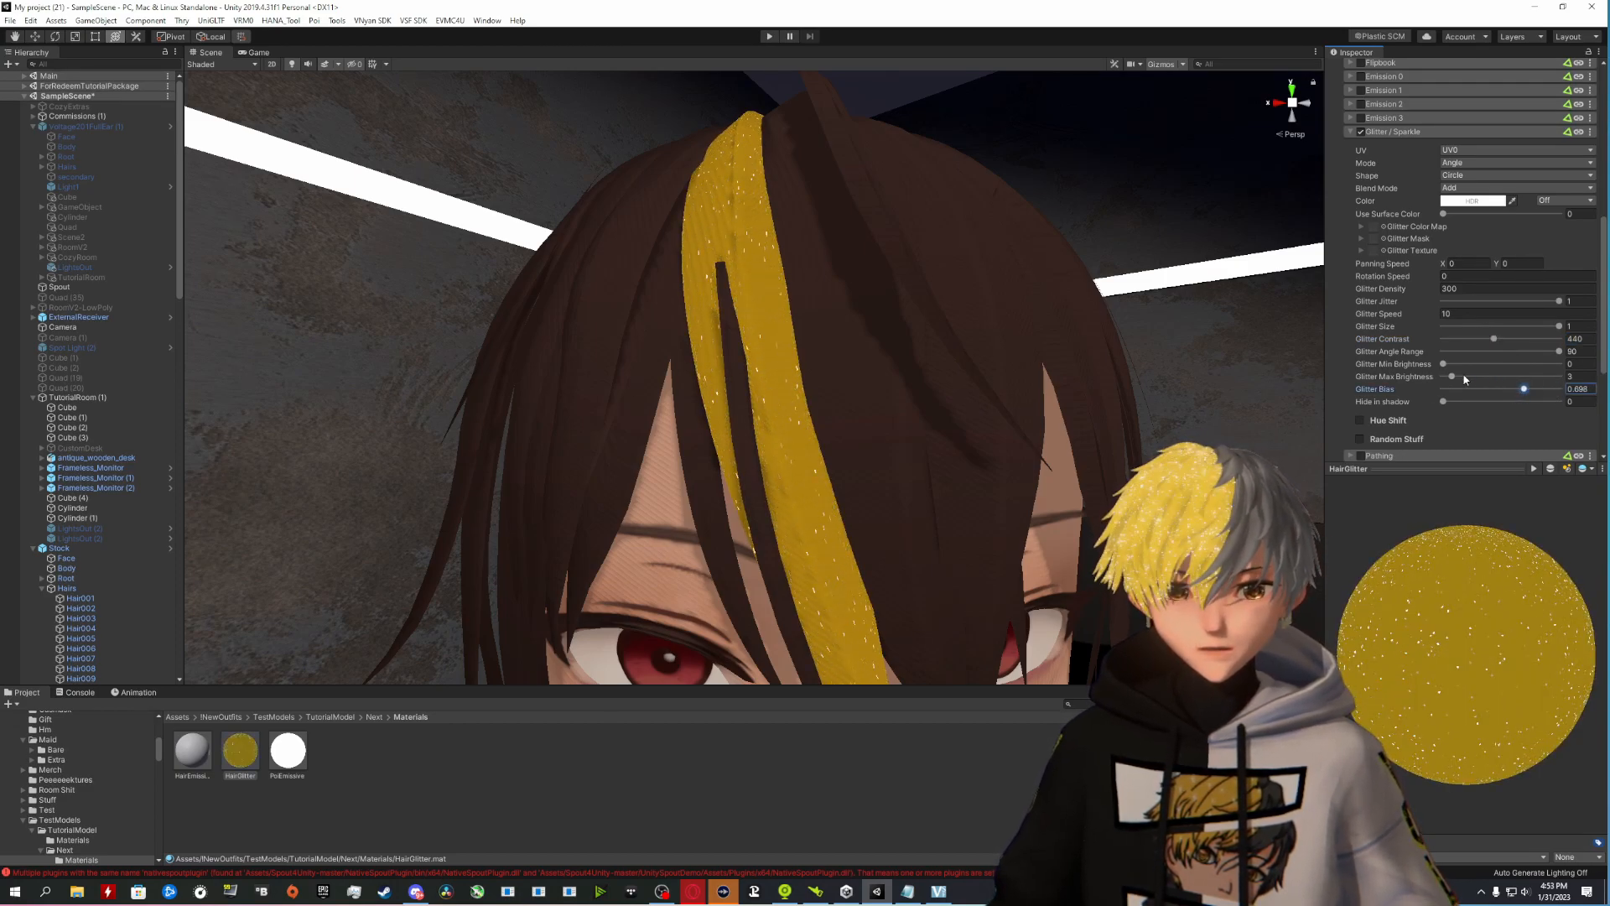
Step: Set Glitter Max Brightness to 40 and keep Glitter Min Brightness at 0
drag(1451, 376, 1606, 381)
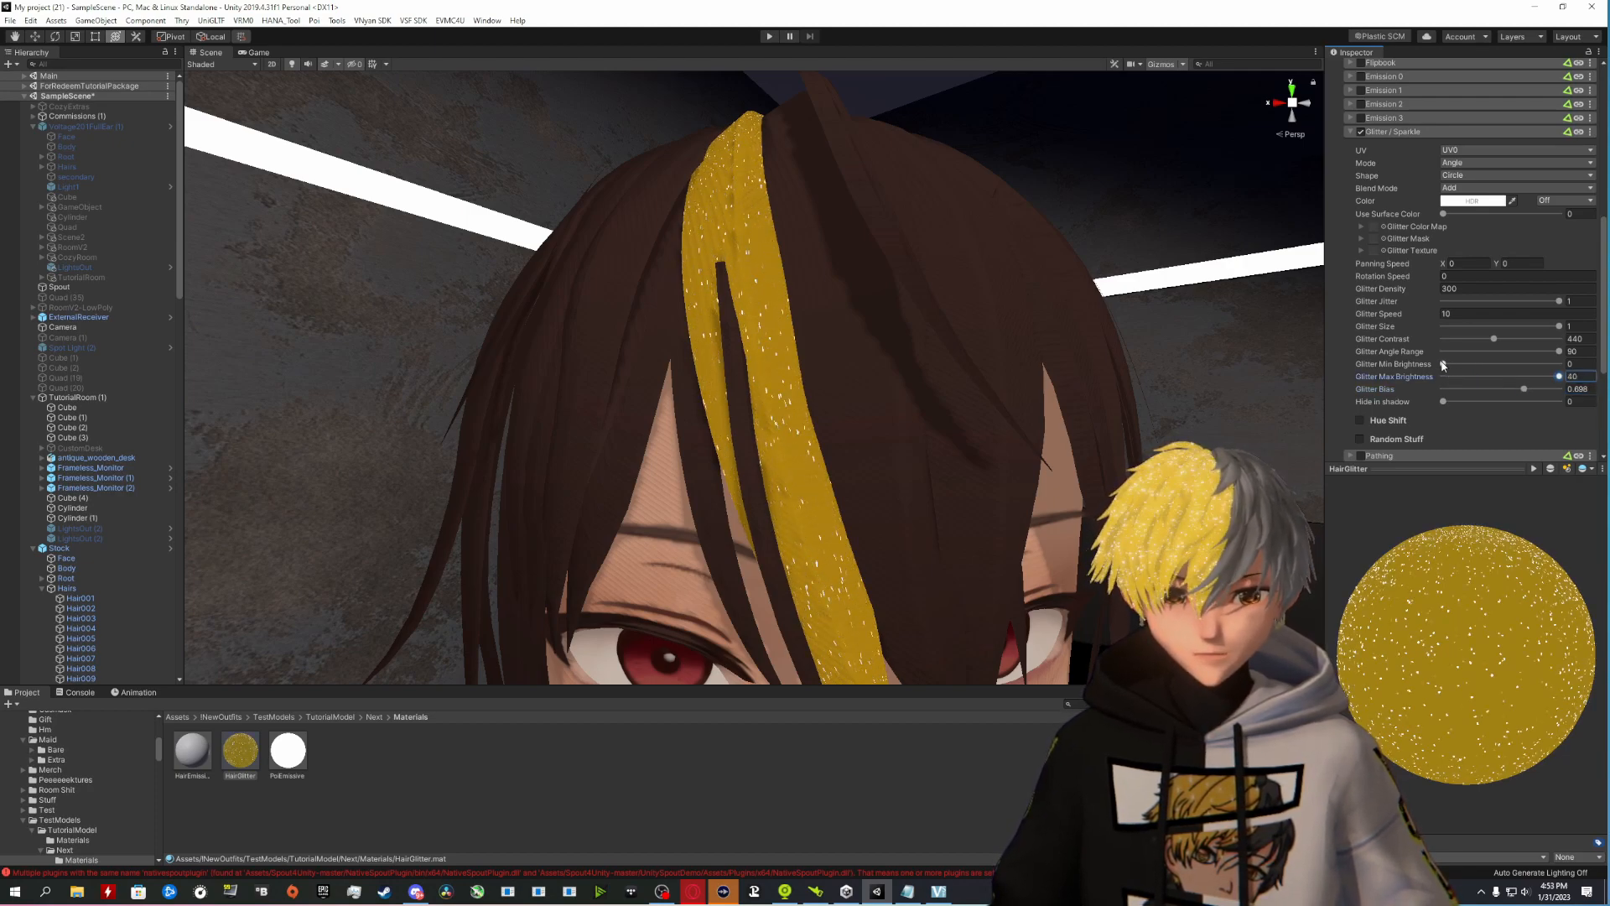
drag(1443, 365, 1443, 367)
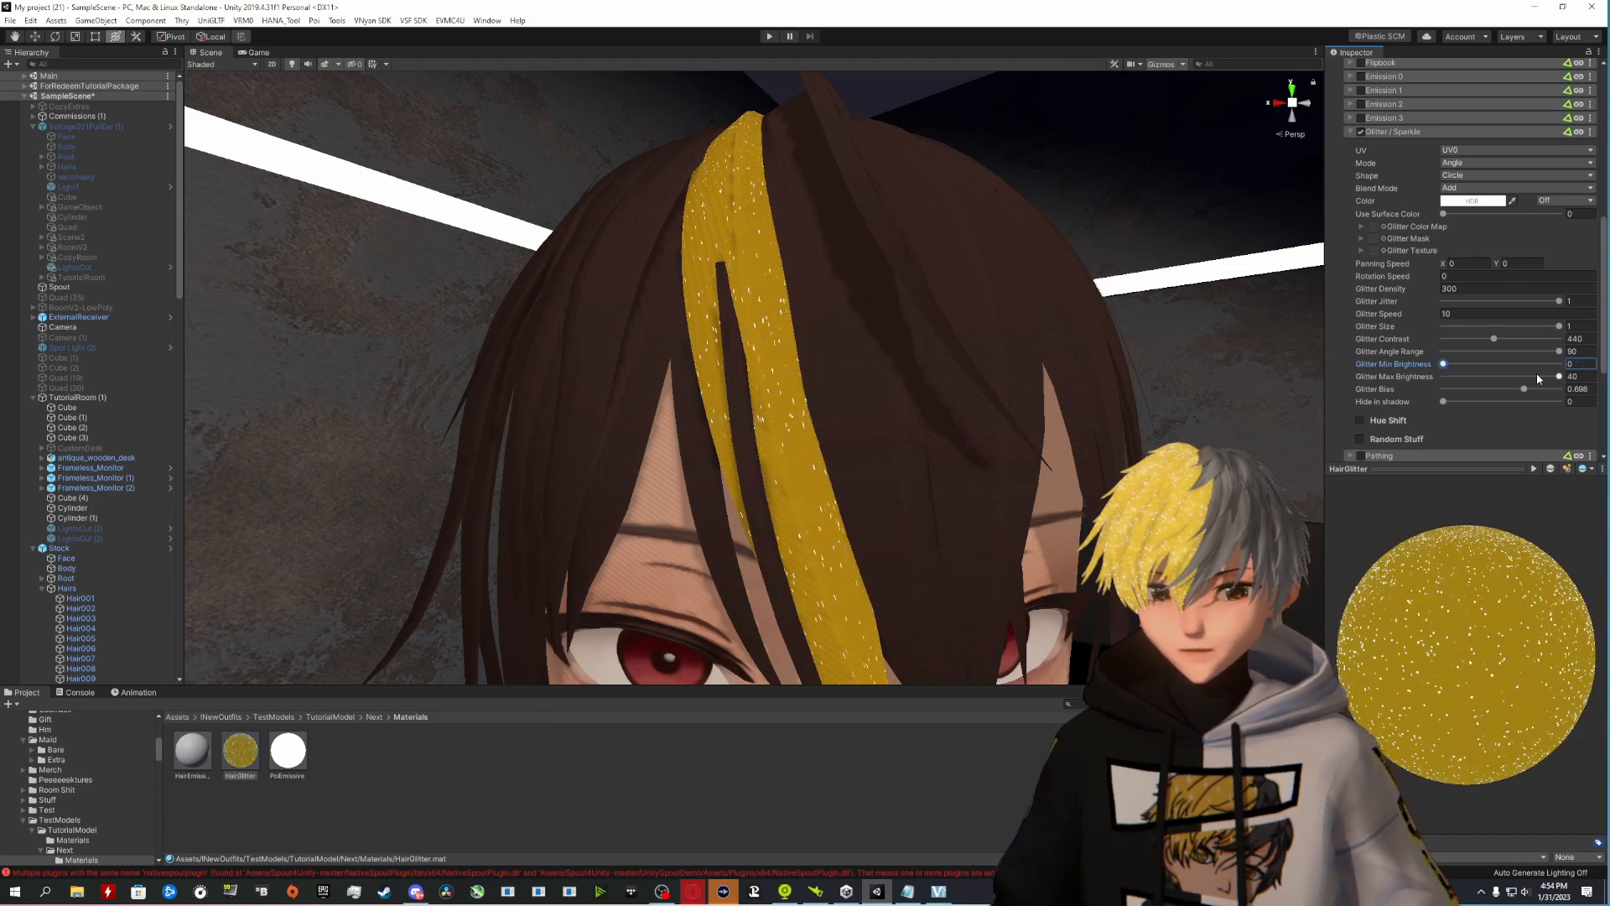
drag(1559, 377, 1606, 388)
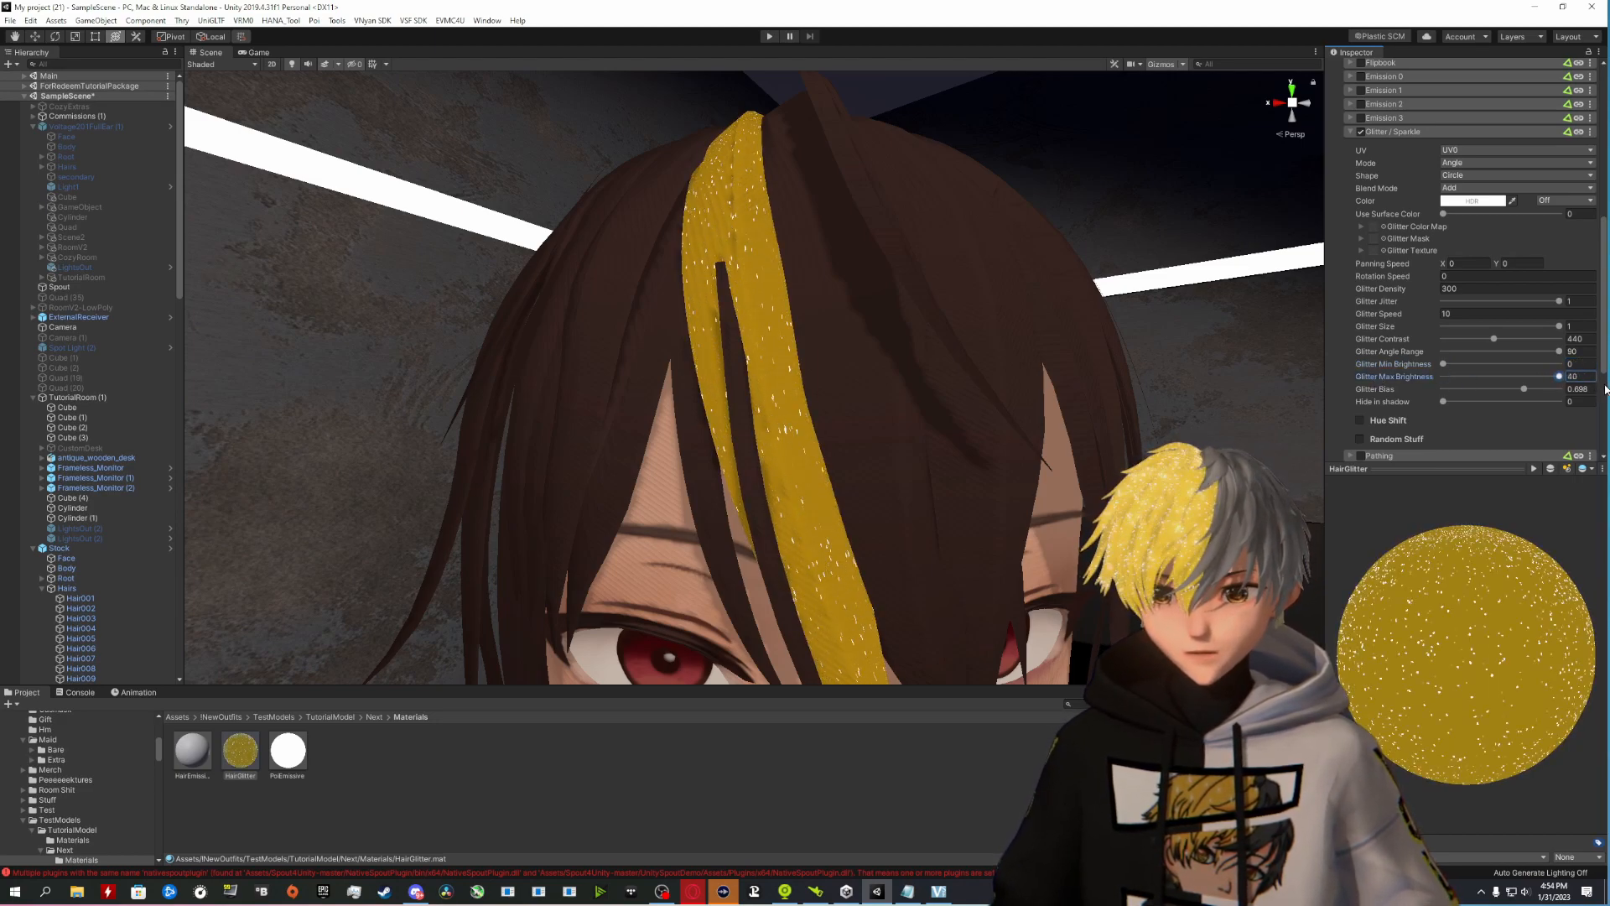
Step: Try Random Stuff on the glitter with a saturation range of 1 to 1 and random size over the full range, and disable it
scroll(1383, 422, down, 3)
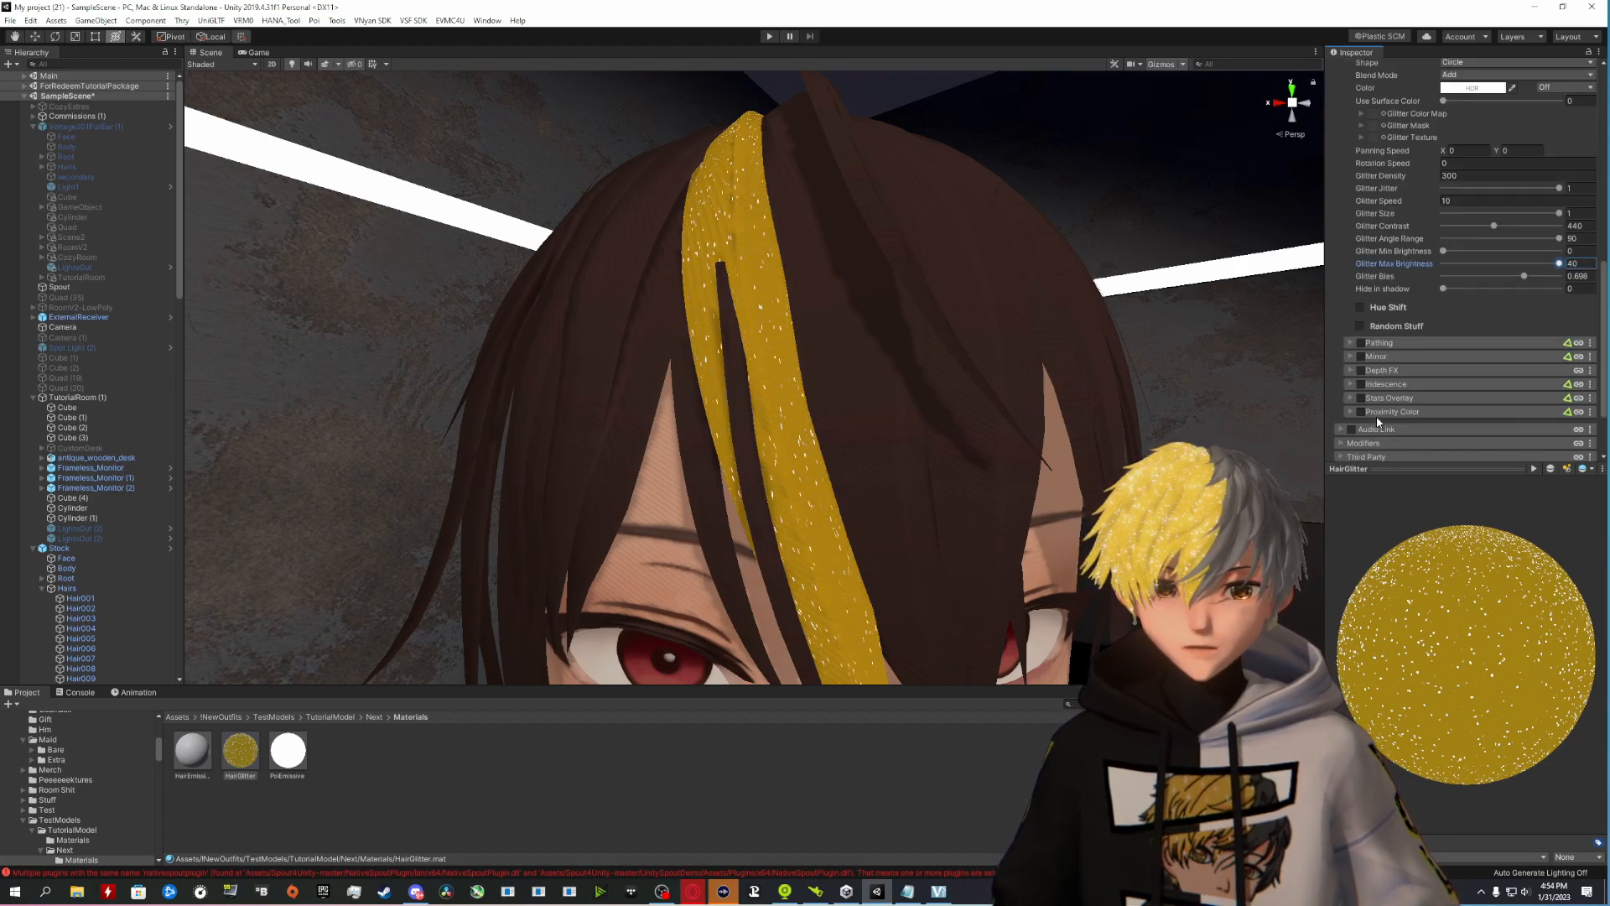
click(1360, 326)
right_drag(1014, 328, 1042, 299)
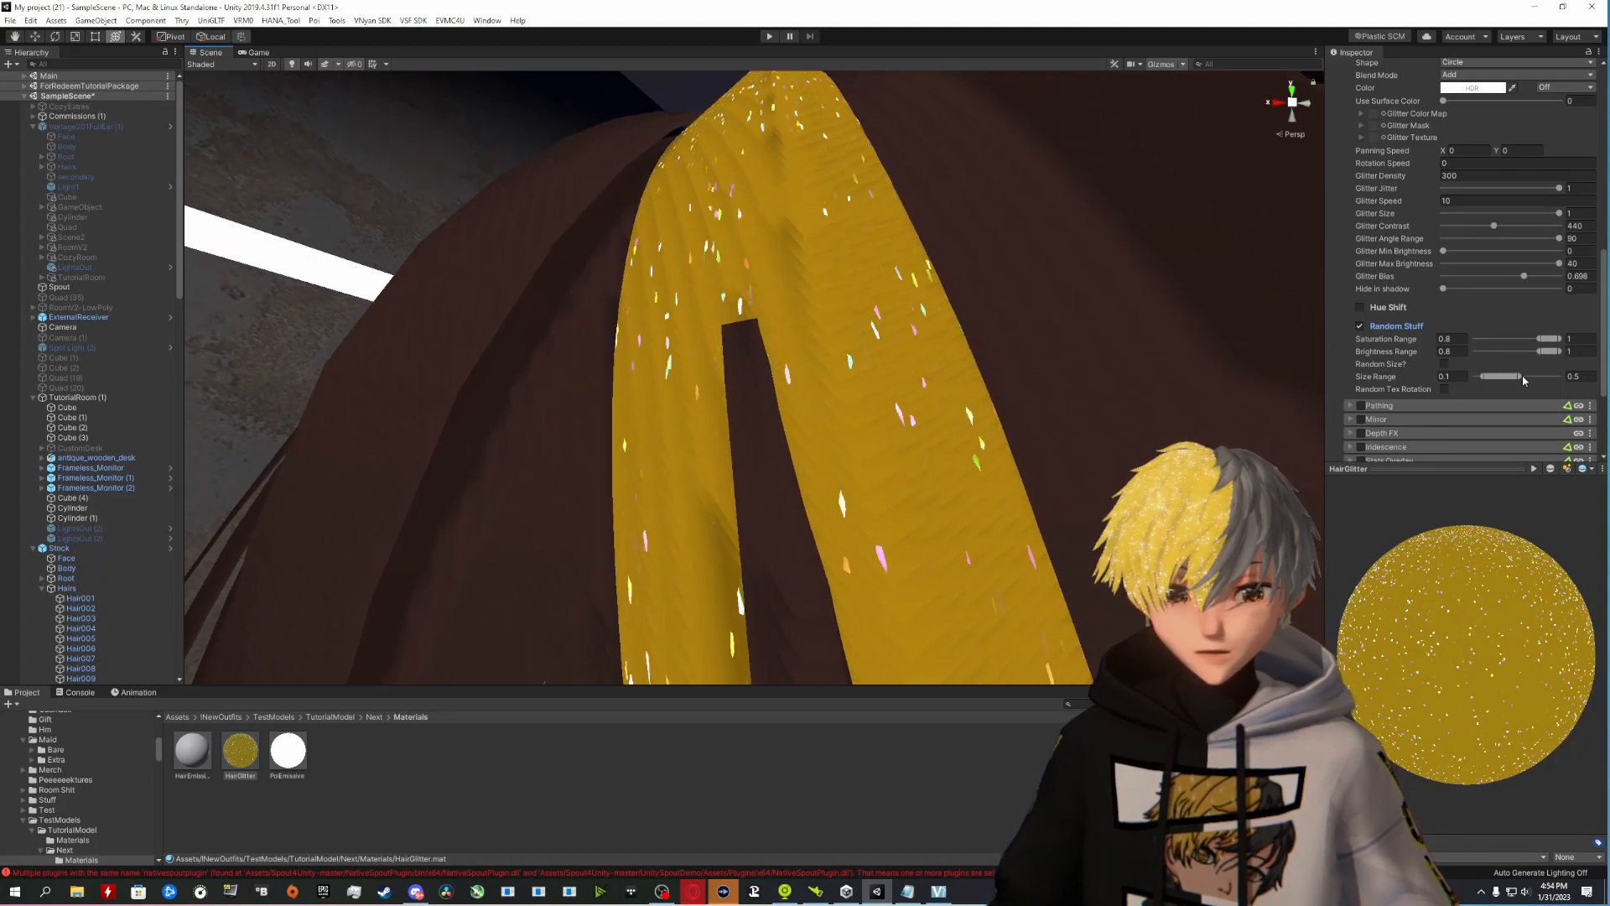
drag(1519, 376, 1478, 342)
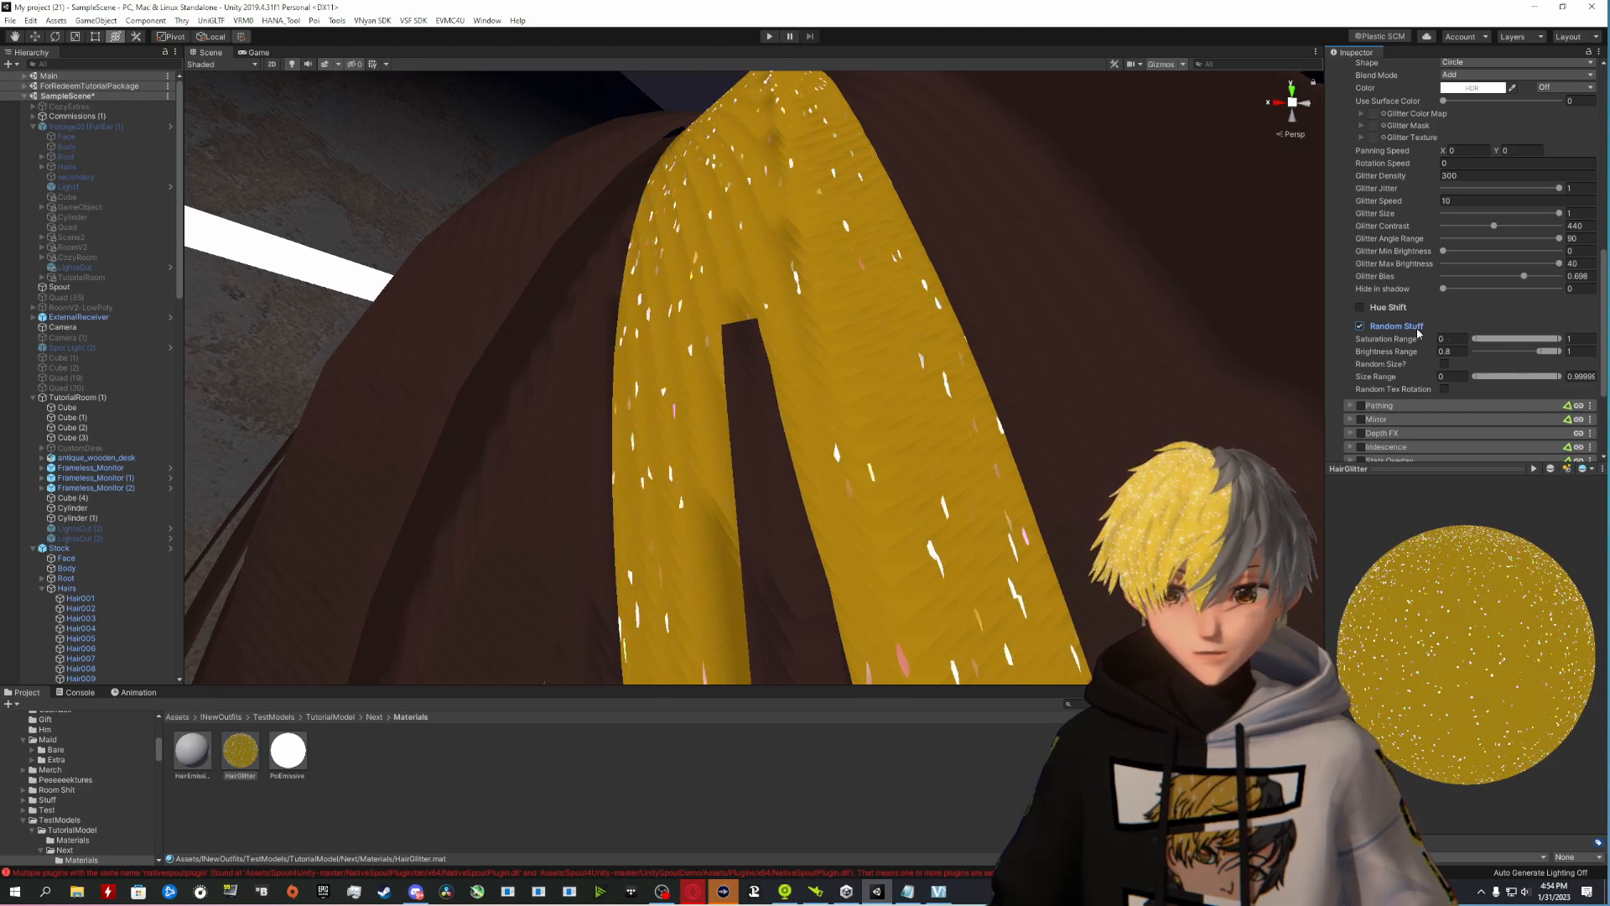
drag(1478, 342, 1557, 339)
click(1444, 364)
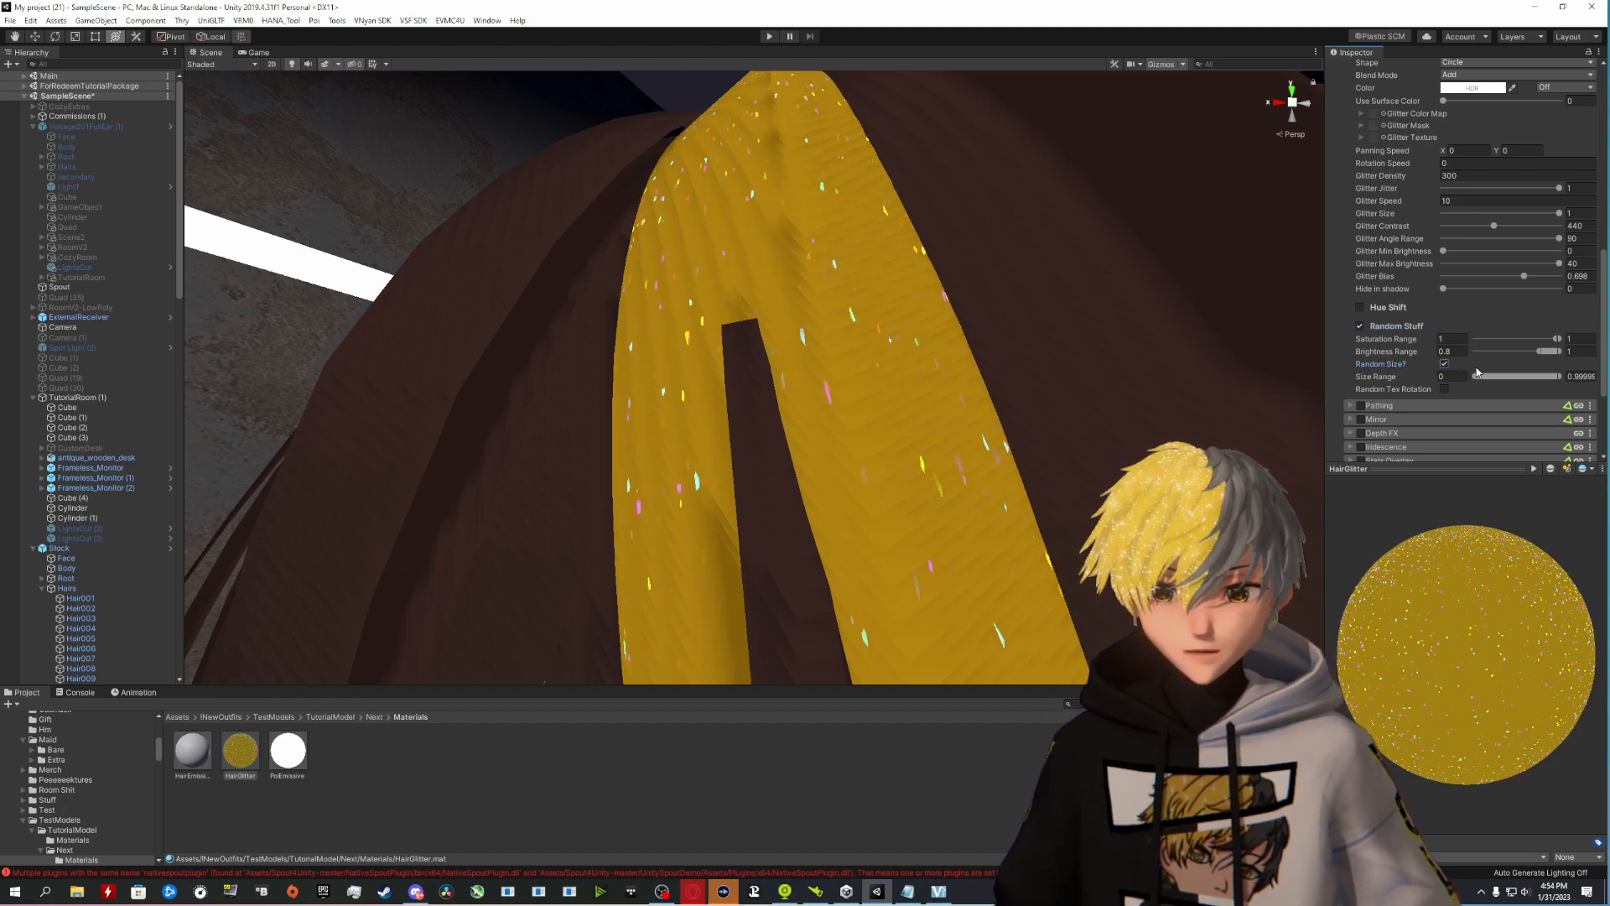
click(1359, 325)
Step: Try Hue Shift on red glitter with Shift Speed 5 and Hue Shift 0.584, and disable Hue Shift
click(1359, 307)
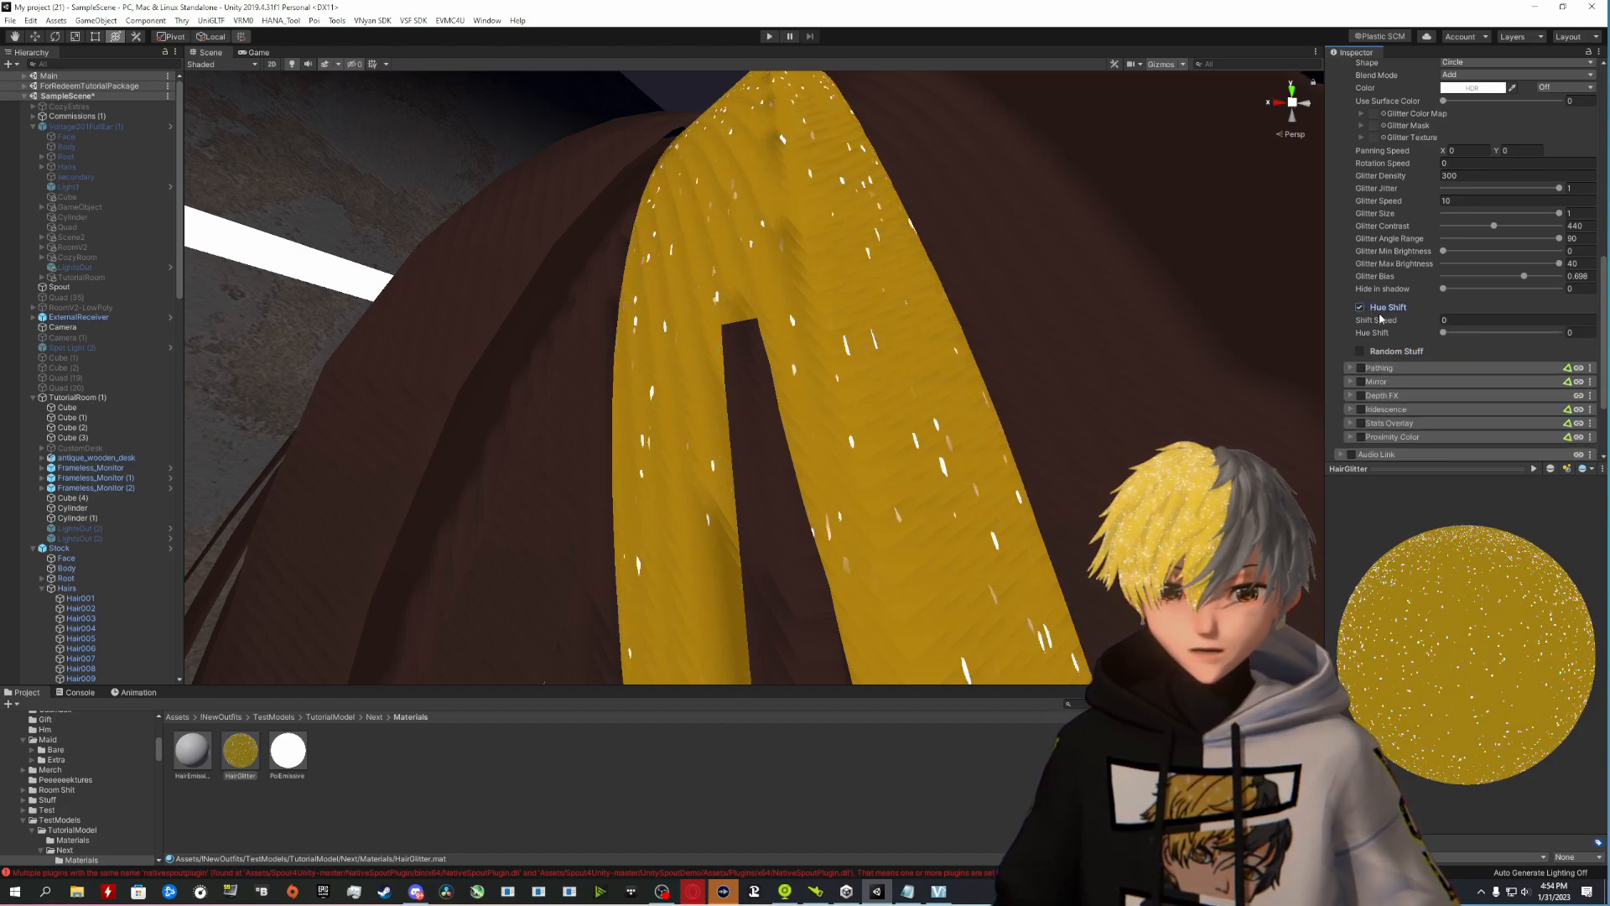
click(1428, 322)
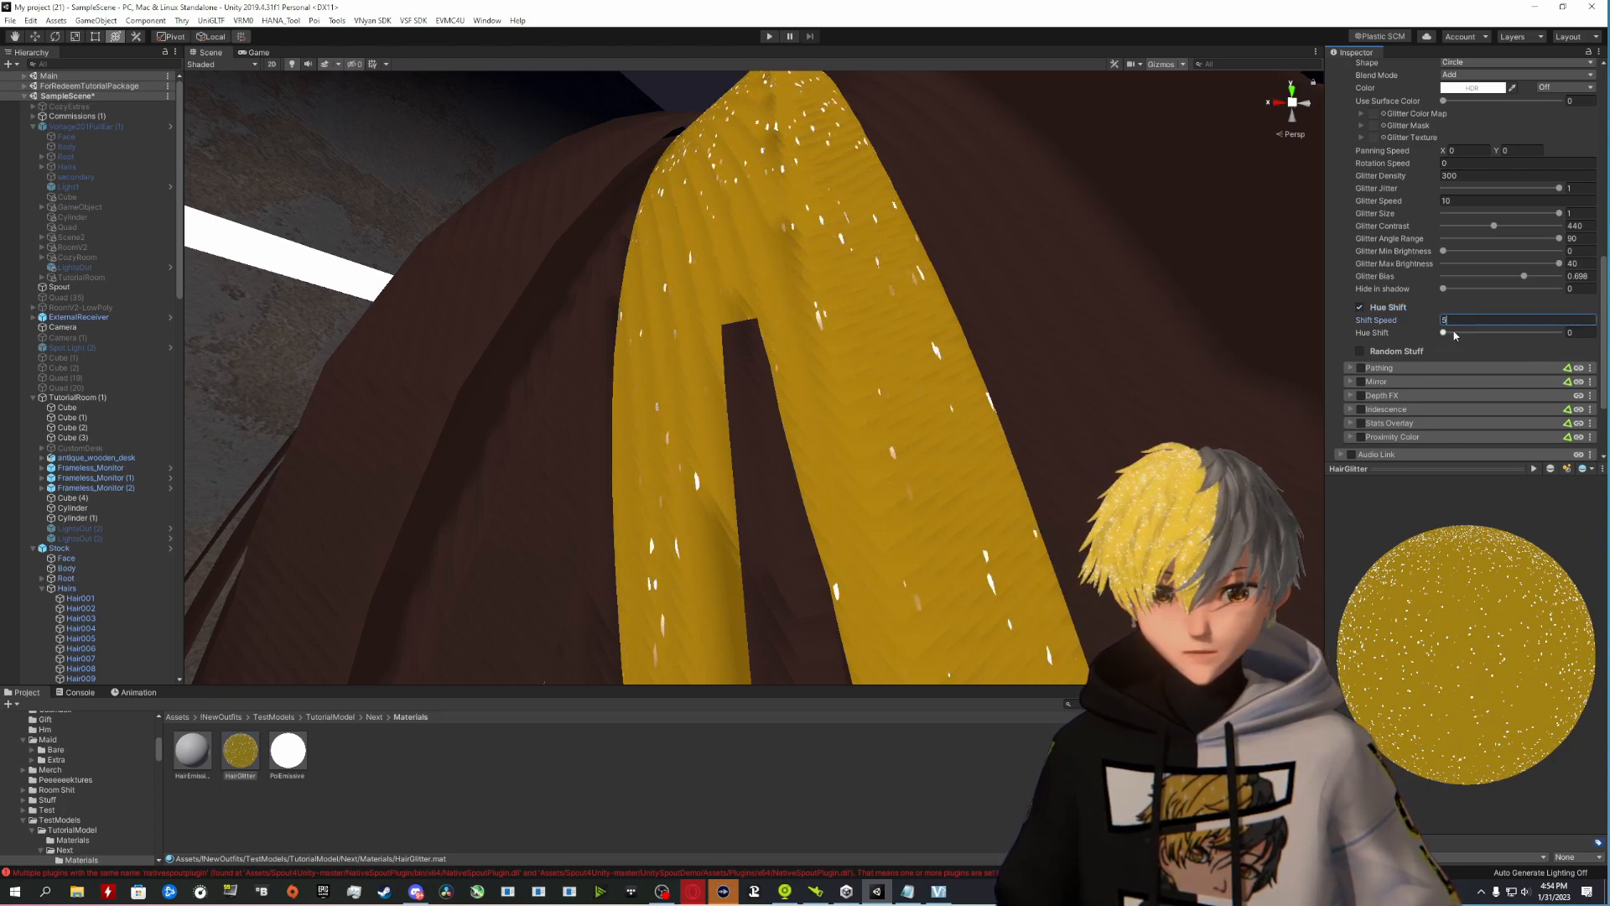
text(5)
drag(1445, 333, 1510, 333)
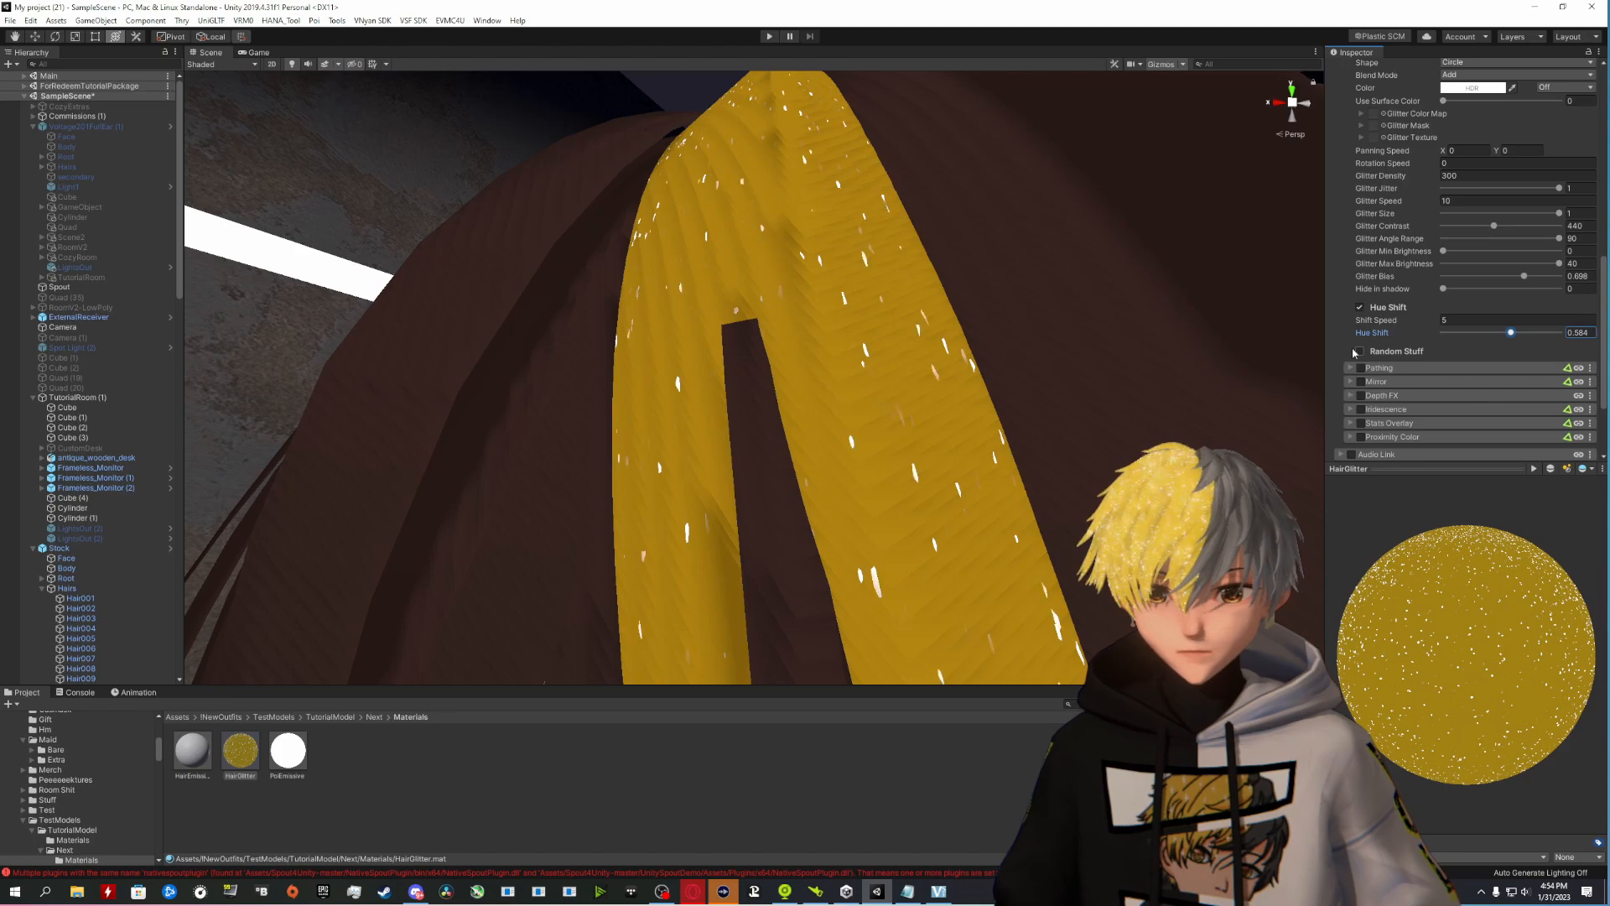
click(1478, 87)
click(1455, 308)
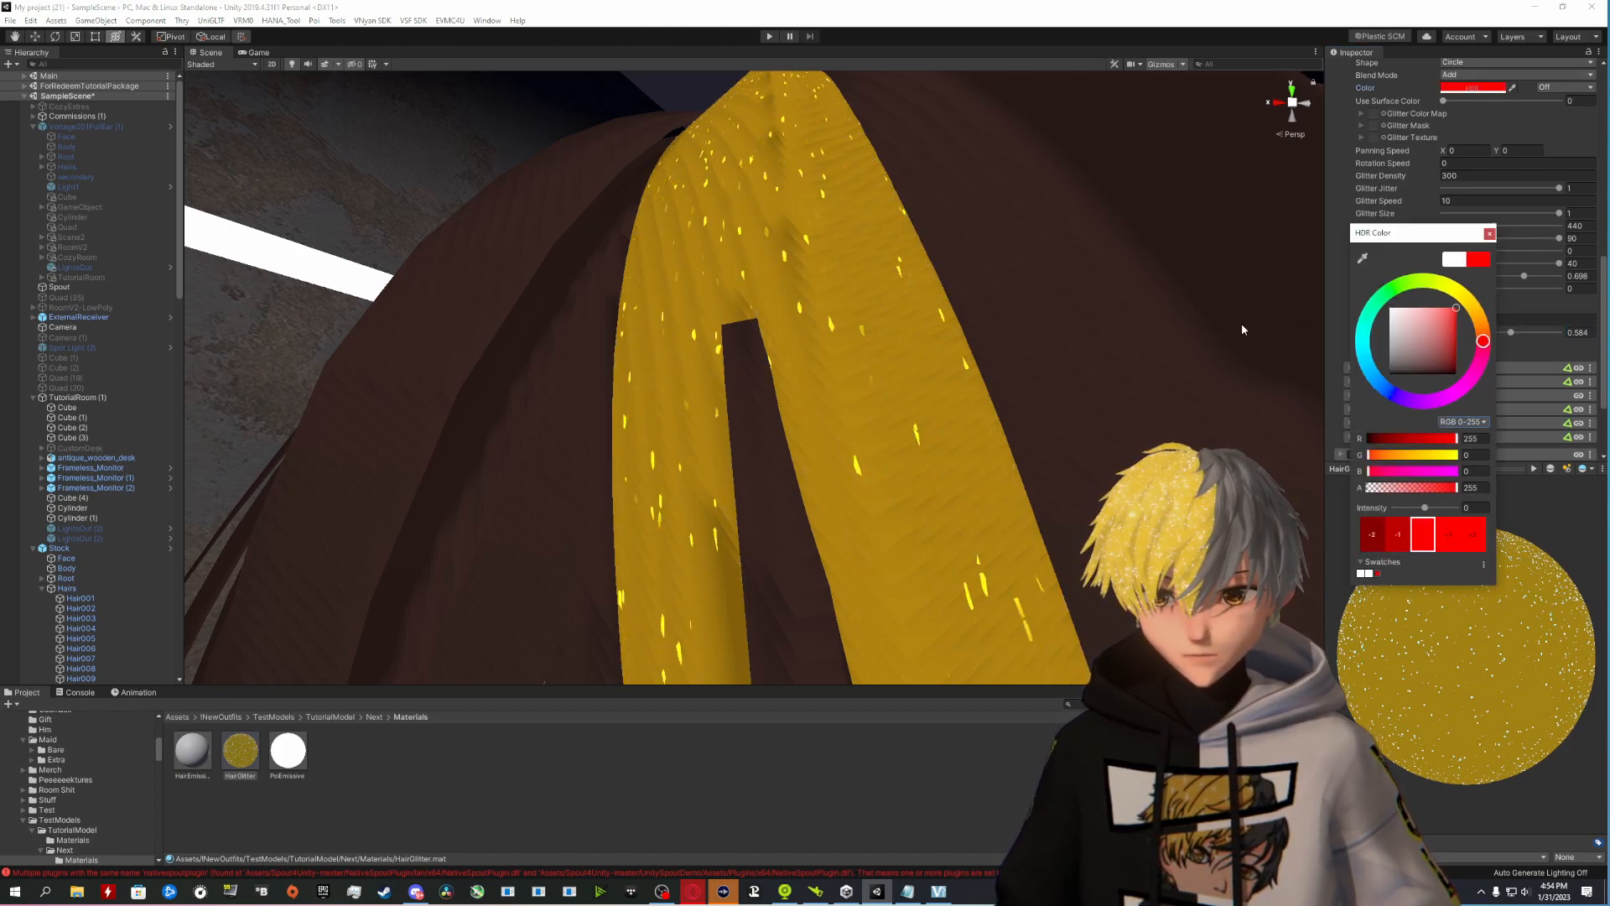
click(1490, 234)
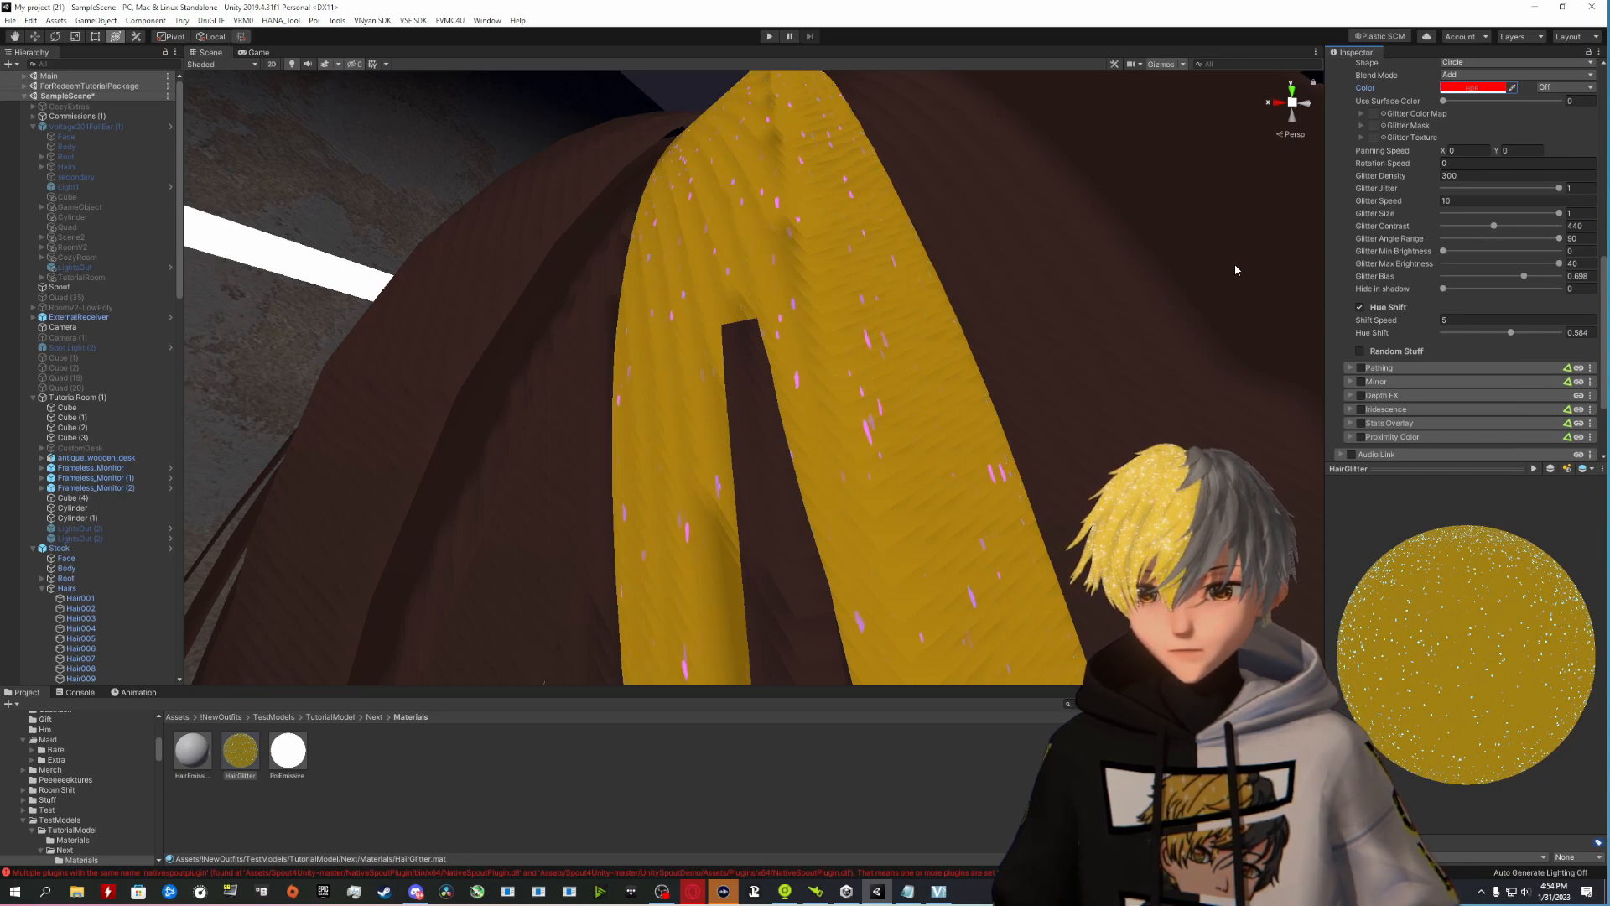
click(1359, 307)
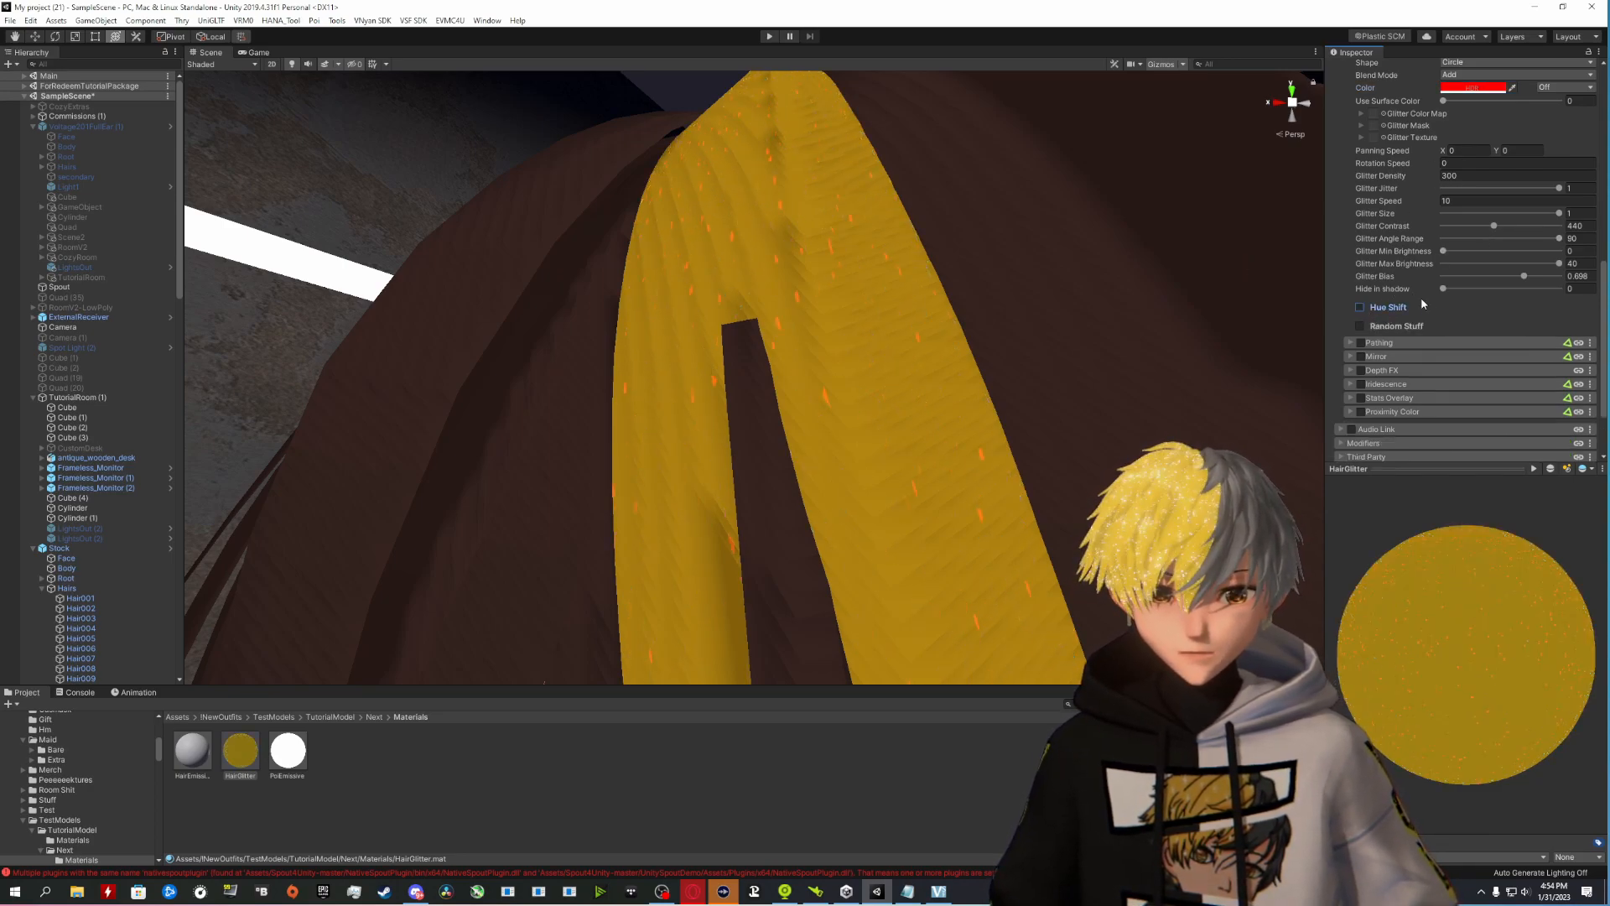
Step: Restore the glitter color to white and return Use Surface Color to 0 after trying 0.152
click(1460, 101)
click(1472, 87)
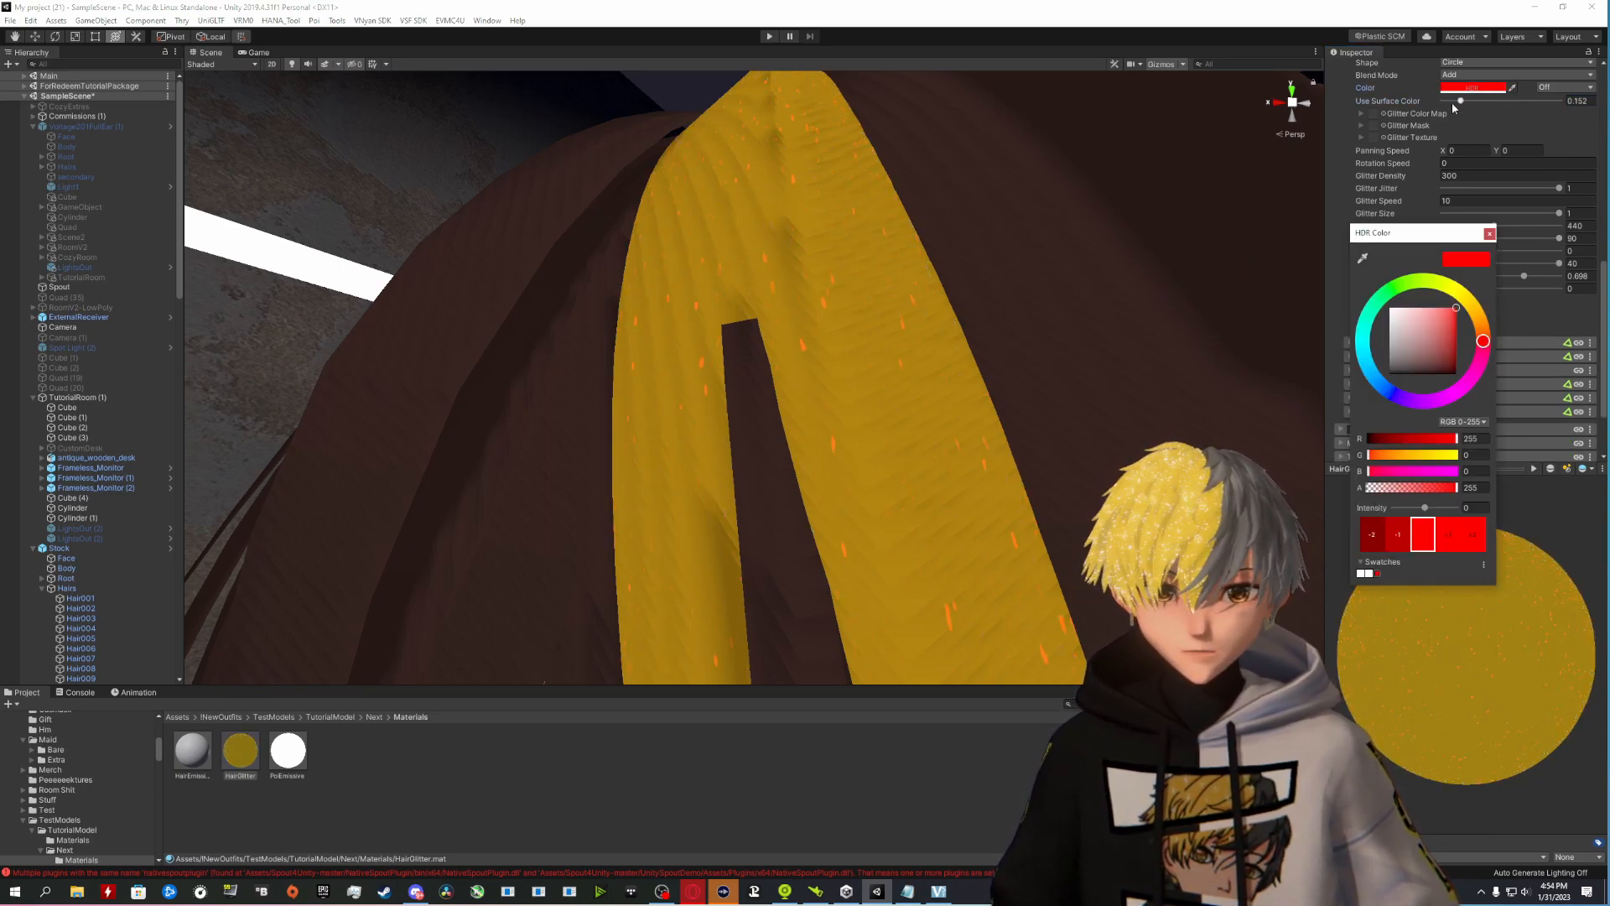
click(1489, 234)
drag(1460, 101, 1439, 101)
Step: Try the Panosphere and Polar UV options for the glitter's UV mapping
key(s)
right_drag(1111, 190, 1090, 244)
key(w)
key(s)
scroll(1436, 270, up, 3)
click(1450, 148)
click(1490, 219)
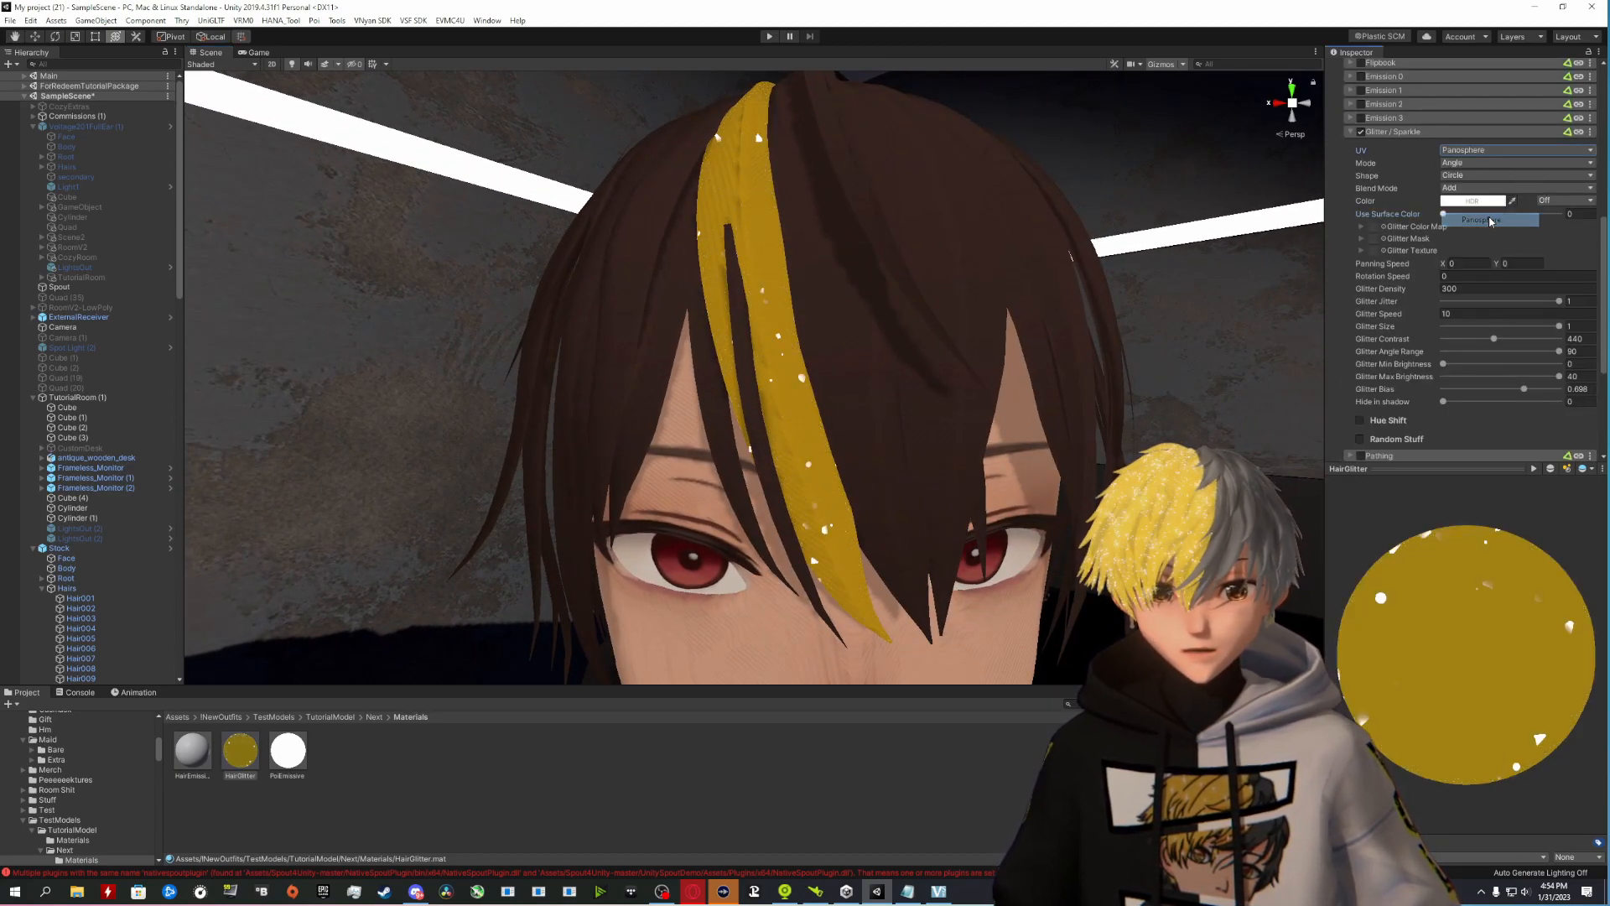
click(1491, 151)
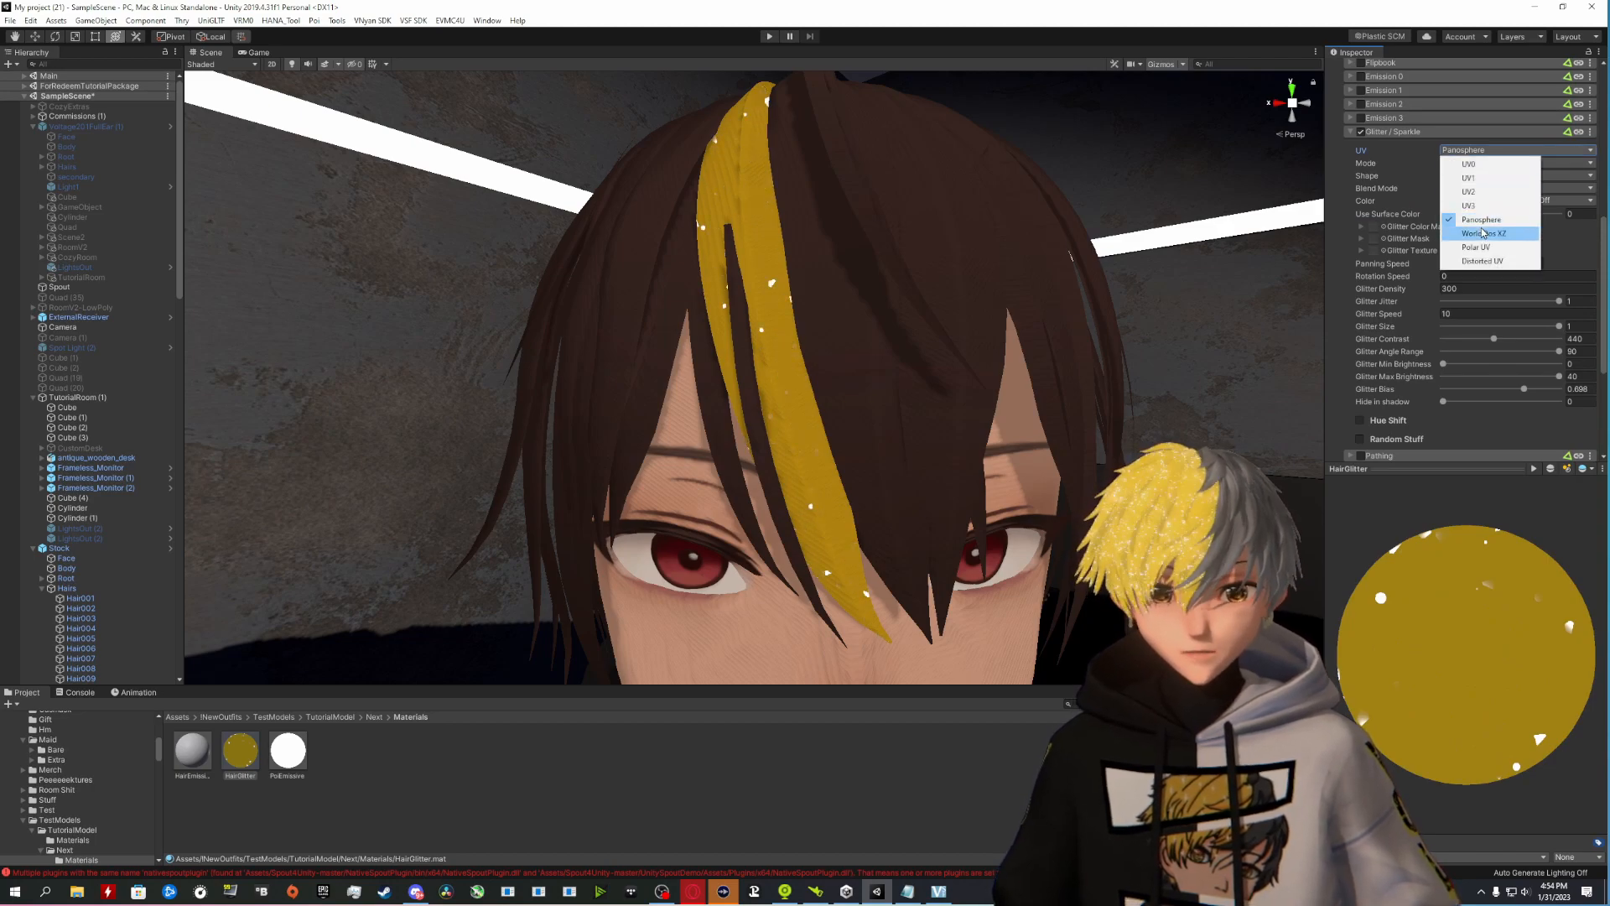
click(1479, 247)
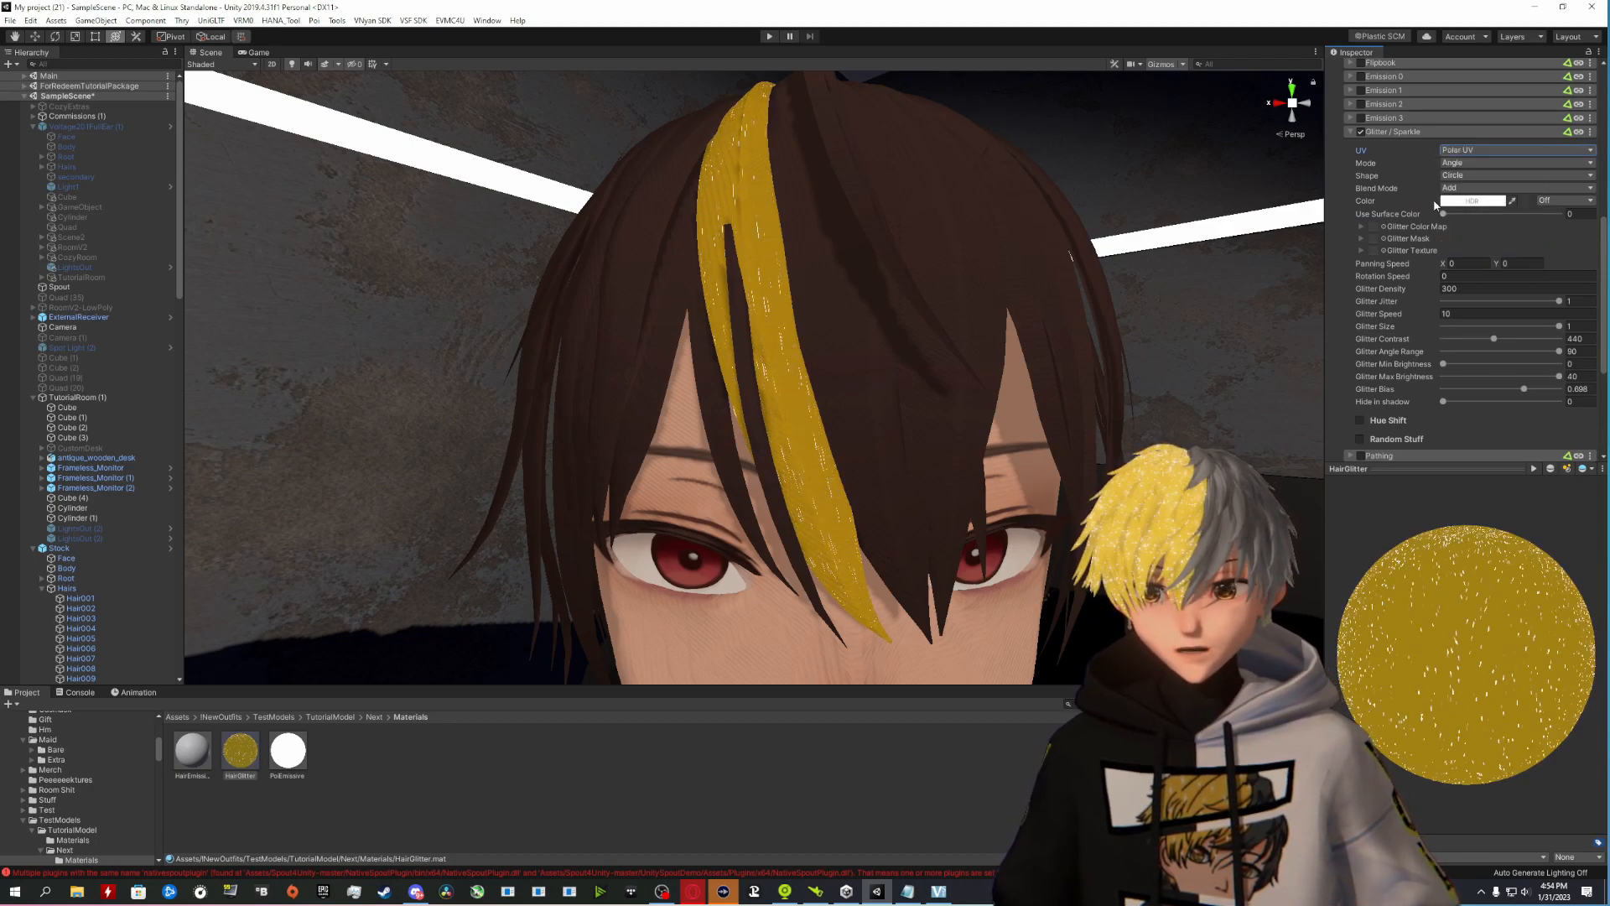
Step: Try Distorted UV and World Pos XZ for the glitter's UV mapping, and return it to UV0
click(1497, 152)
click(1480, 260)
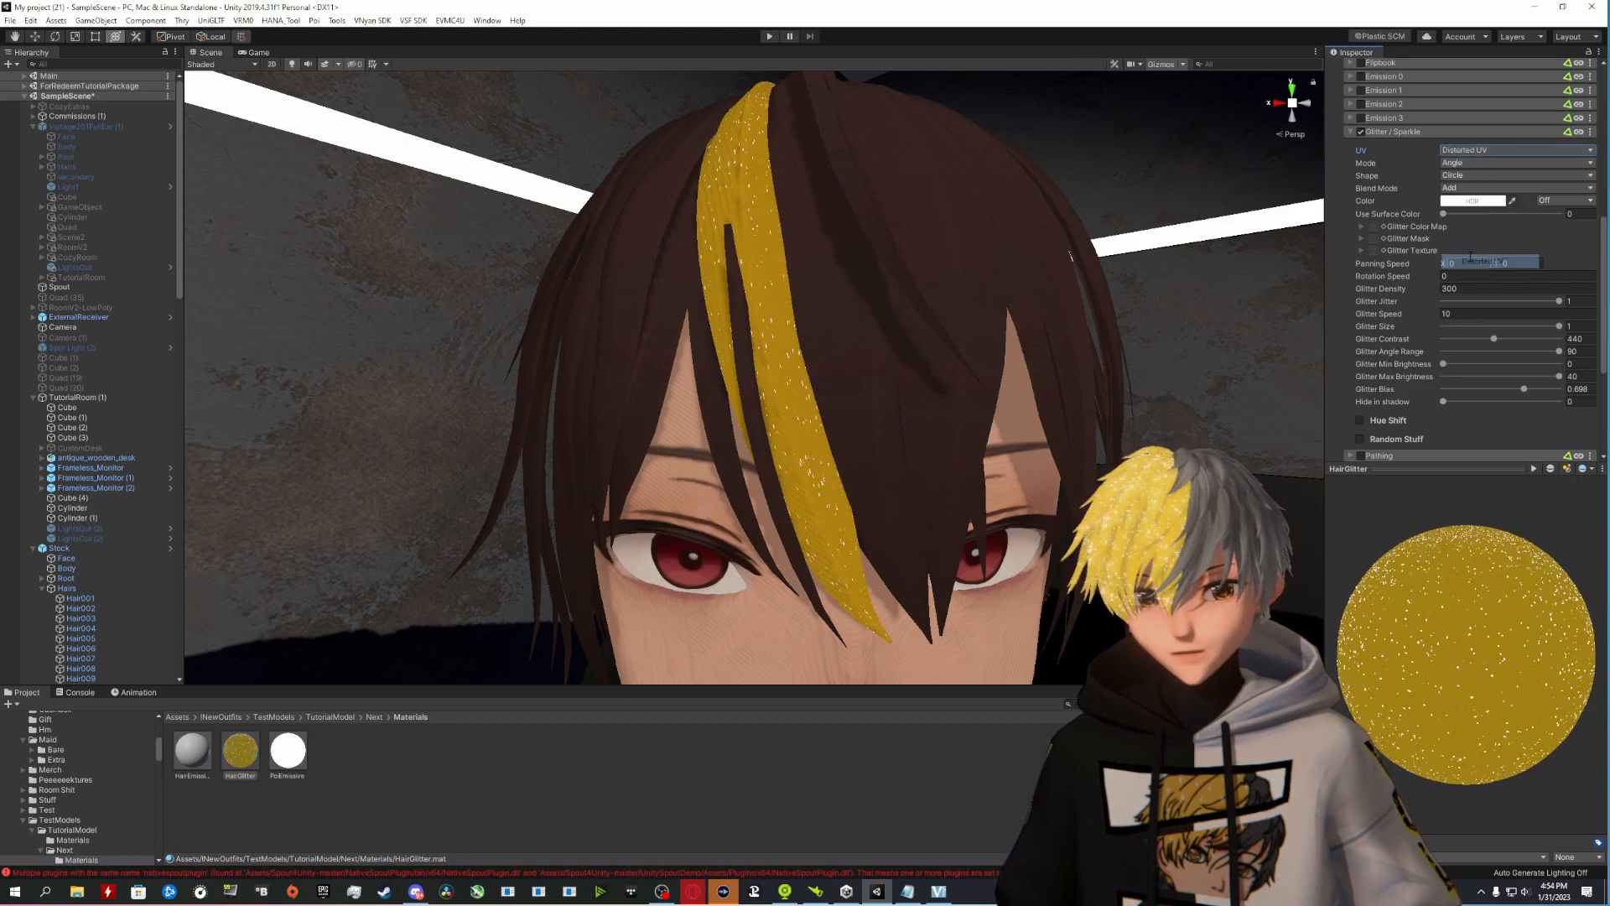
click(1476, 152)
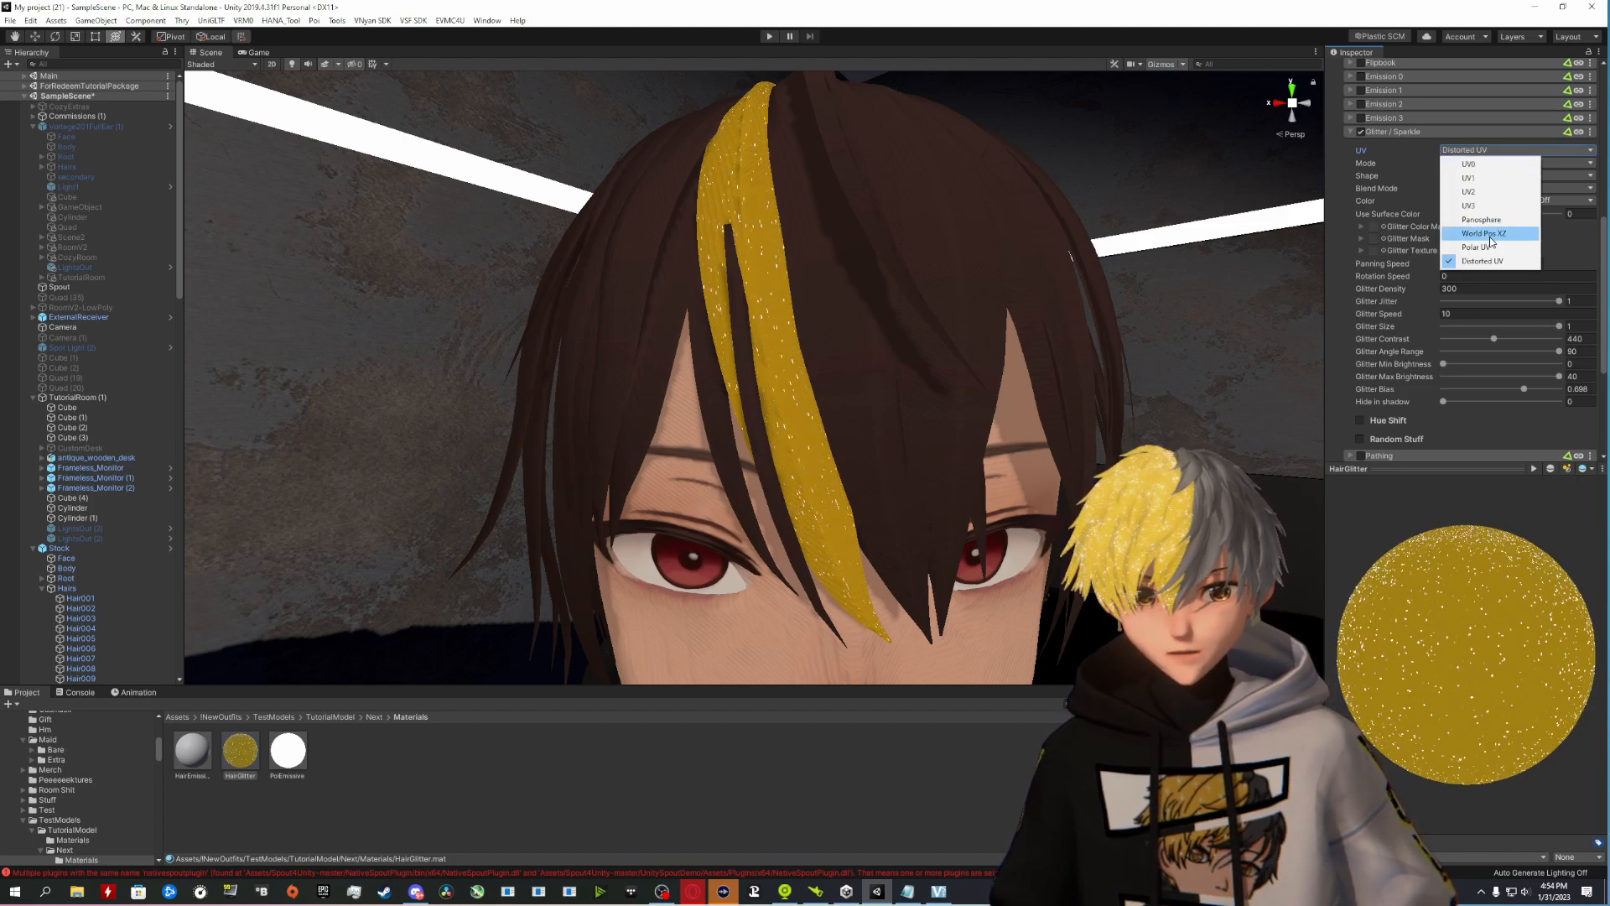
click(1489, 234)
click(1482, 153)
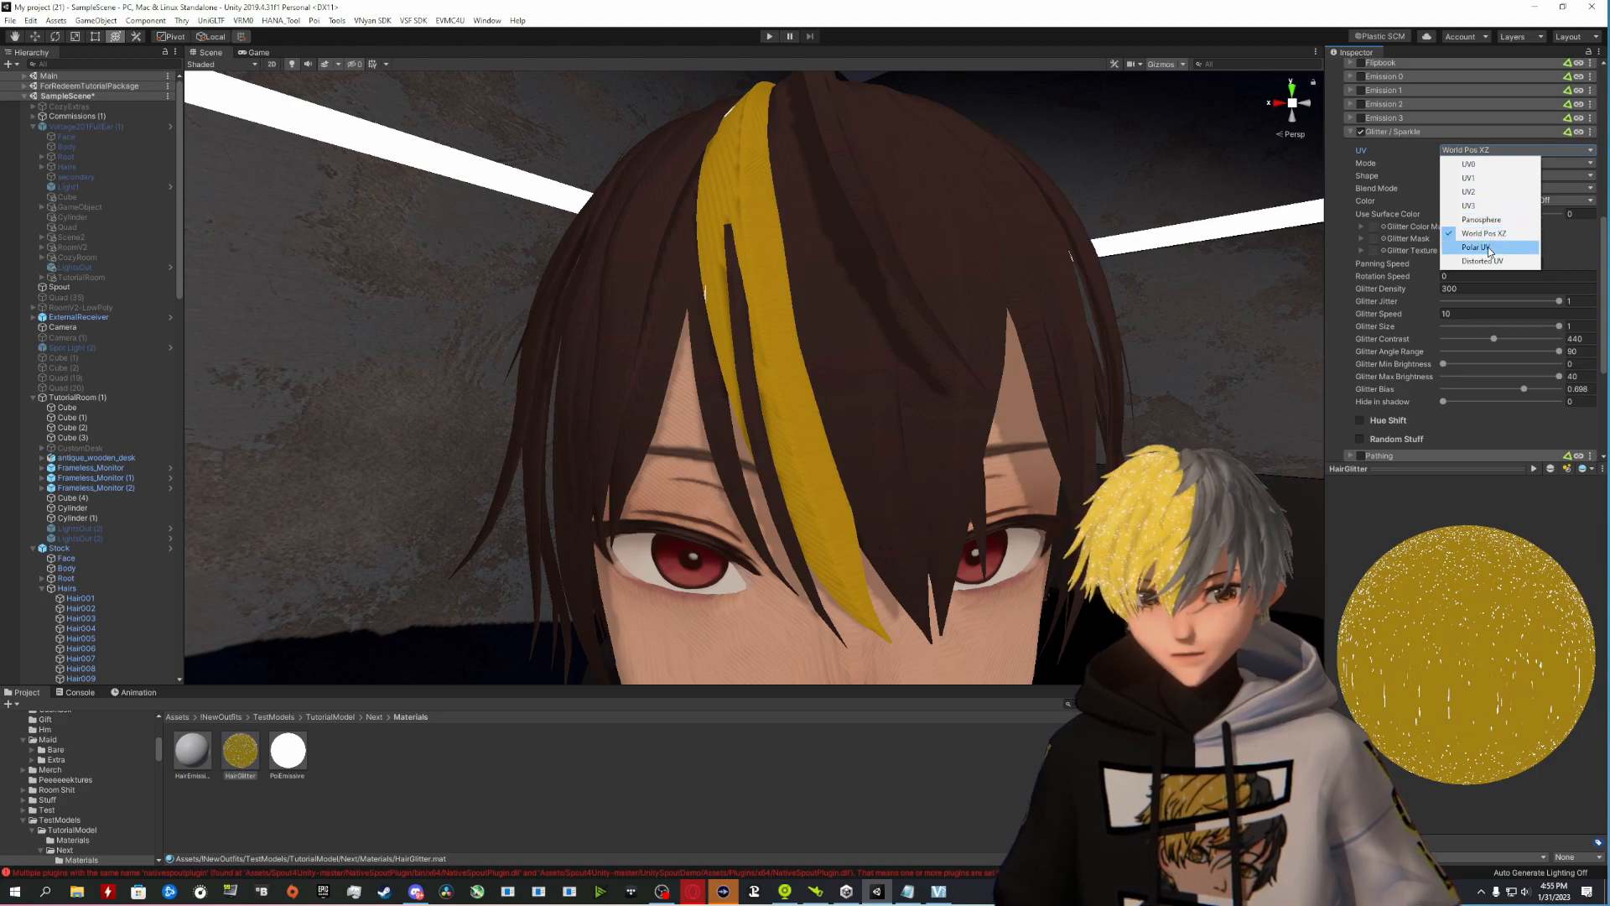
click(1480, 164)
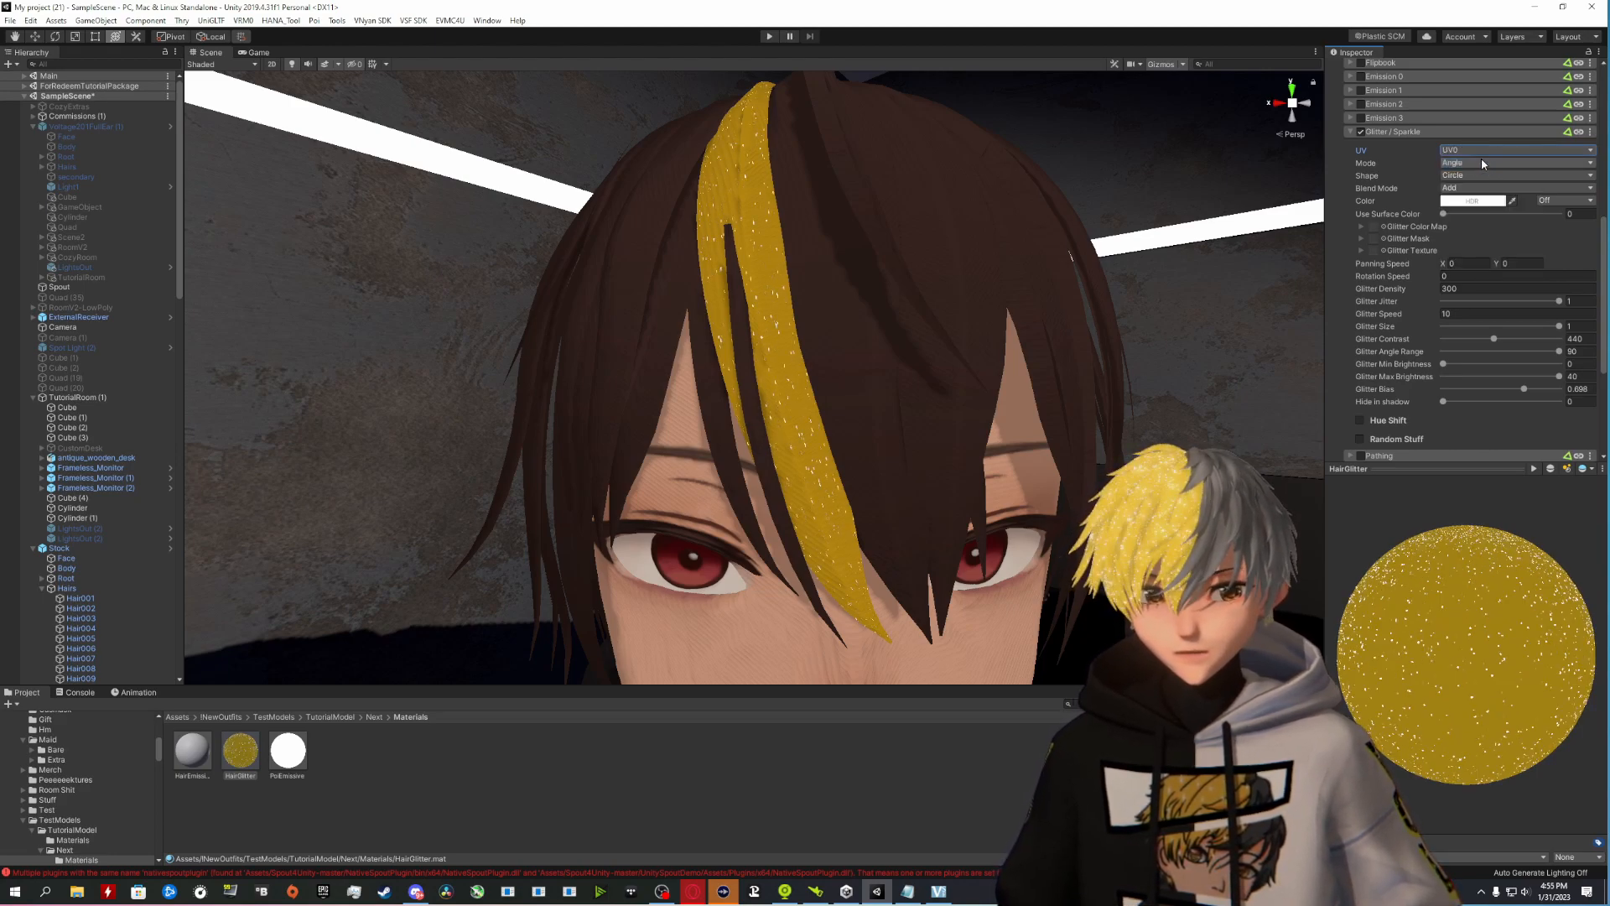
Step: Keep the glitter Mode at Angle, try the Square shape, and return Shape to Circle
click(1476, 166)
click(1478, 179)
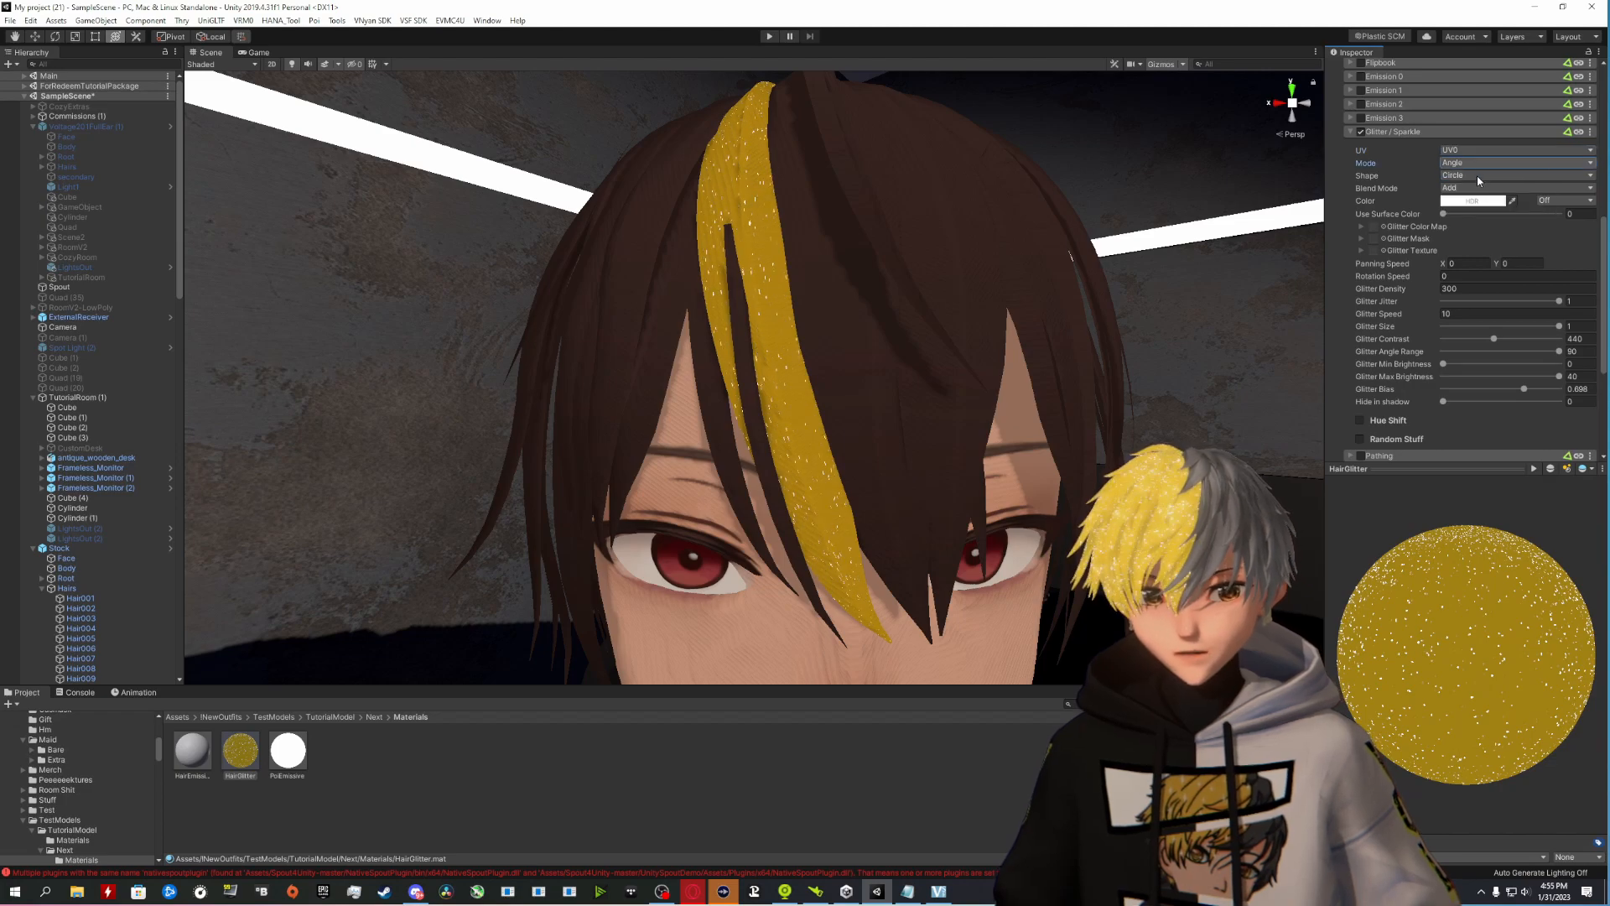
click(1470, 178)
click(1479, 194)
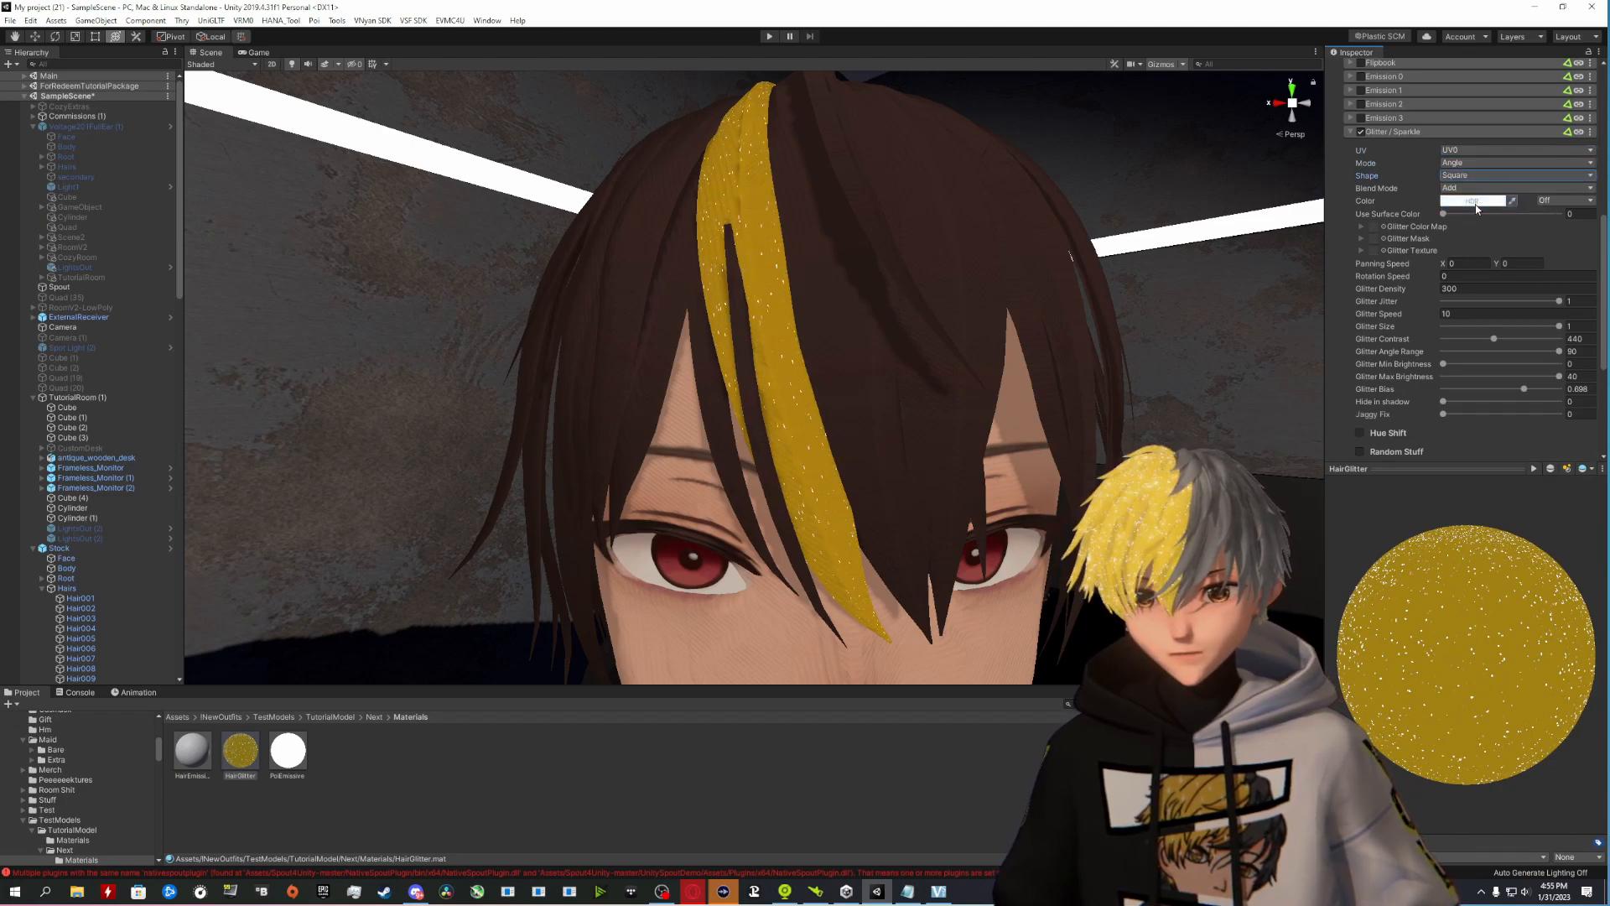
click(1479, 176)
click(1475, 184)
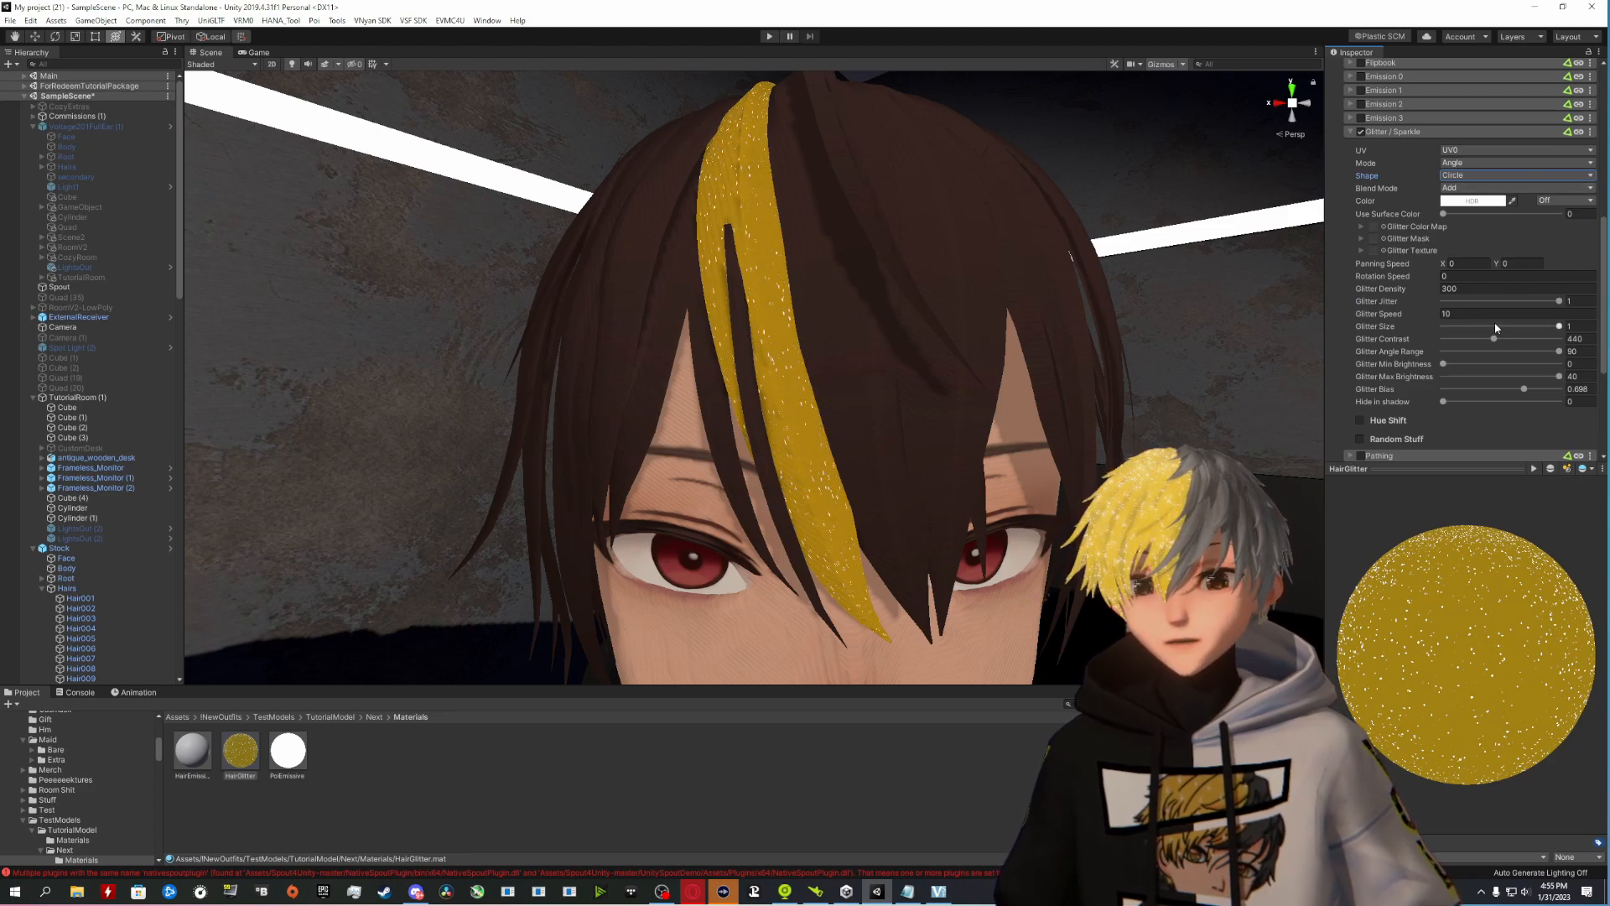
Step: Enable Emission 0 on HairGlitter with a yellow emission color (RGB 207, 167, 13) and an Emission Strength of 0.8
scroll(1392, 210, up, 3)
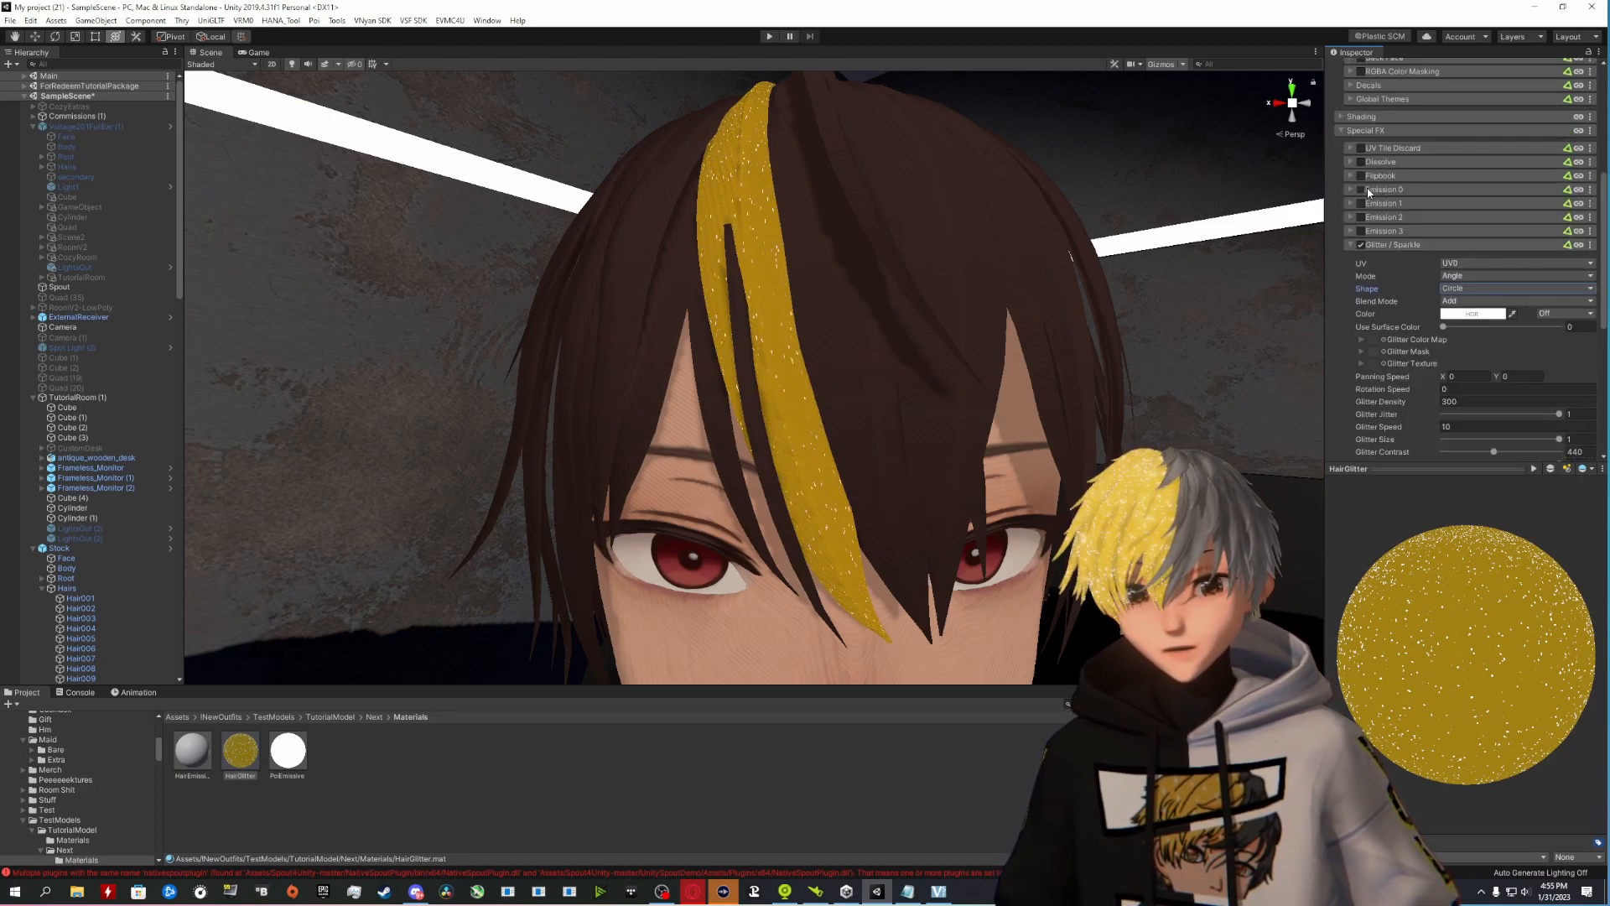
click(1359, 190)
click(1492, 221)
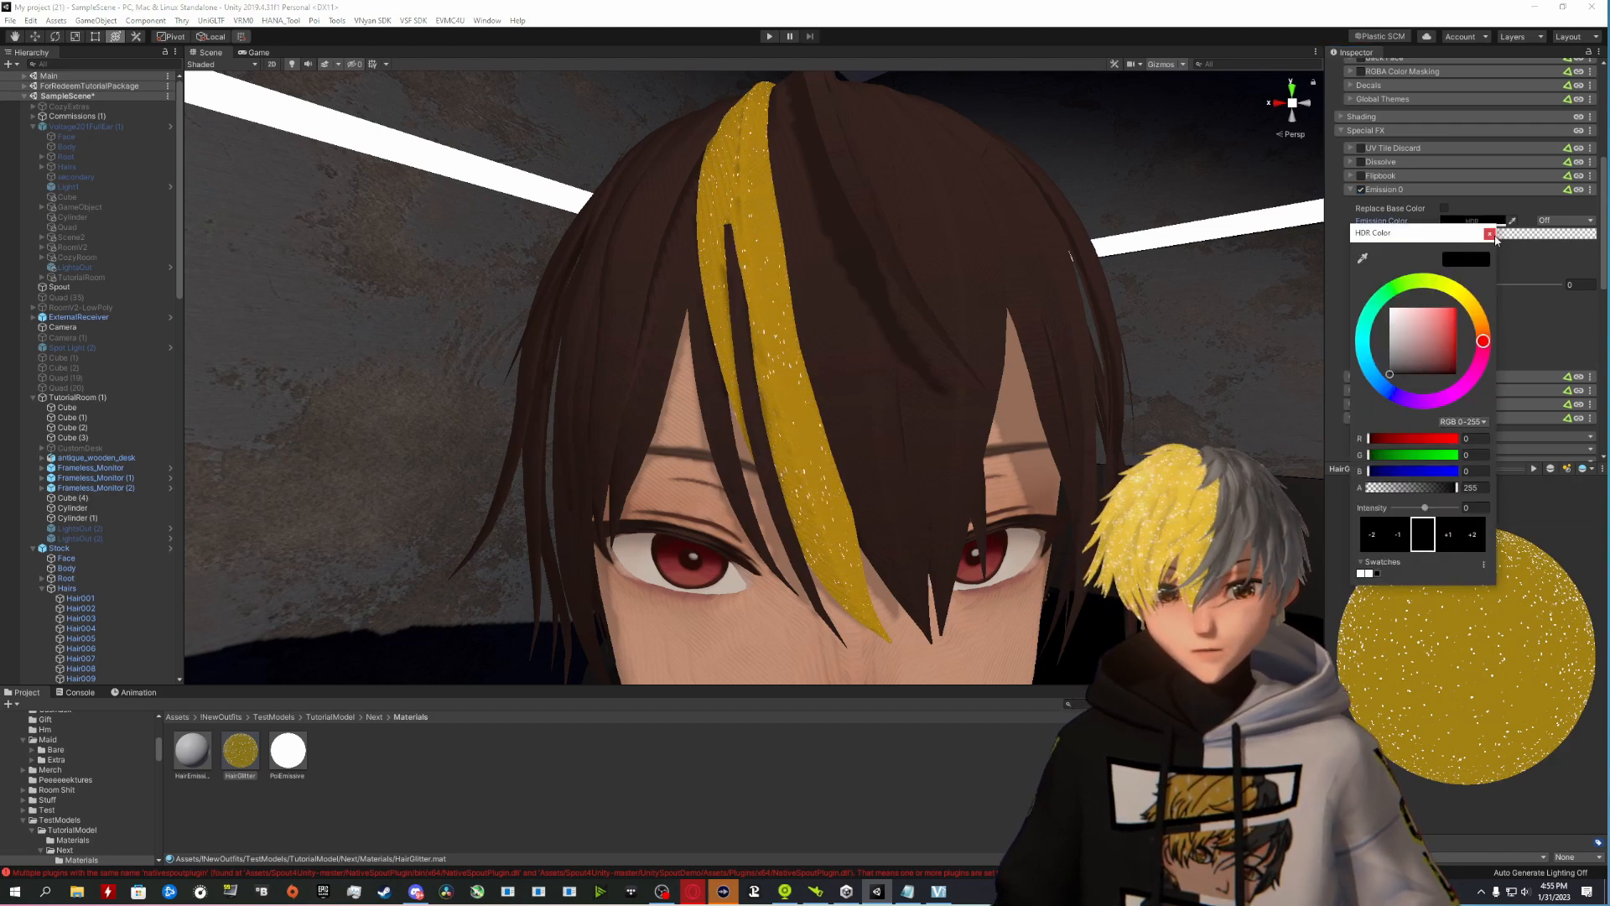
click(1490, 235)
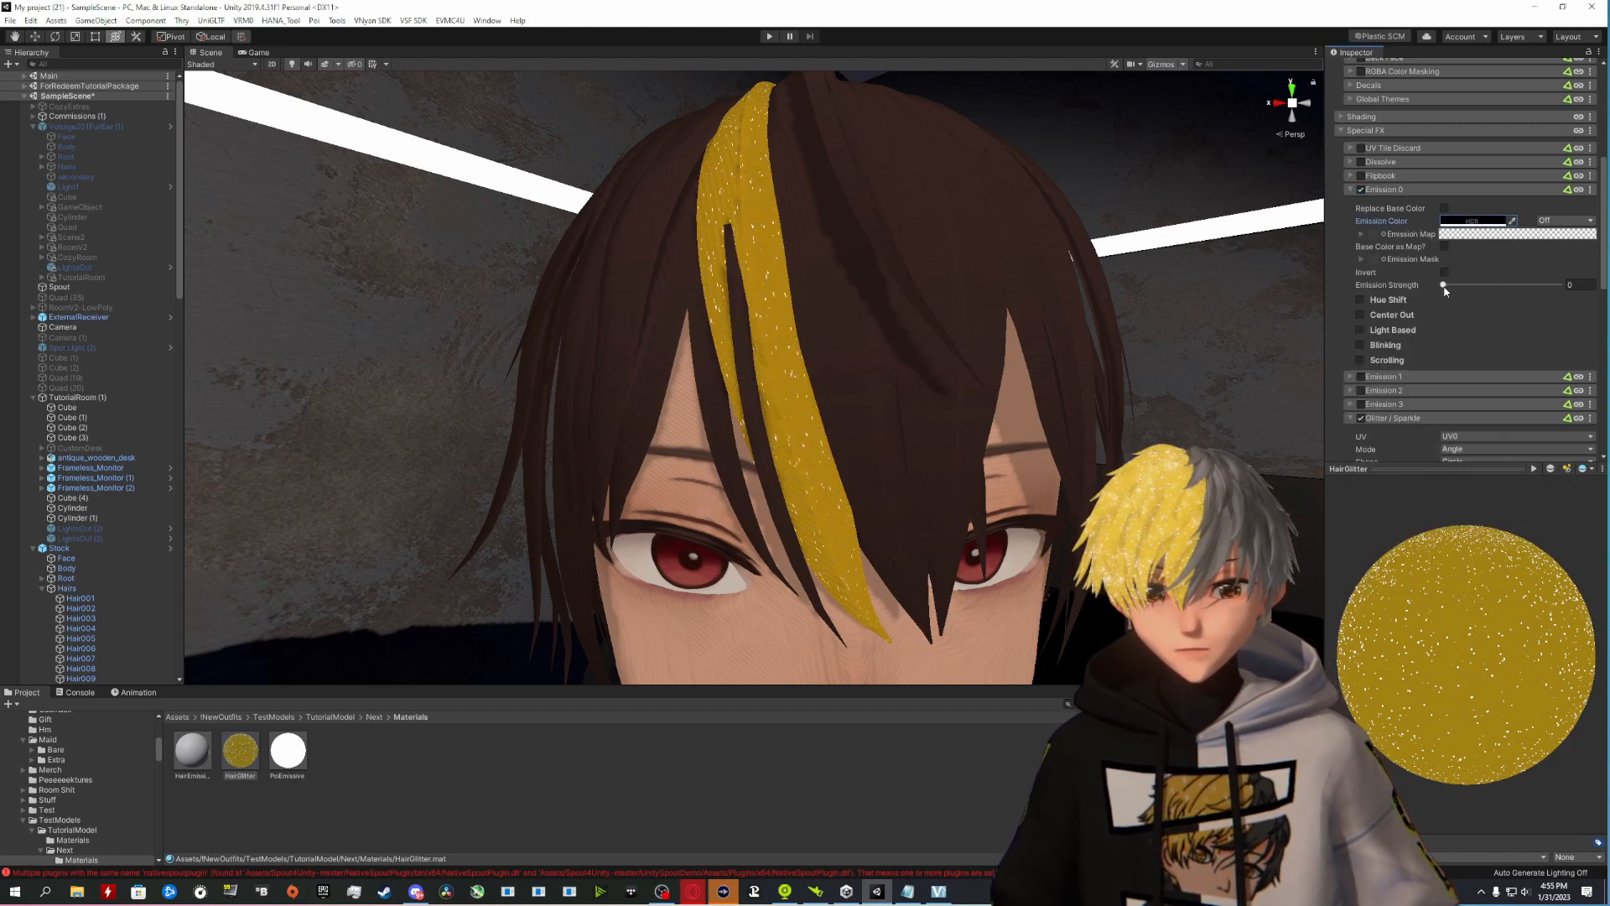
click(1460, 222)
click(1466, 302)
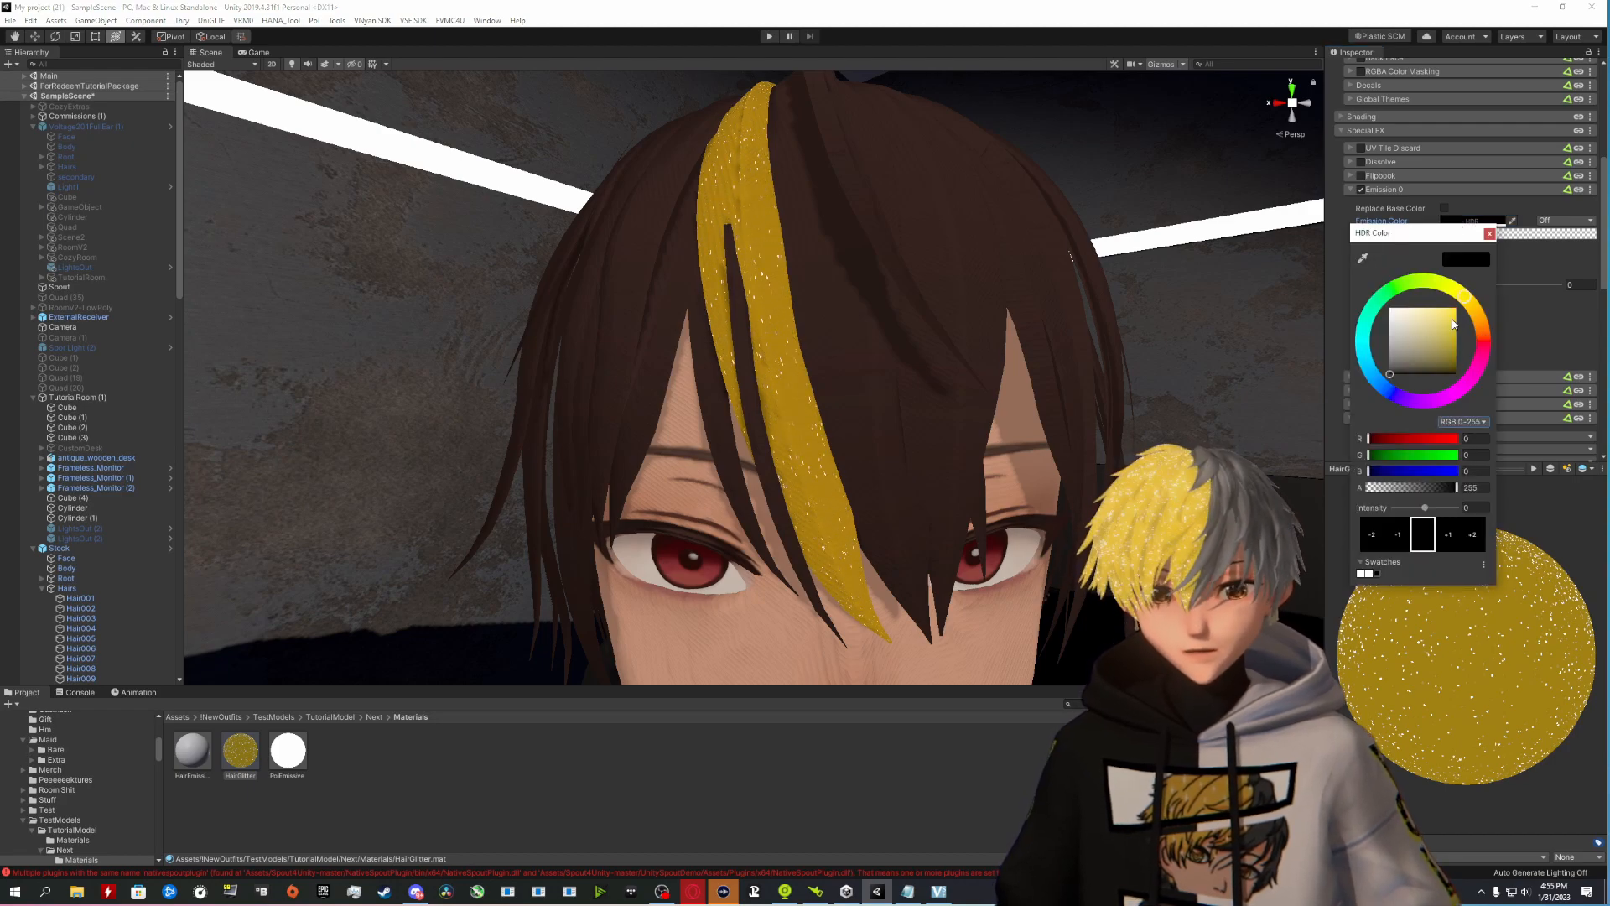
click(1445, 325)
click(1490, 234)
mouse_move(1444, 285)
mouse_down()
mouse_move(1411, 317)
mouse_move(1451, 321)
mouse_up()
Step: Turn on Replace Base Color for Emission 0 and adjust the emission color to a muted yellow (RGB 183, 149, 23)
click(1472, 221)
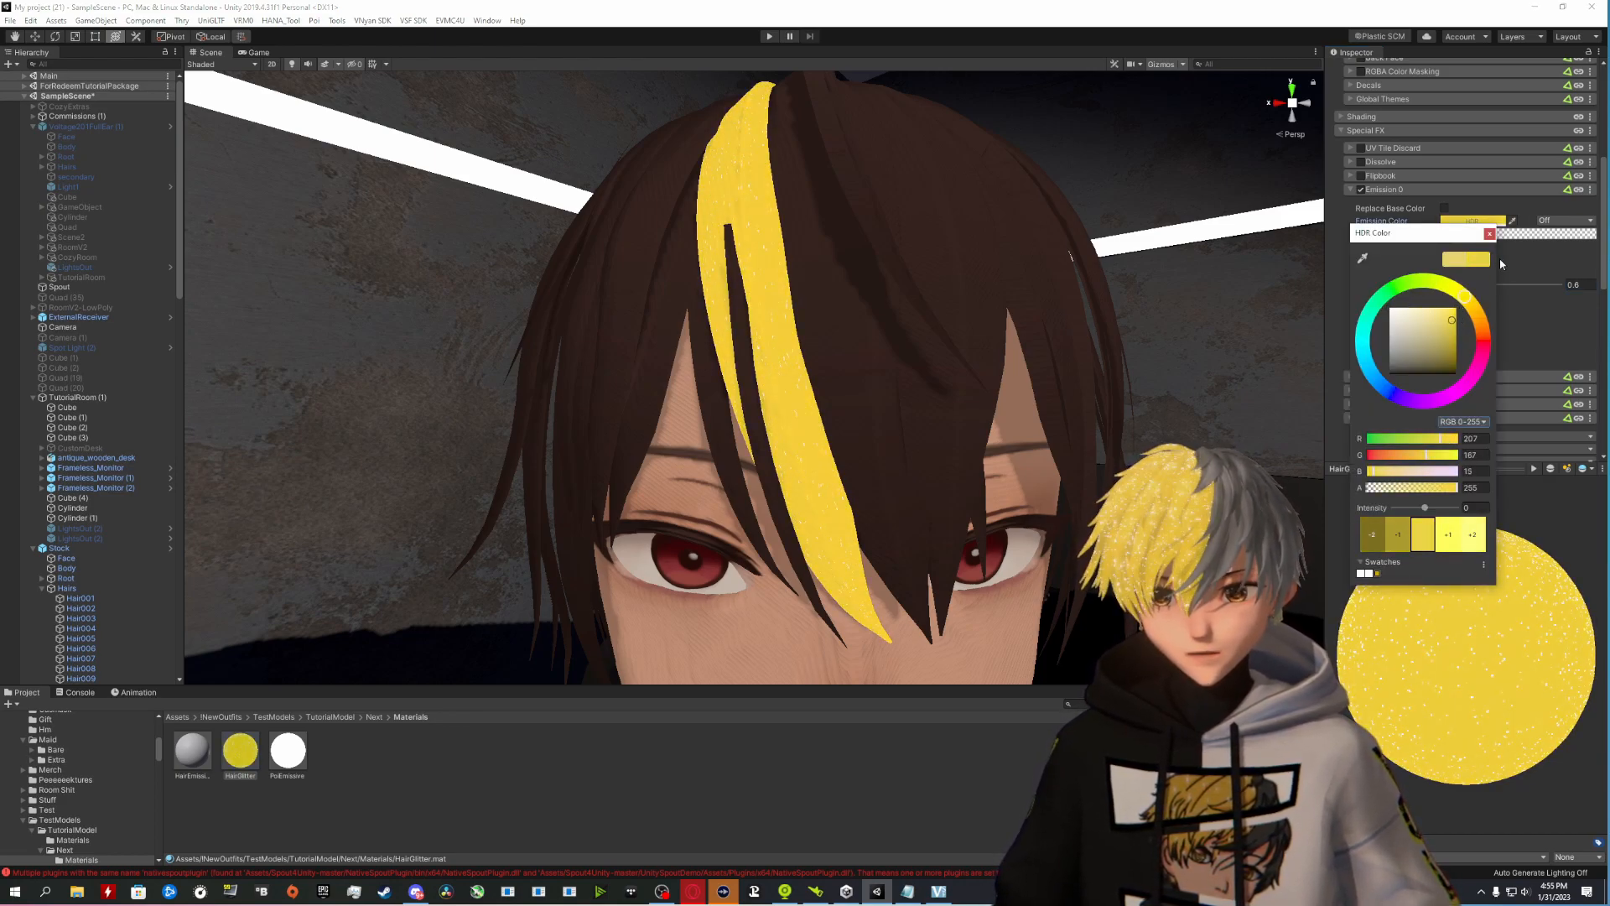
click(1443, 210)
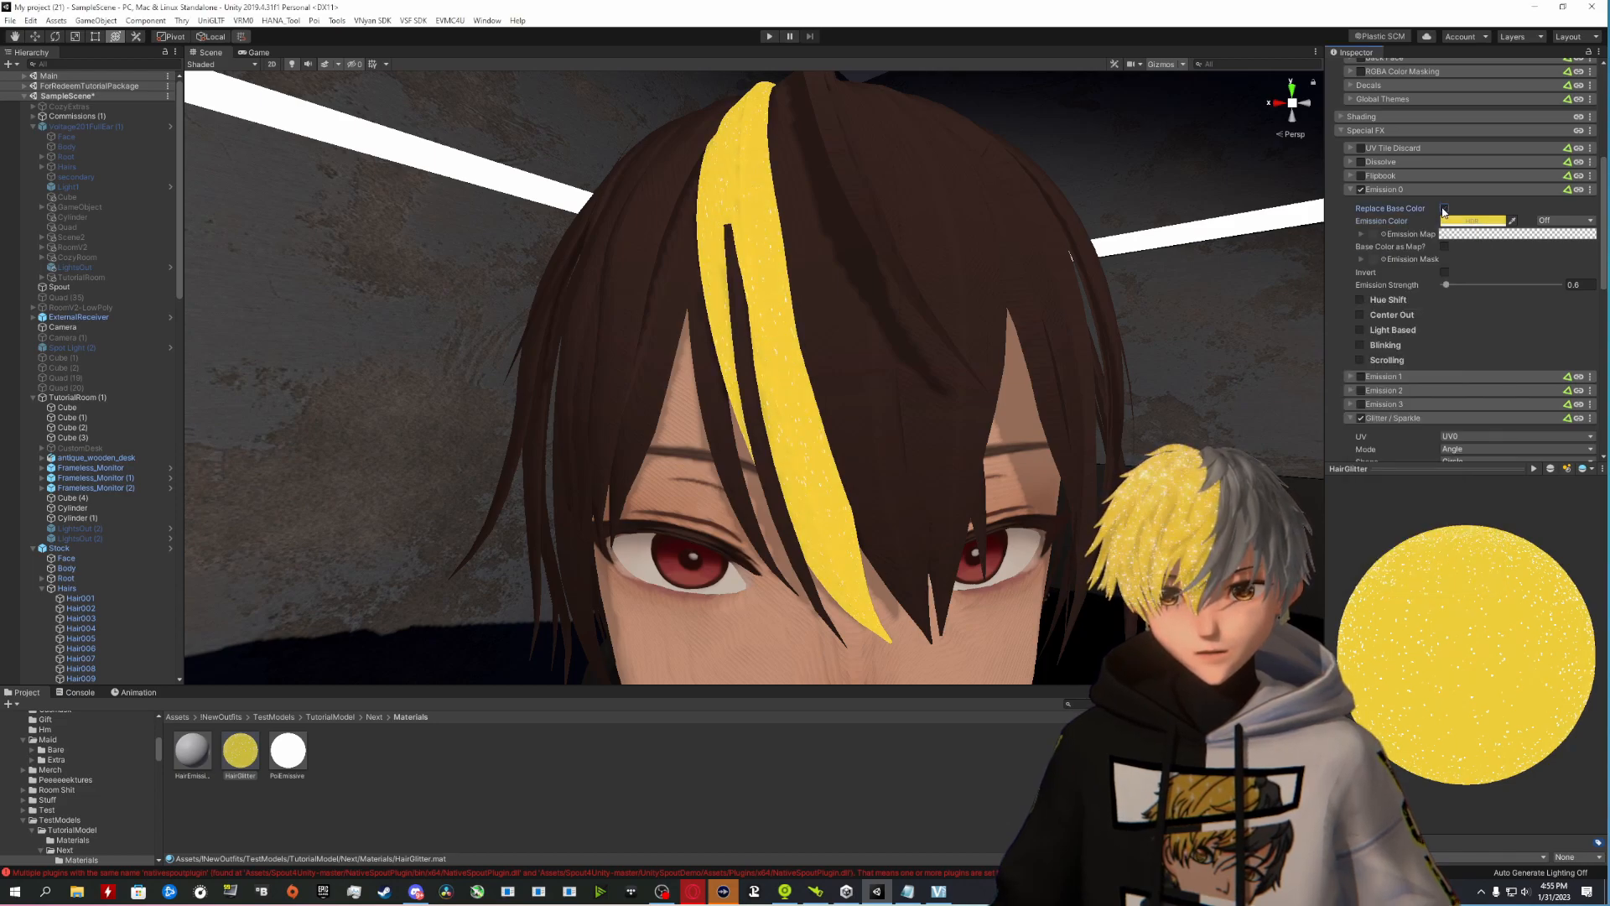
click(1443, 209)
click(1454, 221)
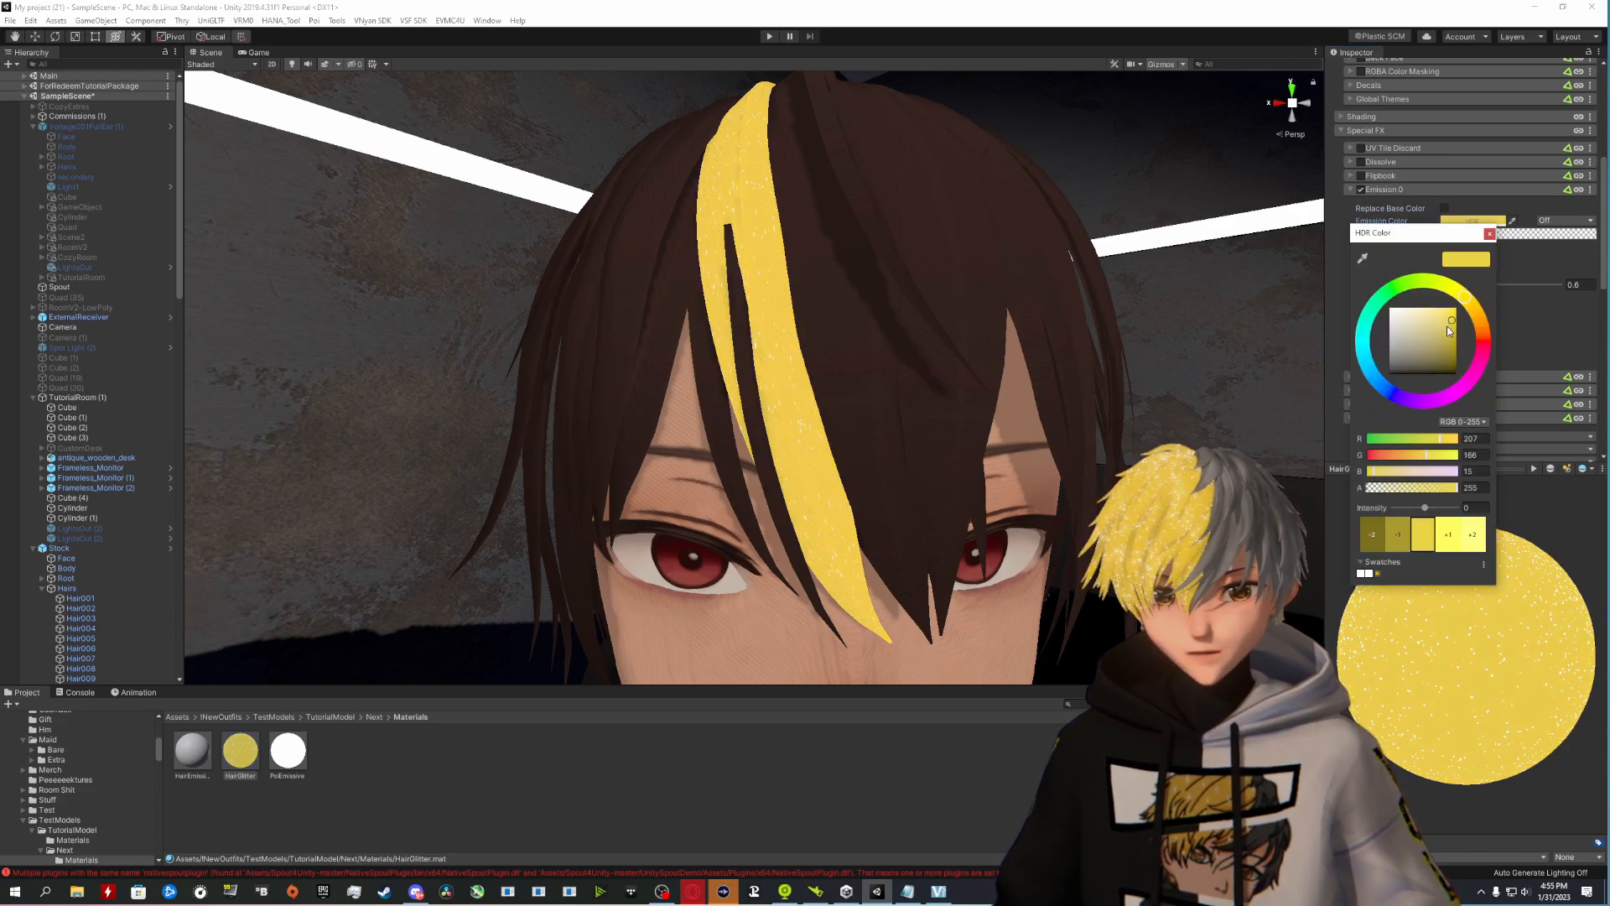
click(1490, 234)
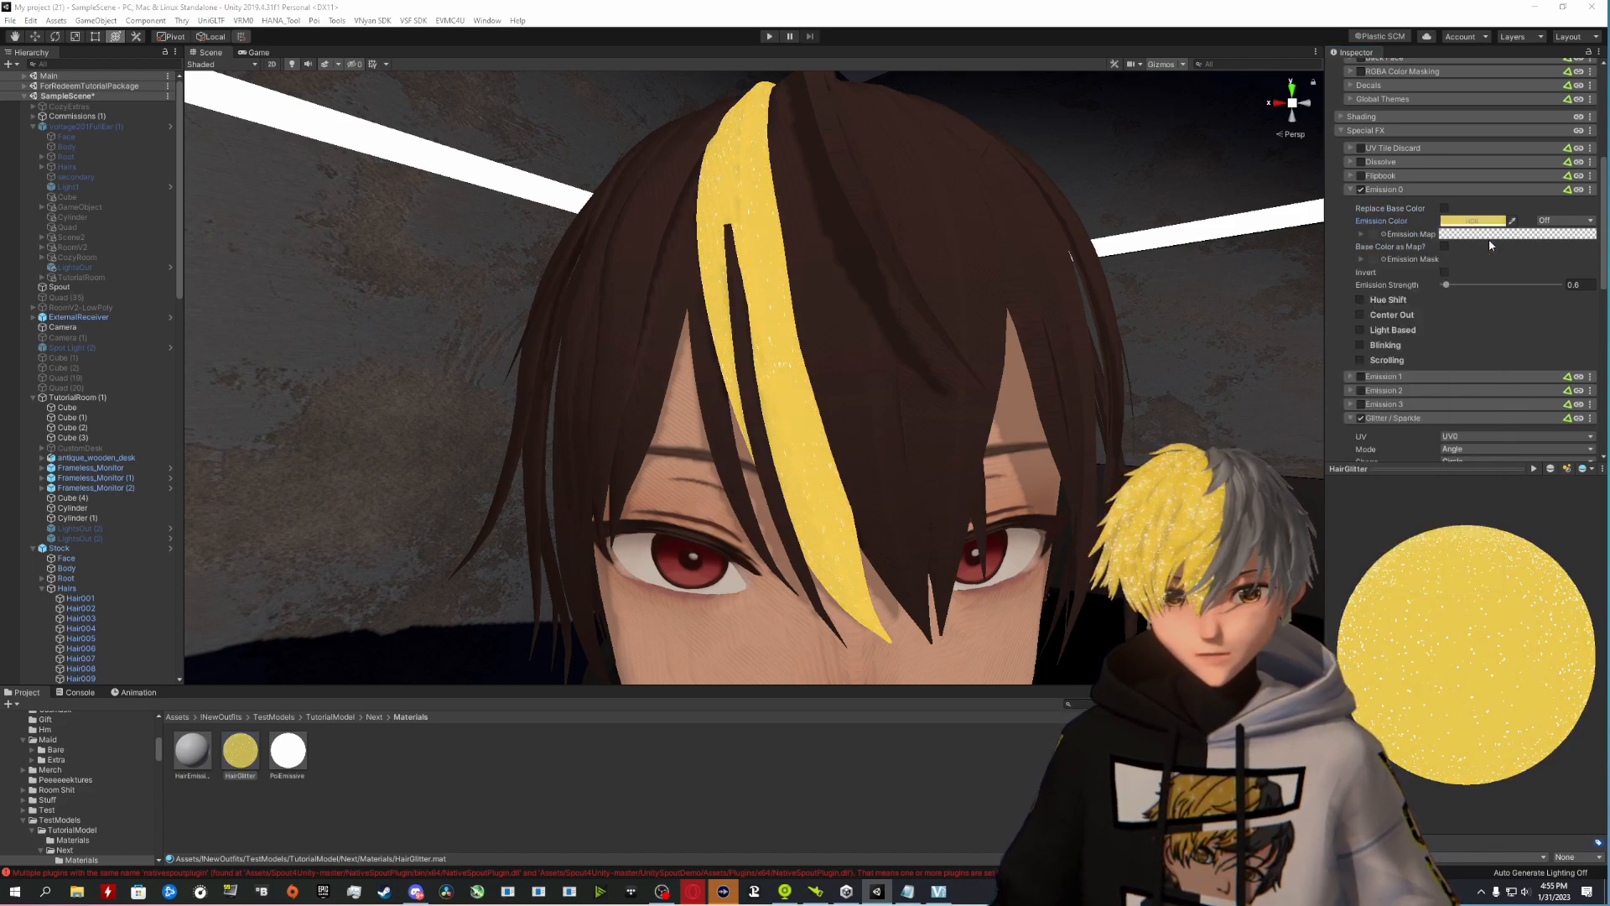
click(1443, 209)
click(1451, 221)
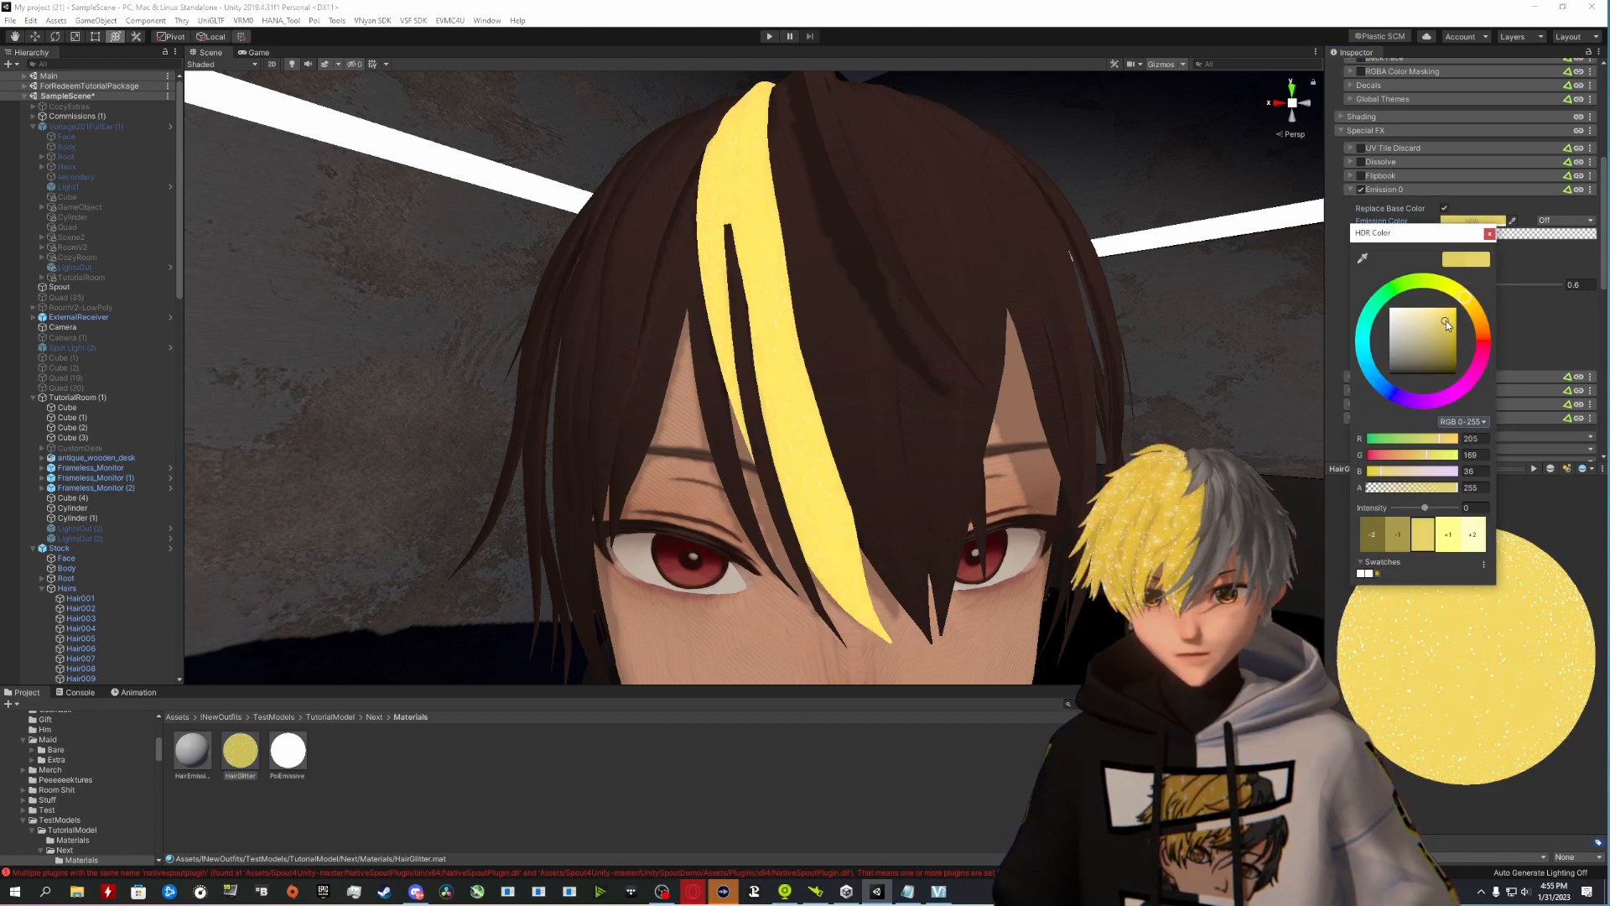
click(1489, 234)
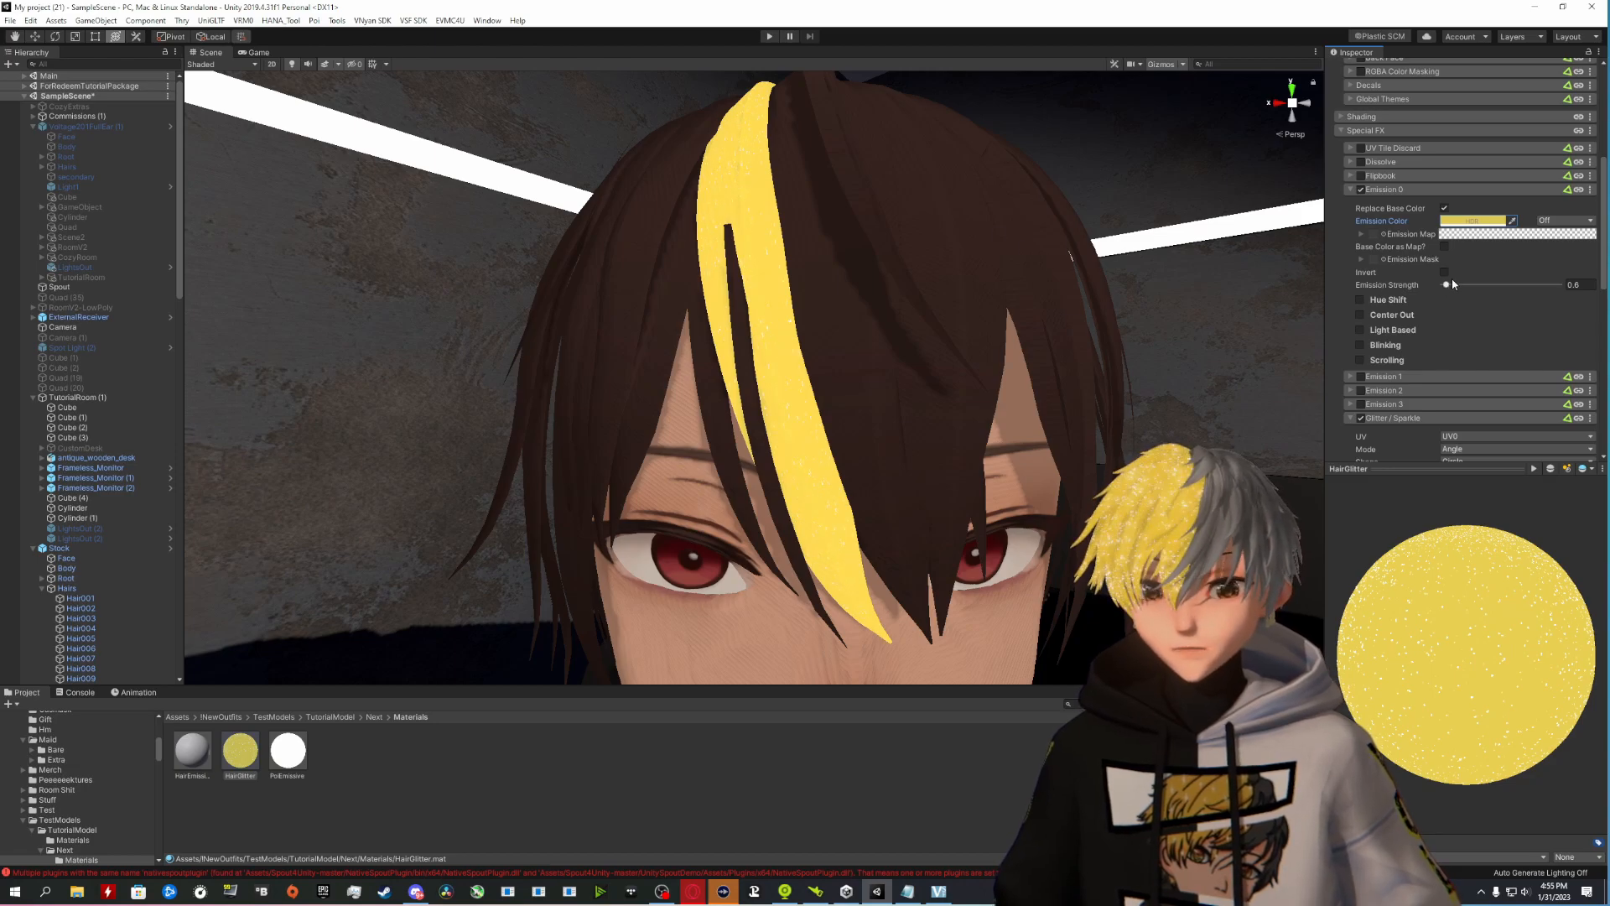
Step: Turn off the Light component of LightsOut (1) and frame the avatar's face in the dark room
right_drag(1095, 284, 852, 300)
click(848, 299)
click(818, 307)
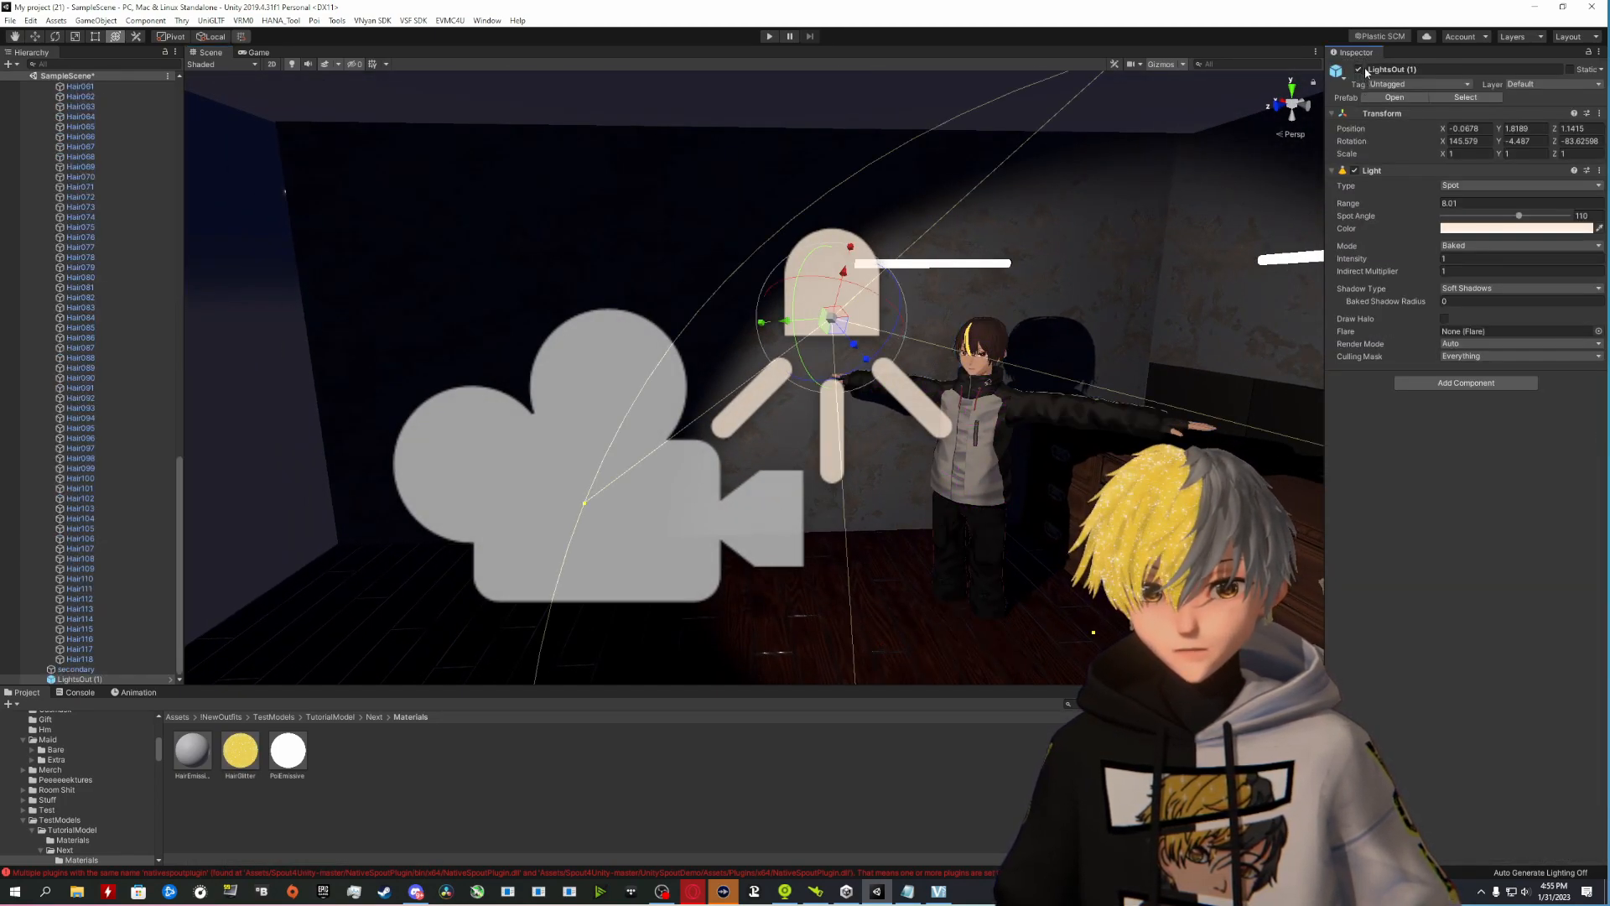
click(1355, 170)
mouse_move(1233, 220)
right_down()
mouse_move(1198, 212)
mouse_move(1233, 217)
right_up()
key(w)
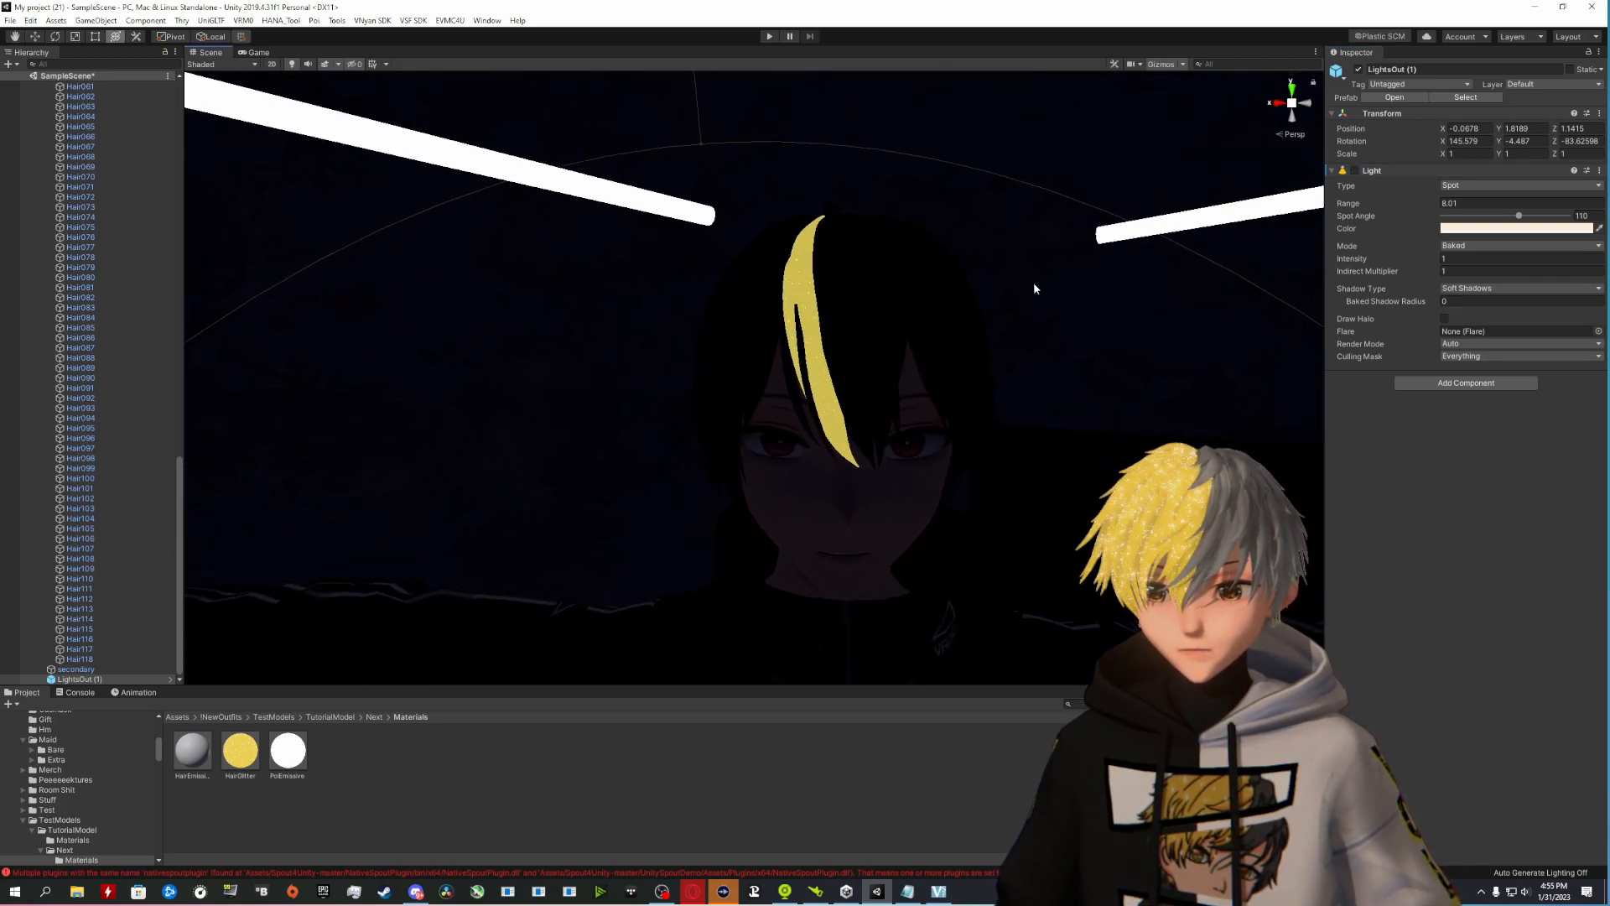
Step: Lower the HairGlitter material's Emission 0 strength to 0.3
click(240, 750)
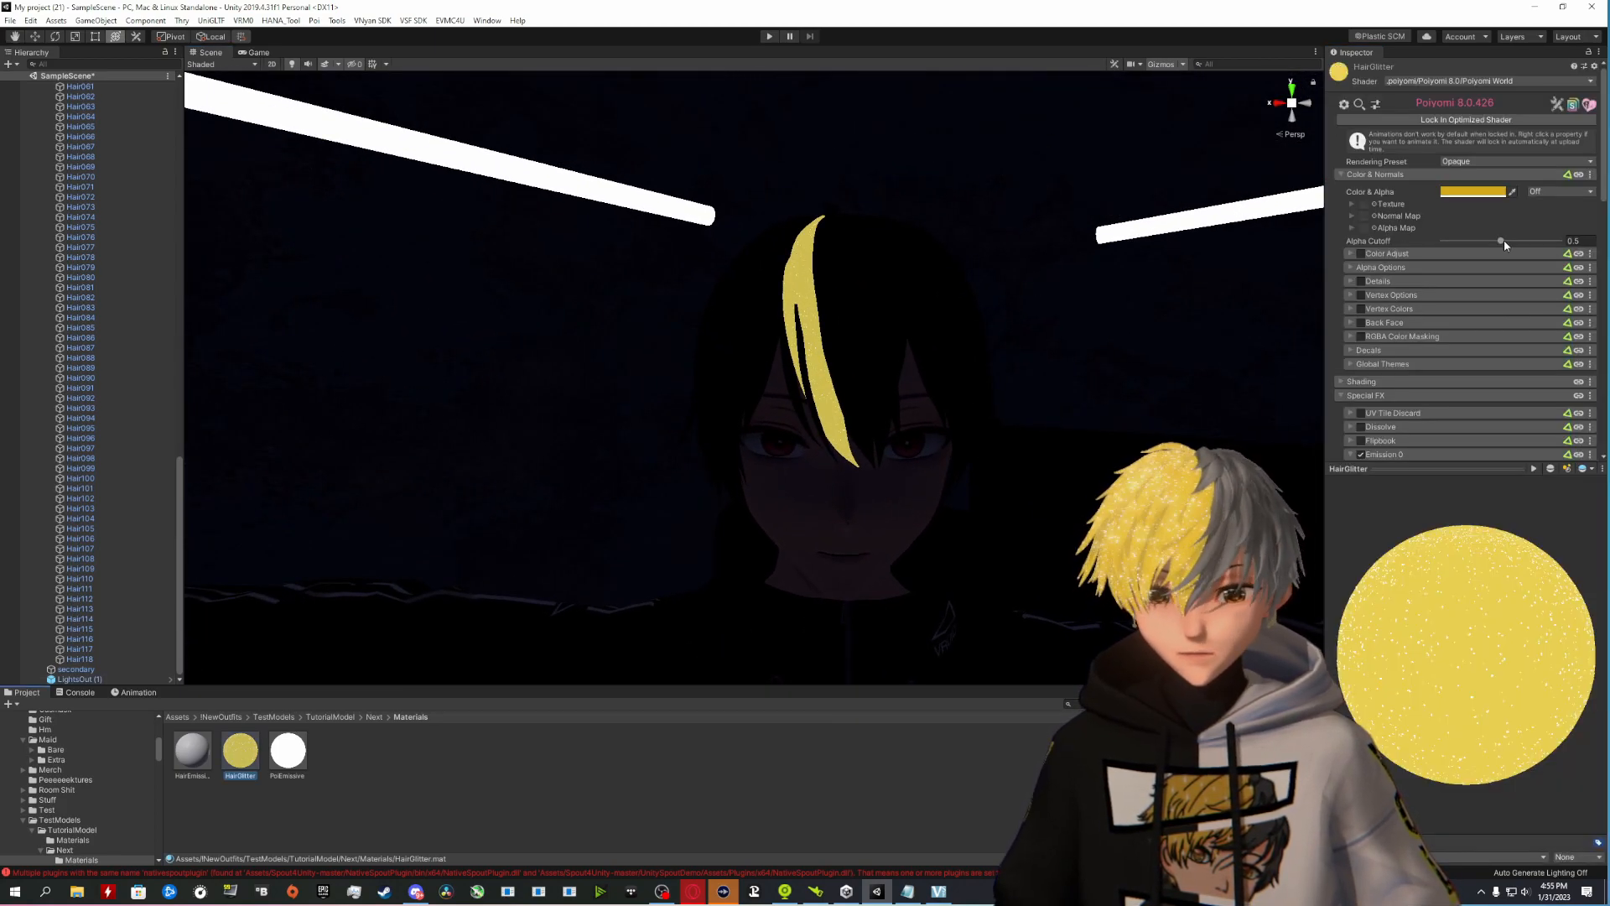
scroll(1475, 211, down, 7)
click(1451, 213)
mouse_move(1453, 216)
mouse_down()
mouse_move(1467, 216)
mouse_move(1444, 218)
mouse_up()
Step: Collapse the Hairs group and enable Post-Processing Behaviour on the Camera
scroll(144, 354, up, 15)
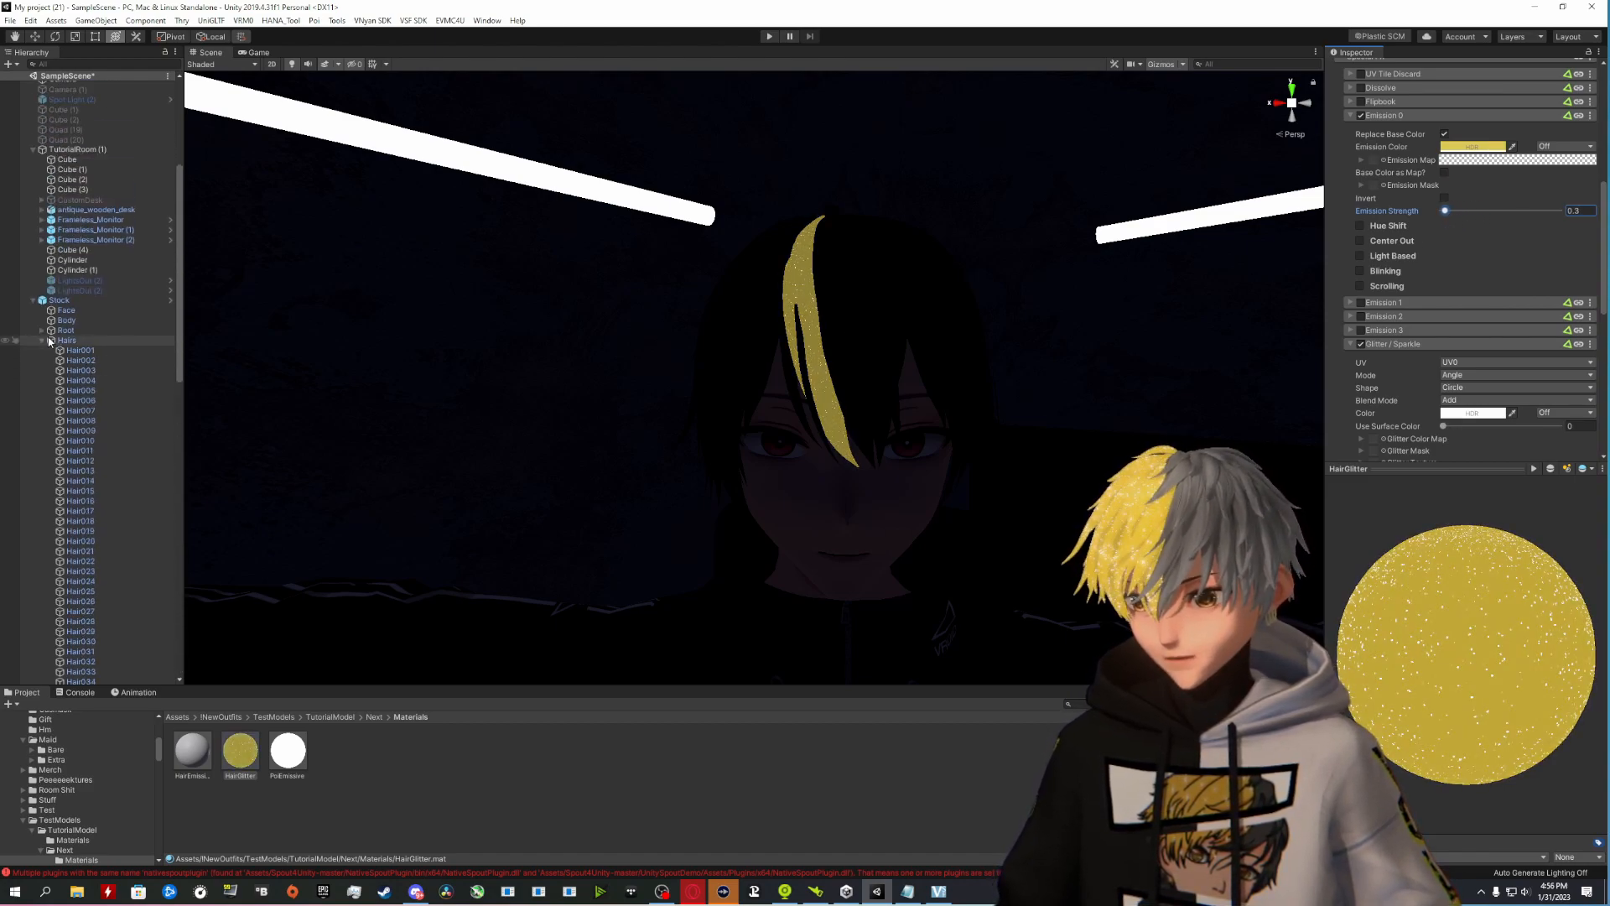
scroll(84, 336, up, 10)
click(62, 329)
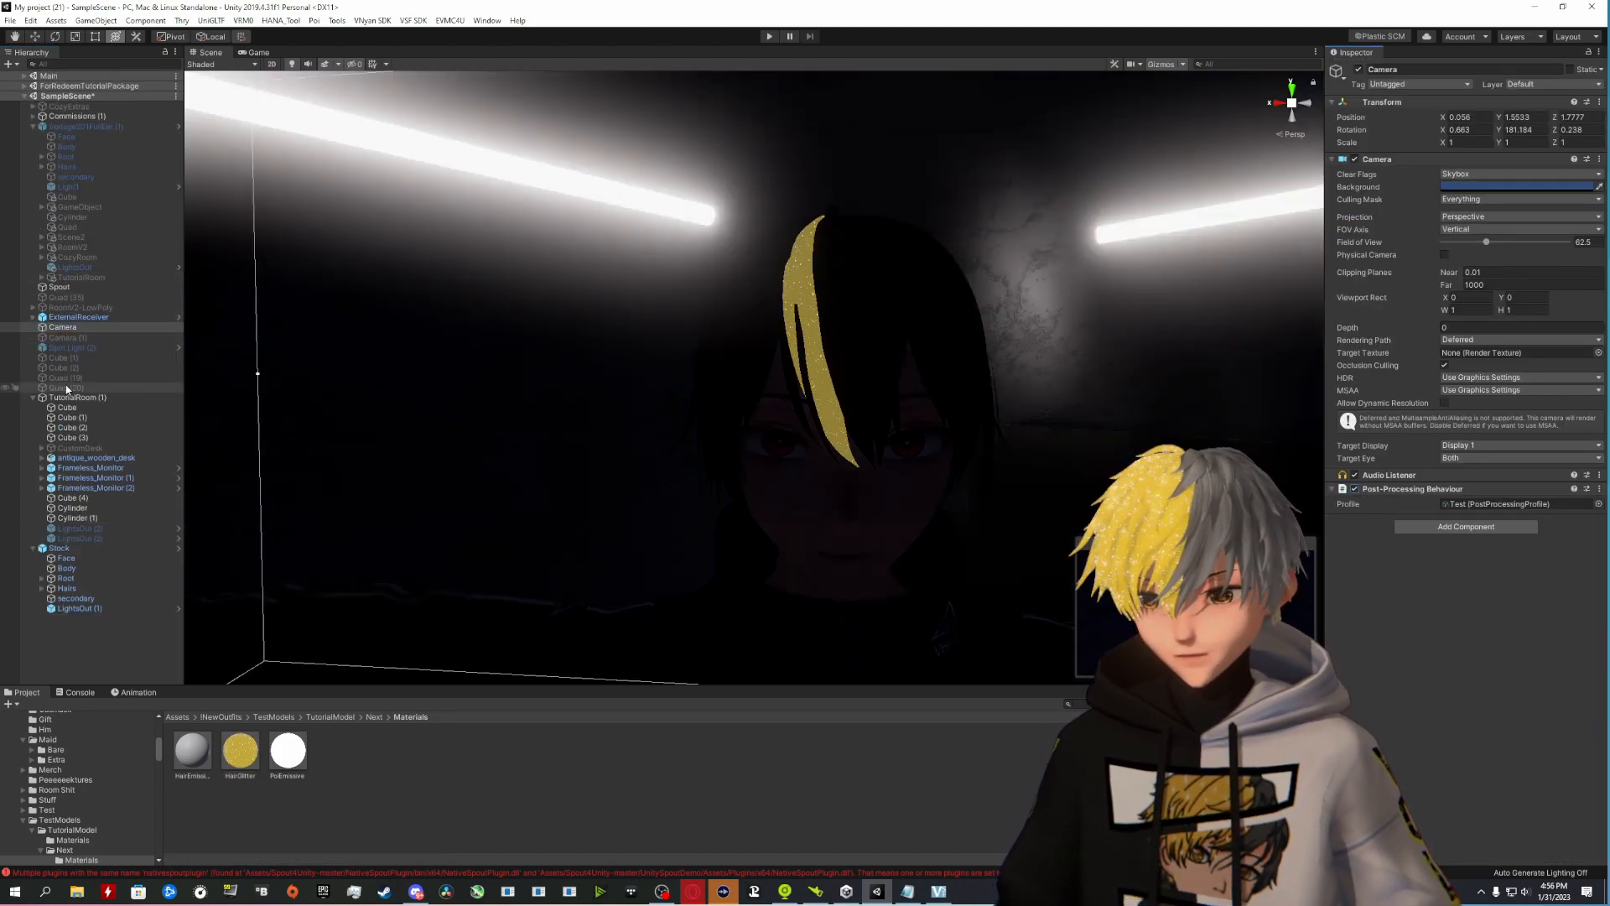
Step: Set HairGlitter's Emission 0 strength to 0.8 and its emission color intensity to 0.2
click(241, 750)
scroll(1451, 291, down, 10)
mouse_move(1448, 326)
mouse_down()
mouse_move(1494, 326)
mouse_move(1448, 326)
mouse_up()
click(1469, 260)
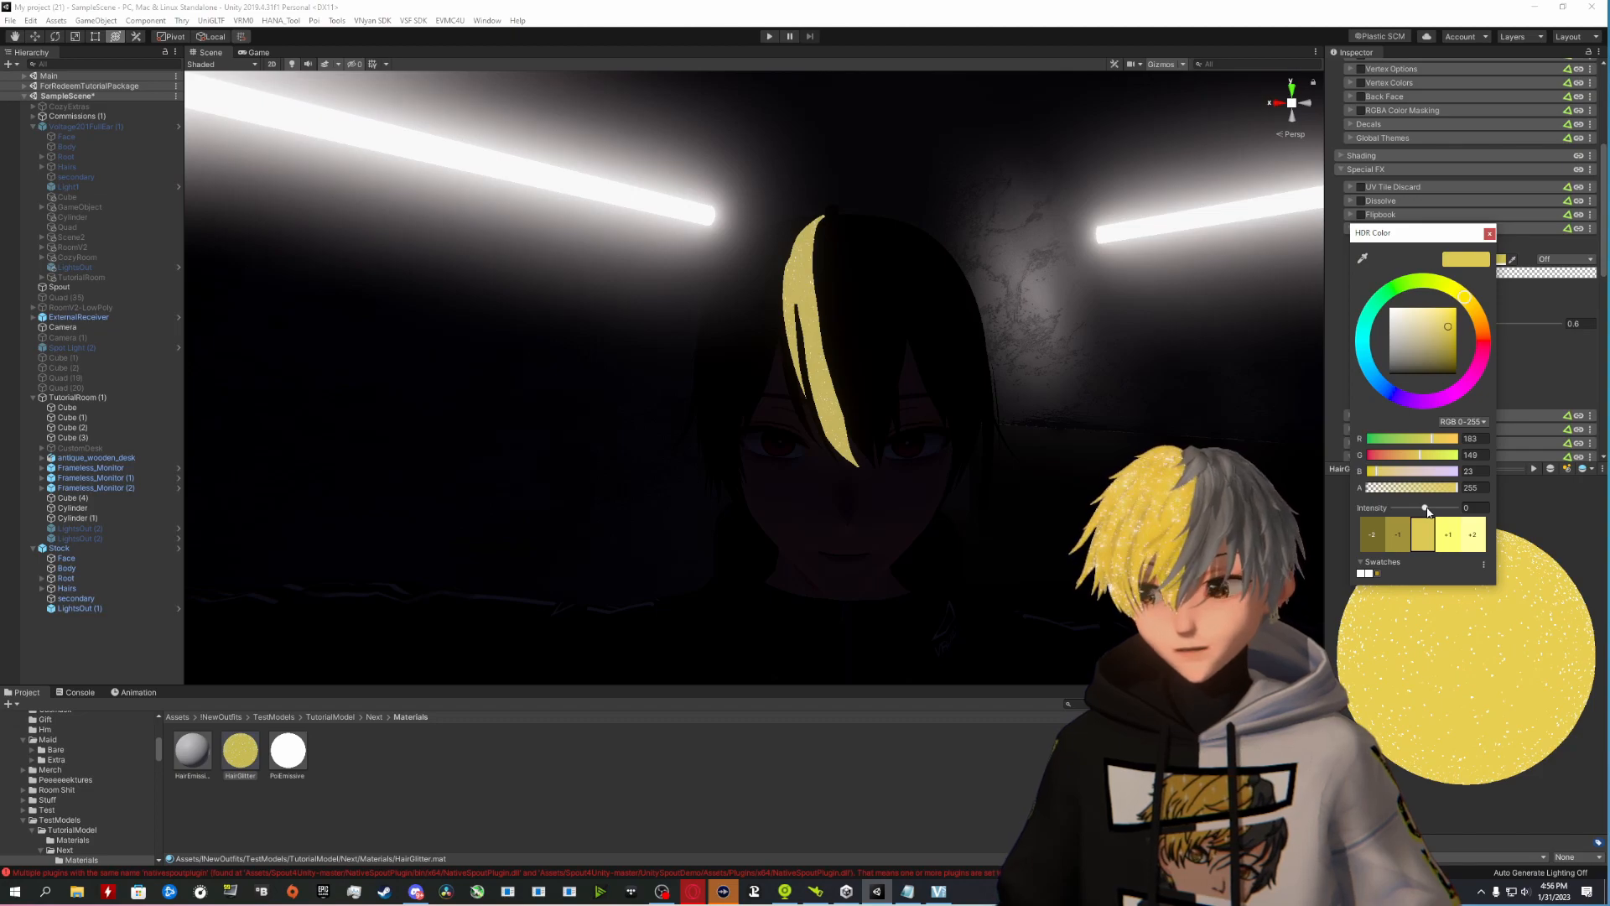
drag(1427, 512, 1430, 512)
drag(1435, 510, 1428, 514)
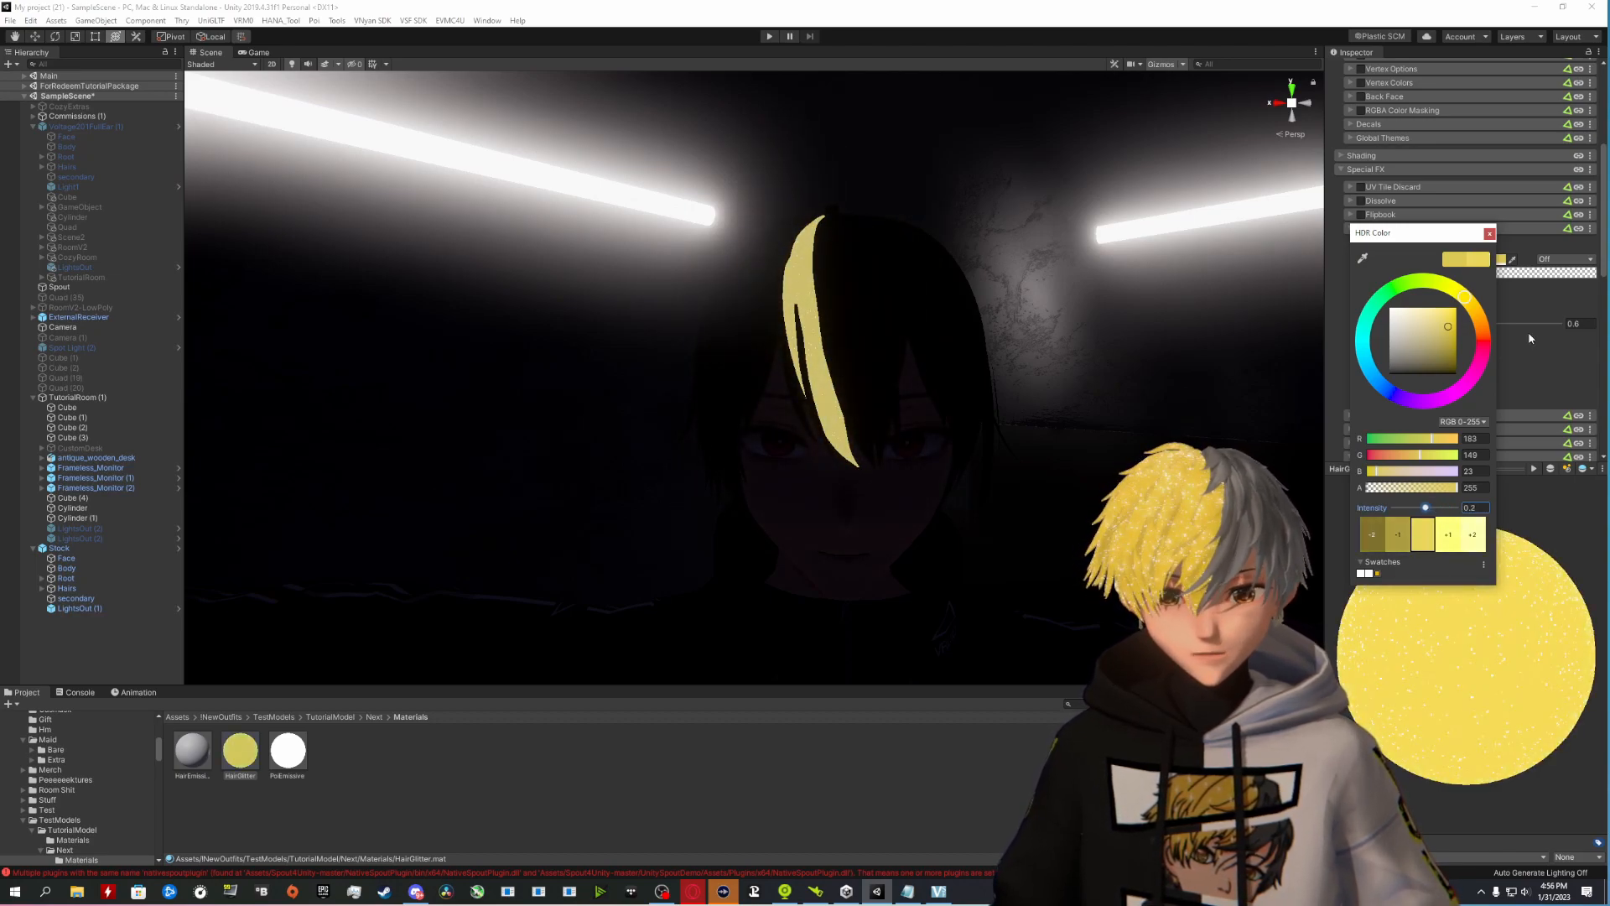
click(1489, 235)
Step: Check the glowing glitter strand up close in the dark and turn the LightsOut (1) light back on
right_drag(1102, 294, 978, 287)
right_drag(730, 558, 730, 590)
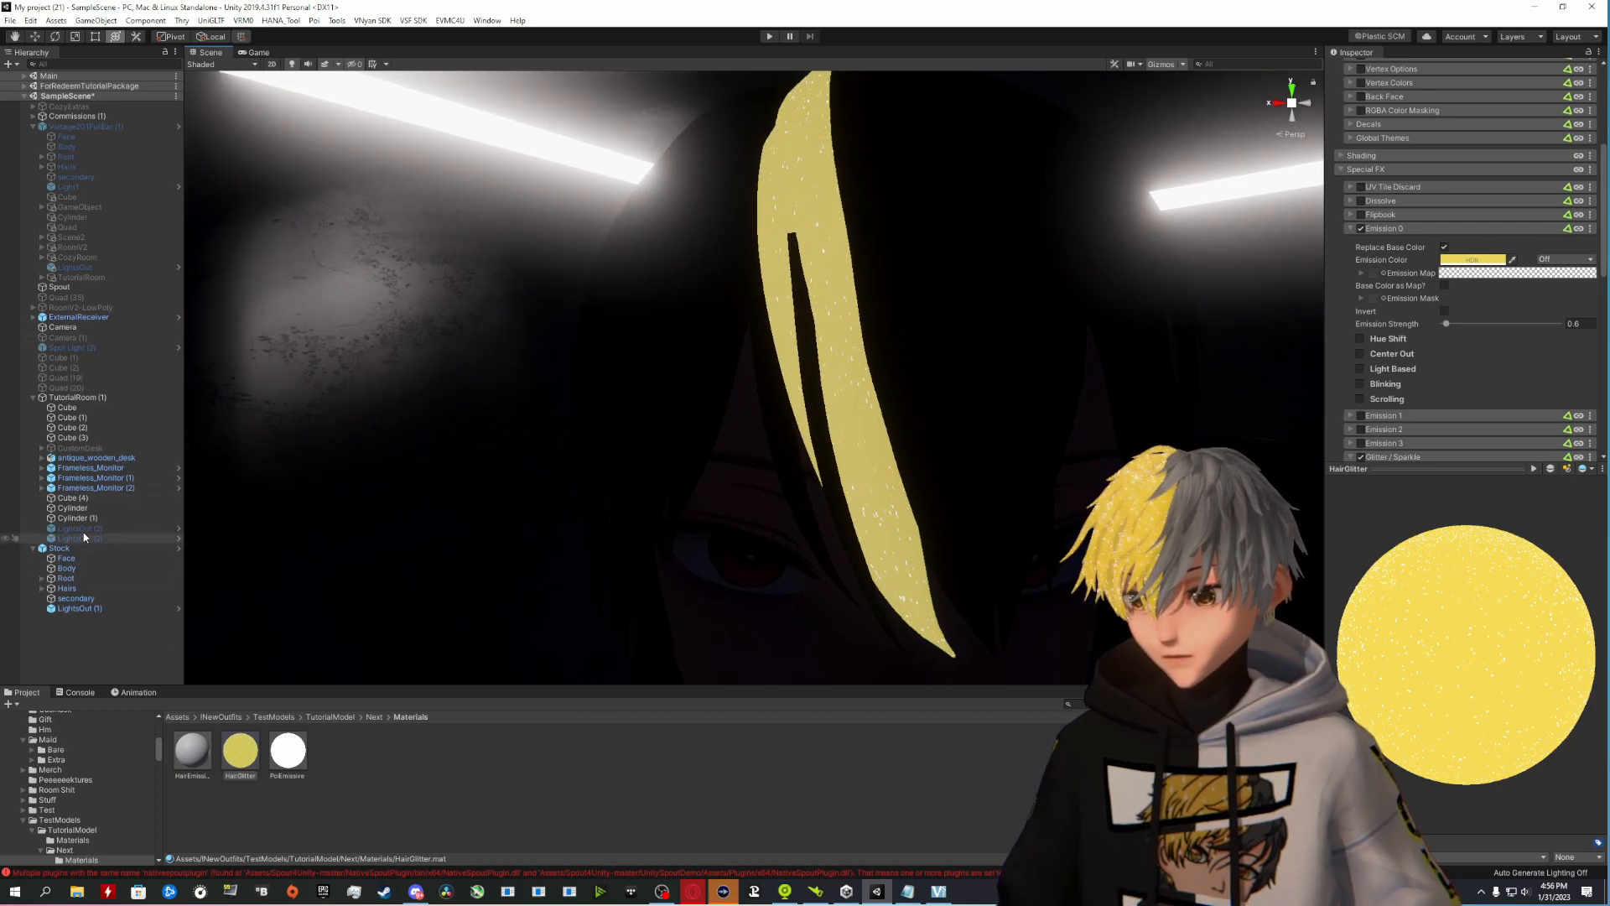
click(84, 608)
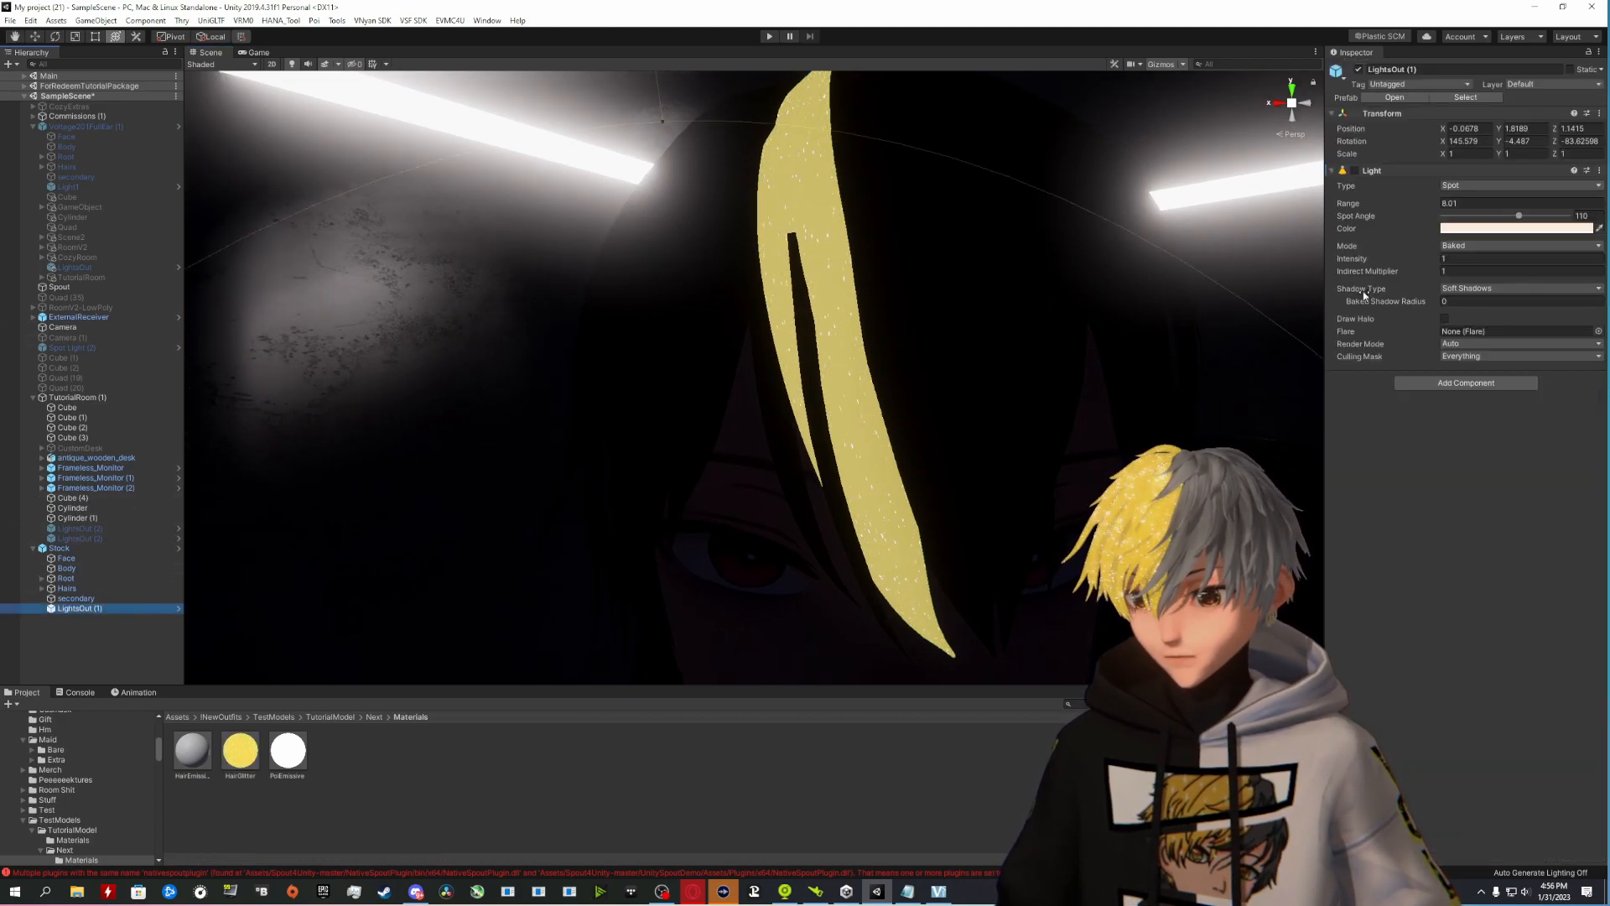
click(1355, 170)
right_drag(922, 411, 930, 383)
scroll(597, 592, down, 3)
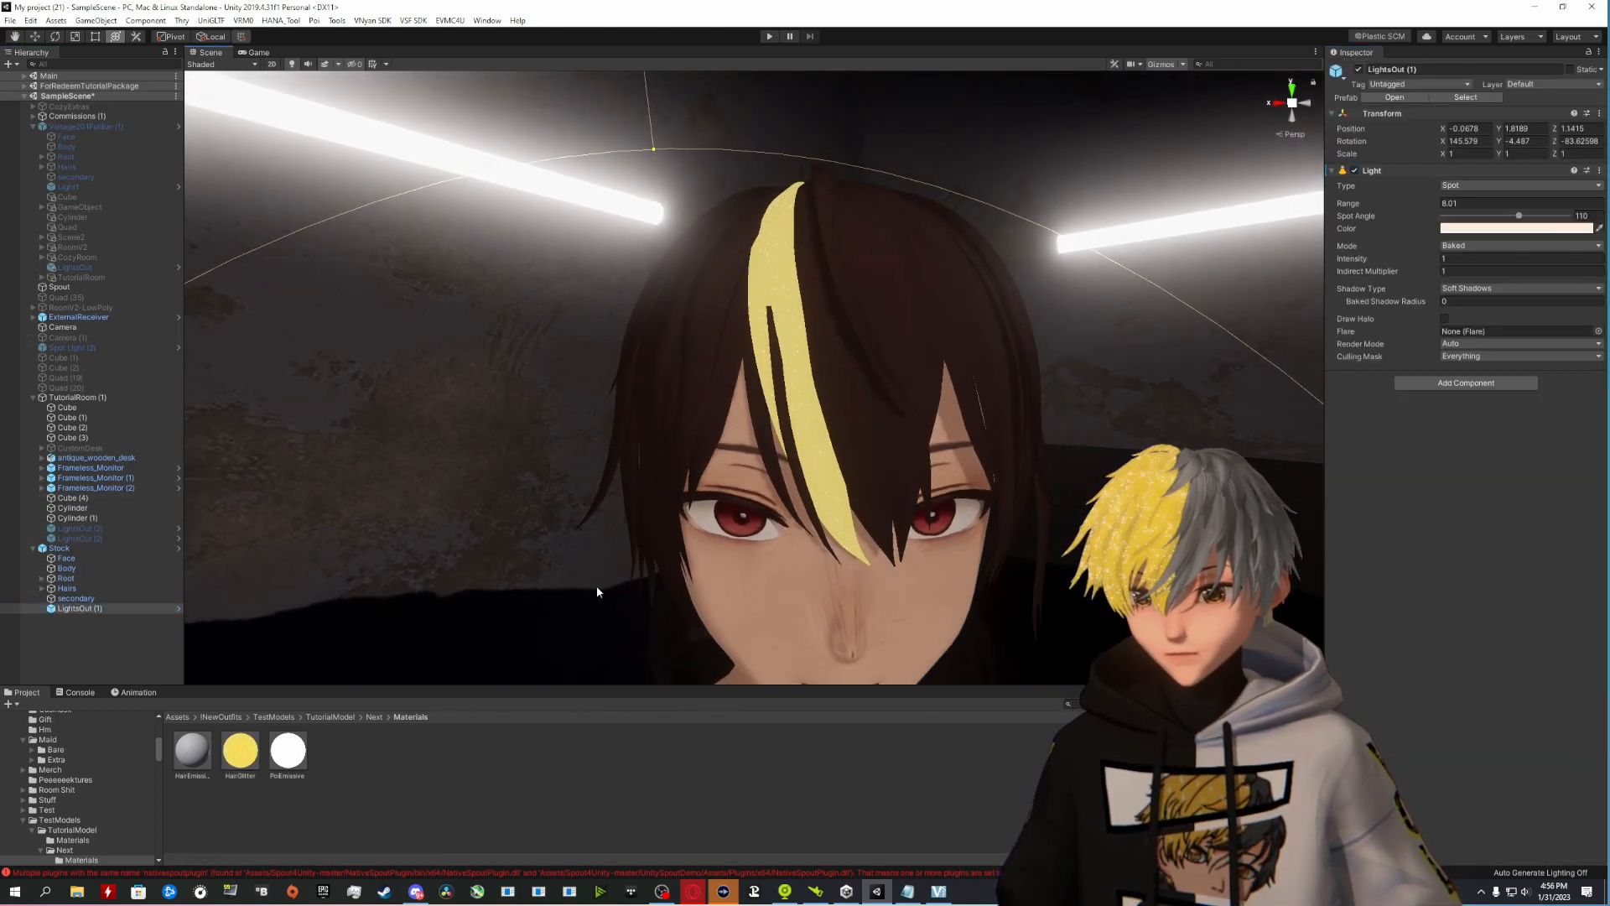
Step: Apply the HairEmissive material to the hair strand beside the glitter one and set its Albedo to yellow (FFDD00)
click(179, 766)
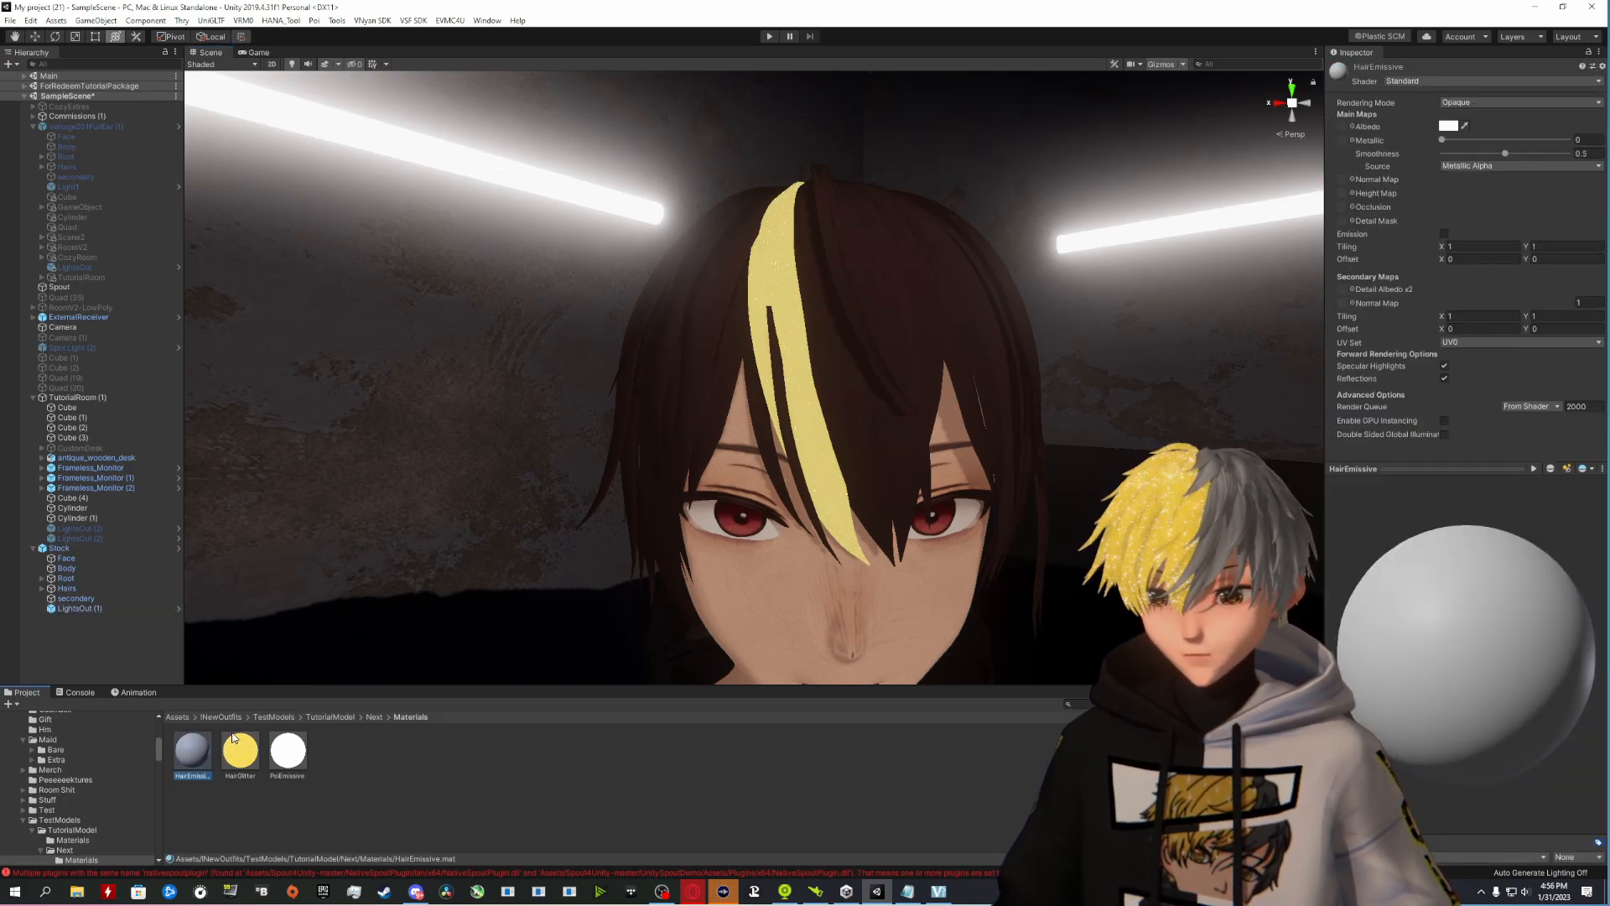
drag(201, 749, 848, 242)
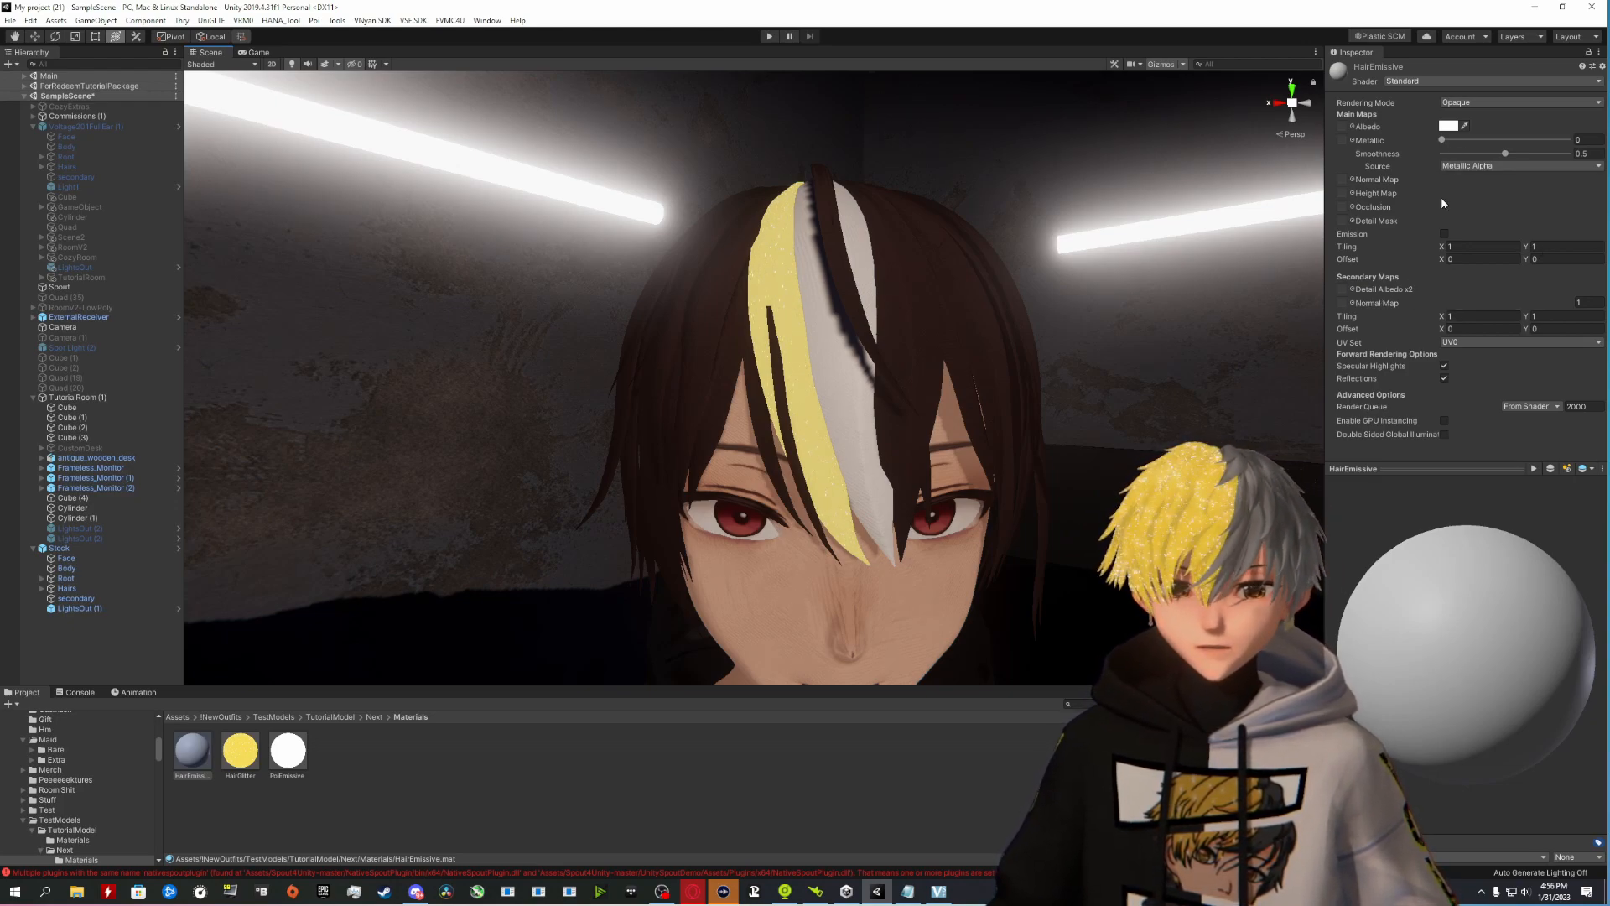
click(1448, 126)
mouse_move(1482, 327)
mouse_down()
mouse_move(1465, 295)
mouse_move(1442, 335)
mouse_move(1459, 306)
mouse_up()
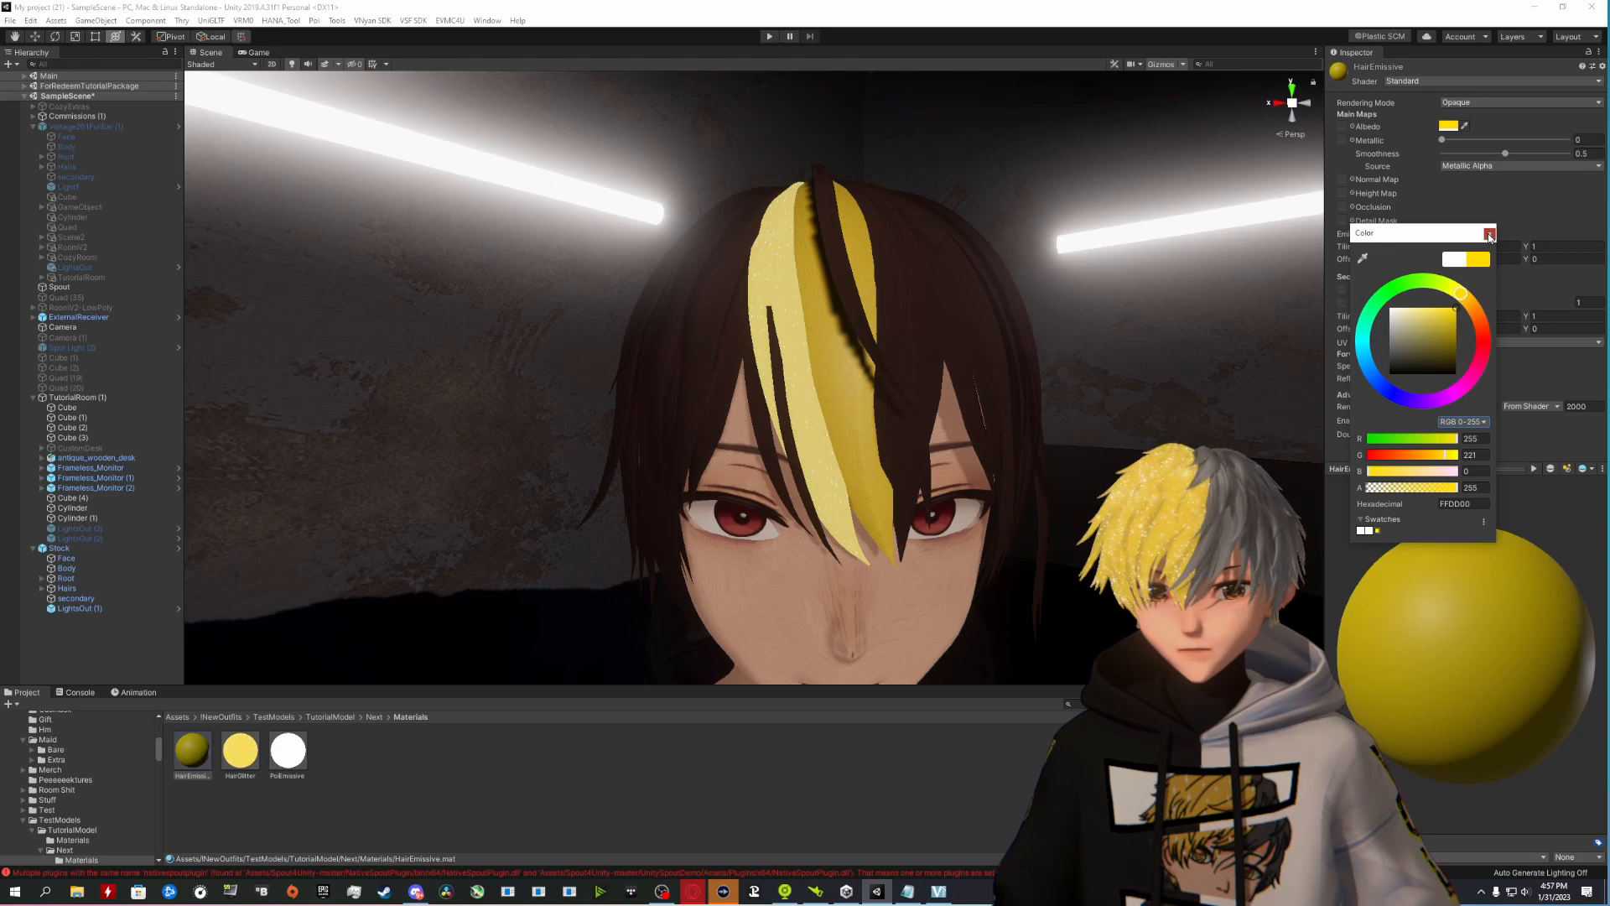
click(1489, 234)
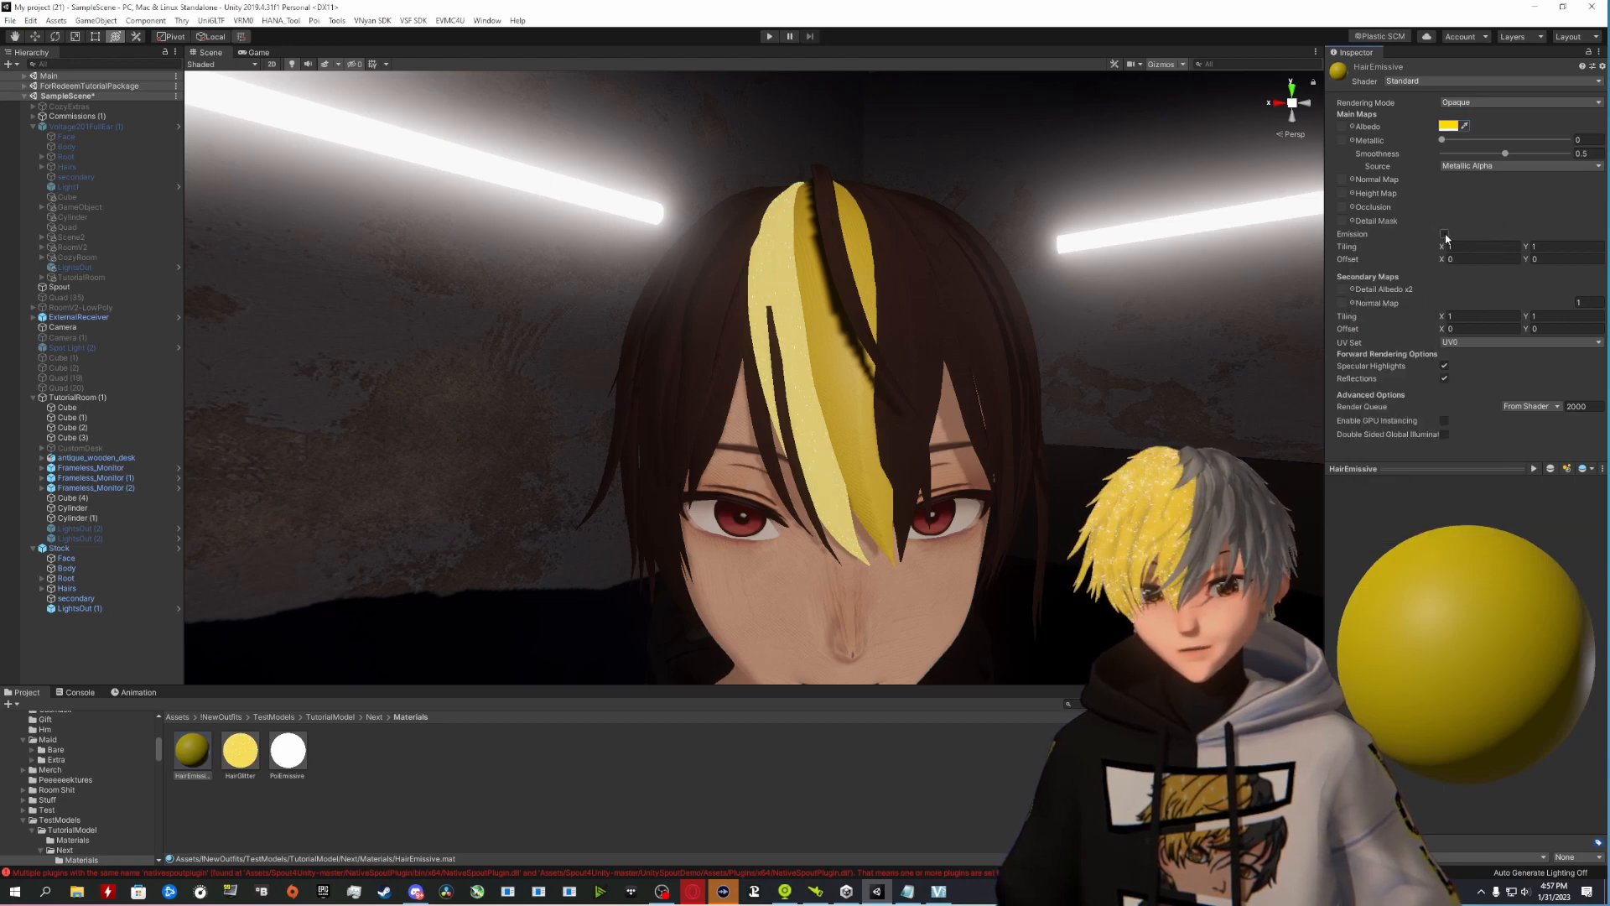
Step: Enable Emission on HairEmissive and set its HDR emission color to golden yellow (RGB 255, 189, 0) with intensity 3.3
click(1444, 234)
click(1449, 248)
click(1469, 302)
drag(1443, 315, 1471, 302)
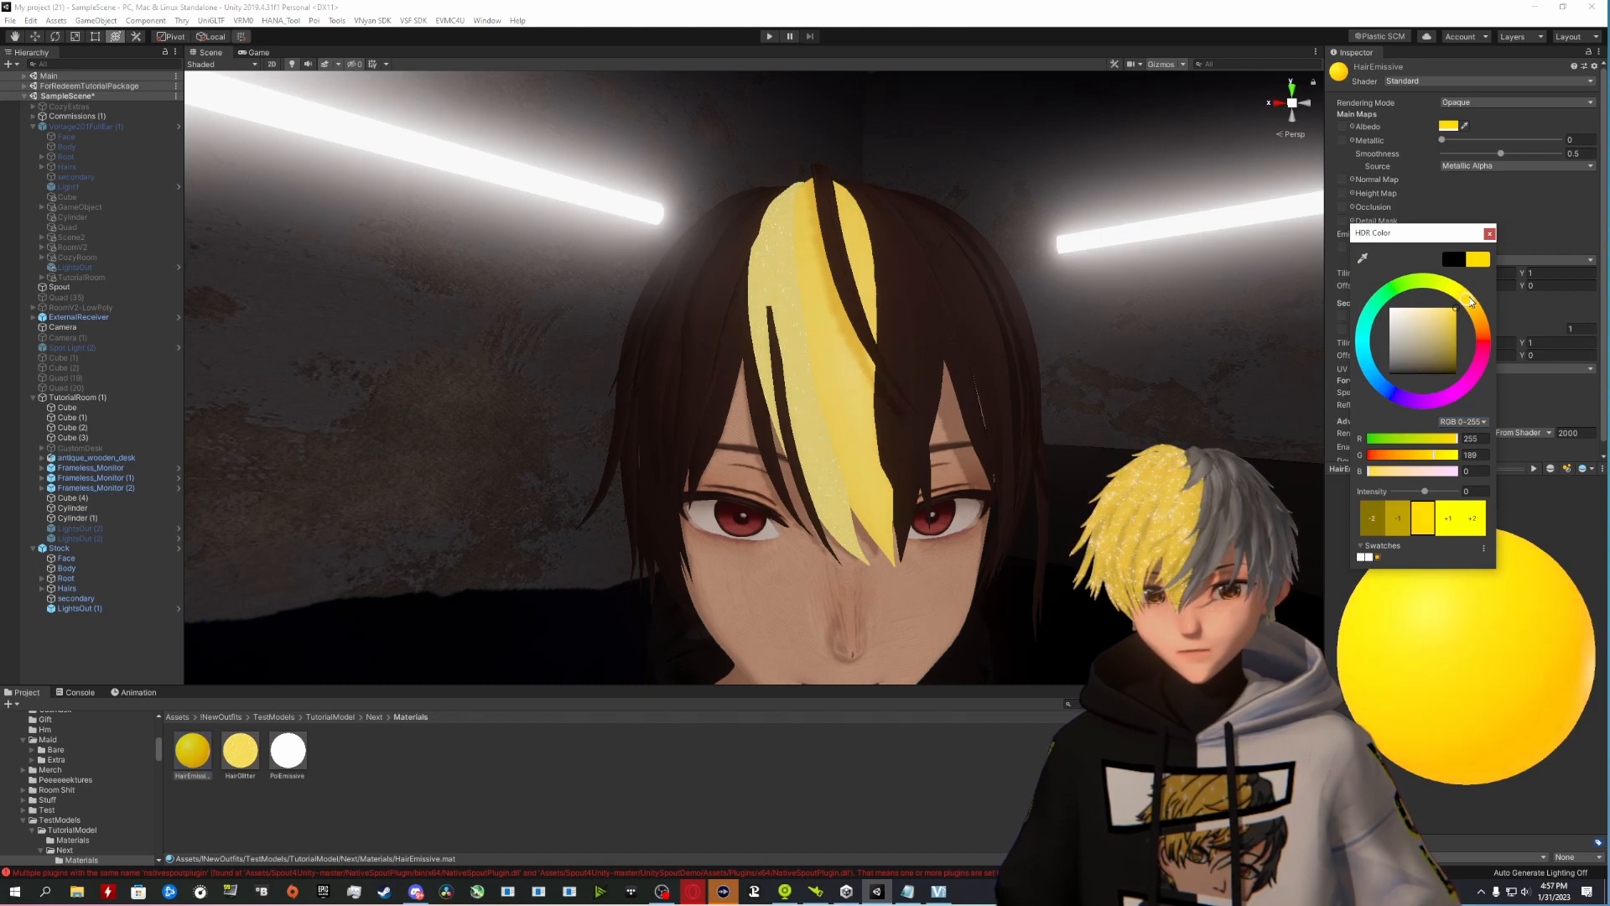
click(1489, 233)
click(1448, 247)
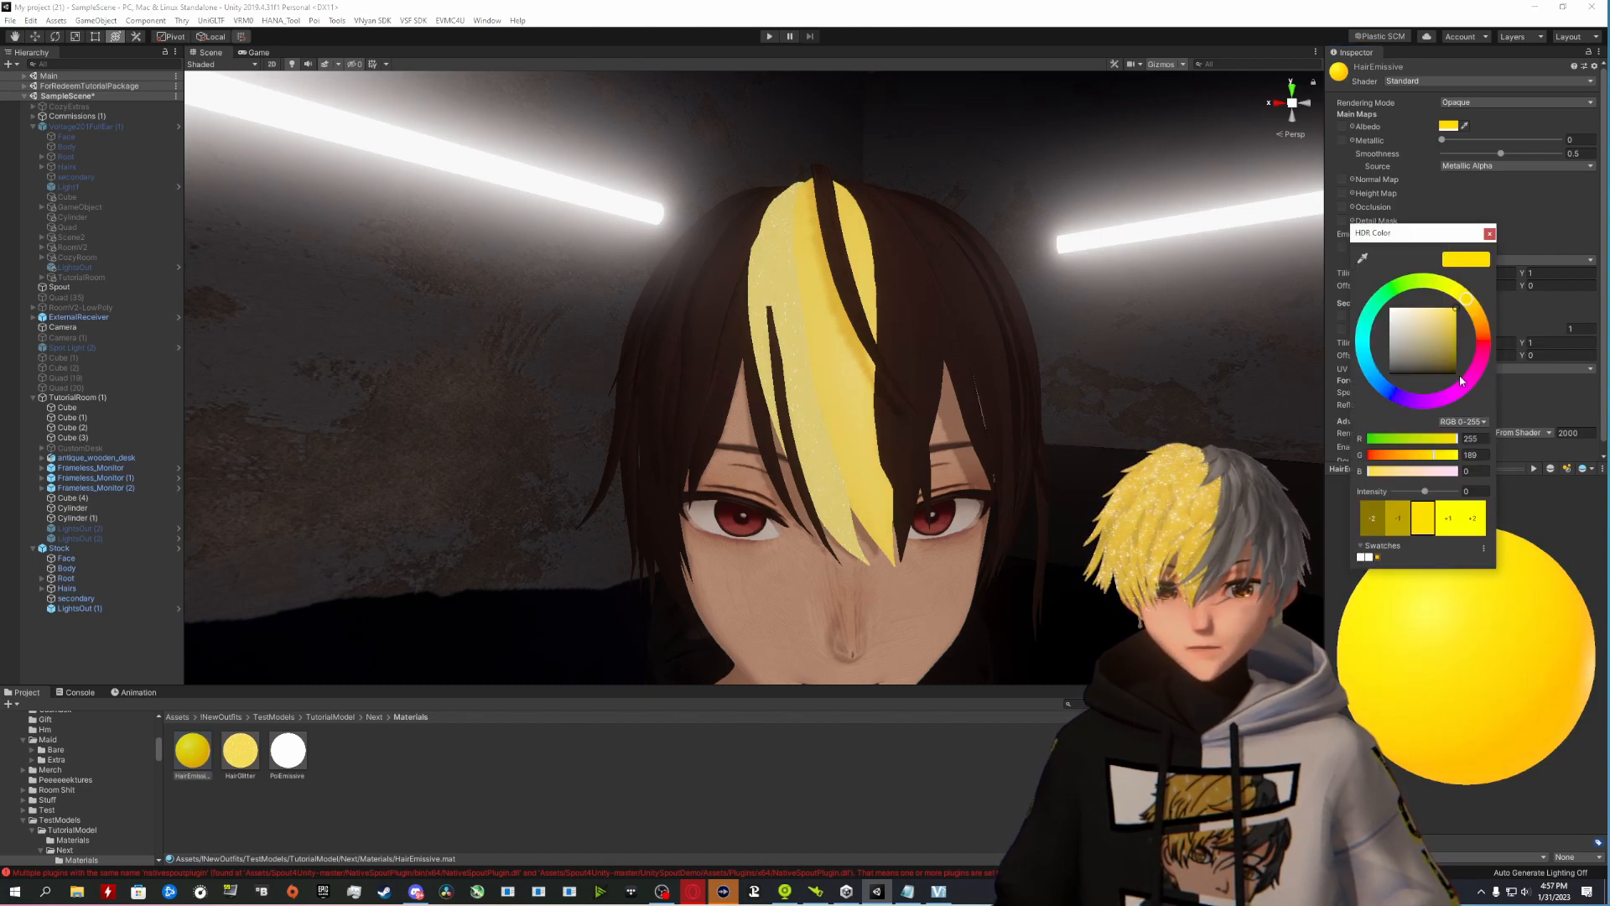
drag(1425, 494, 1435, 496)
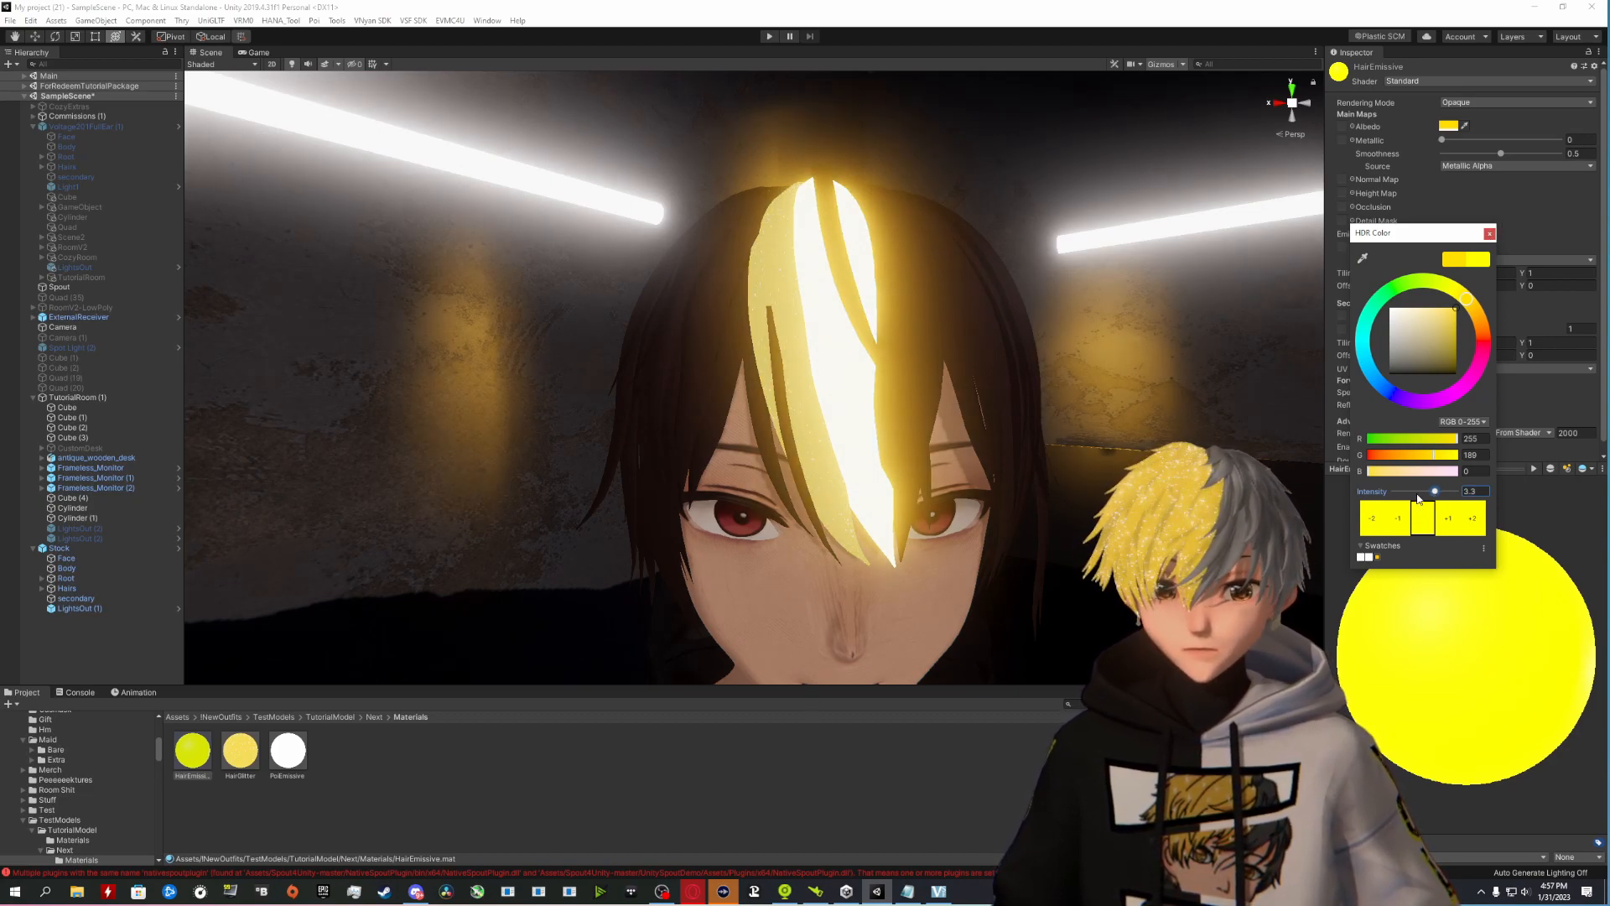
Step: Darken the emission color to RGB 157, 116, 0 and raise its intensity to 4.7
click(1444, 340)
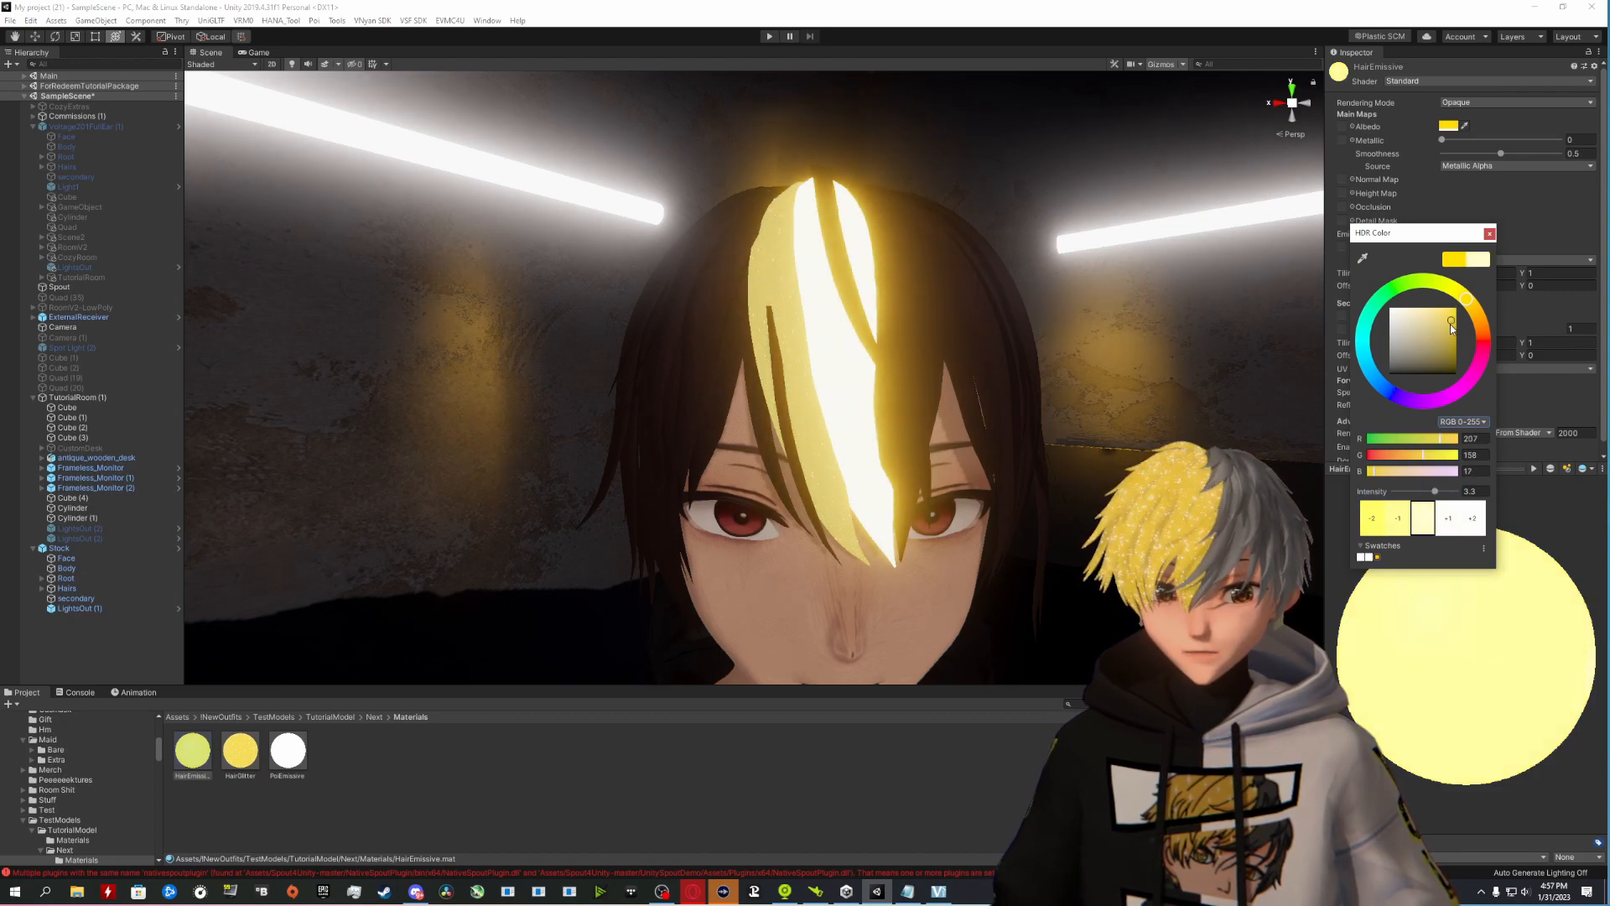
mouse_move(1444, 341)
mouse_down()
mouse_move(1436, 317)
mouse_move(1458, 334)
mouse_up()
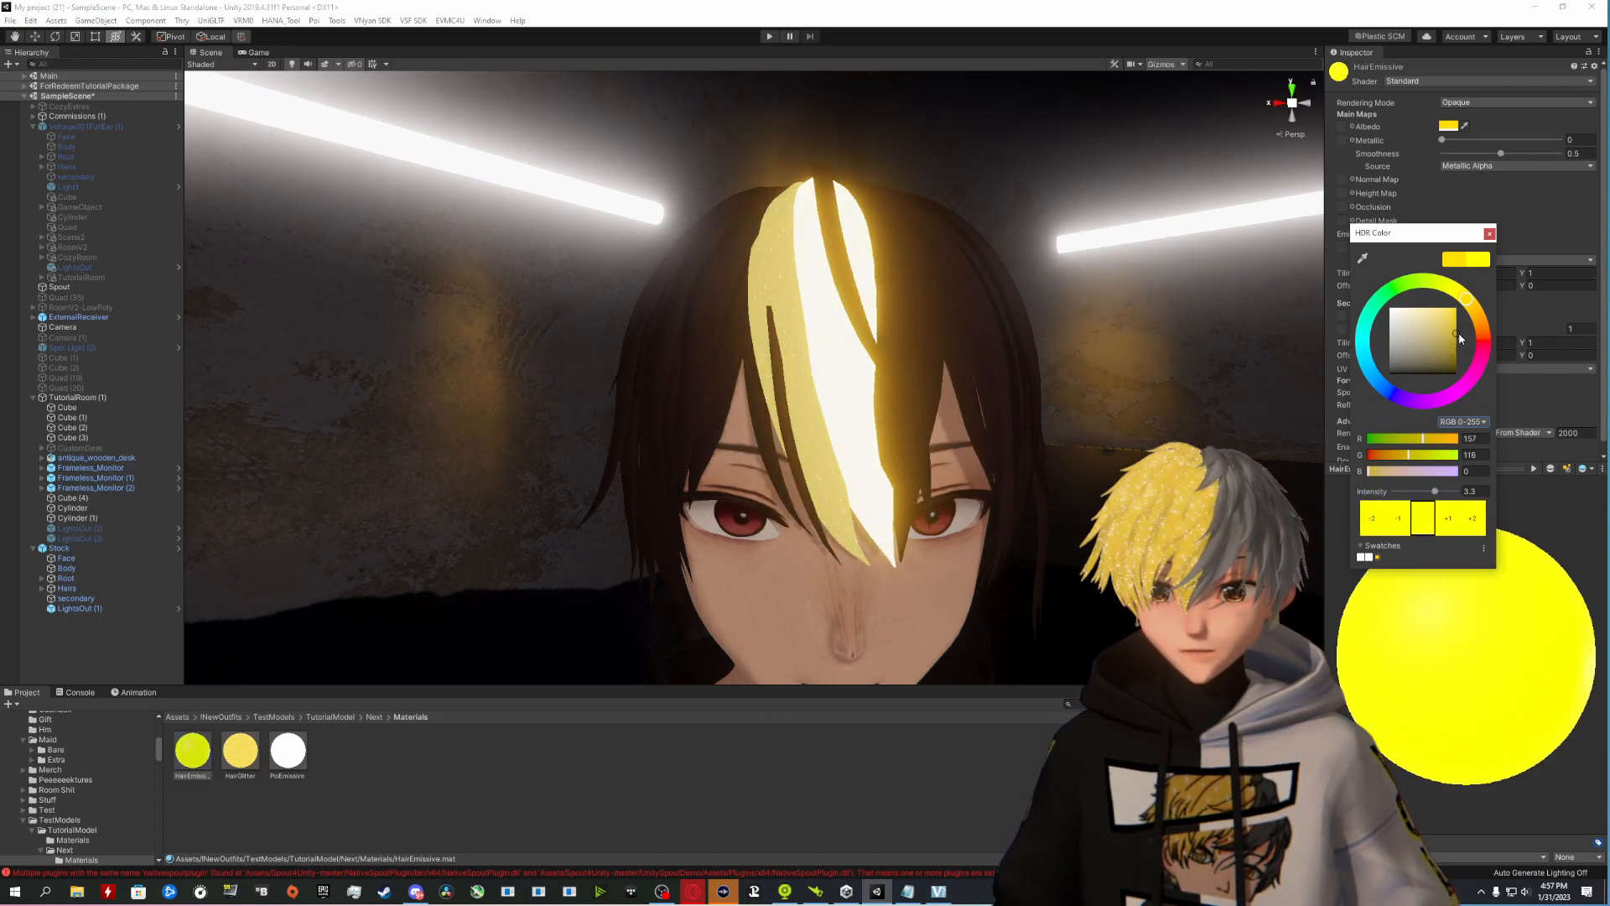
drag(1435, 492, 1439, 494)
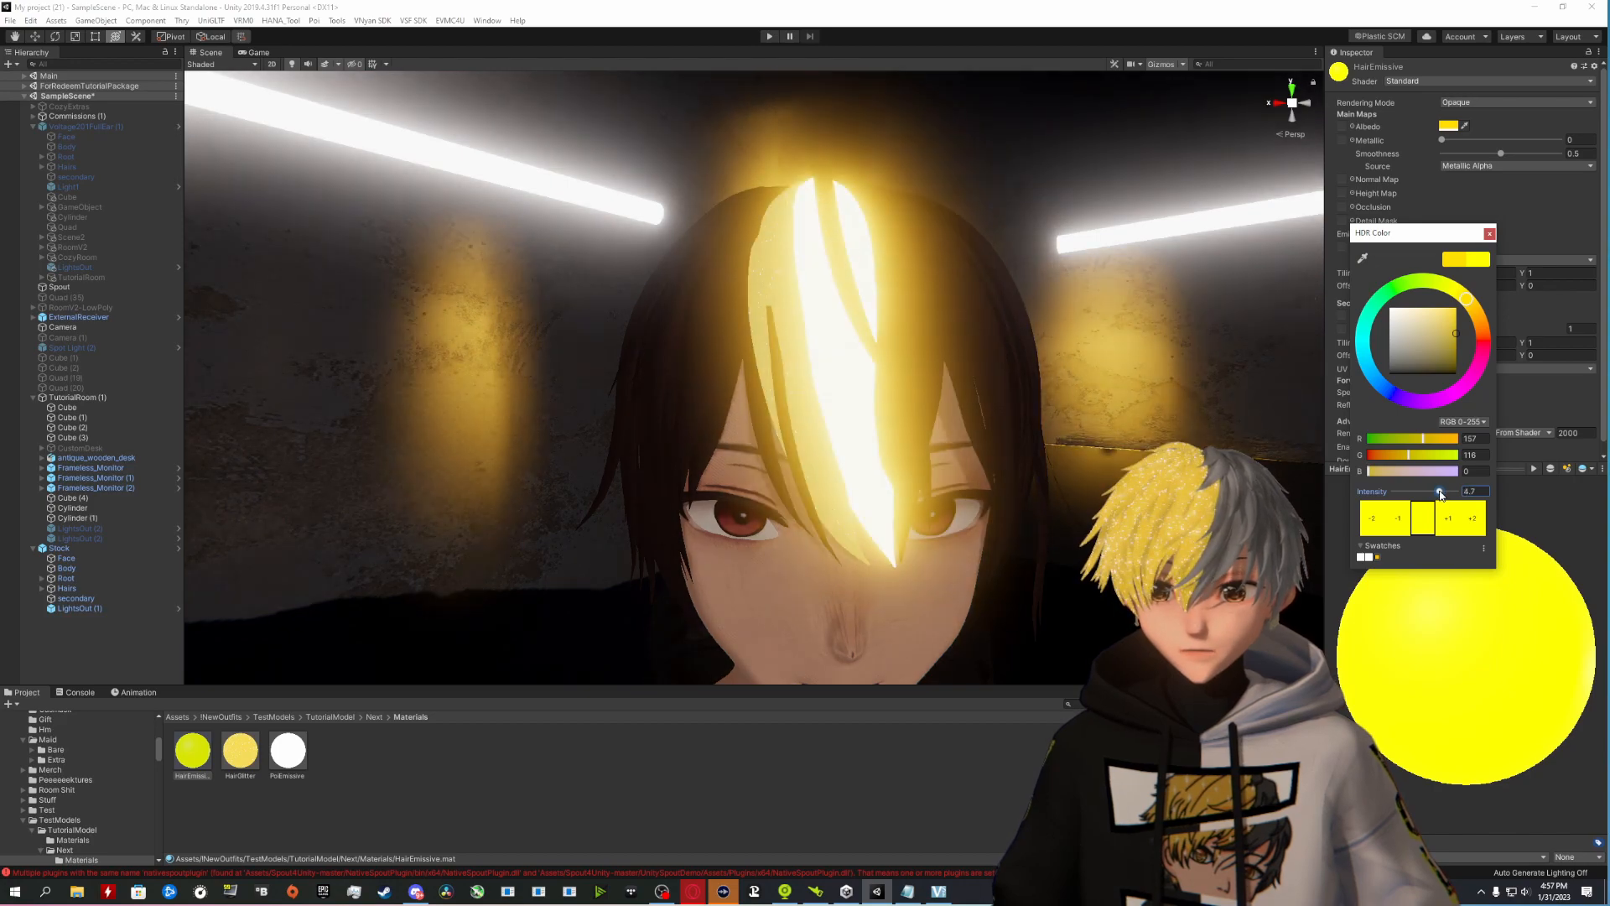
Step: Change HairEmissive's emission color to a red-orange and check the glowing strand from another angle
click(1433, 362)
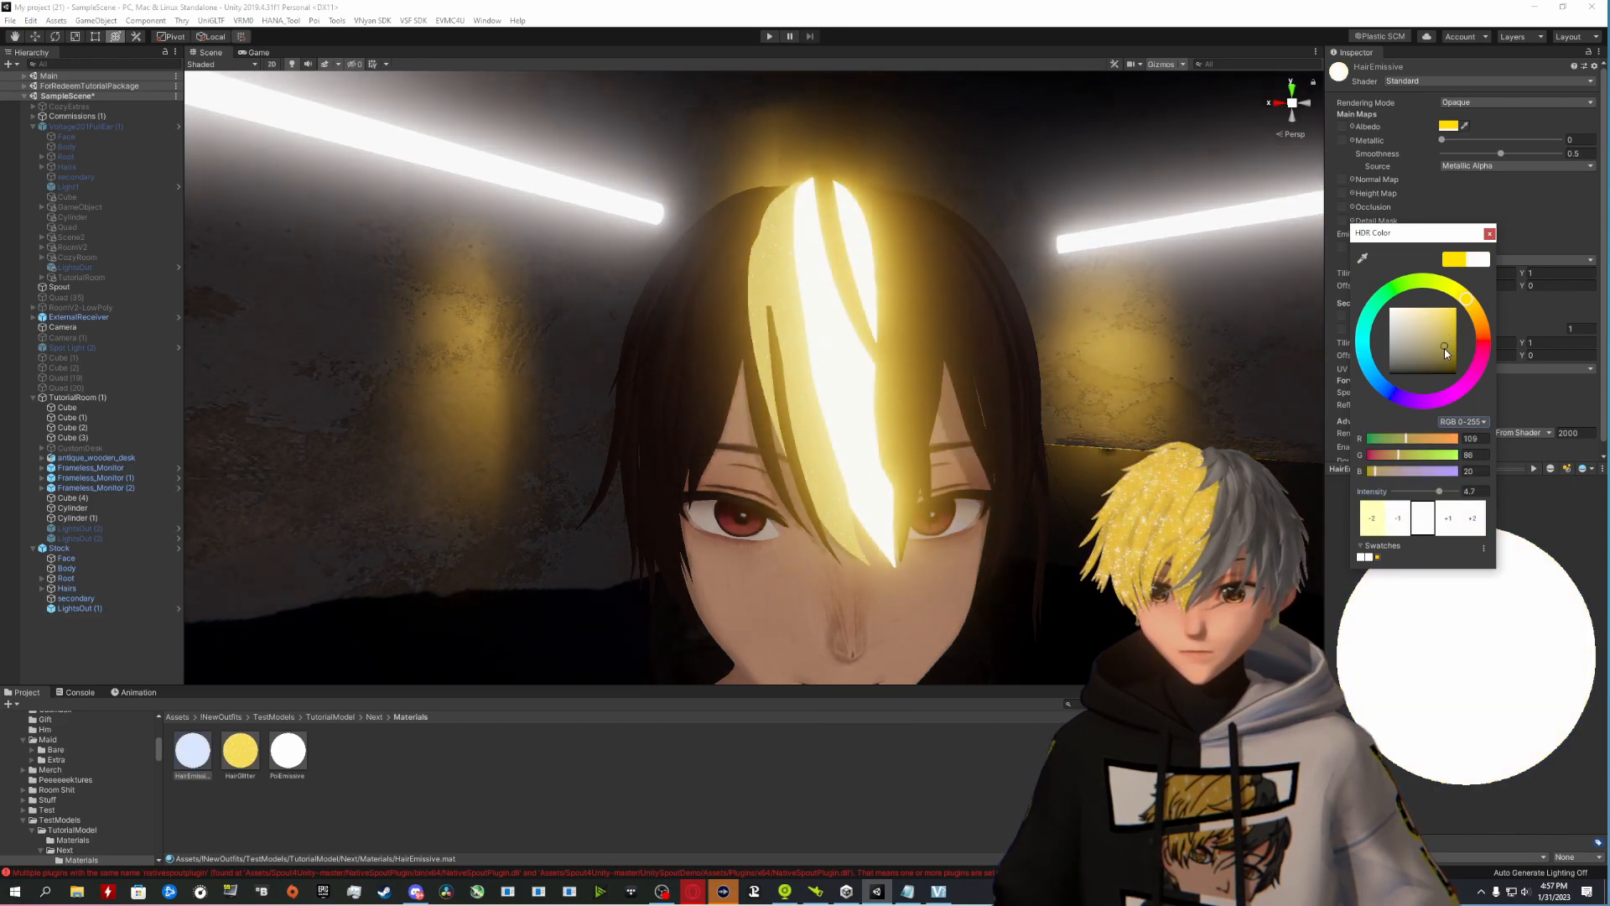
drag(1434, 362, 1435, 351)
click(1480, 339)
click(1441, 336)
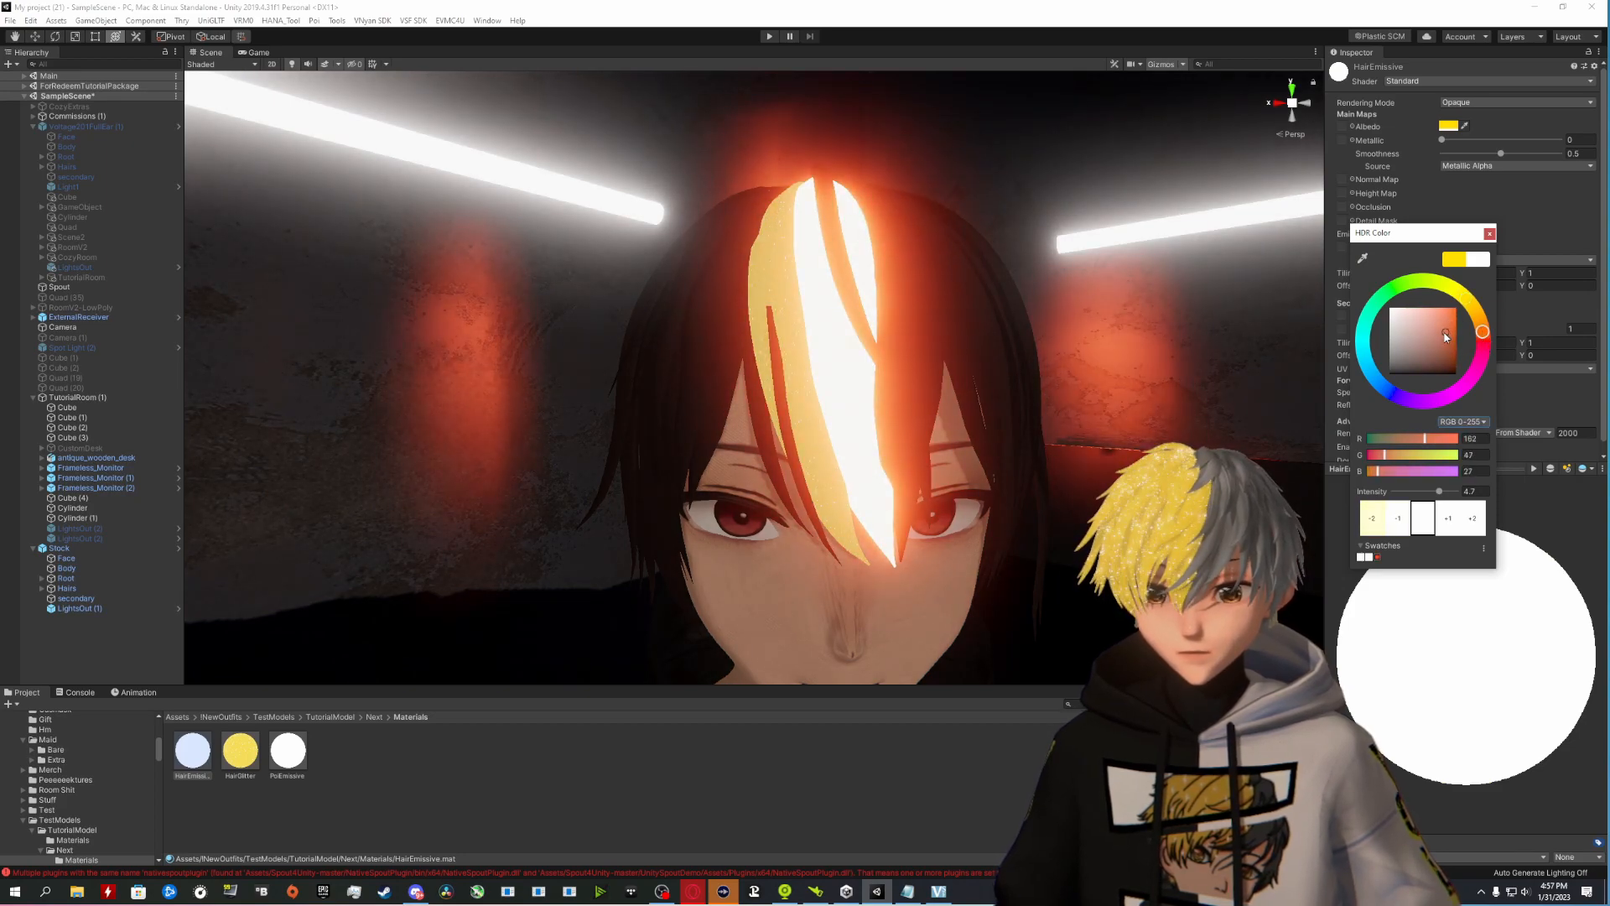
click(1196, 359)
key(s)
key(d)
mouse_move(1196, 359)
right_down()
mouse_move(1183, 370)
mouse_move(1221, 374)
right_up()
key(a)
key(w)
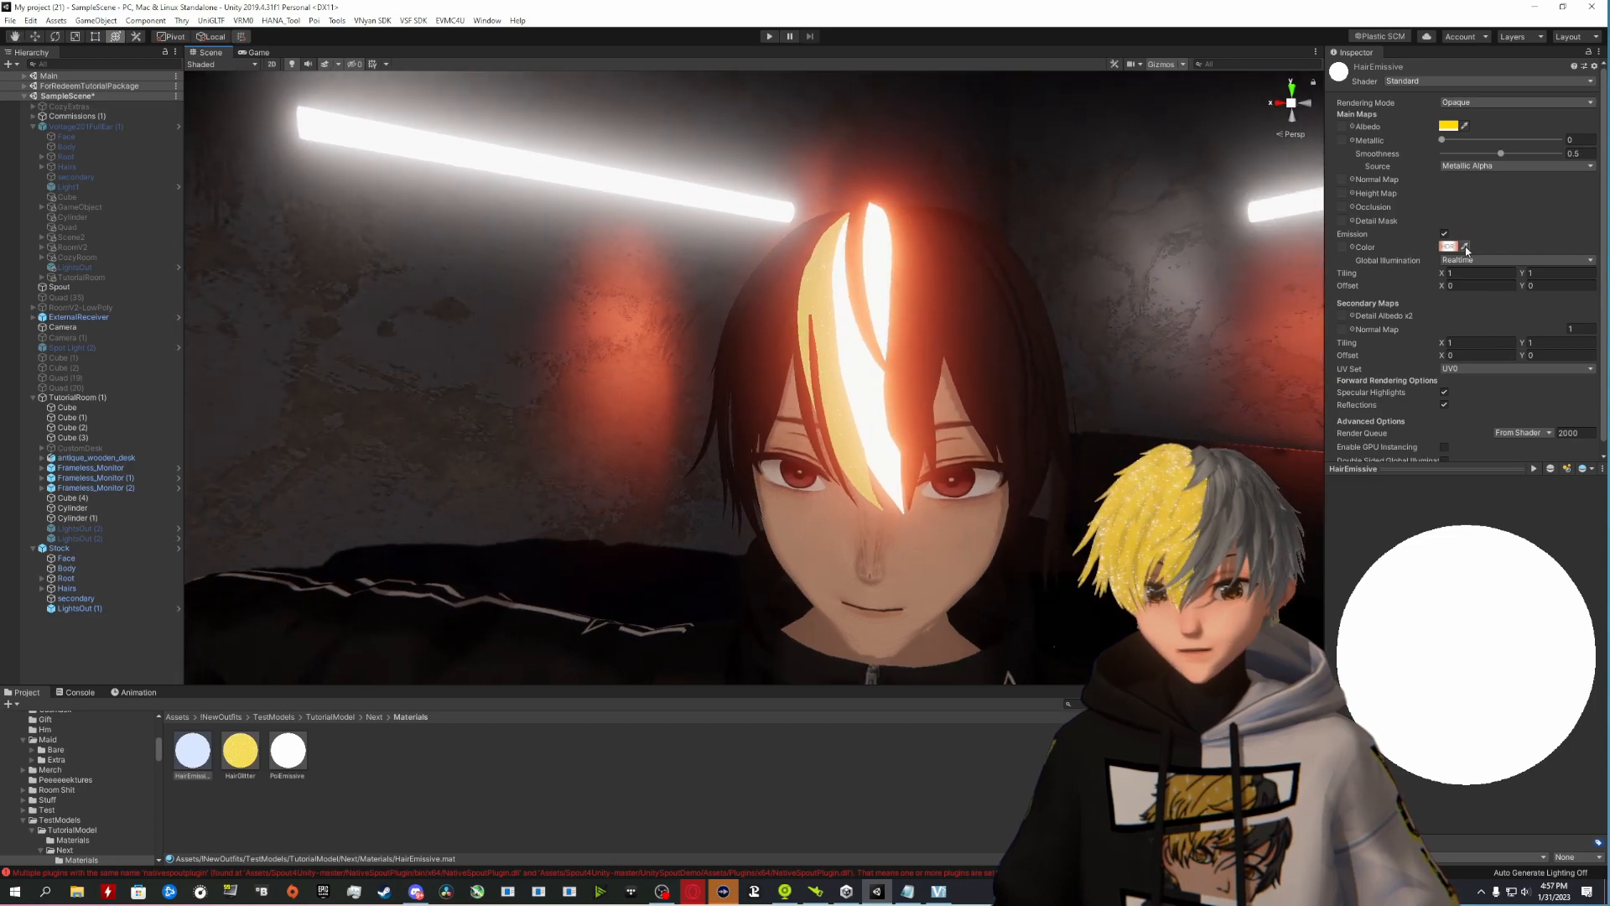
Step: Change HairEmissive's emission color to purple and set its intensity to 4.7
click(1448, 246)
drag(1468, 295, 1422, 401)
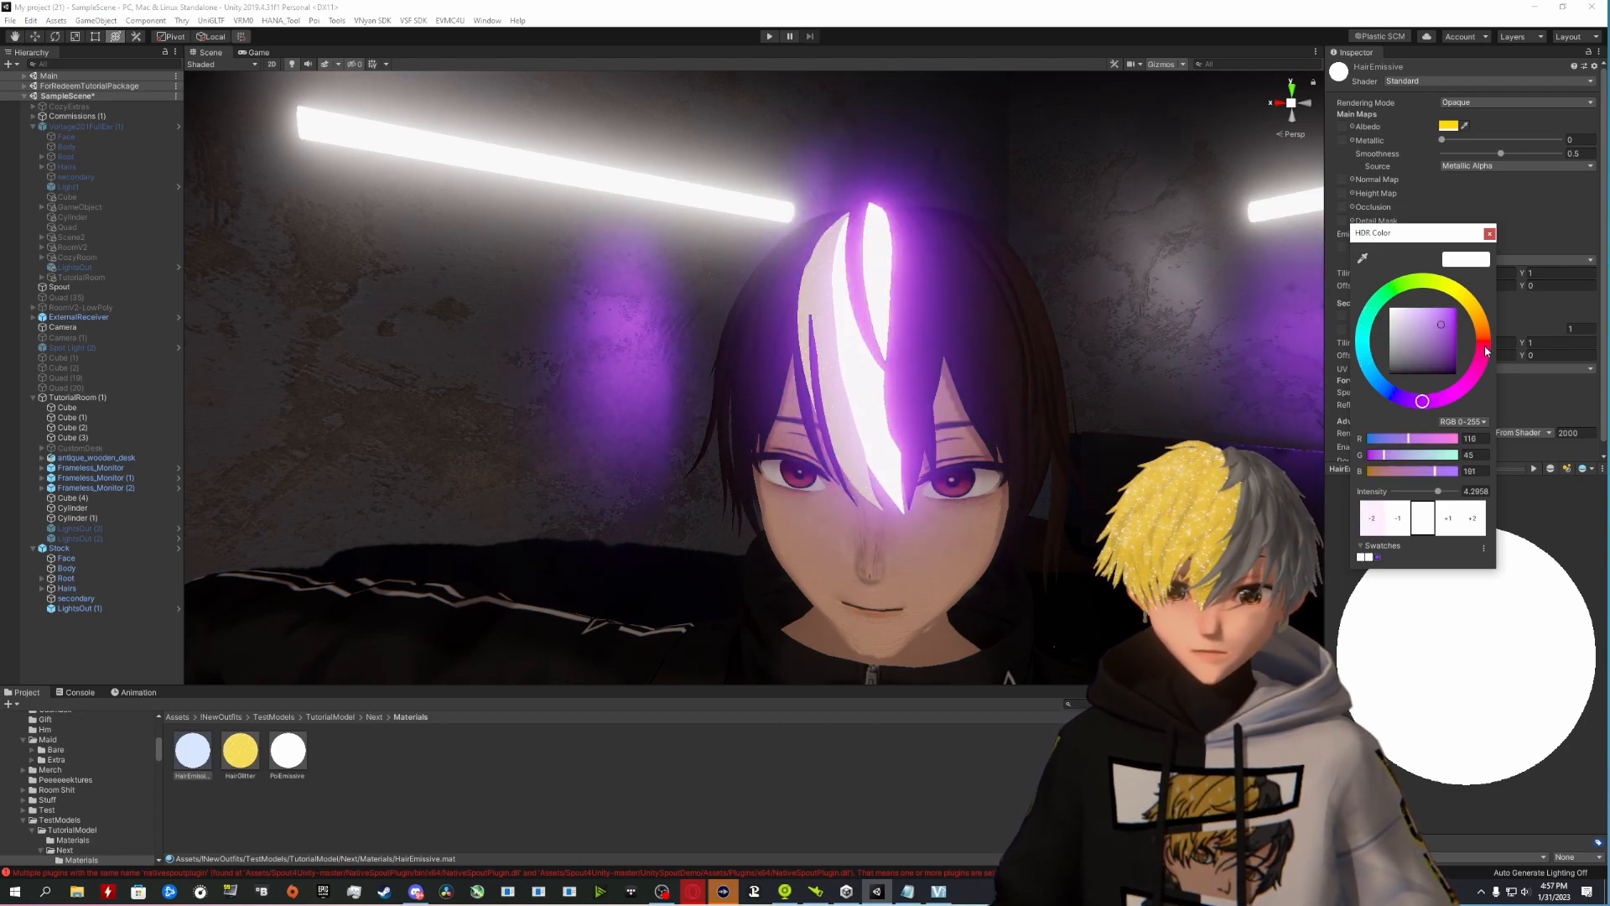
click(1448, 519)
click(1447, 519)
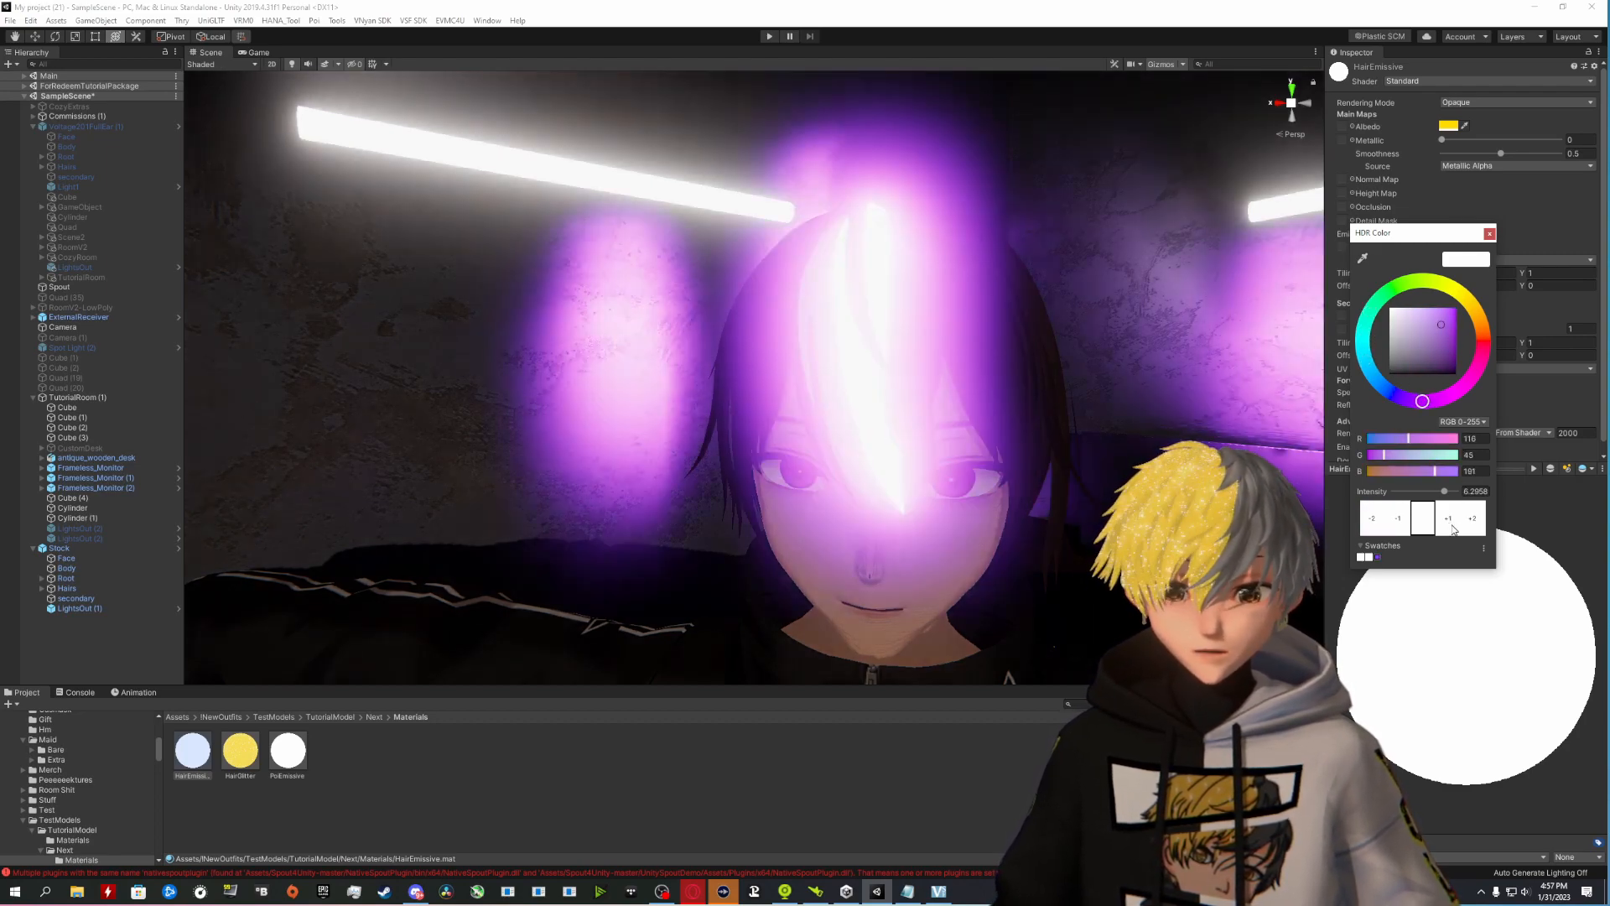
drag(1444, 491, 1441, 501)
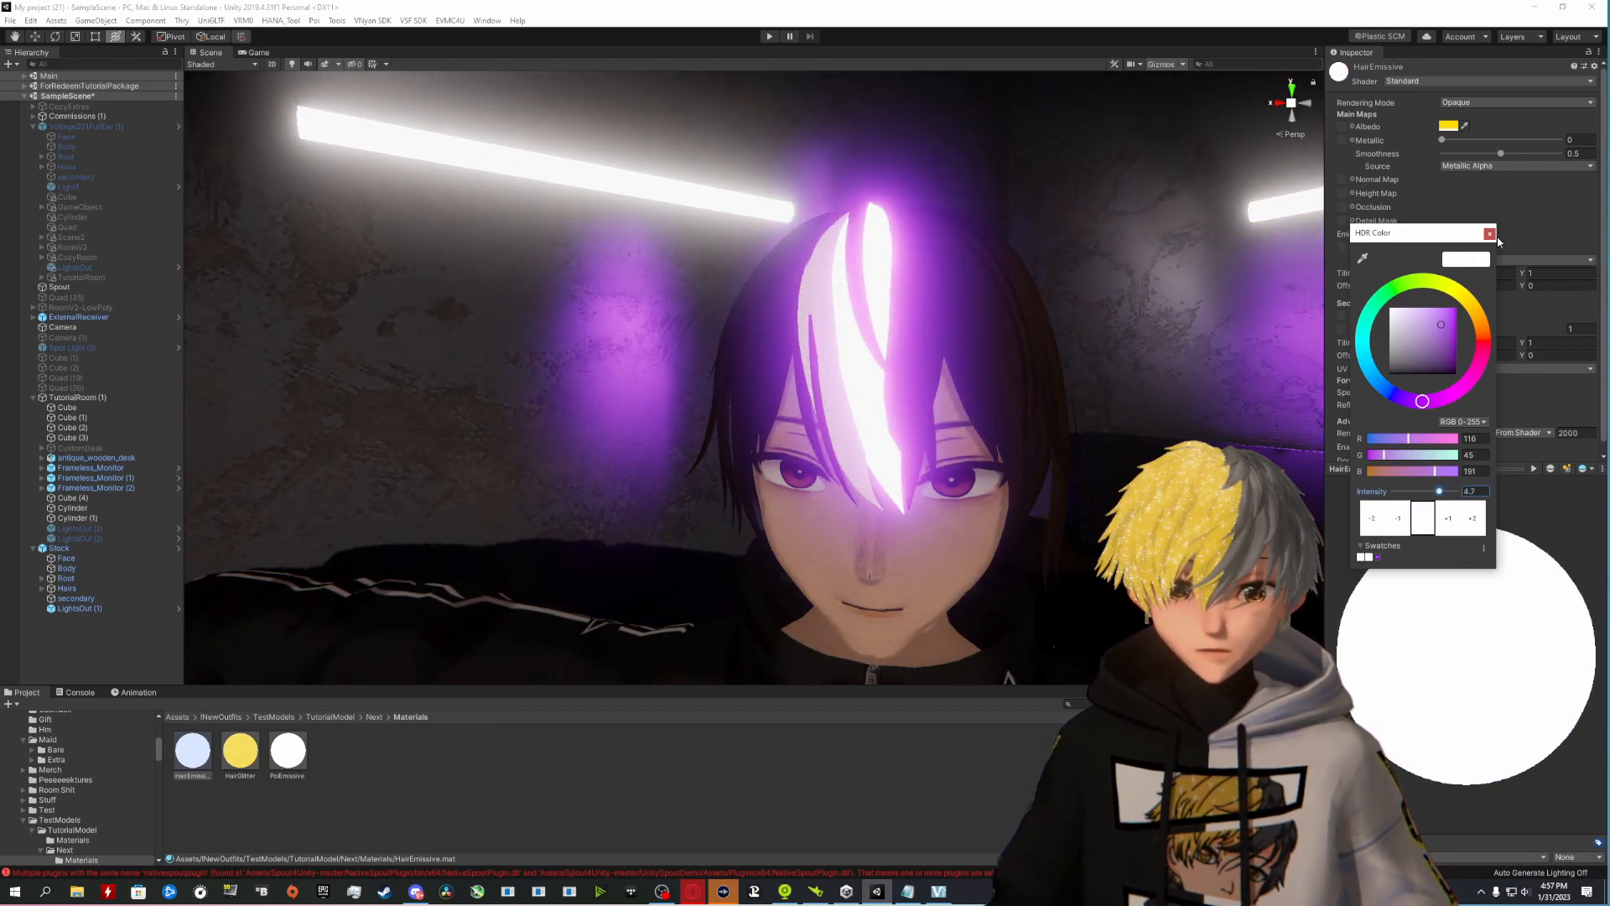
click(1490, 234)
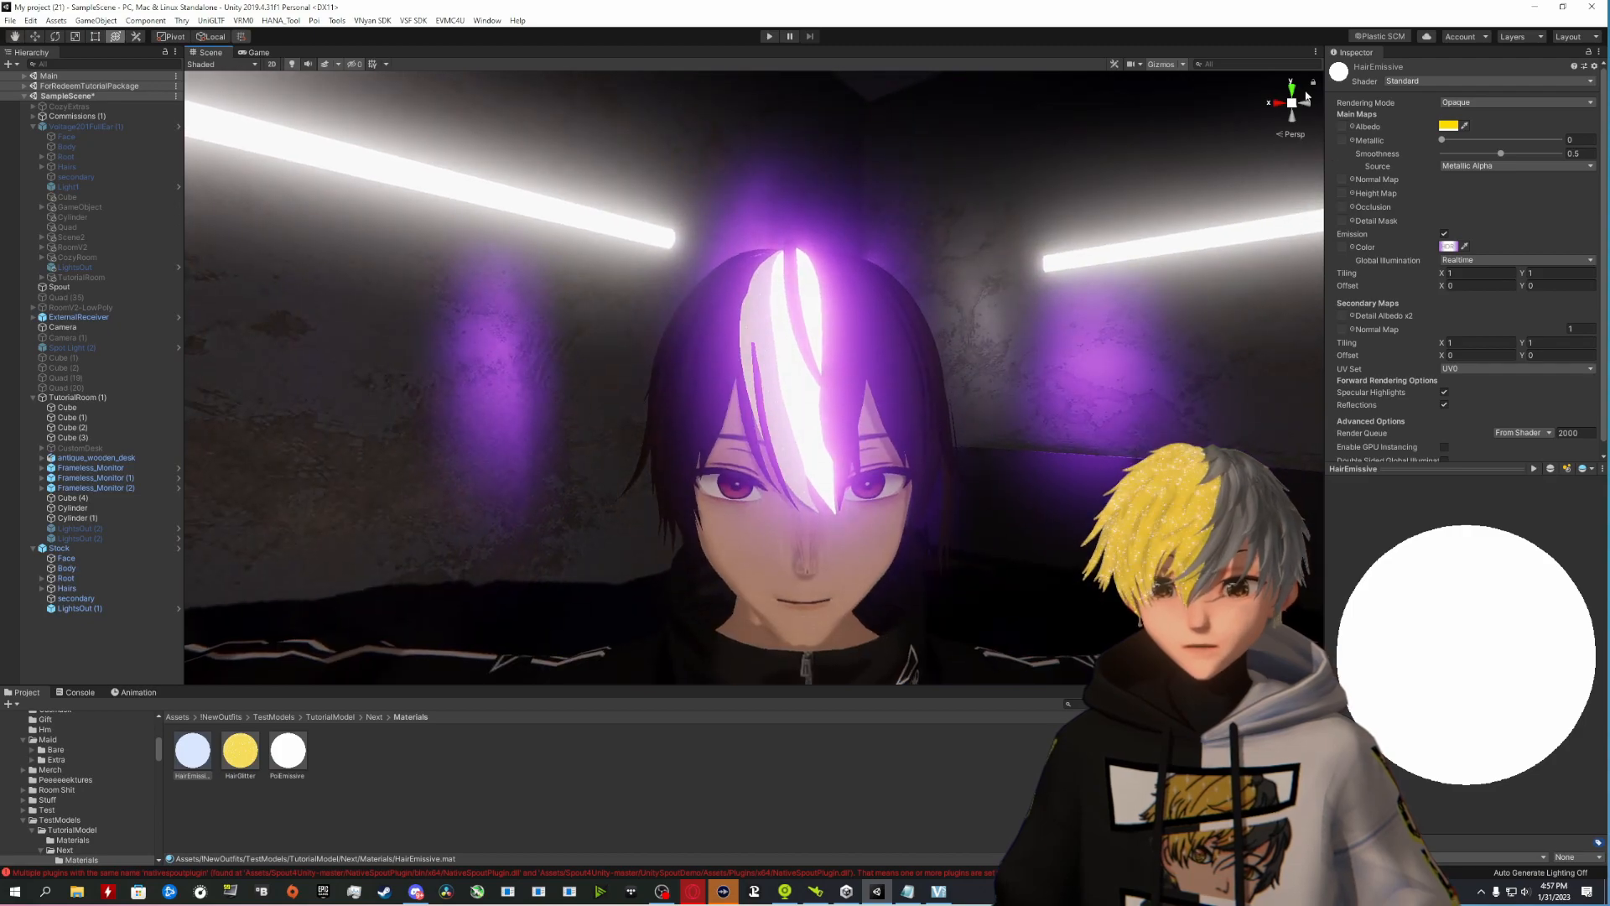
Step: Disable Emission on HairEmissive and check the hair strands up close and from farther back
click(1444, 234)
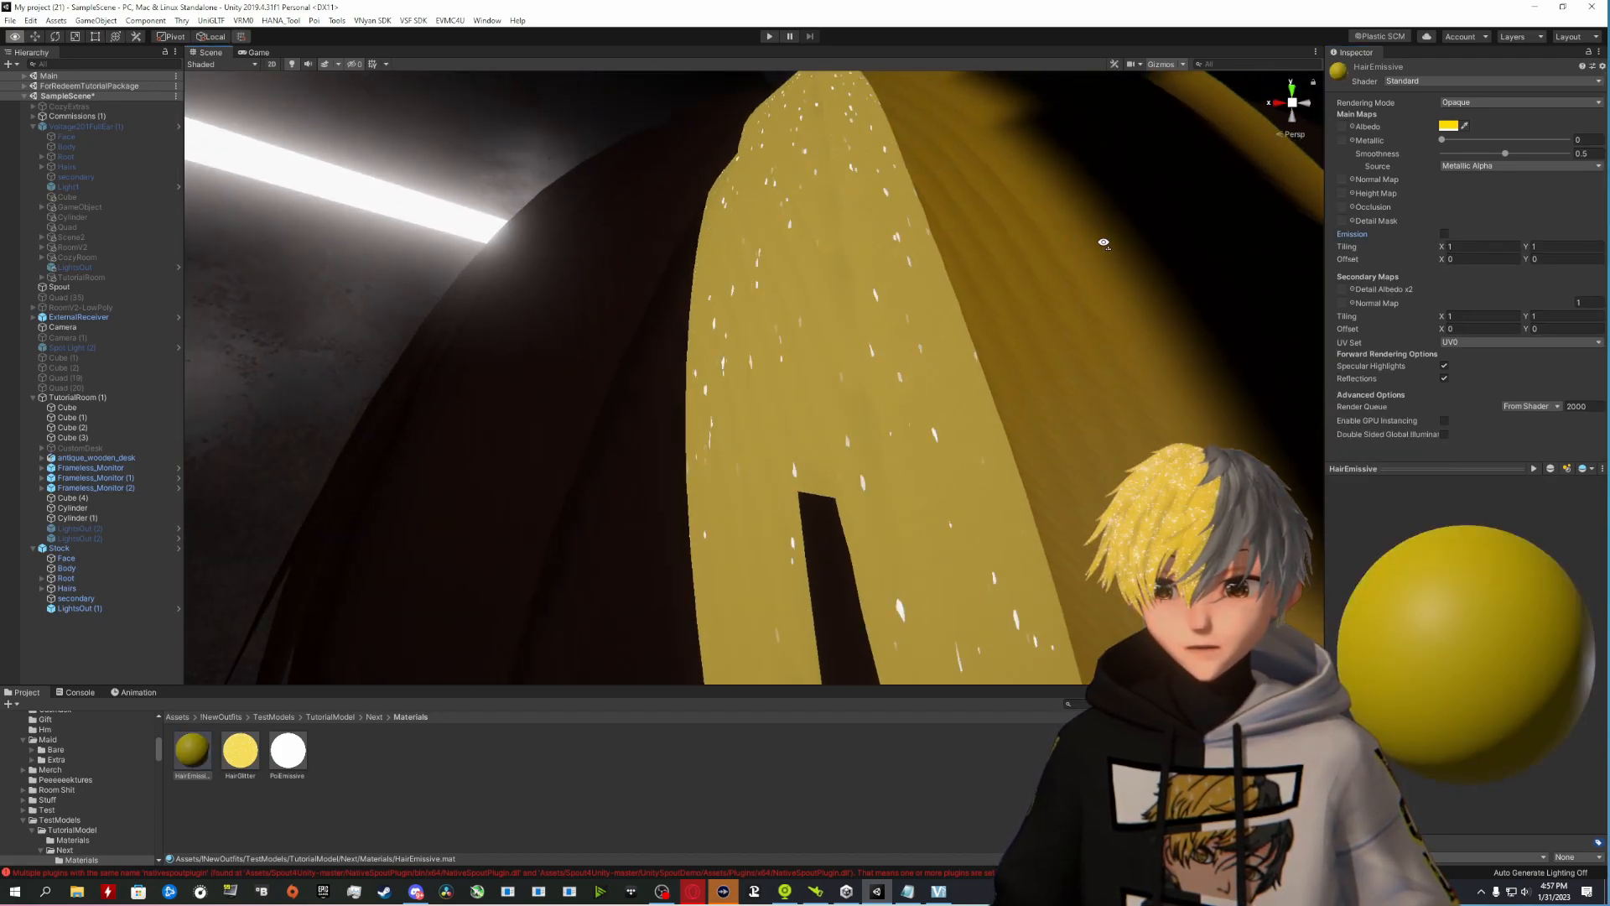
right_drag(1103, 242, 1097, 305)
key(s)
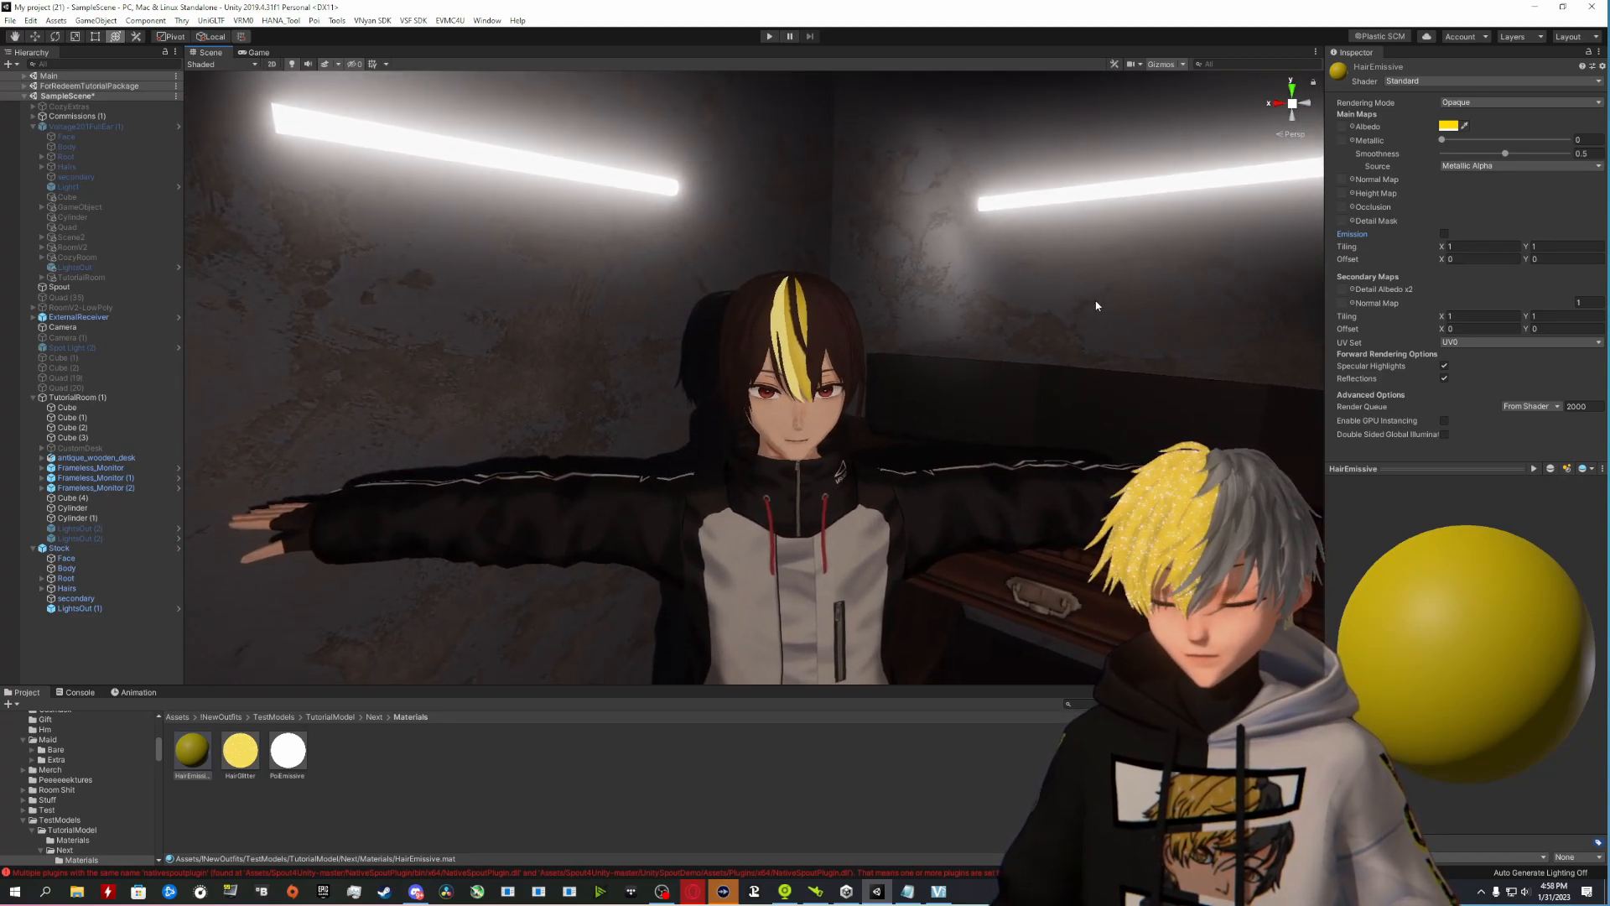